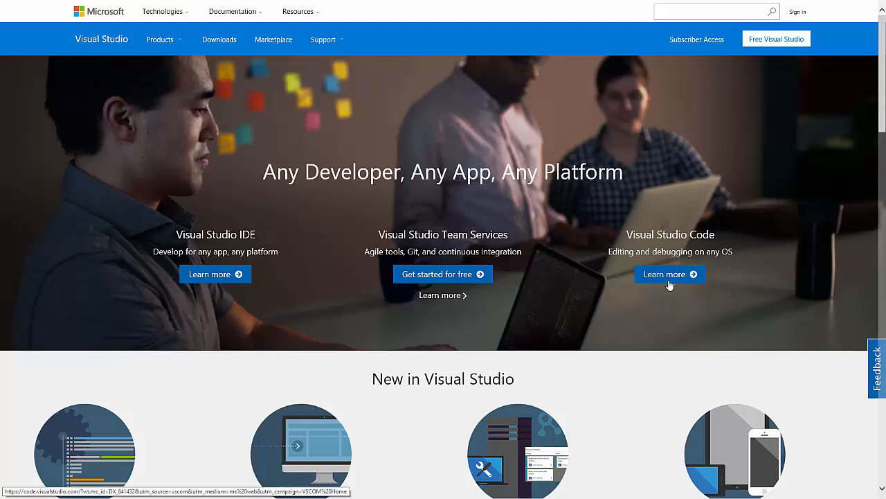
Check the Visual Studio website's address and close its browser window
key(F11)
click(129, 18)
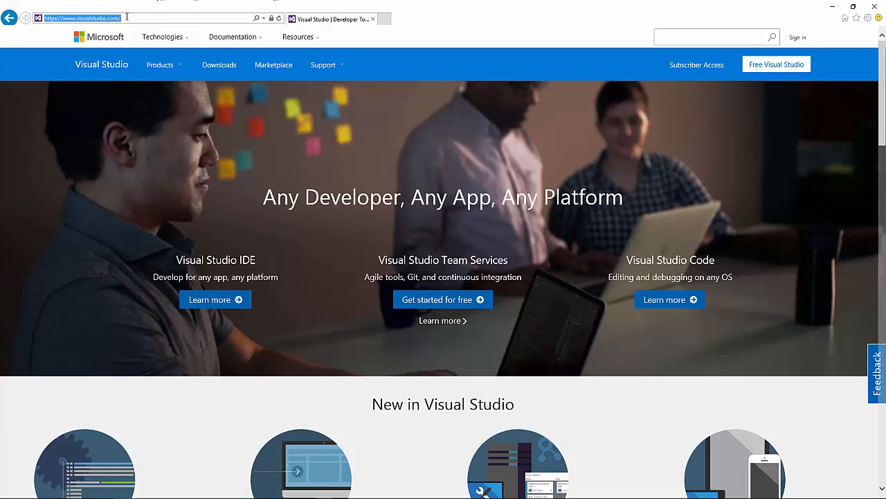
click(76, 18)
text(https:/)
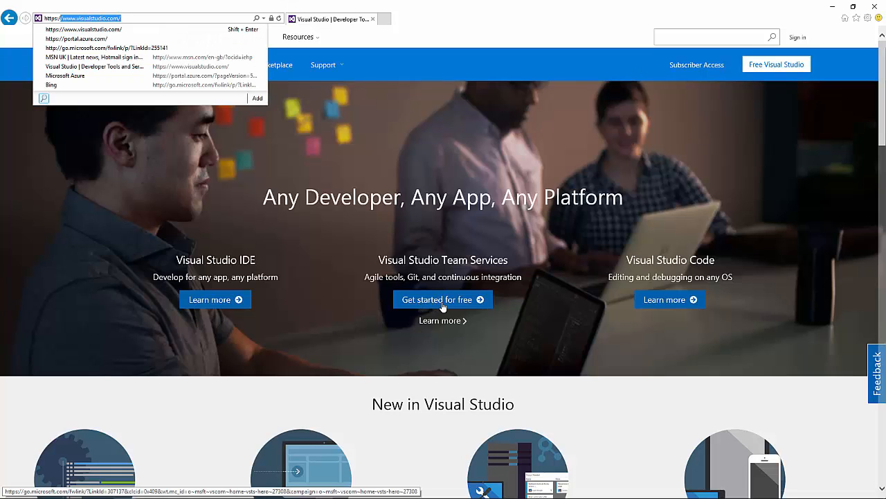
click(395, 338)
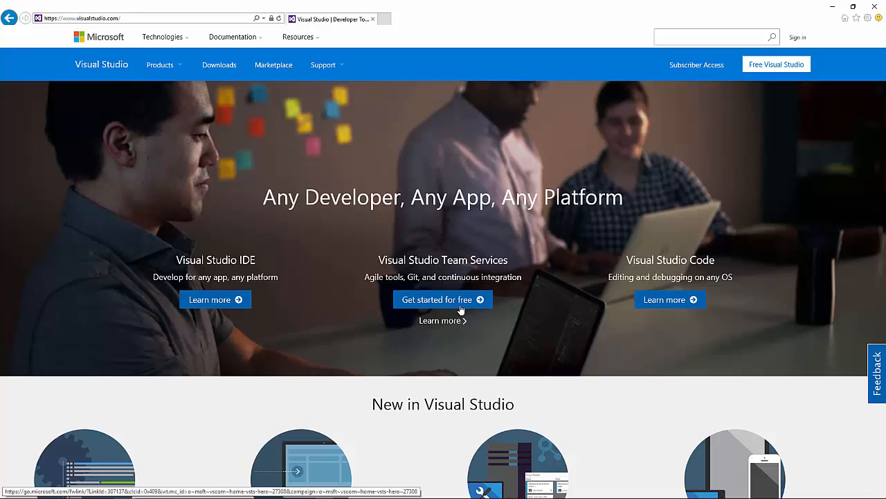
click(874, 7)
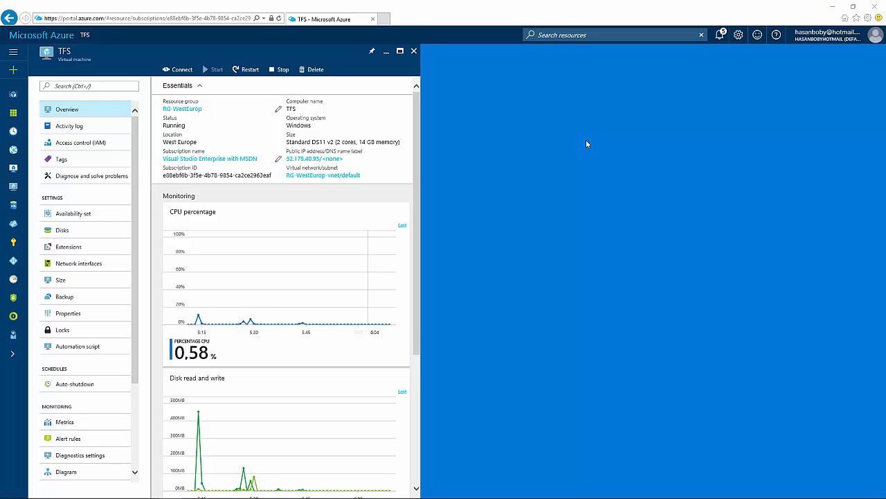
Review the computer name and other essentials of the TFS virtual machine in the Azure portal
key(alt+Tab)
key(Escape)
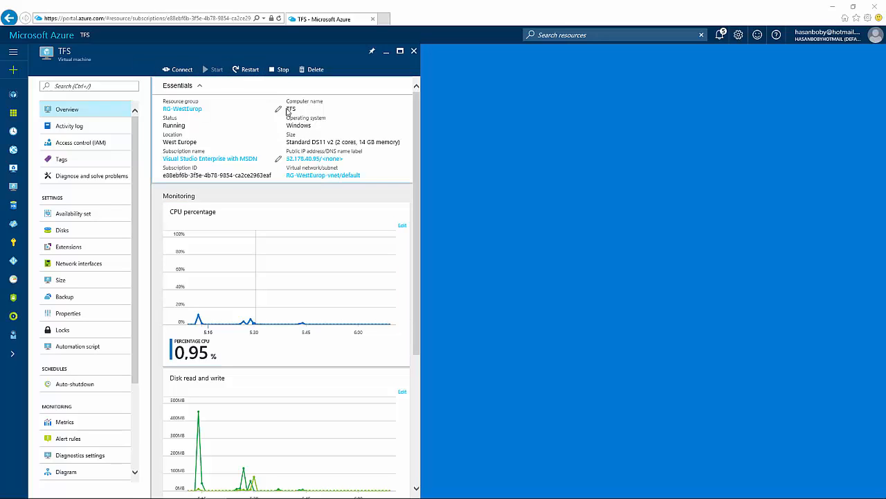
triple_click(288, 111)
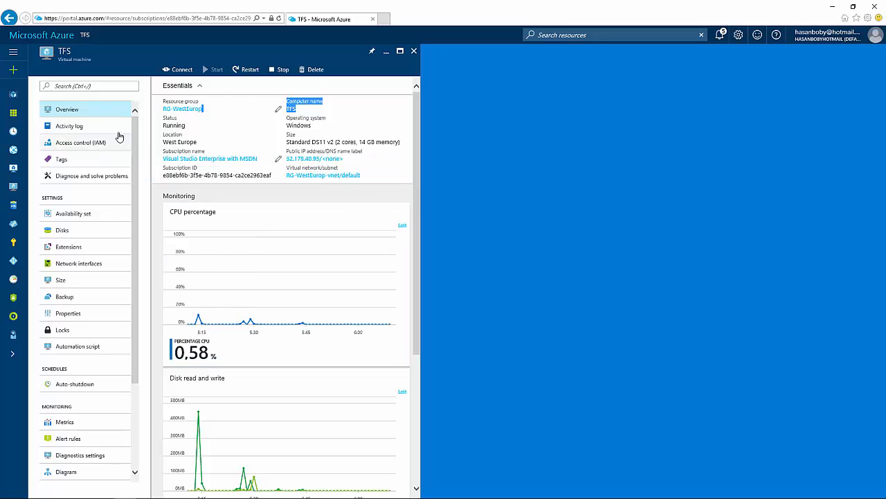
click(451, 148)
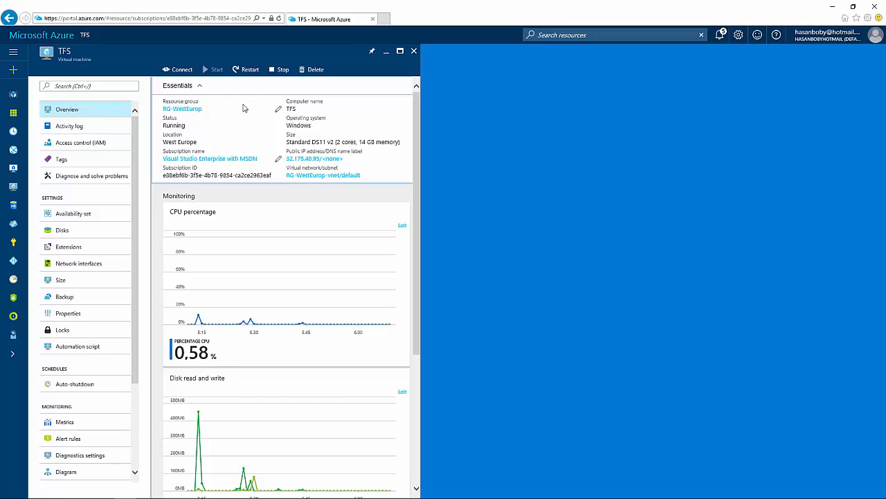
Switch to the TFS server's remote desktop session and open Server Manager
mouse_move(282, 483)
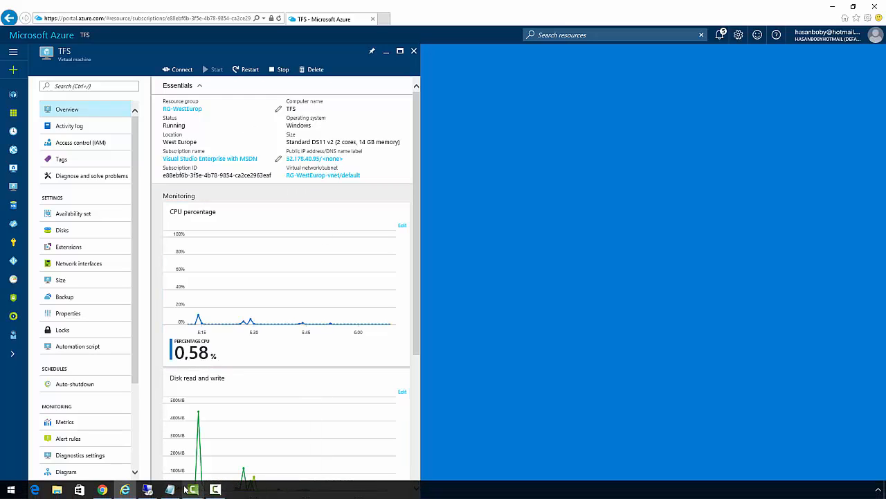
click(151, 491)
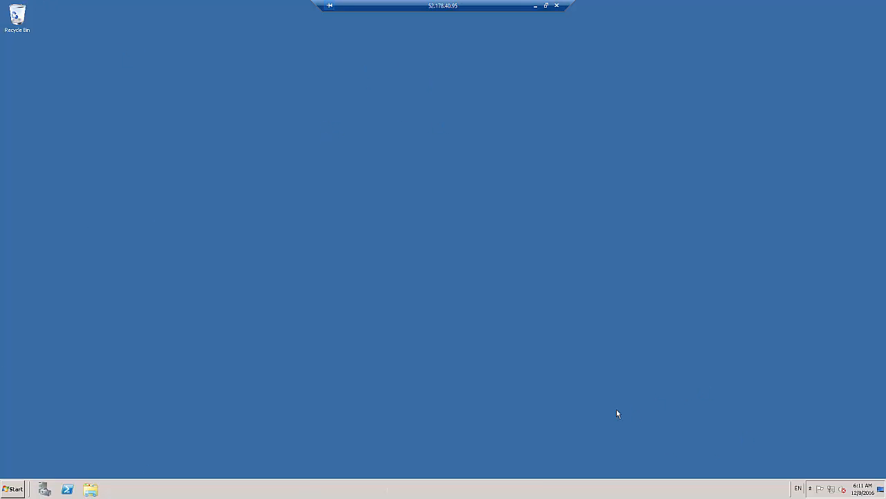
click(3, 494)
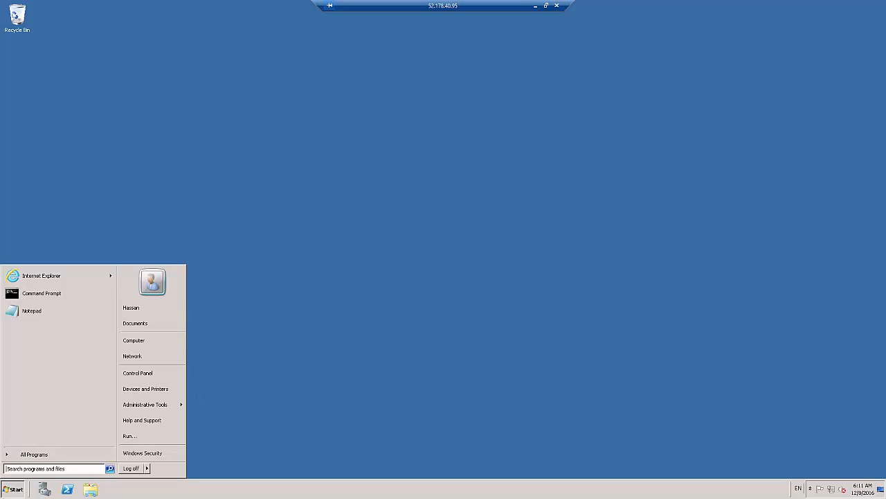
click(753, 178)
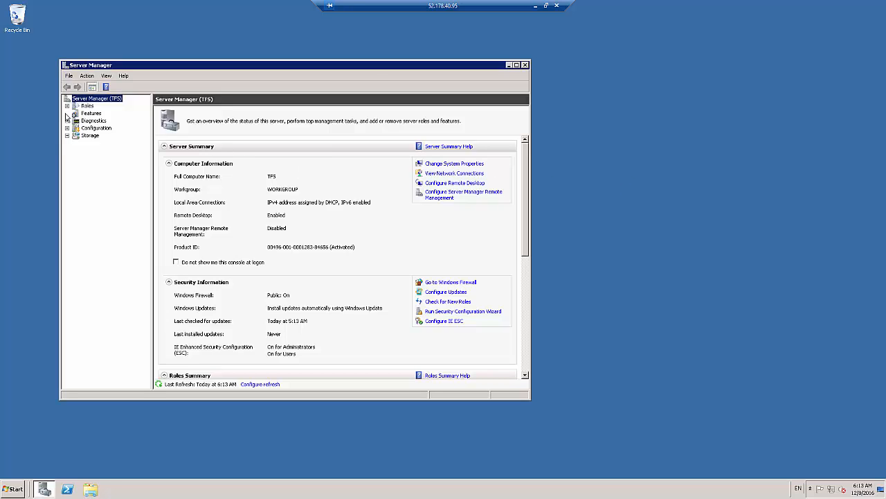
Start adding features to the server and select .NET Framework 3.5.1 Features together with its required role services
click(85, 114)
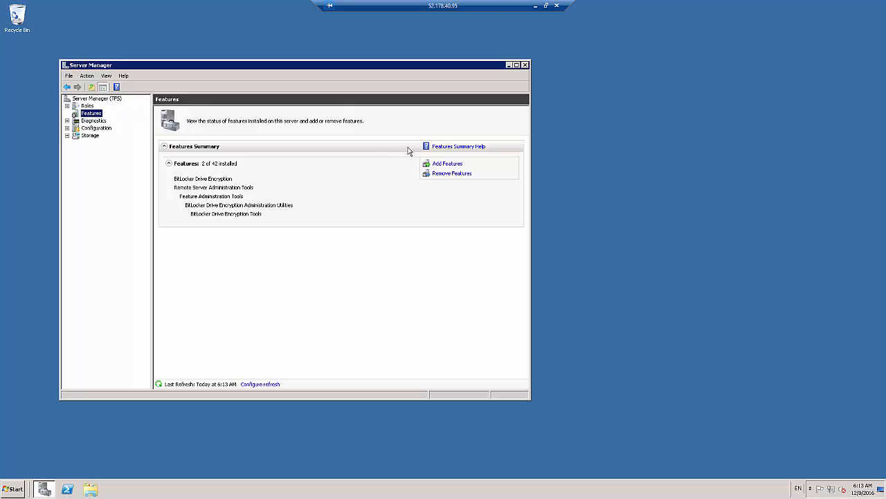
click(442, 165)
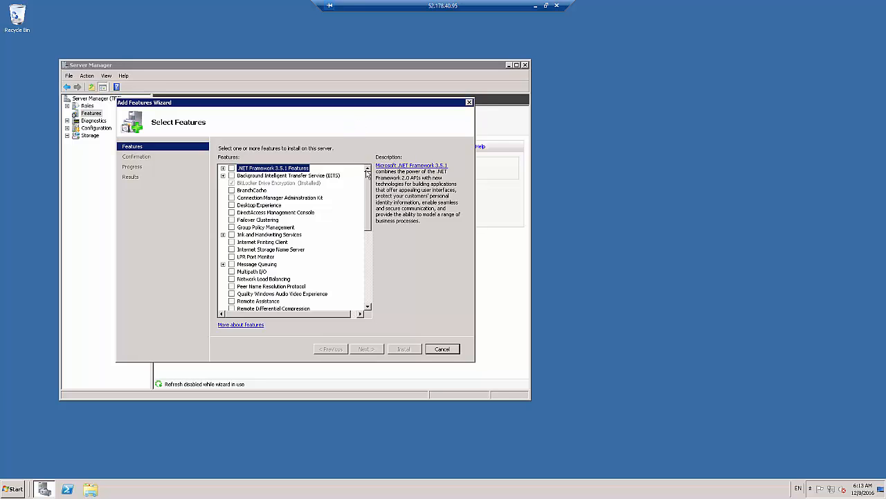
scroll(368, 186, down, 3)
scroll(365, 173, up, 3)
click(223, 168)
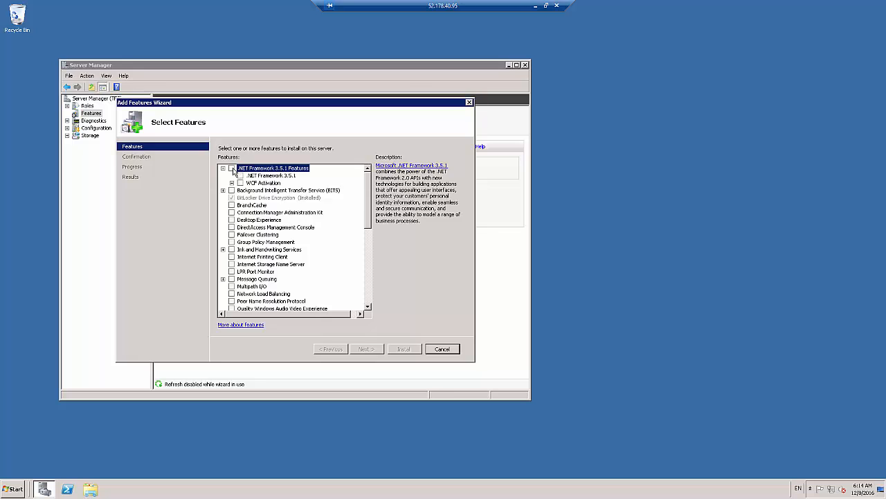
click(233, 169)
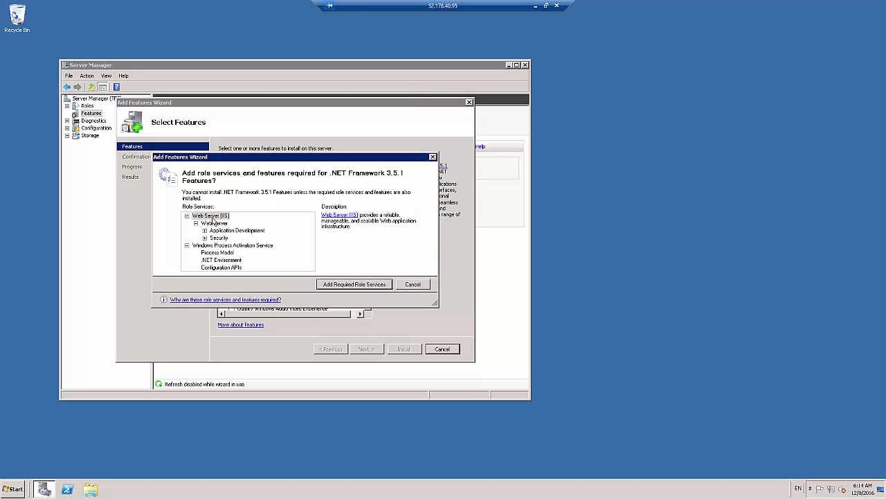
click(353, 284)
scroll(370, 193, down, 2)
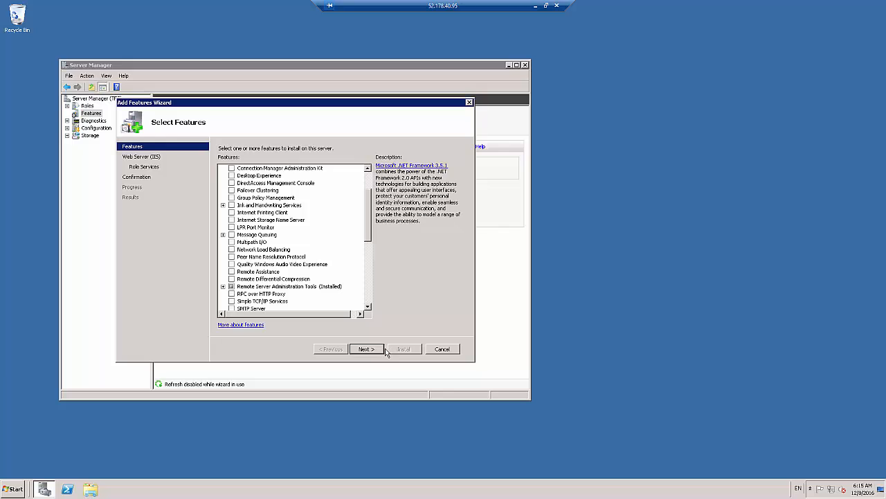
Continue to the Web Server (IIS) role services and select Management Tools
click(374, 350)
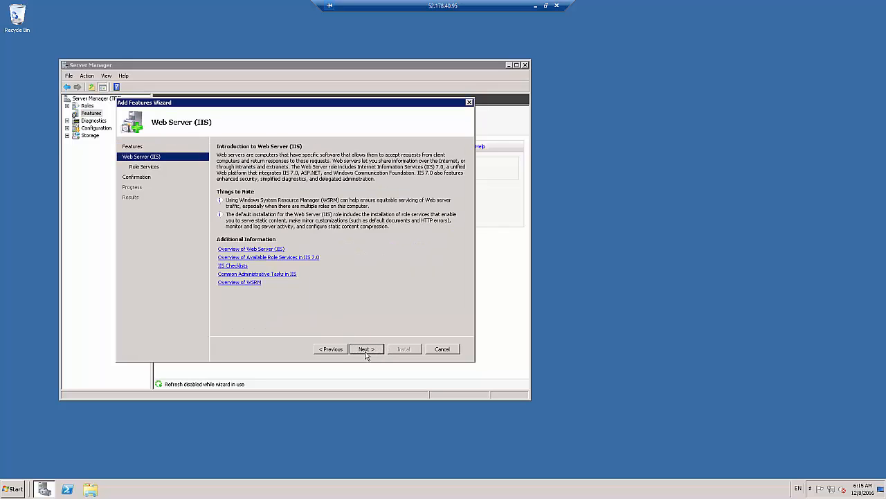
click(366, 350)
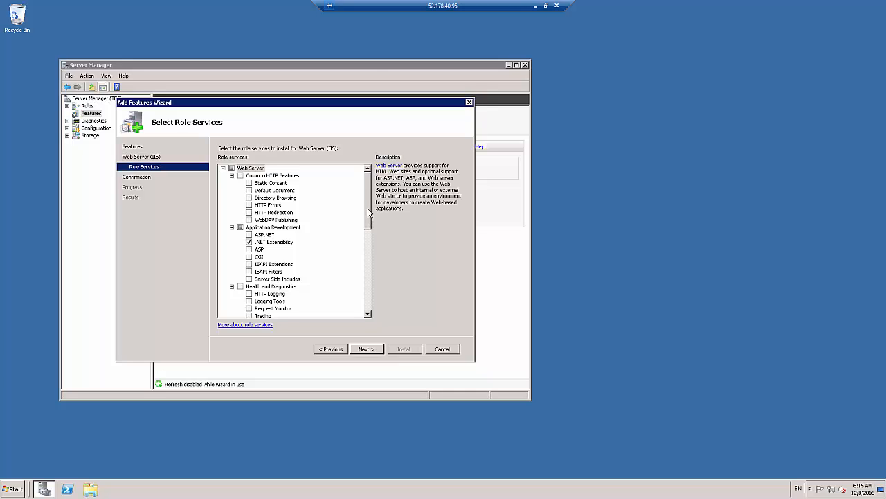
drag(369, 212, 379, 287)
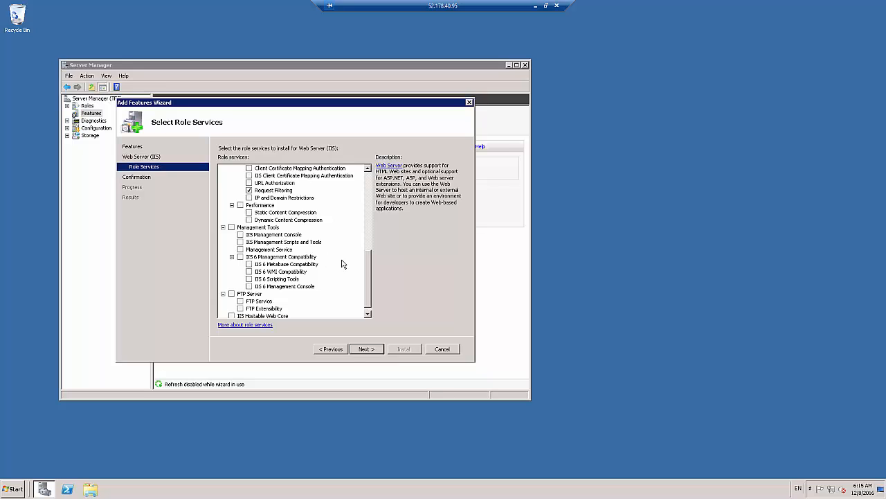
scroll(366, 273, down, 1)
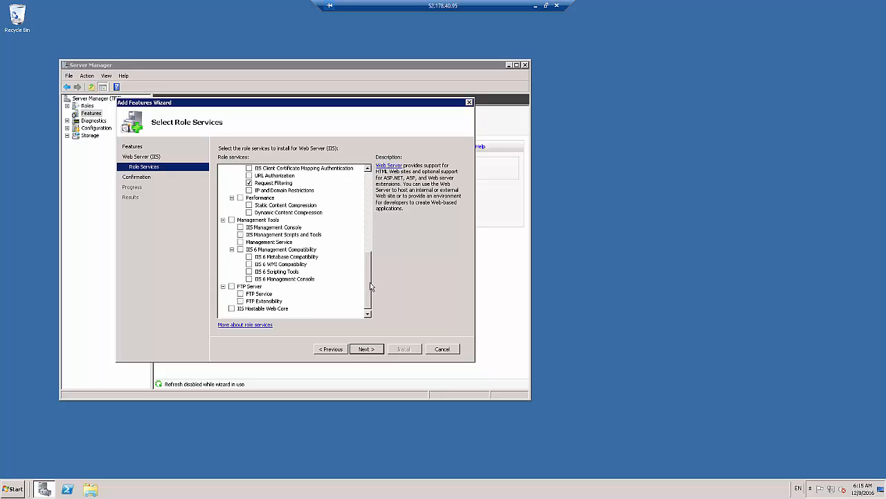
click(231, 220)
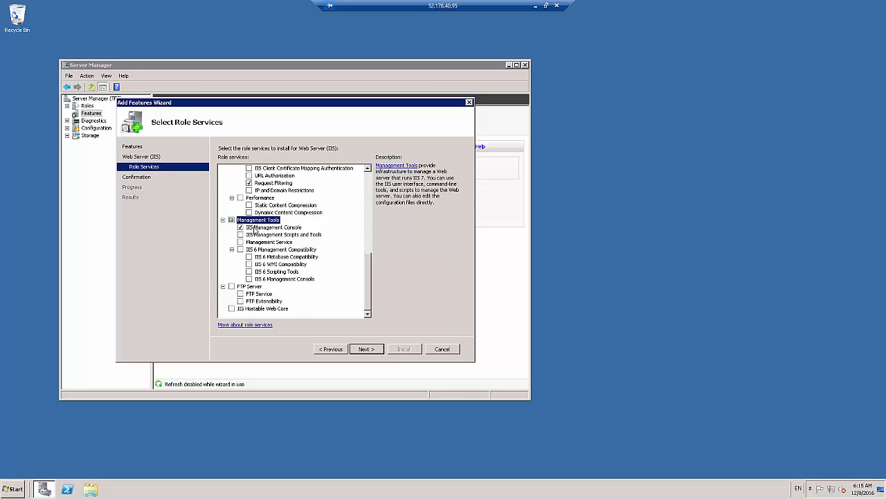
Select the Common HTTP Features, Health and Diagnostics, Basic Authentication, Windows Authentication and Performance role services for the web server
scroll(370, 182, up, 10)
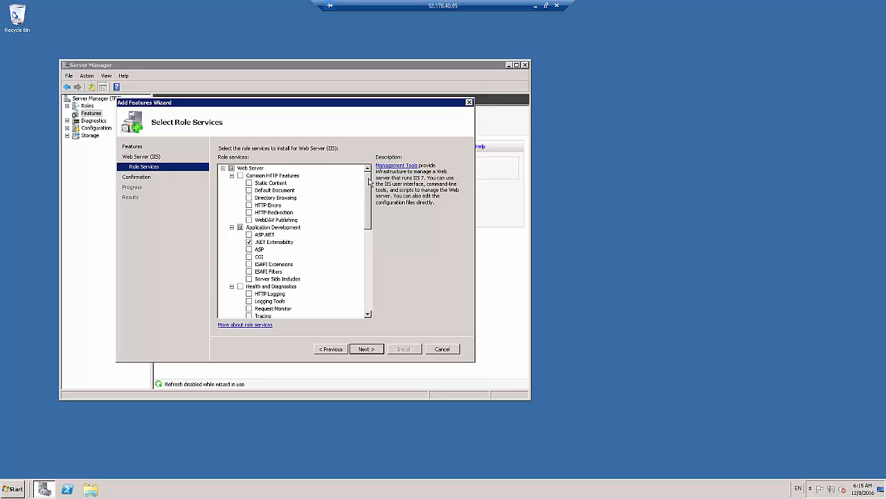
scroll(372, 179, up, 1)
scroll(372, 303, down, 6)
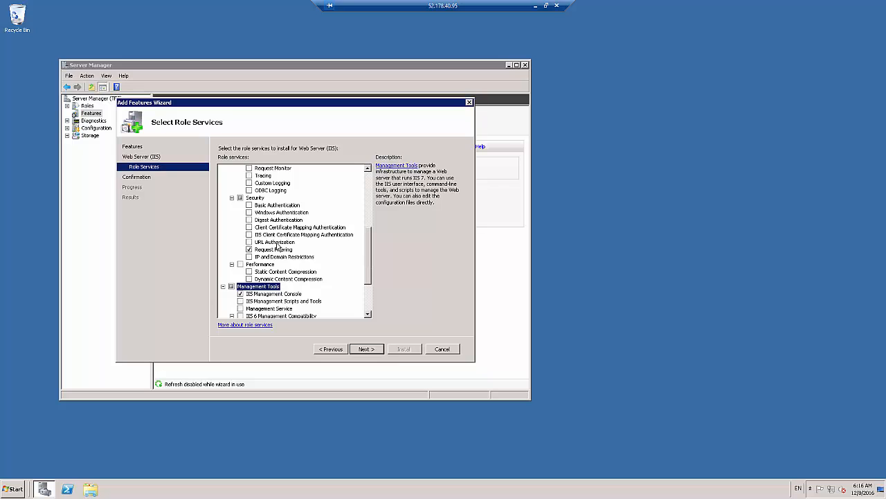
click(249, 205)
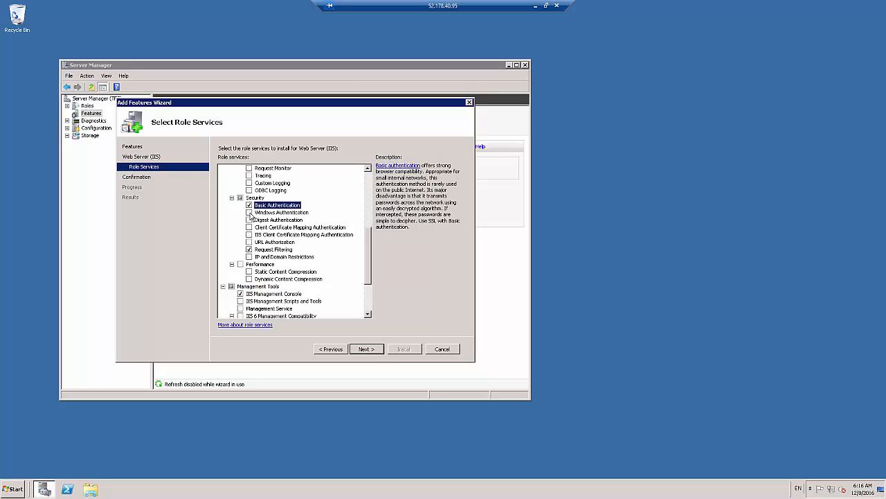
click(249, 213)
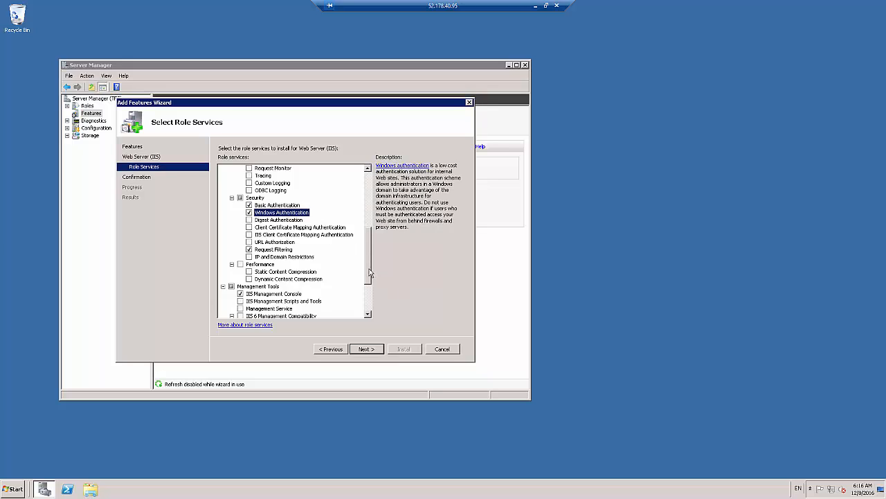
click(241, 263)
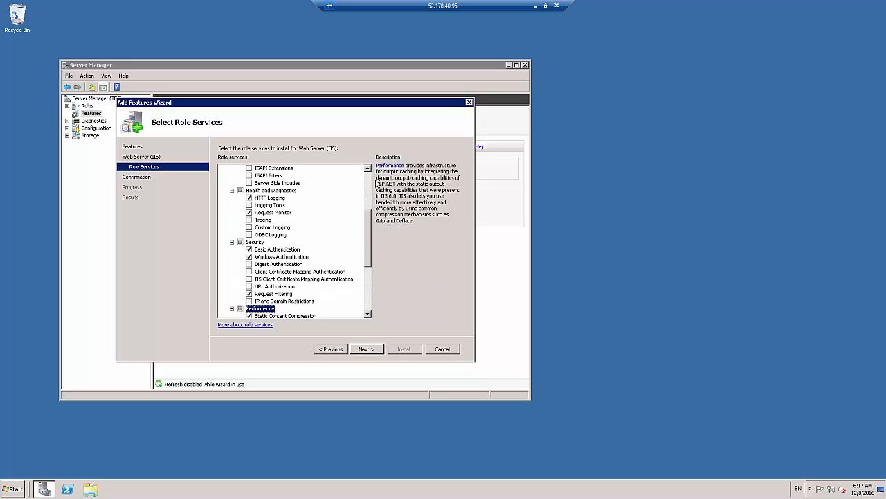
Install the selected role services and features, review the full installation results and close the wizard
click(369, 350)
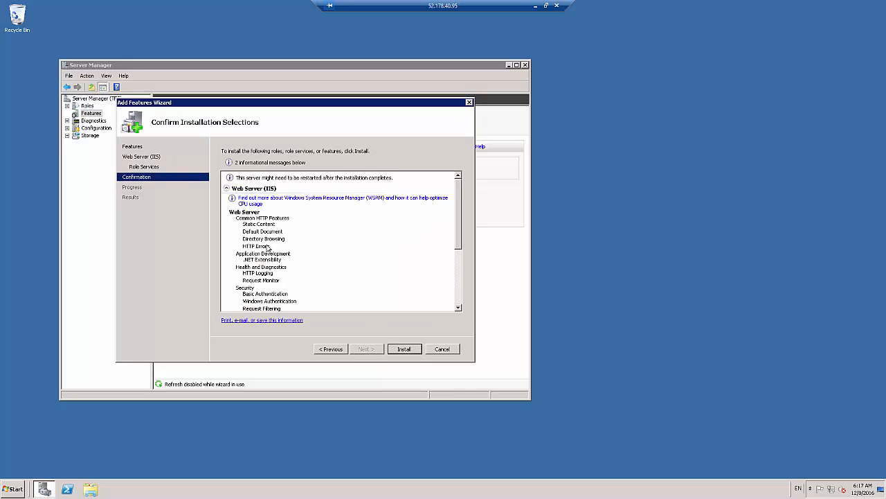
click(402, 350)
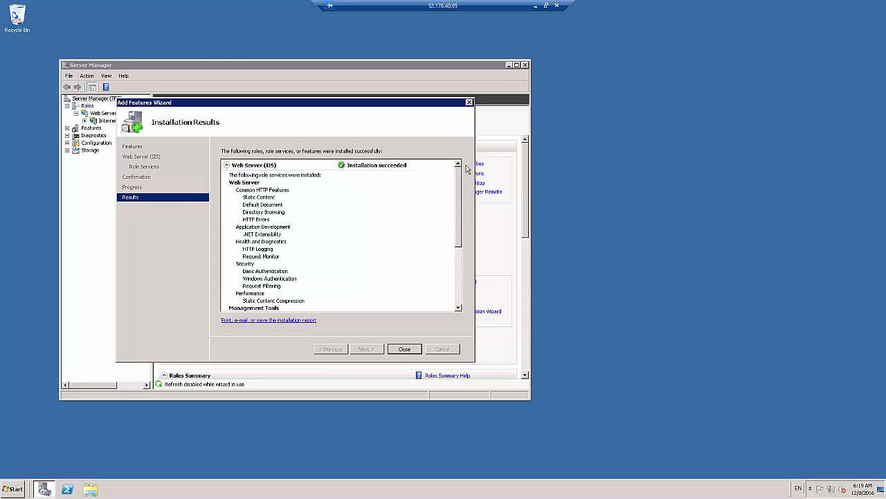
scroll(457, 178, down, 1)
drag(457, 177, 470, 242)
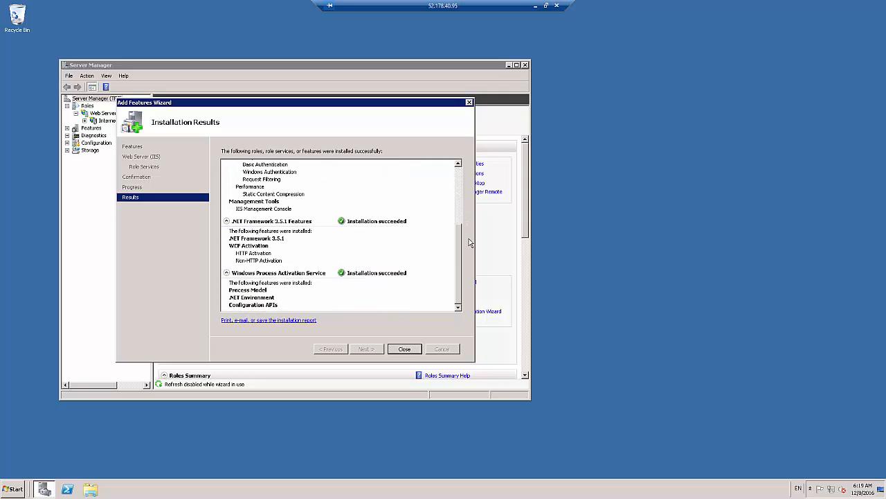
click(404, 349)
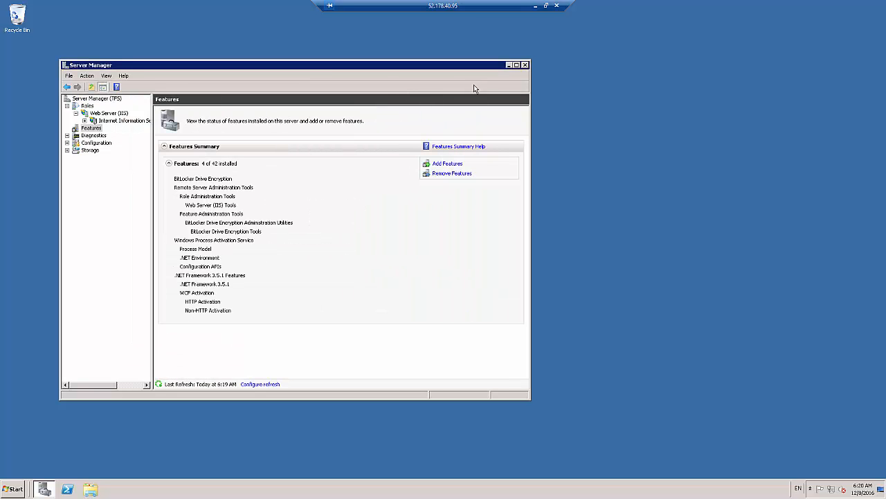
Close Server Manager and open the Software folder on Local Disk (C:) in the file explorer
click(525, 65)
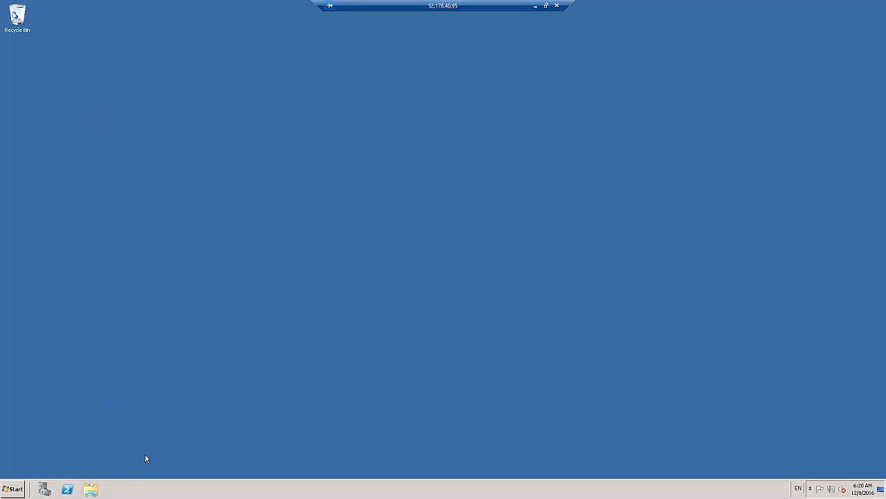
click(91, 489)
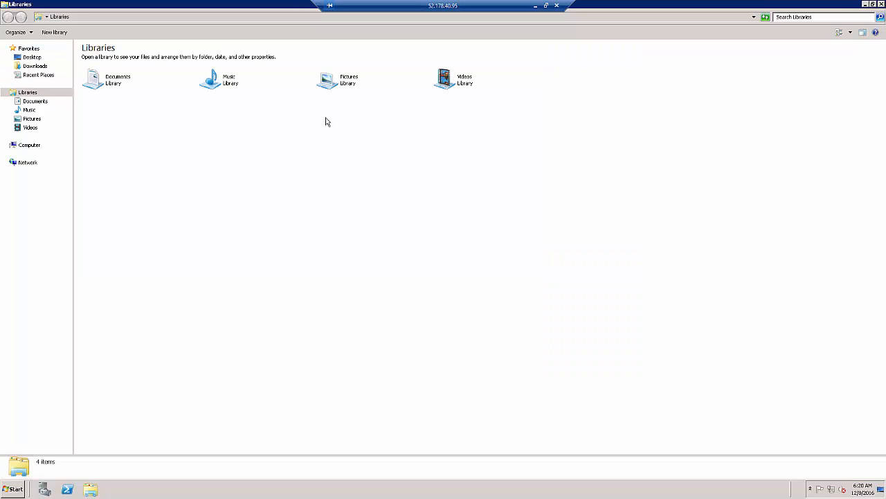
click(31, 145)
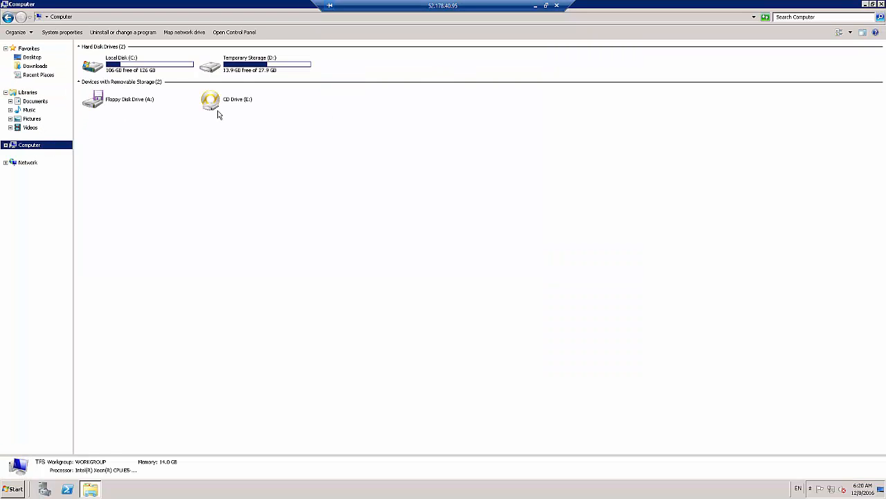
click(149, 70)
double_click(150, 70)
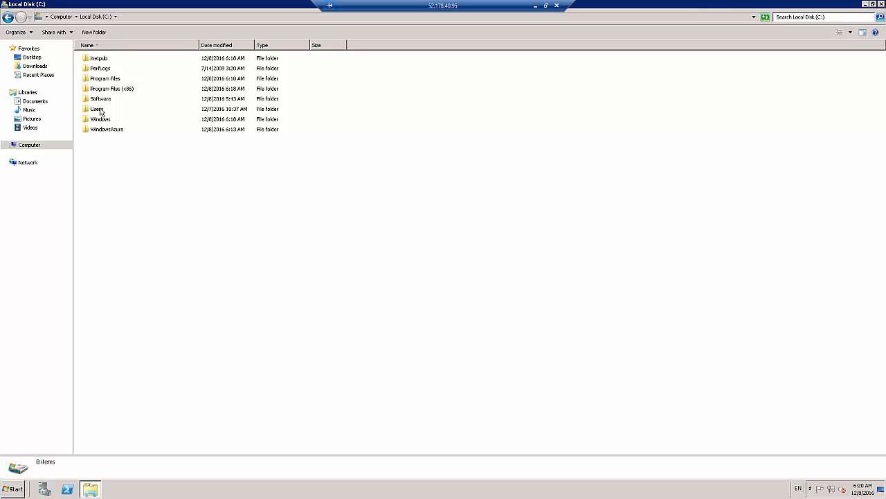
double_click(101, 100)
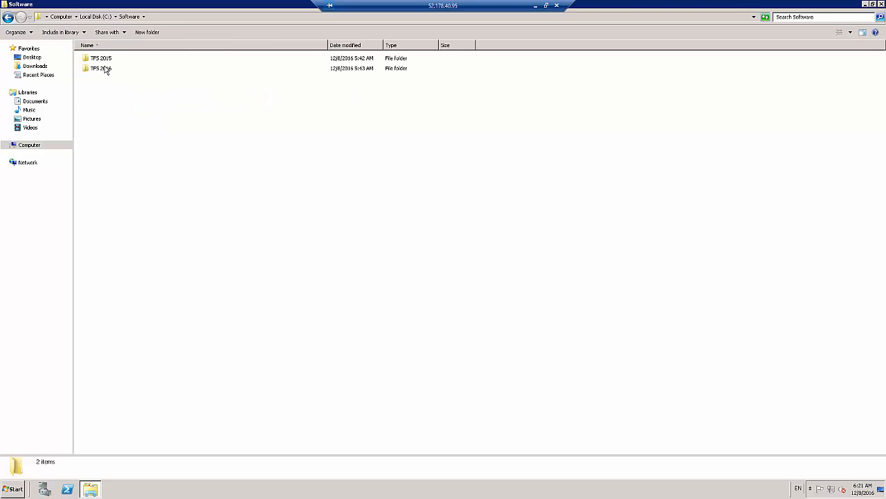
click(104, 61)
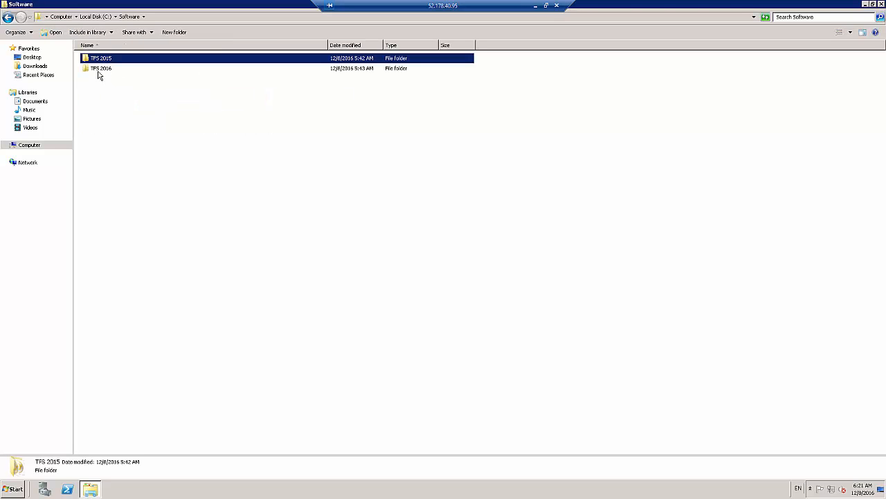
click(98, 72)
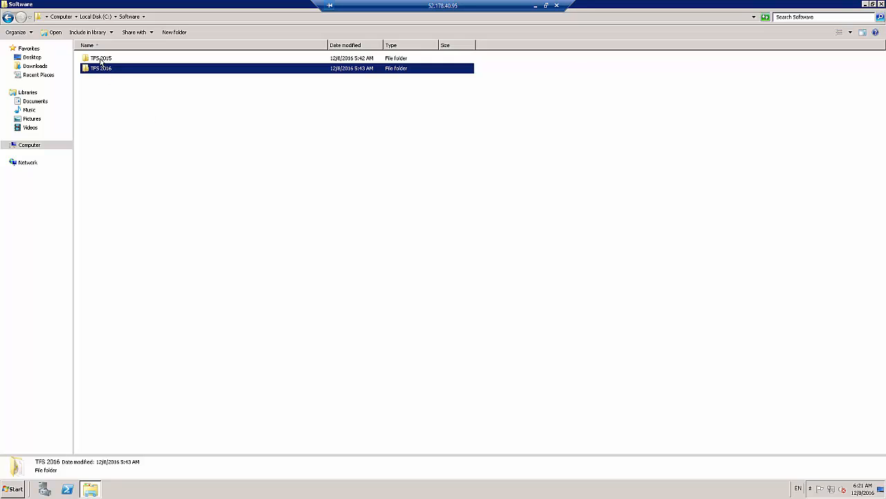
click(102, 61)
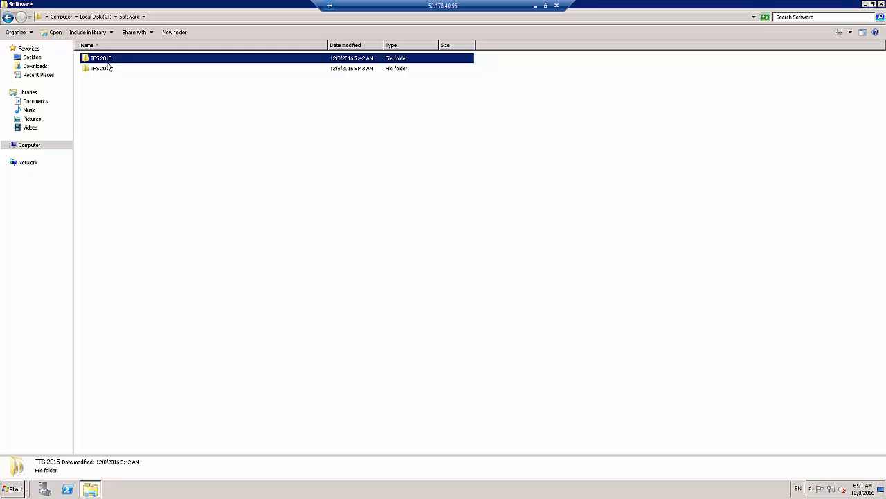
click(111, 69)
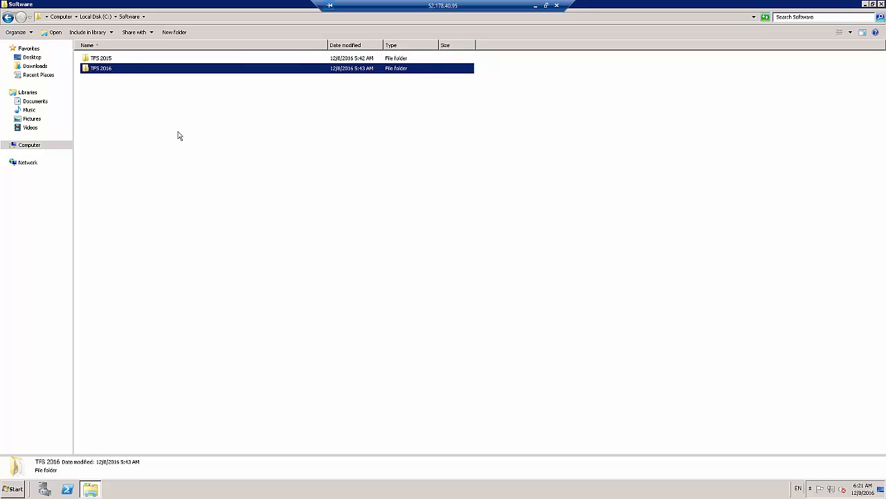
key(F2)
key(BackSpace)
text(7)
key(Return)
Open the TFS 2015 folder and widen the Name column to show the full file names
double_click(95, 61)
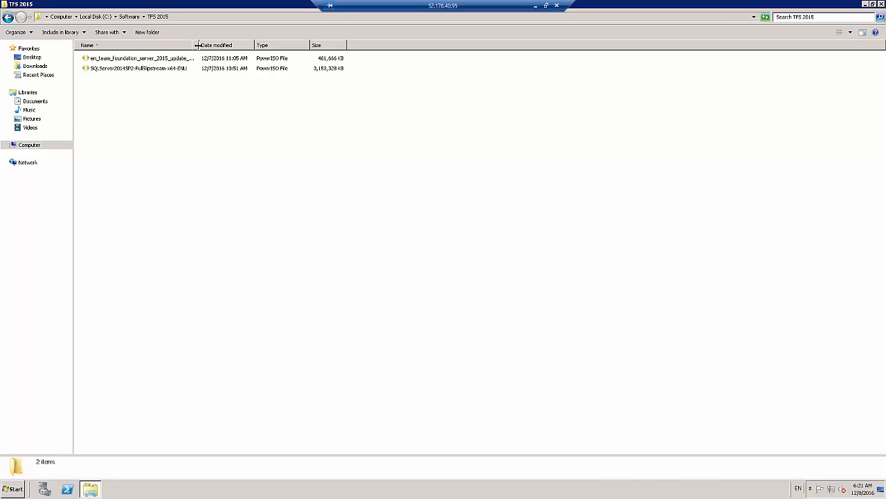
mouse_move(217, 52)
mouse_down()
mouse_move(264, 44)
mouse_move(188, 51)
mouse_move(202, 49)
mouse_up()
drag(198, 46, 332, 45)
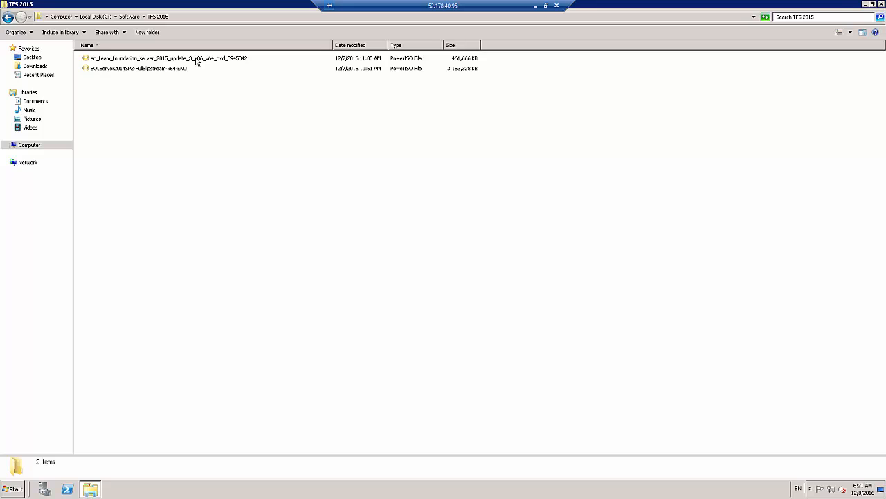
Mount the SQLServer2014SP2-FullSlipstream-x64-ENU image to virtual drive E: with PowerISO
click(126, 61)
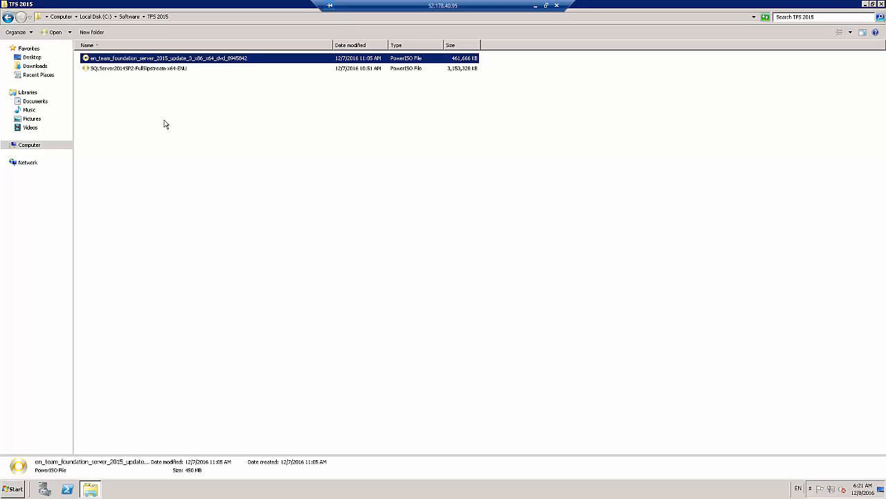
click(134, 70)
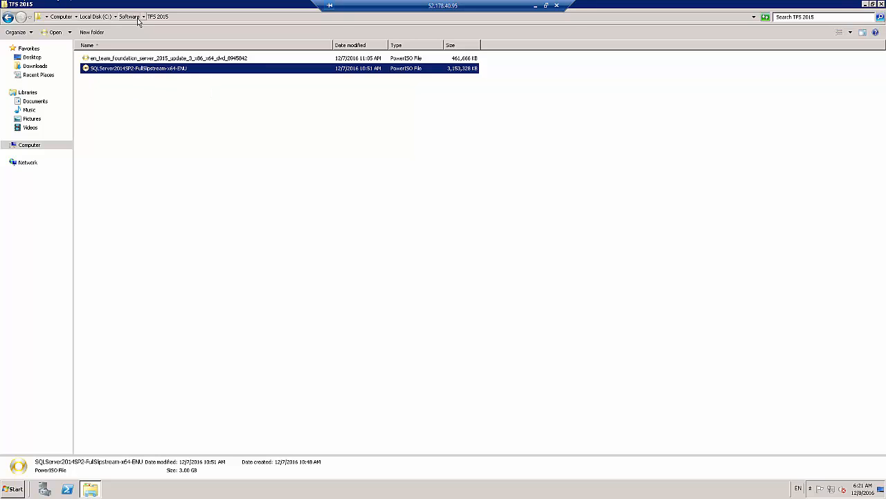
right_click(139, 70)
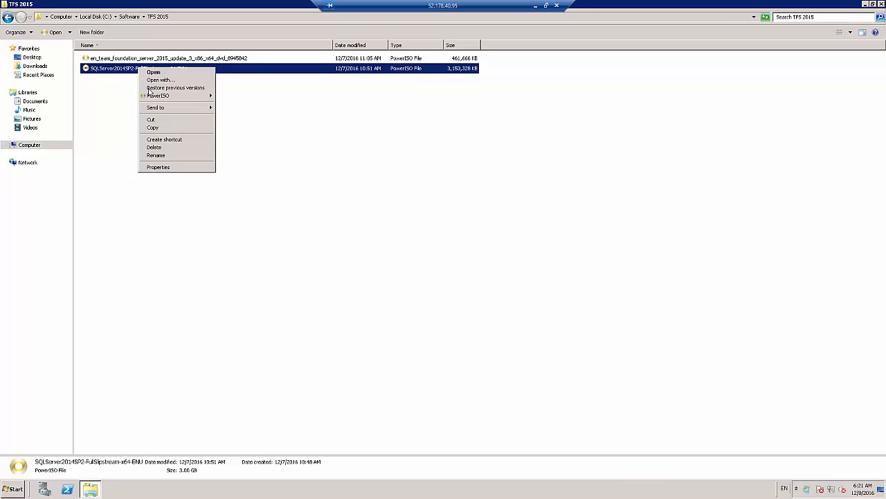
mouse_move(151, 97)
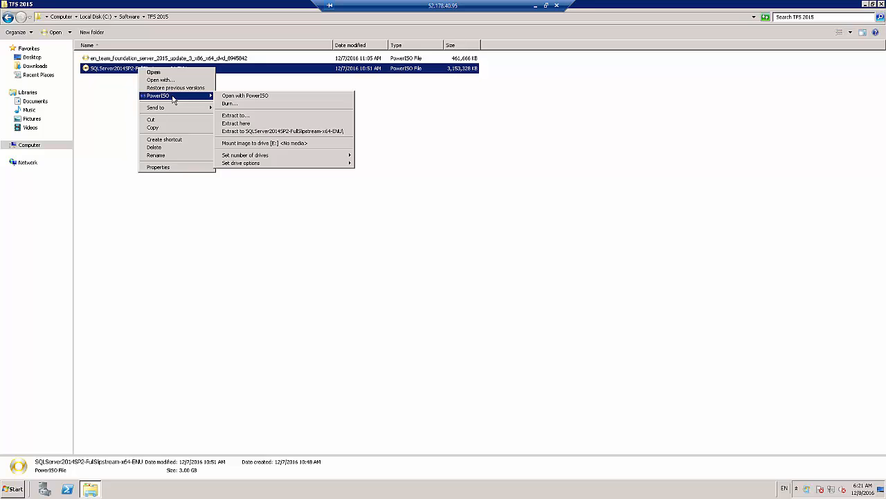
click(255, 144)
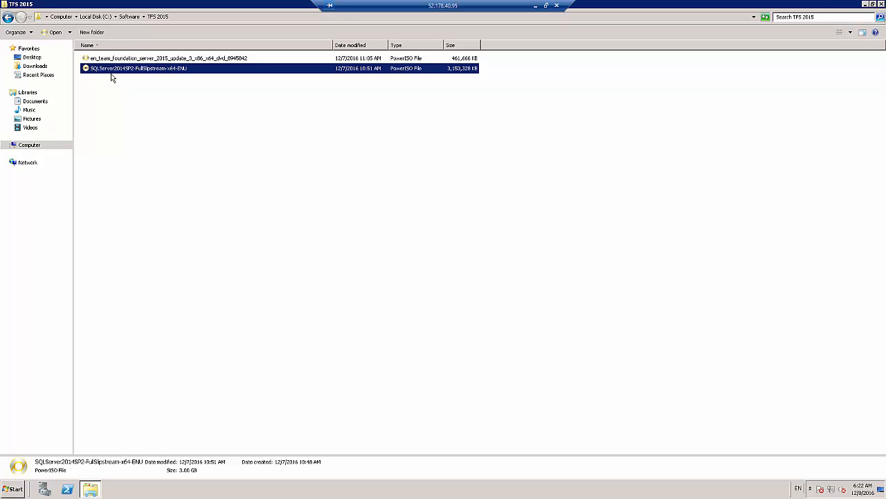
Open the mounted SQL2014_x64_ENU disc in drive E: and run its setup application
click(29, 147)
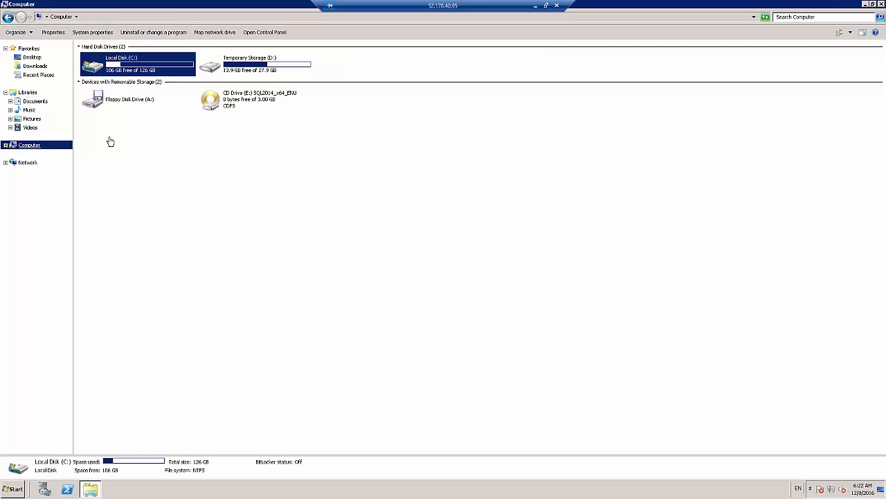
double_click(236, 104)
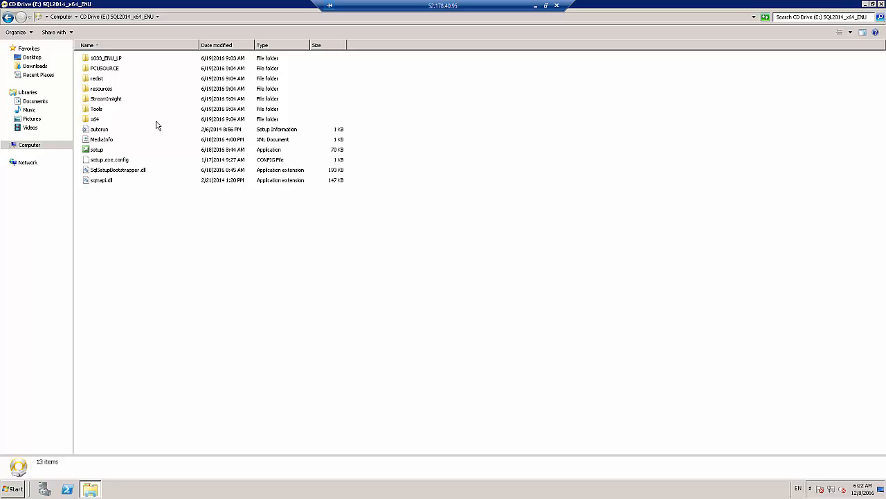
click(91, 152)
double_click(92, 151)
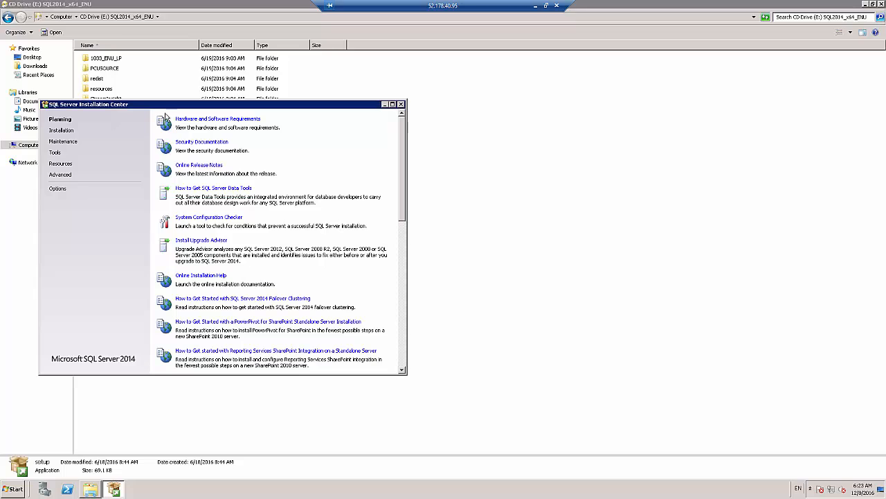
Start a new SQL Server stand-alone installation from the SQL Server Installation Center
drag(158, 108, 263, 82)
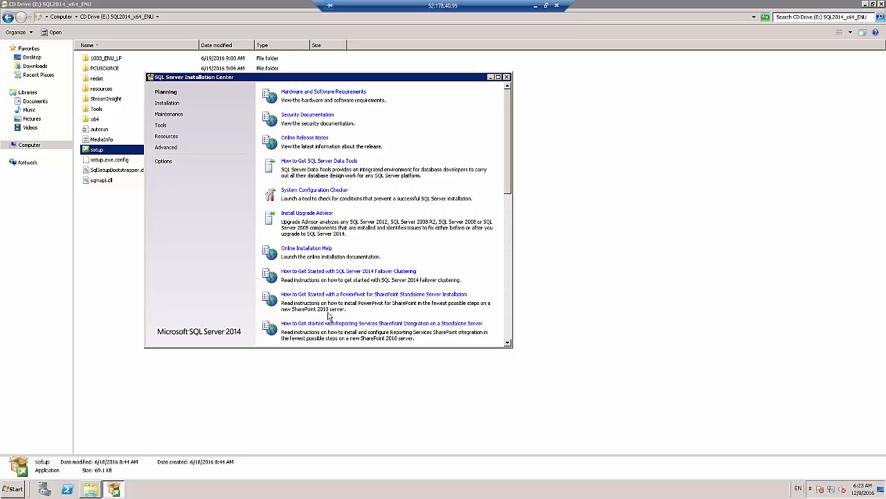
click(167, 104)
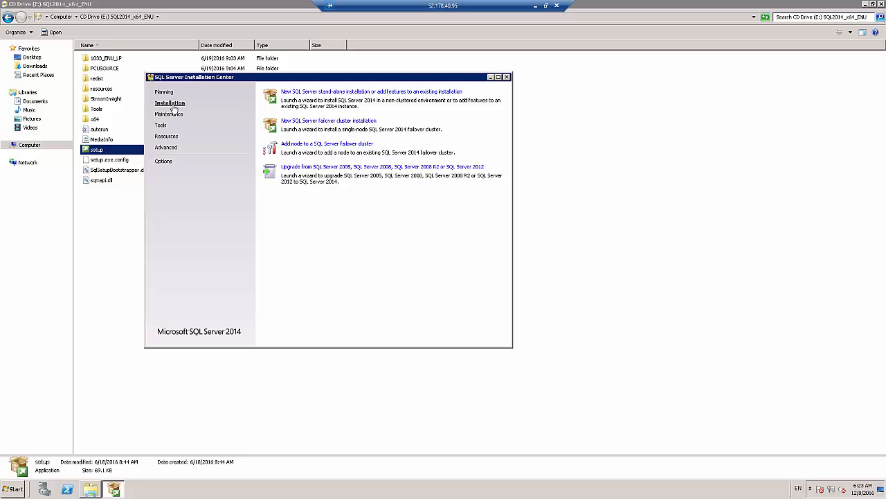
click(296, 93)
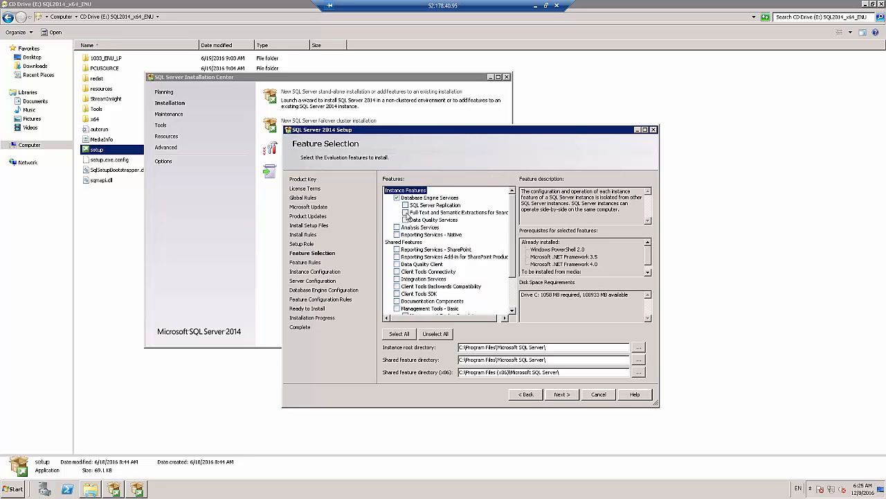
Add Full-Text and Semantic Extractions for Search, Analysis Services and Reporting Services - Native to the features to install
click(405, 212)
click(396, 227)
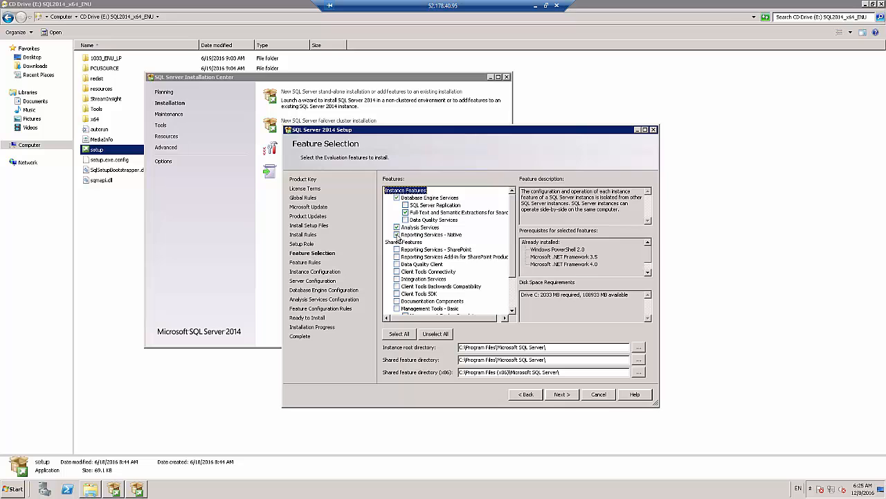
click(397, 235)
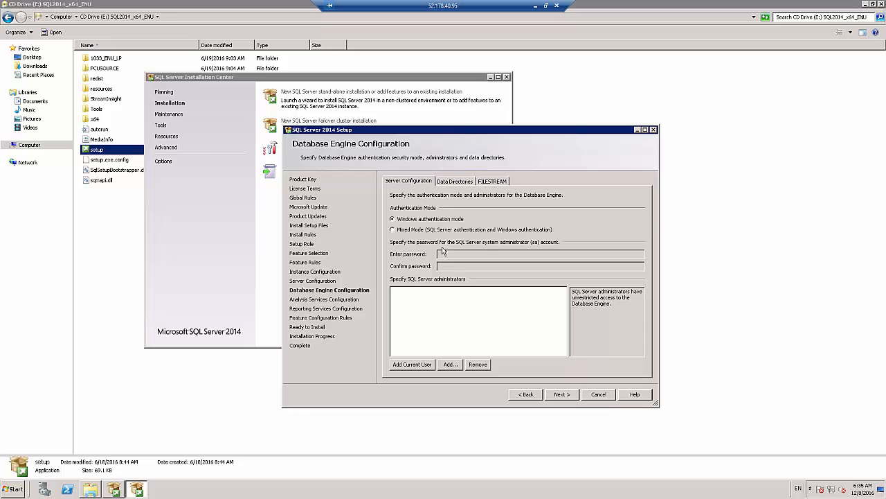
Add the current user as a SQL Server administrator for the Database Engine, using Windows authentication mode
click(419, 365)
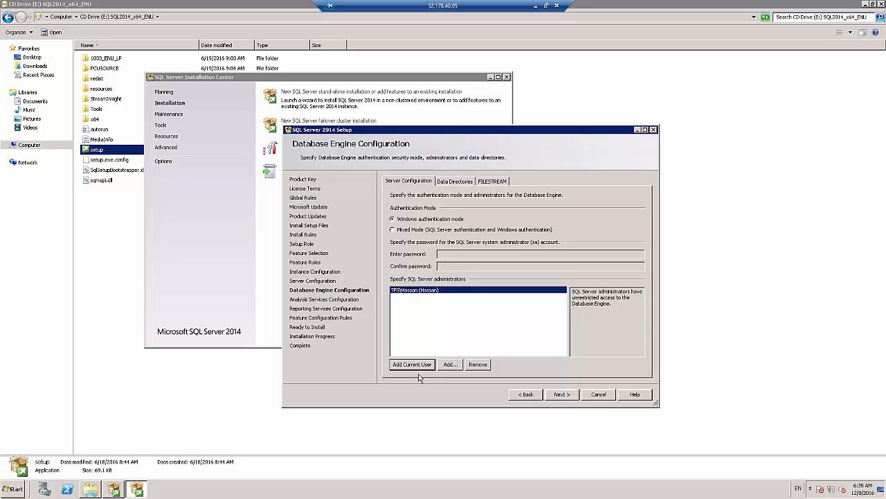
Examine the Database Engine's data directories, especially the user database directory path, and the FILESTREAM options
click(456, 182)
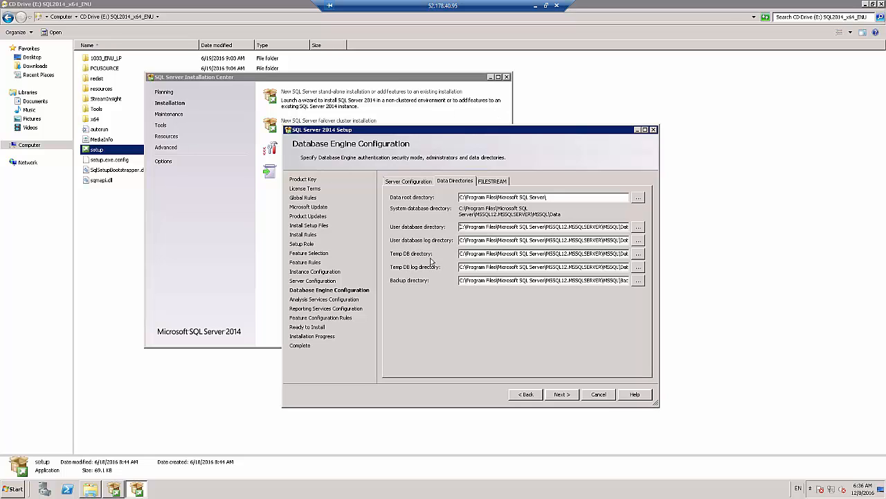
click(511, 281)
click(488, 226)
key(ctrl+a)
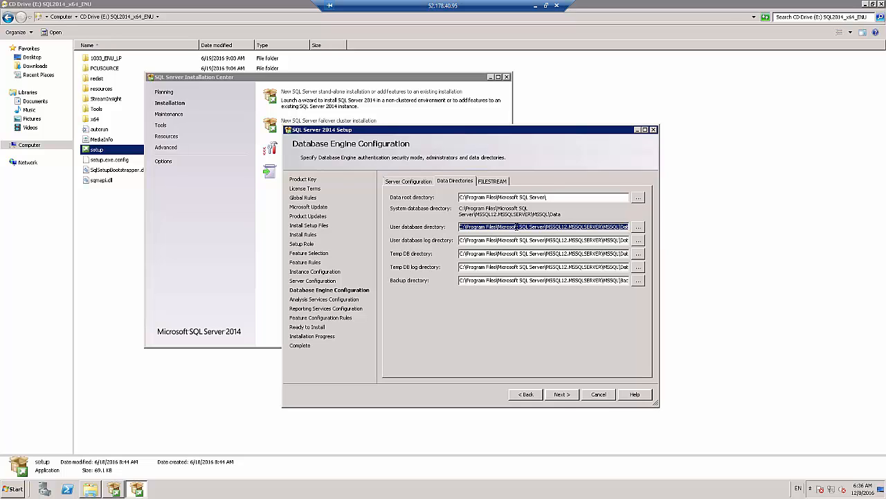
click(552, 226)
key(End)
key(shift+Left)
key(shift+Left)
key(shift+Left)
key(shift+Left)
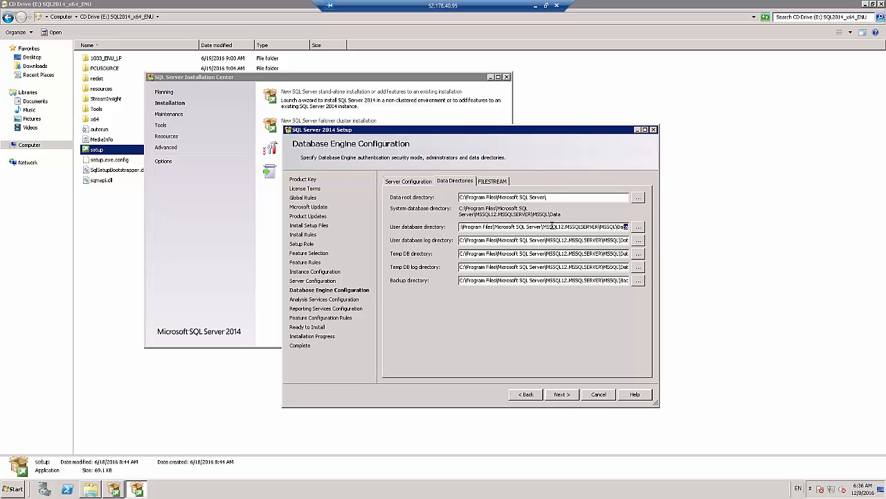
key(Home)
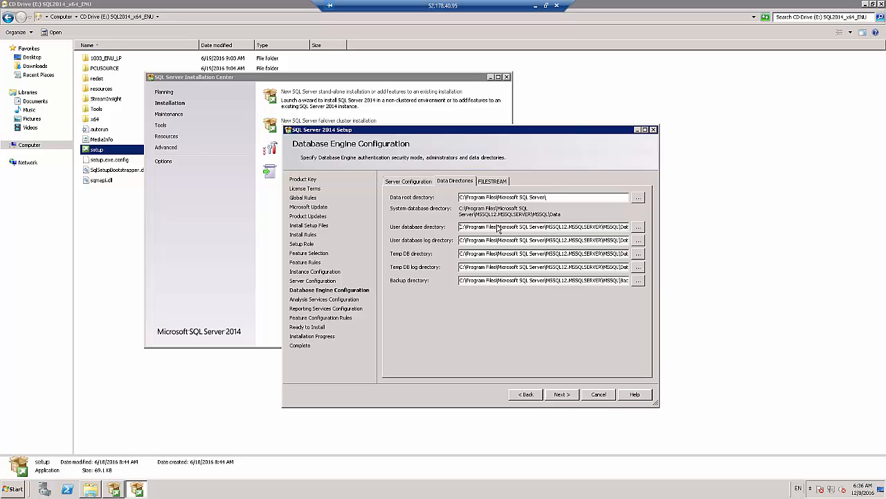
drag(486, 226, 579, 226)
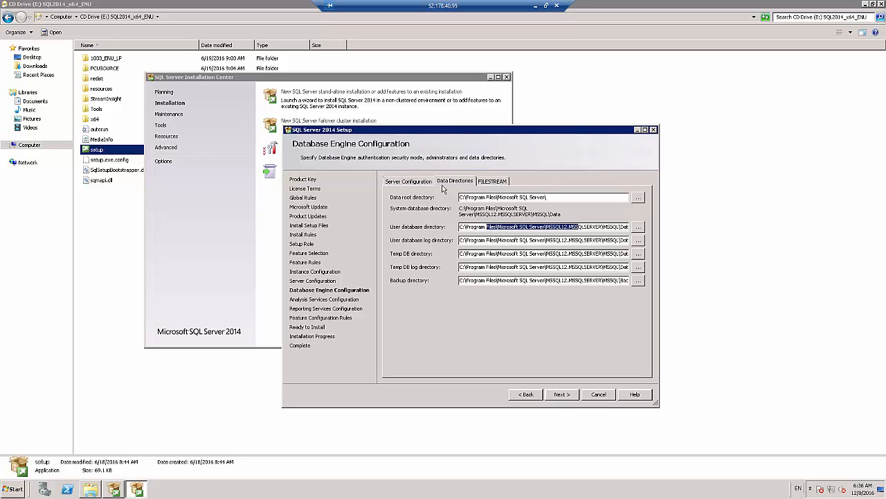
click(489, 181)
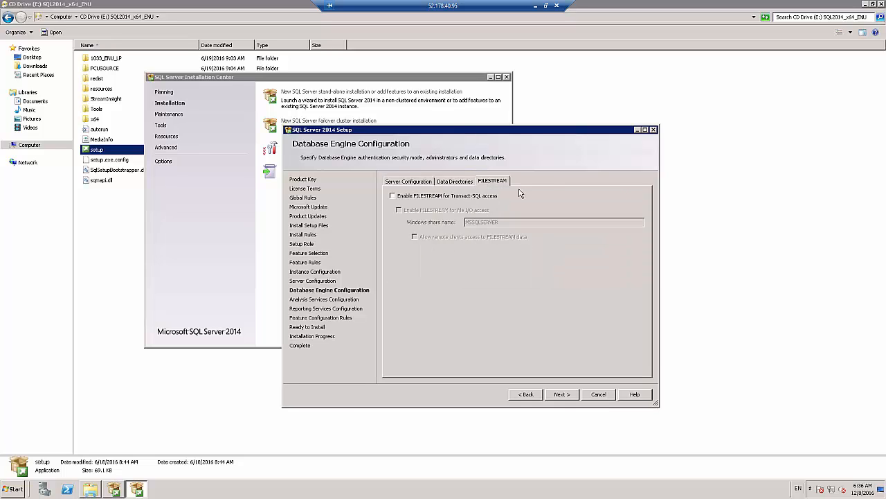
click(410, 182)
Continue to the Analysis Services configuration and add the current user as its administrator in Multidimensional and Data Mining Mode
click(562, 396)
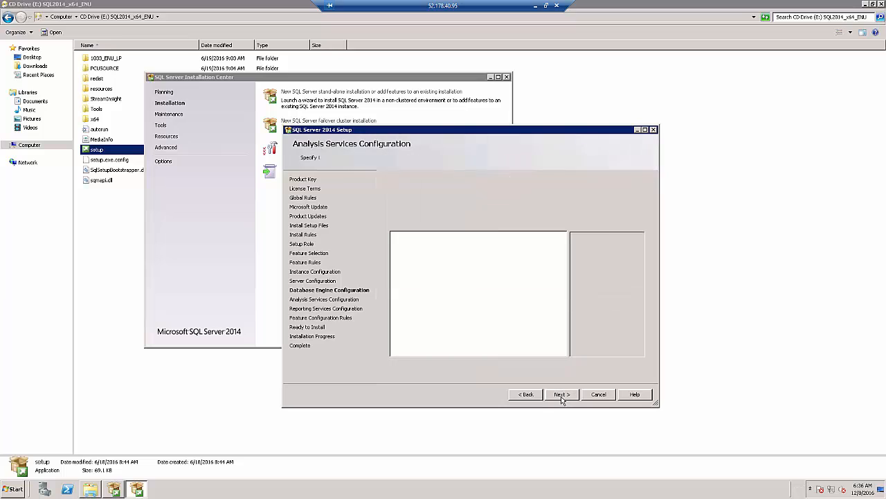
click(562, 395)
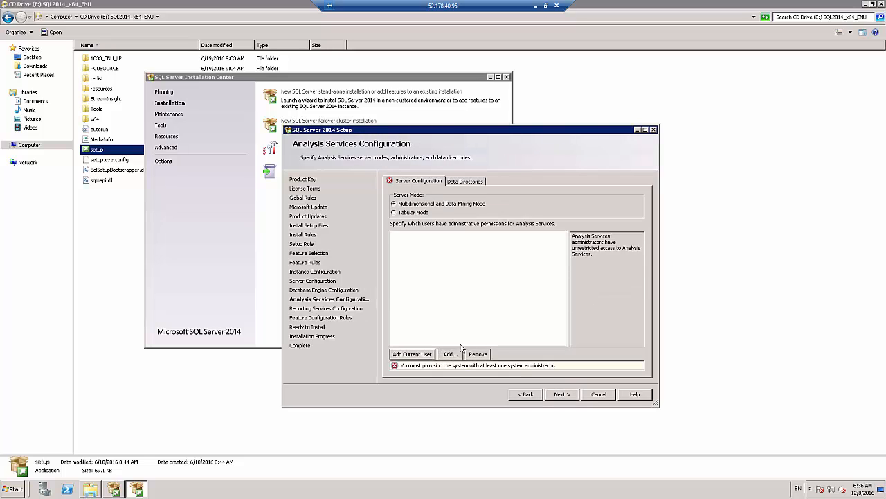
click(424, 354)
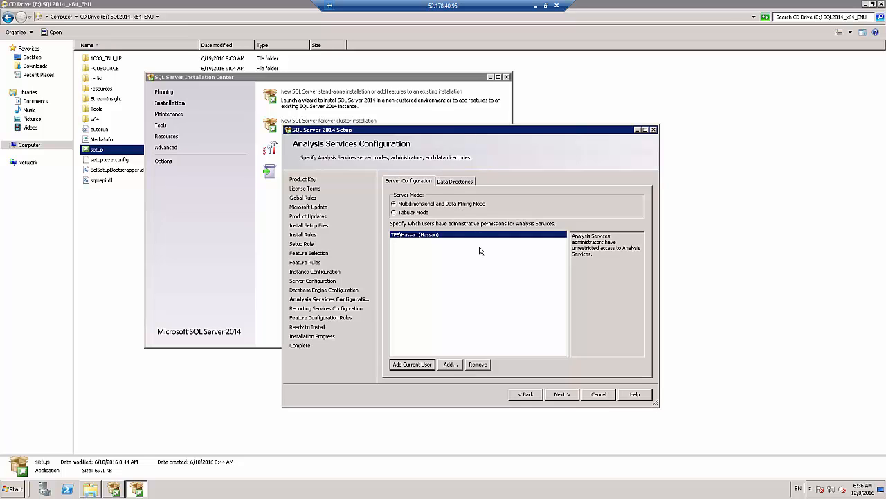
click(566, 394)
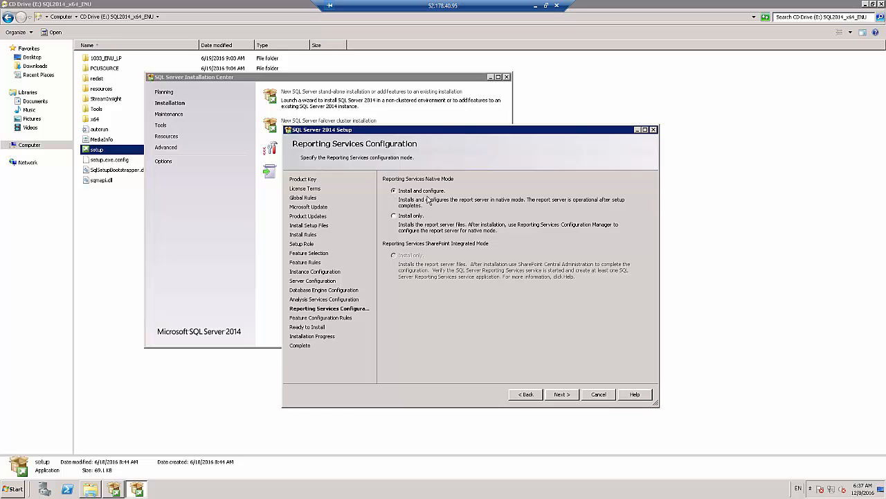
Accept Install and configure as the Reporting Services native mode option, and install SQL Server 2014 after checking the summary
click(567, 394)
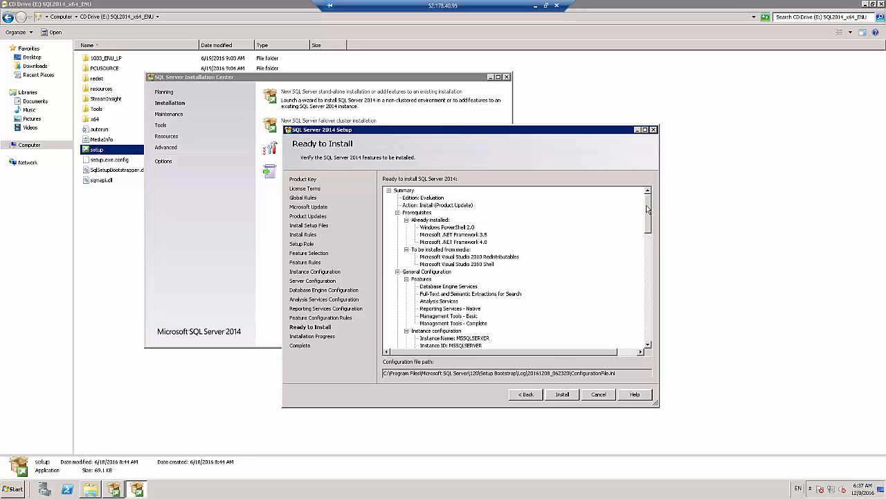
drag(649, 213, 669, 340)
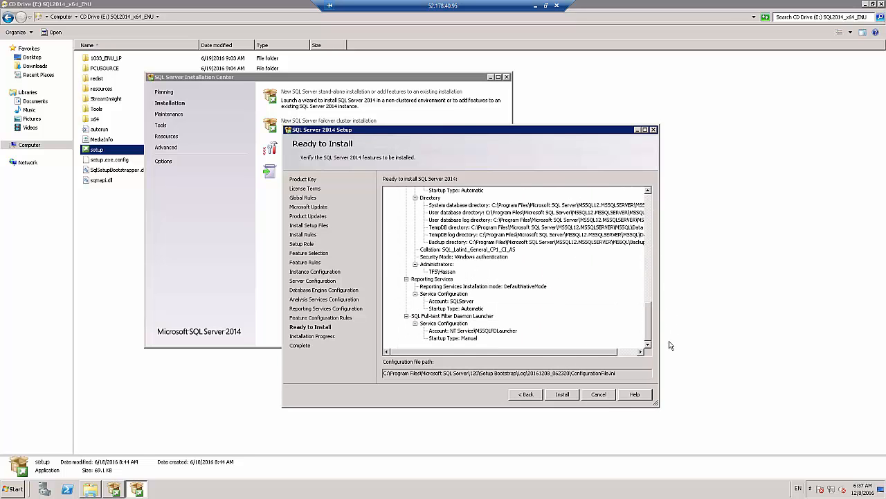
click(571, 395)
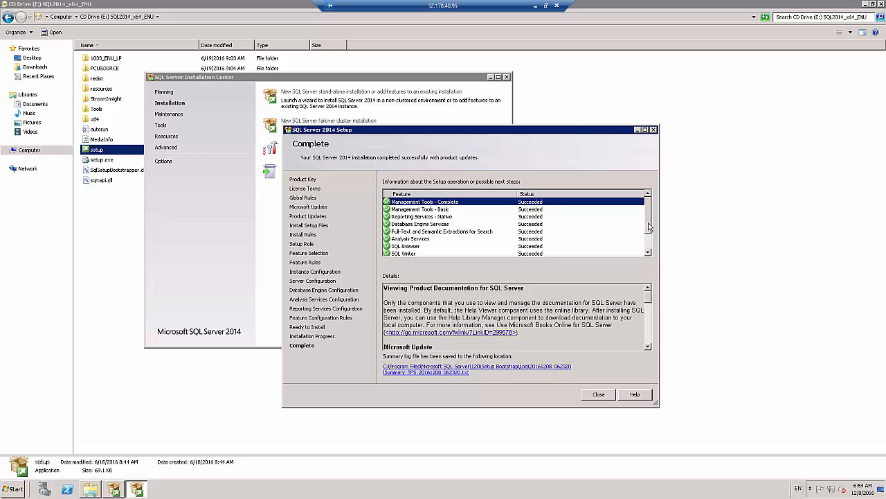
Review the installation status of all SQL Server features and close the setup wizard
click(650, 245)
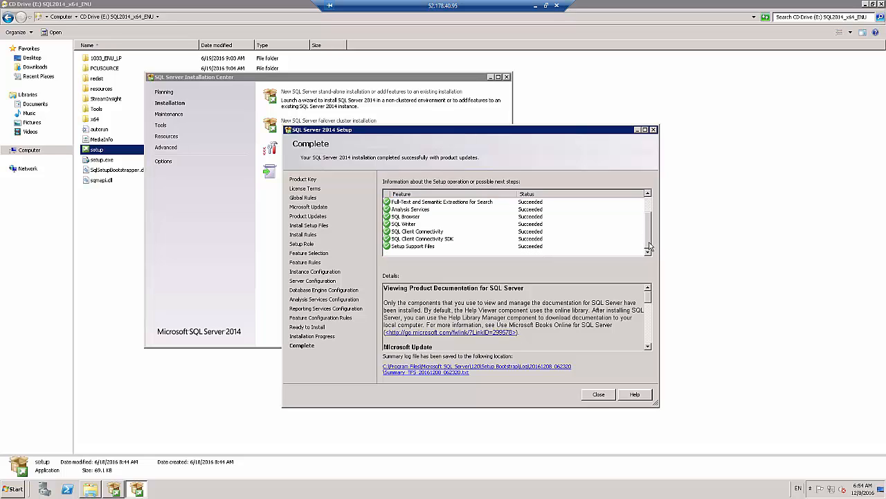
drag(648, 226, 648, 212)
click(651, 247)
click(605, 398)
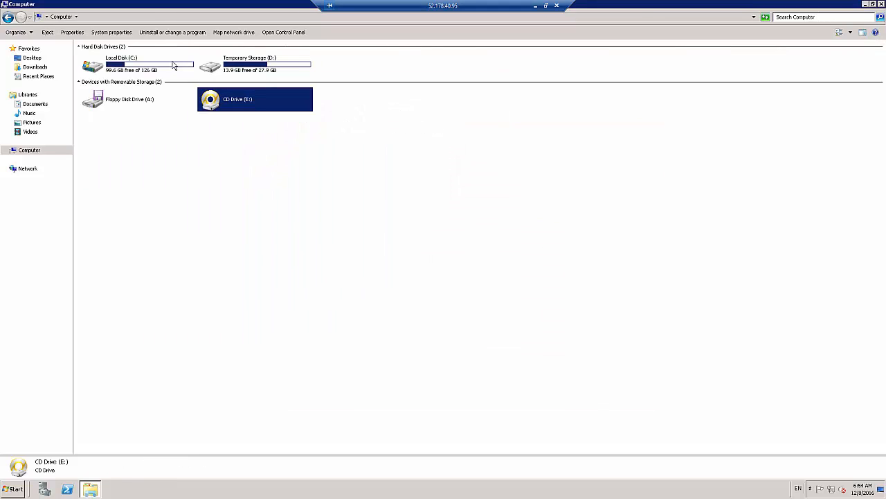
Open the TFS 2015 folder inside the Software folder on Local Disk (C:)
click(164, 64)
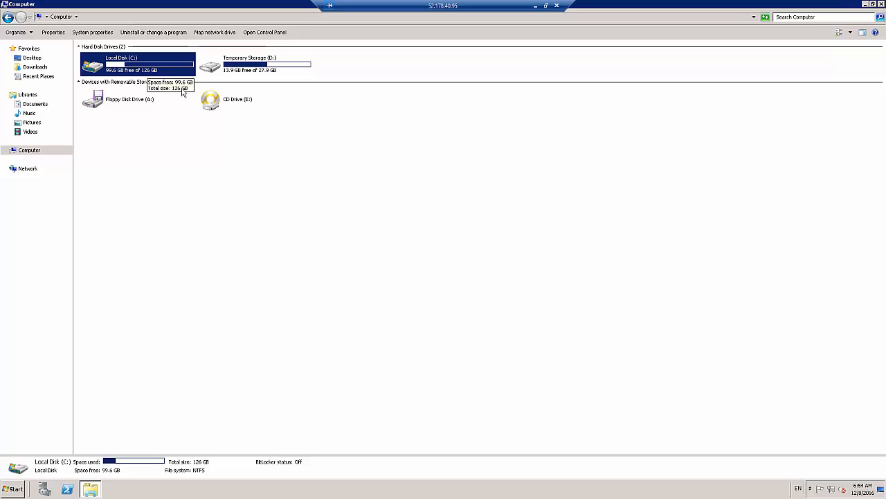
double_click(241, 70)
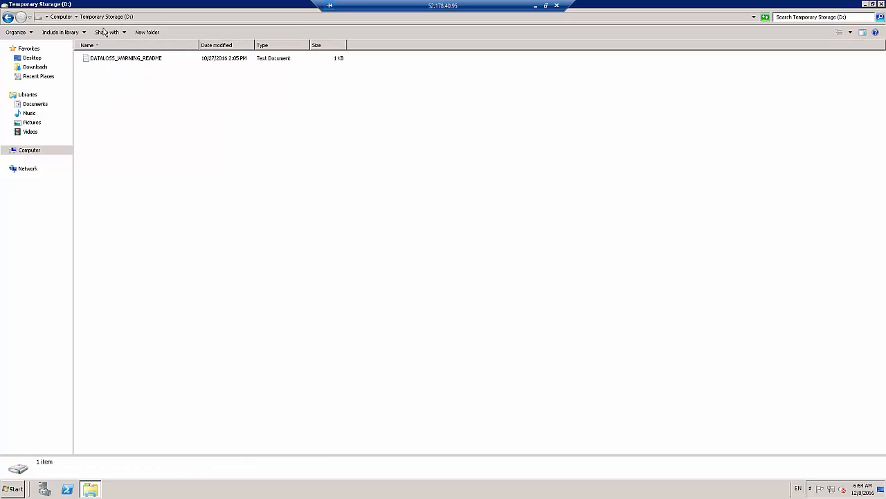
key(BackSpace)
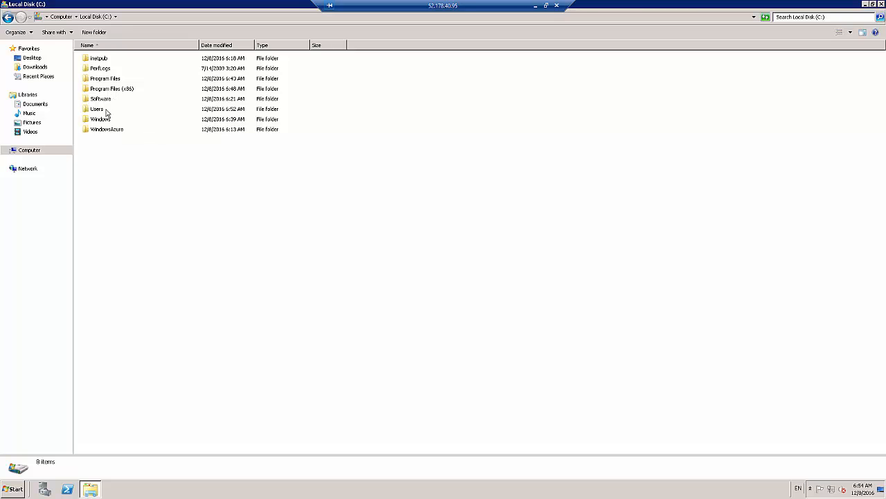
double_click(99, 101)
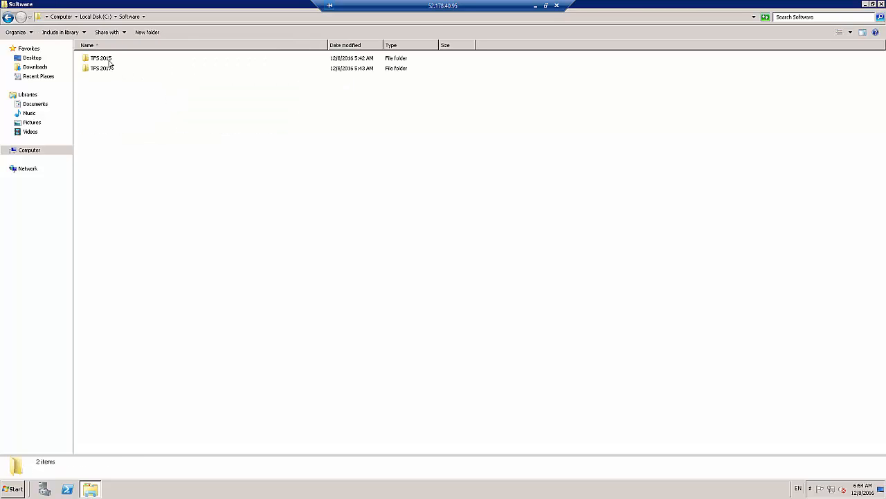
double_click(107, 59)
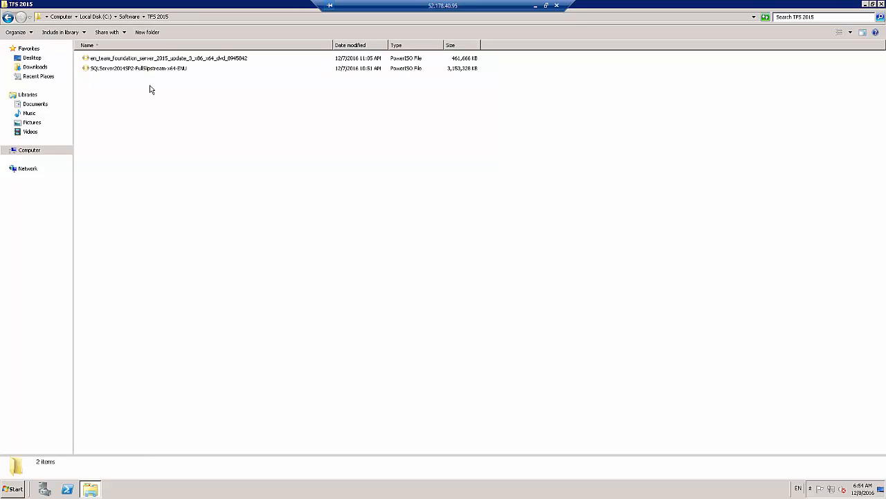
Mount the Team Foundation Server 2015 Update 3 image to drive E with PowerISO
click(150, 59)
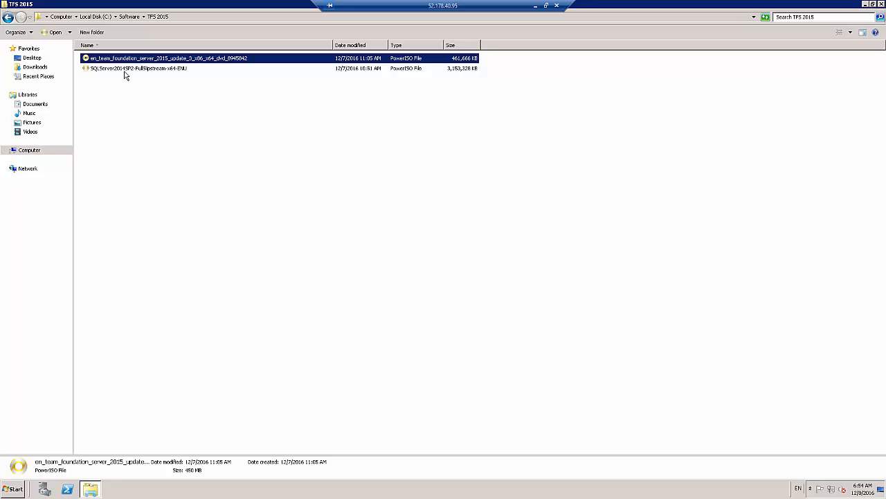
right_click(162, 61)
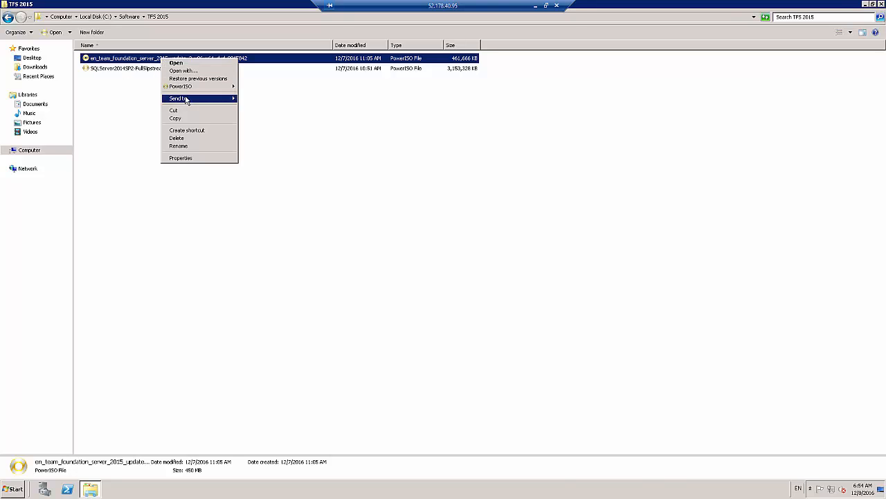
mouse_move(186, 100)
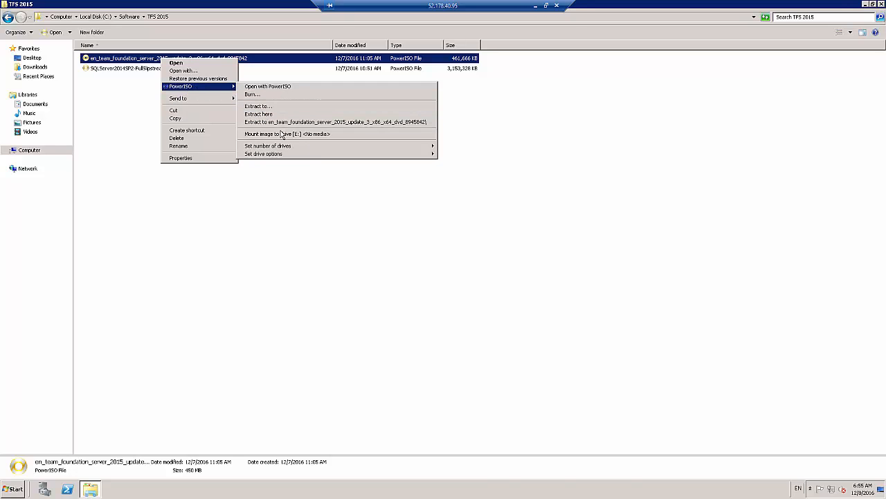
click(280, 134)
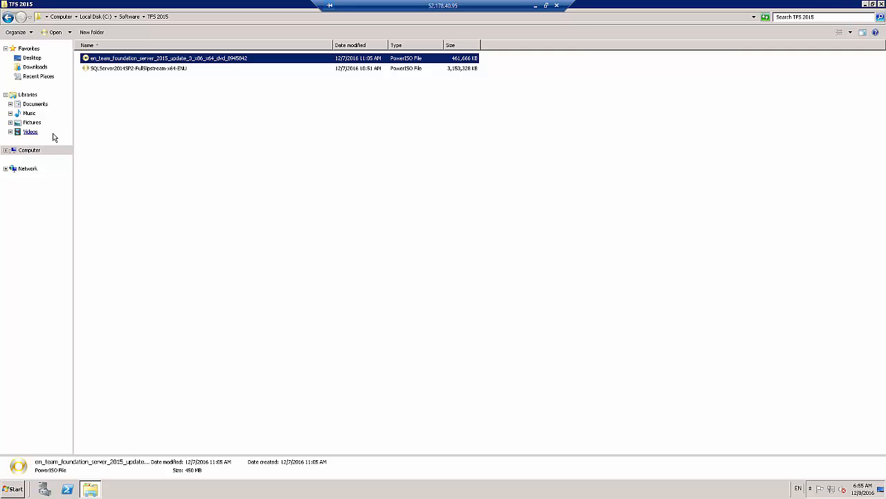
Run the Tfs2015.3 setup from the mounted drive E and install Team Foundation Server in the default location
click(11, 151)
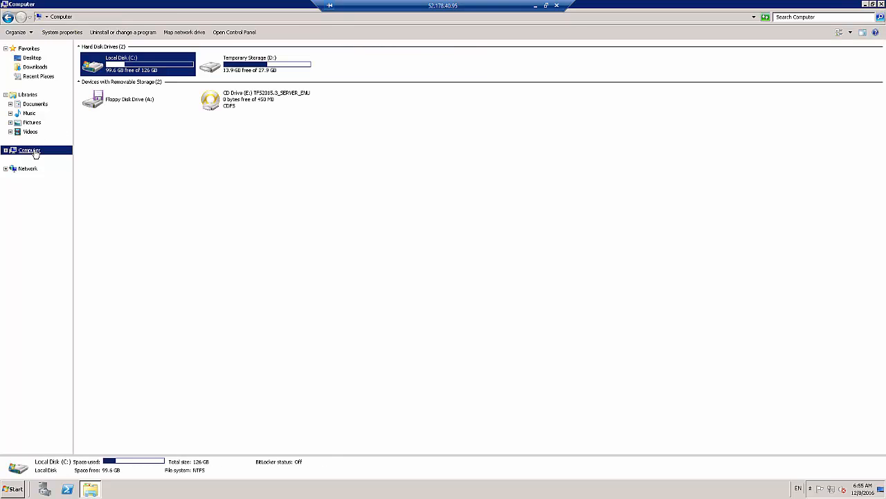
double_click(246, 100)
double_click(108, 81)
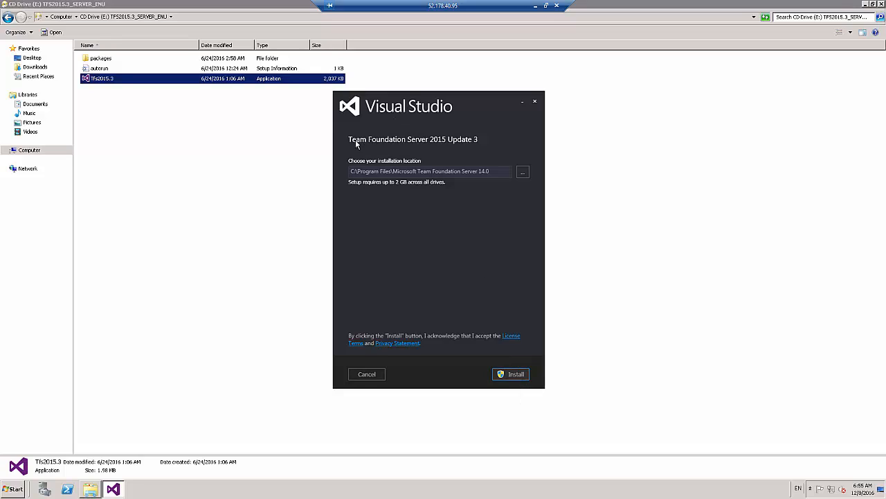
click(516, 375)
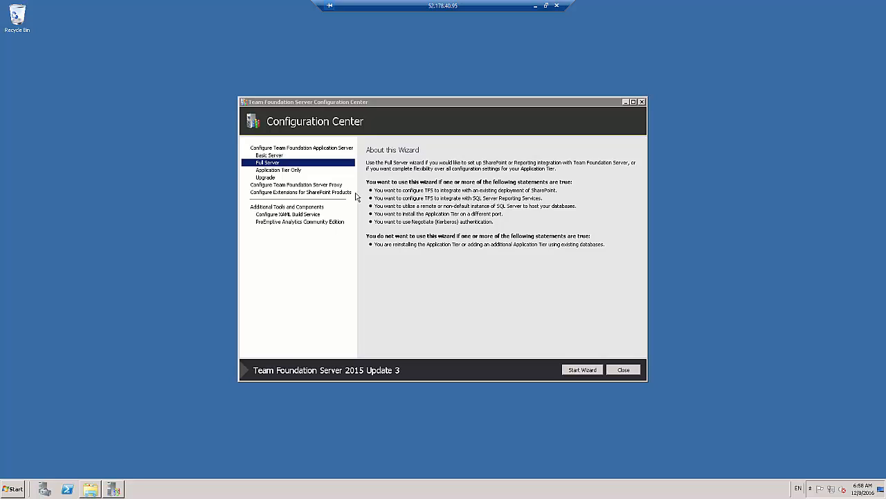
Look up the Team Foundation Server Administration Console among the installed programs and return to the Configuration Center
click(359, 110)
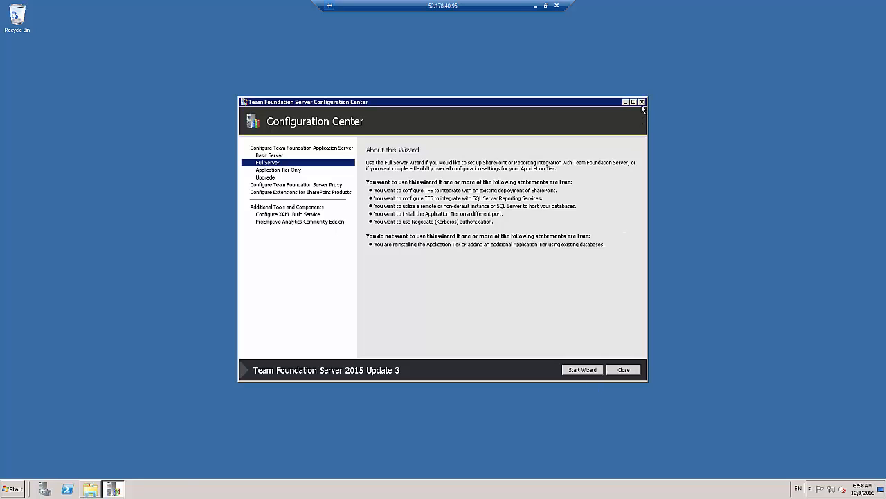
click(12, 488)
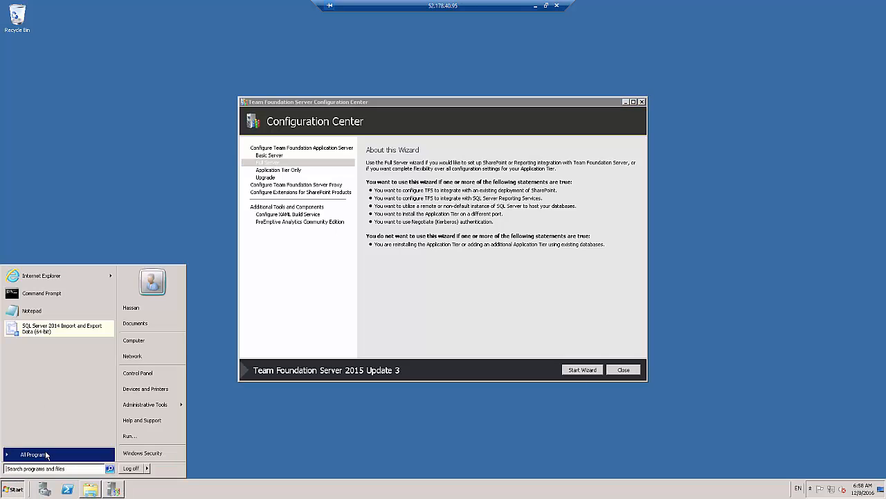
click(46, 454)
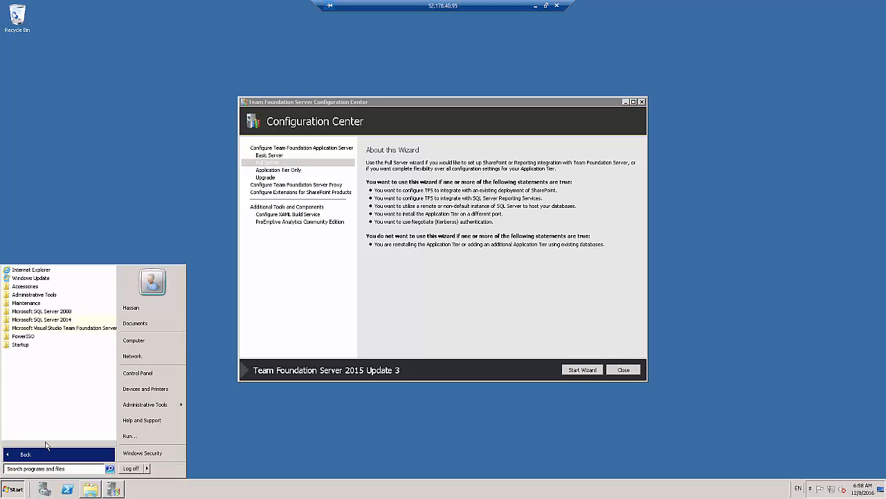
click(73, 329)
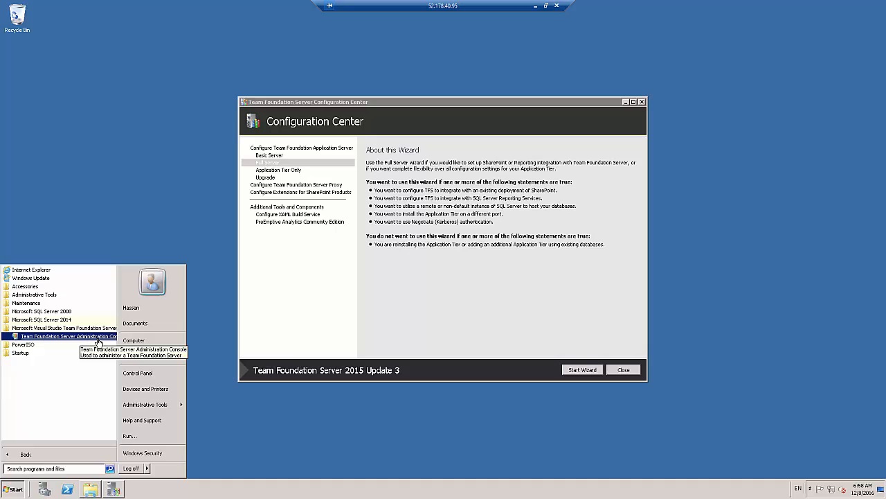
click(319, 102)
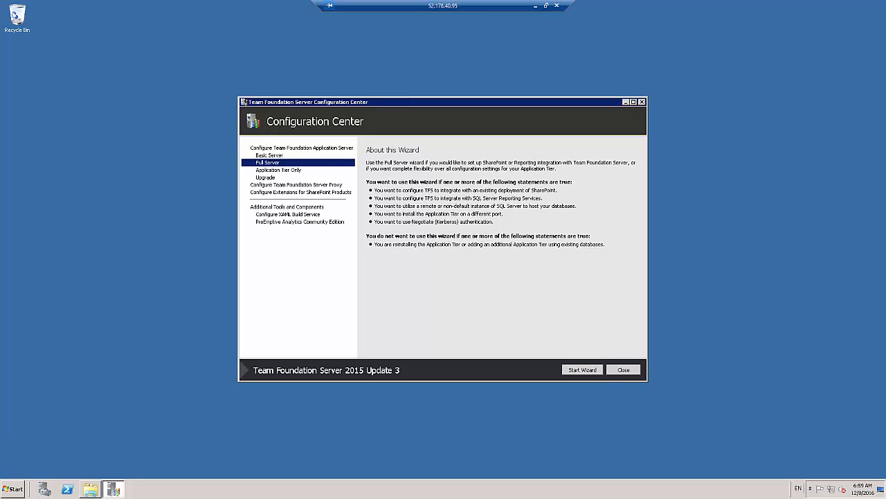
click(13, 488)
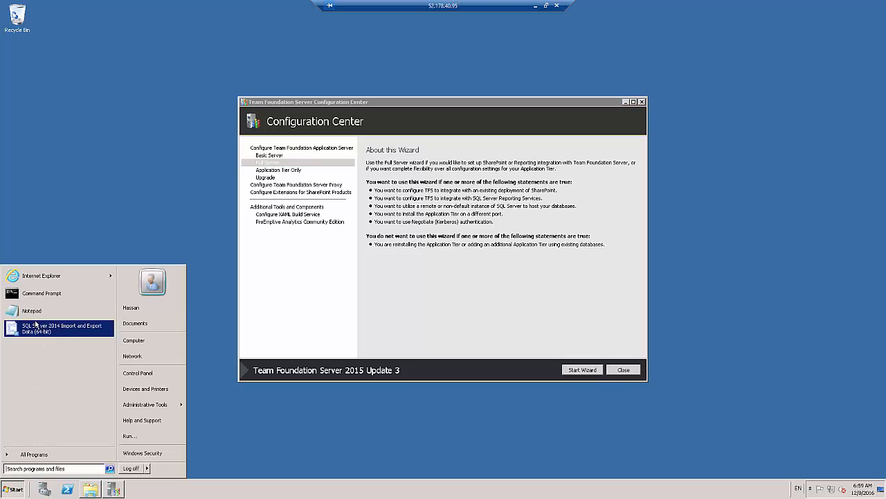
click(527, 119)
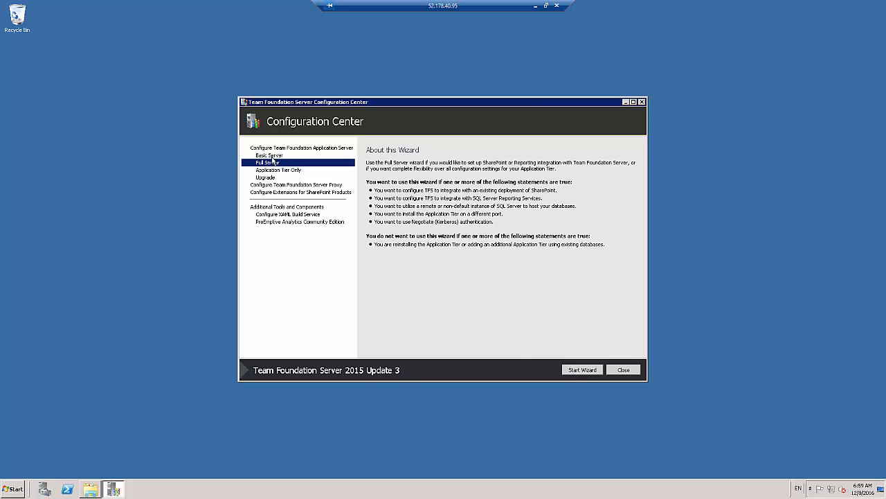
Compare the descriptions of the Basic Server, Full Server, Application Tier Only, Upgrade, Proxy and SharePoint extensions wizards
click(269, 156)
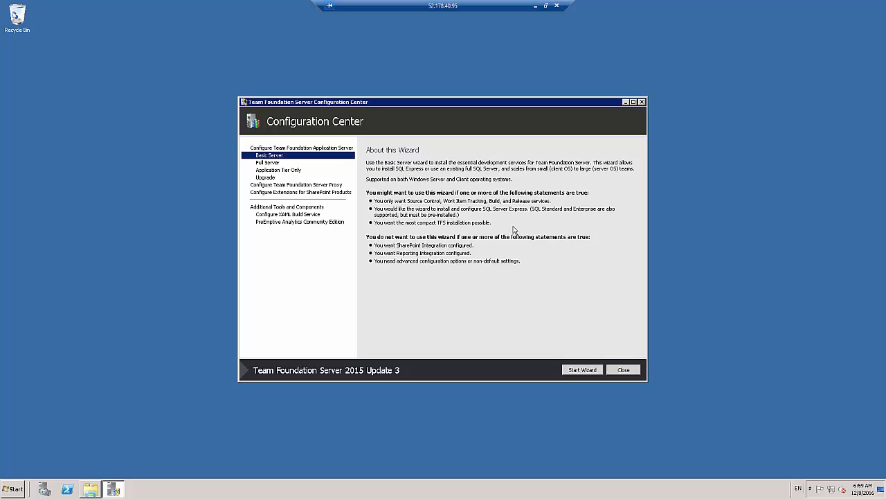
click(264, 164)
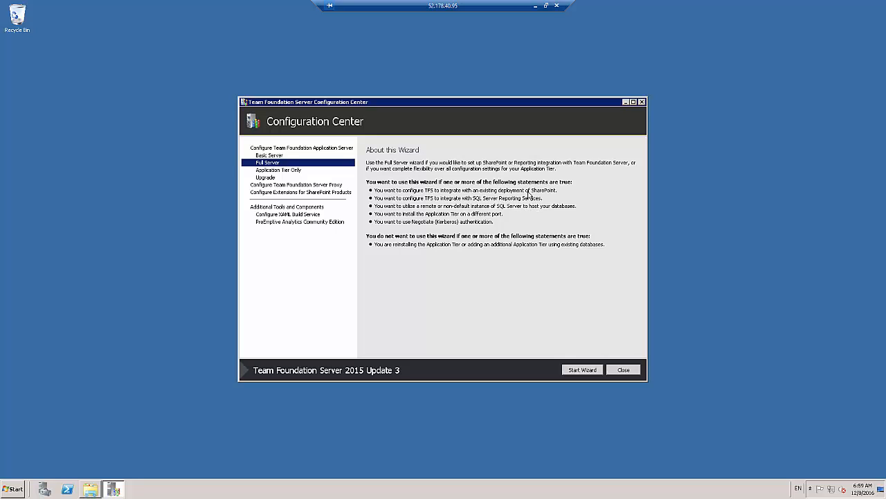
click(276, 170)
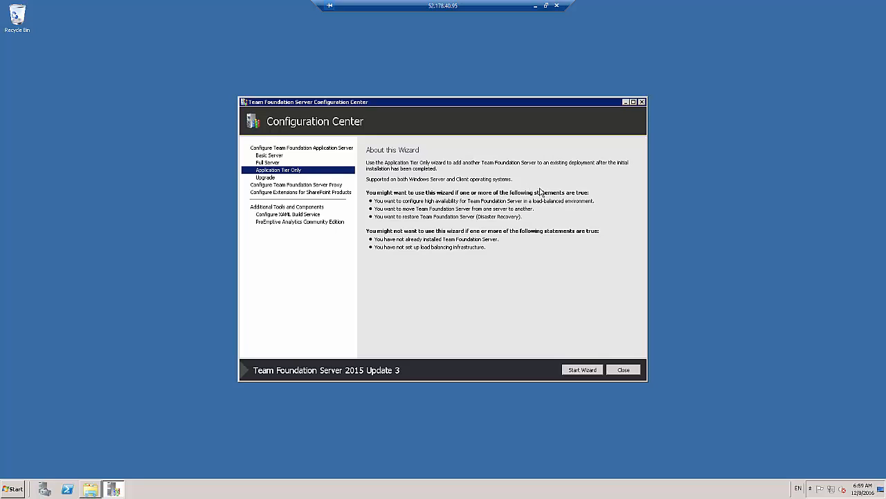
click(267, 165)
click(277, 170)
click(265, 179)
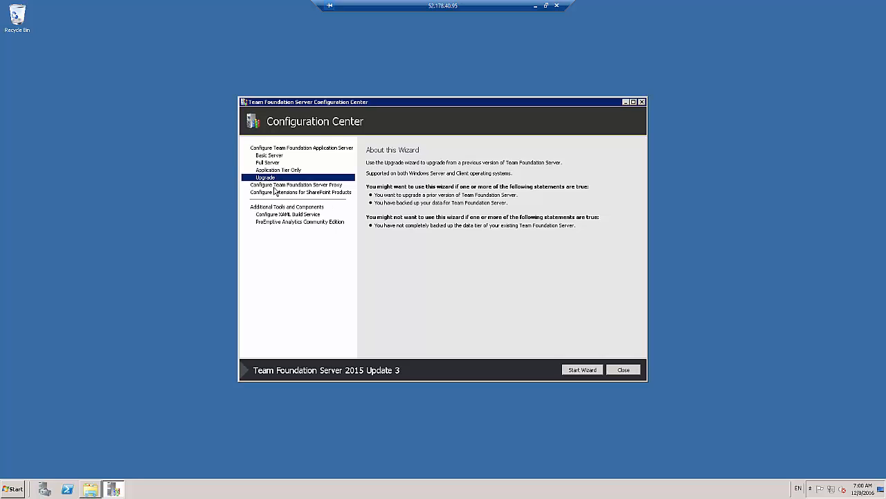
click(276, 185)
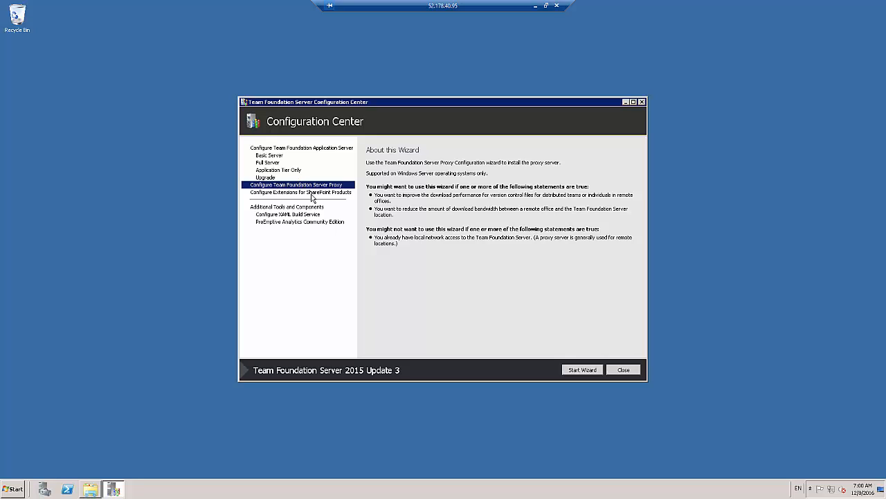
click(311, 195)
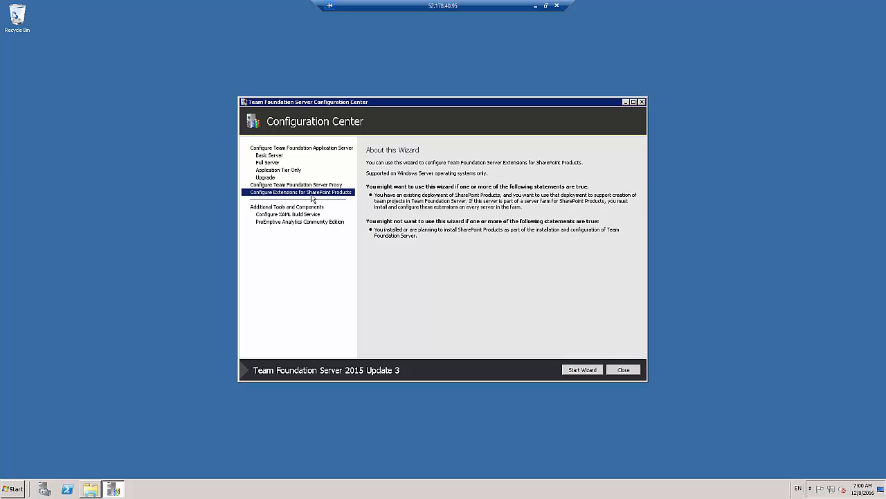
Start the Full Server configuration wizard, decline the Visual Studio Experience Improvement Program and continue to the database settings
click(281, 162)
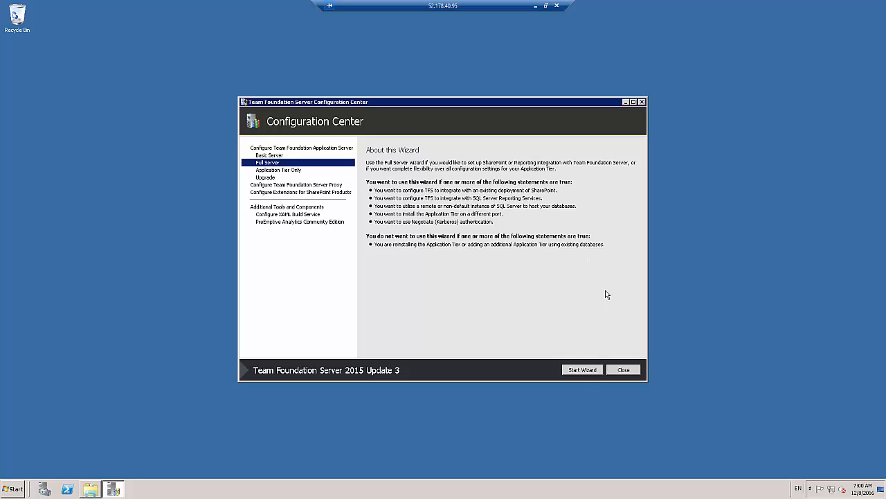
click(583, 370)
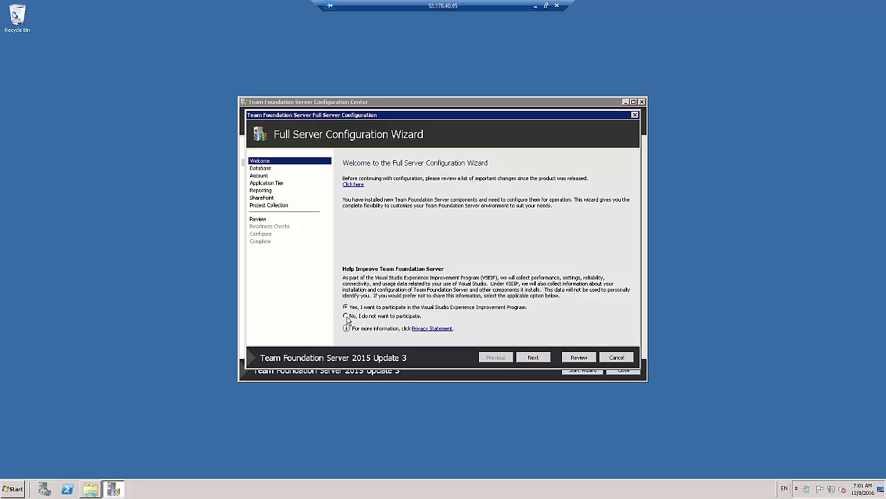
click(347, 318)
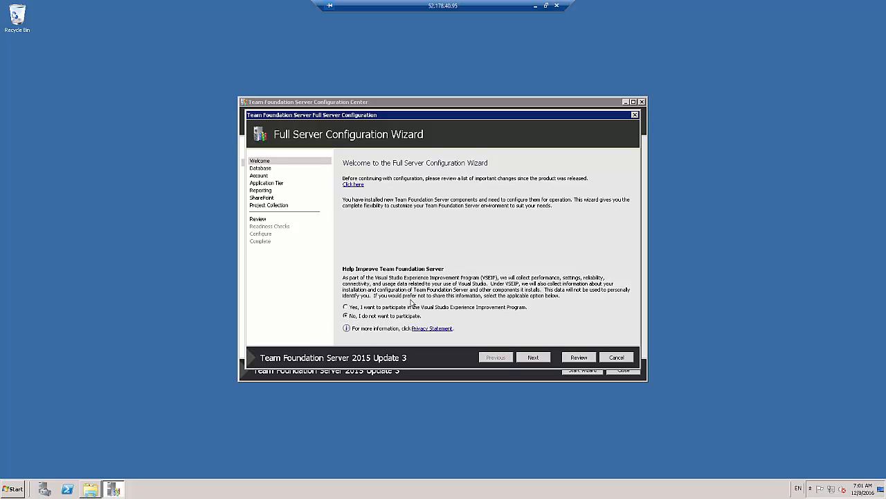
click(538, 359)
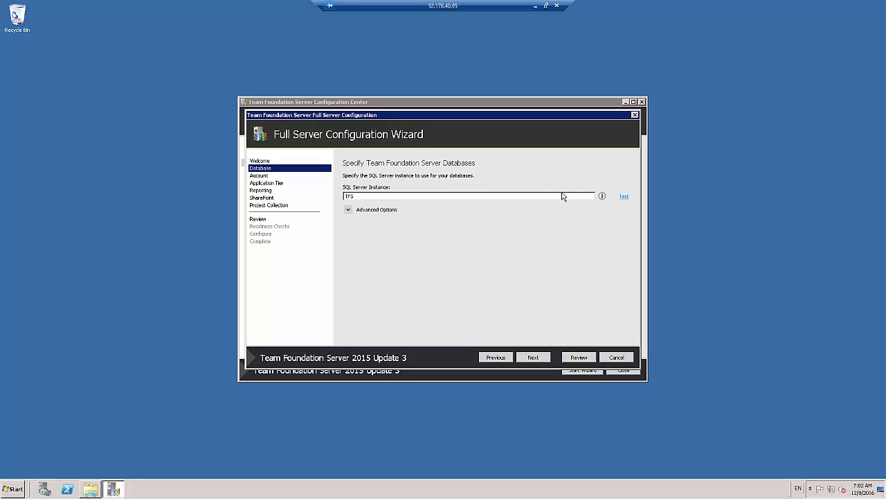
Test the SQL Server instance TFS, review the advanced database options and continue to the service account settings
click(623, 197)
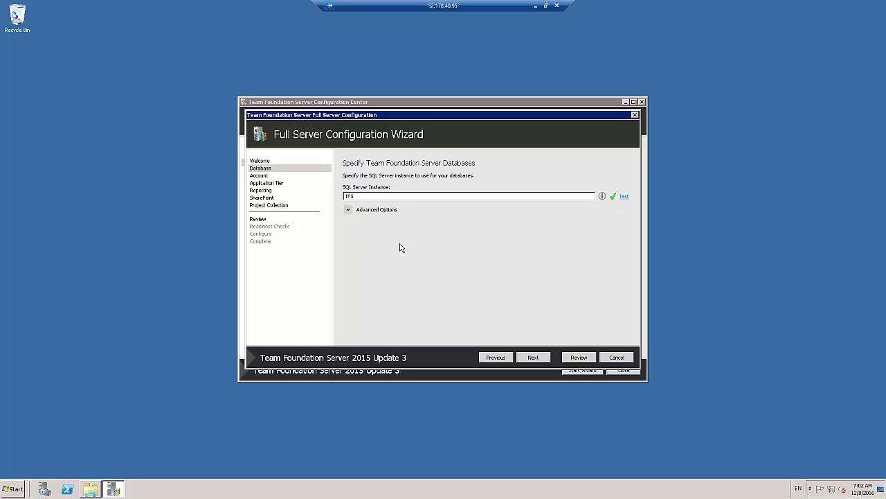
click(349, 209)
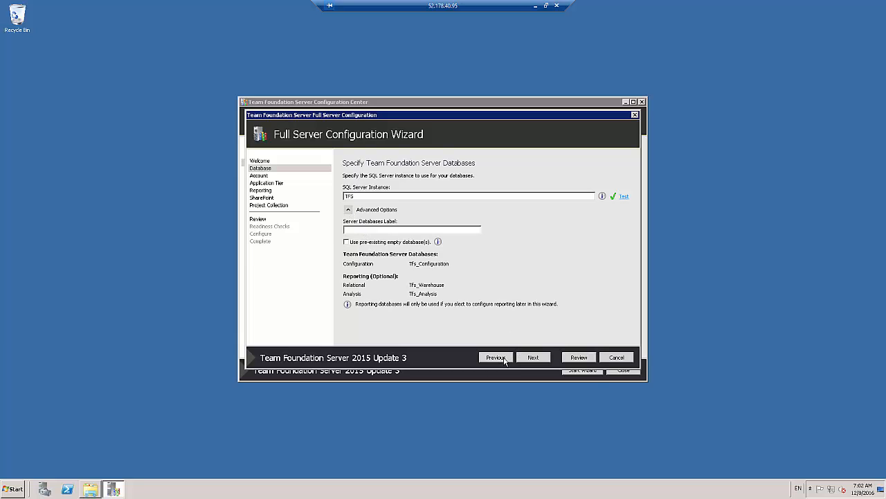
click(539, 362)
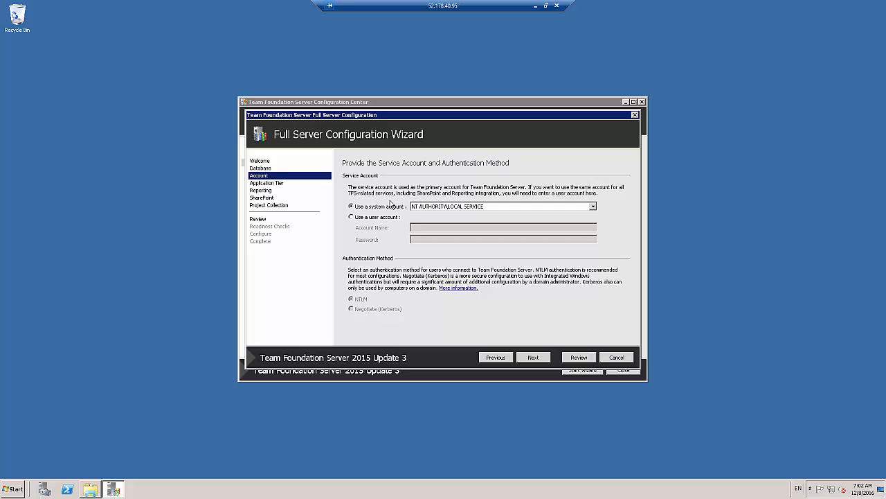
Use the user account TFSUser as service account, enter its password, test the credentials and continue to the application tier settings
click(374, 217)
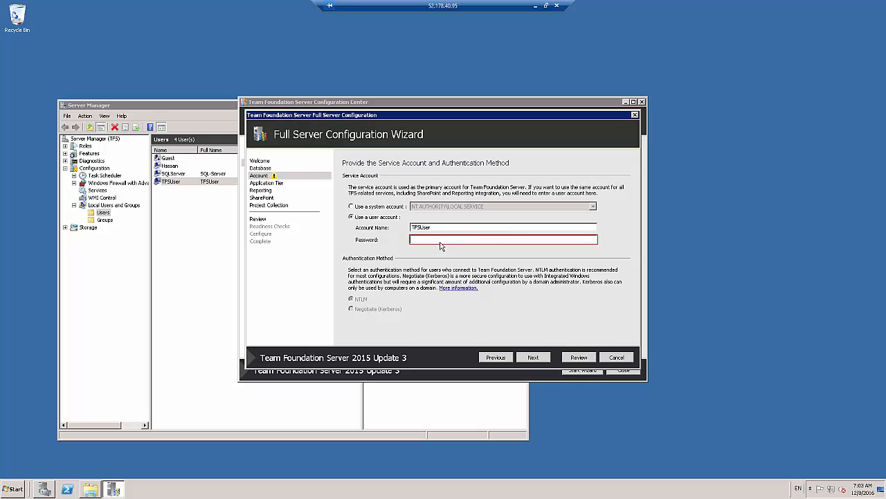
text(********)
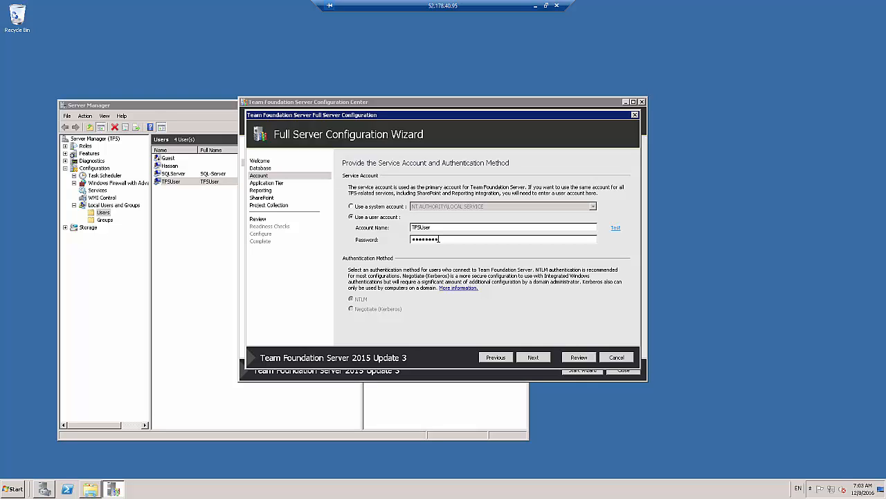
click(614, 228)
click(536, 360)
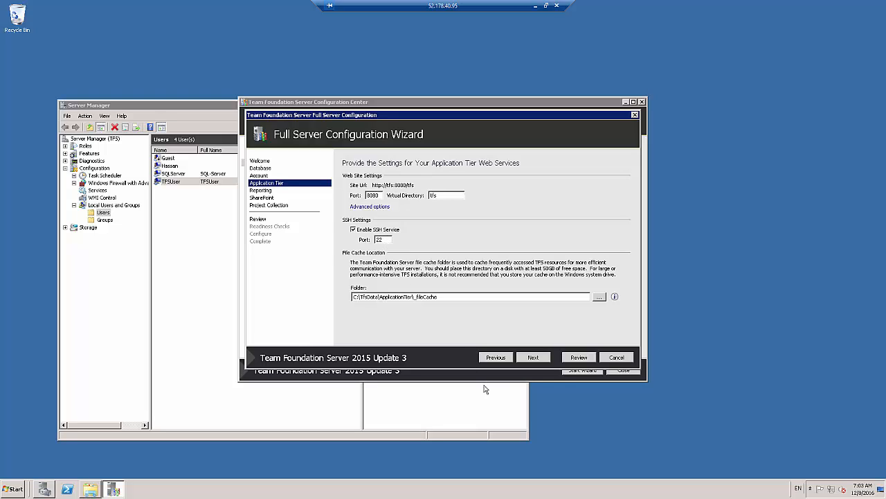
Keep C:\TfsData\ApplicationTier\_fileCache as the file cache folder and continue to the reporting settings
click(454, 298)
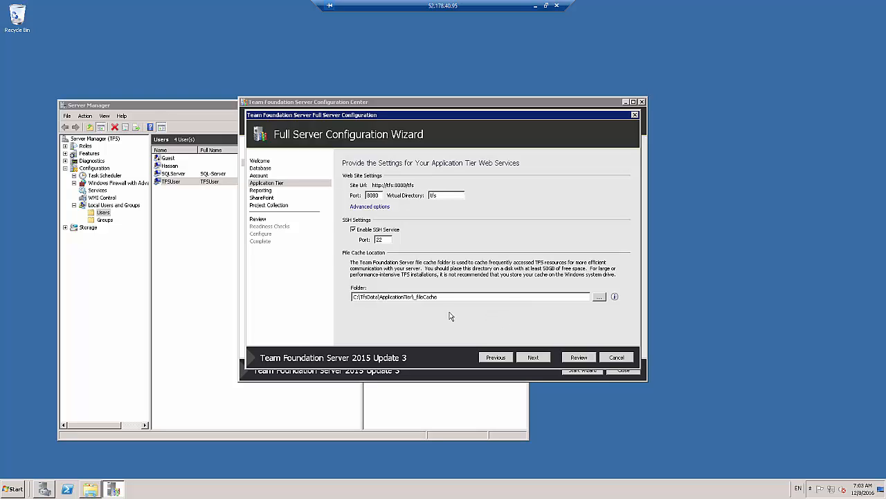
drag(442, 296, 253, 297)
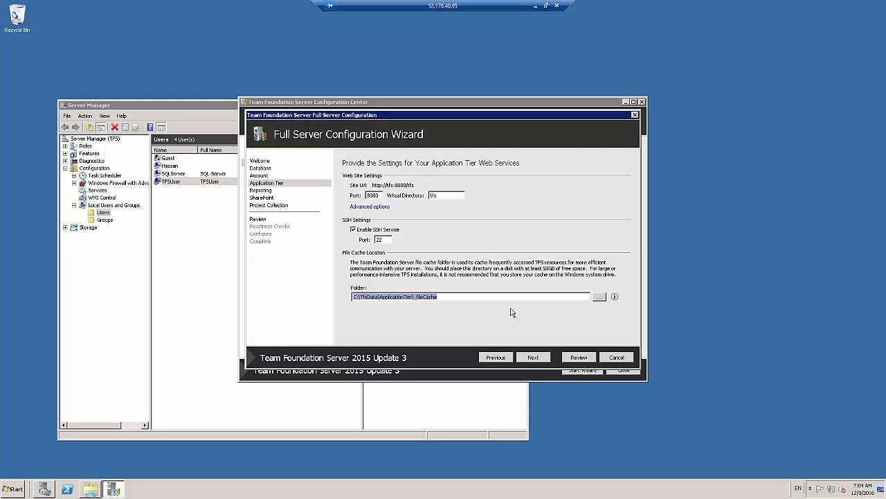
text(E:\TfsData\ApplicationTier\_fileCache)
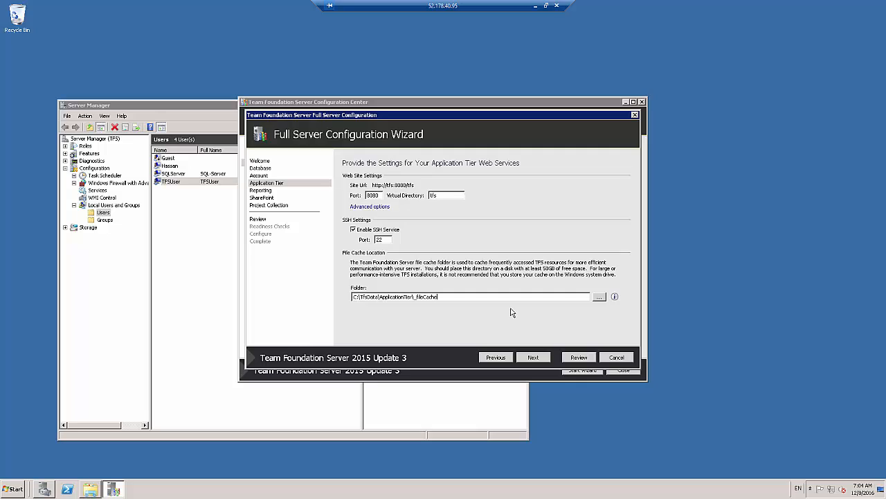
key(shift+Home)
key(End)
key(shift+Home)
key(End)
drag(353, 297, 358, 297)
click(534, 358)
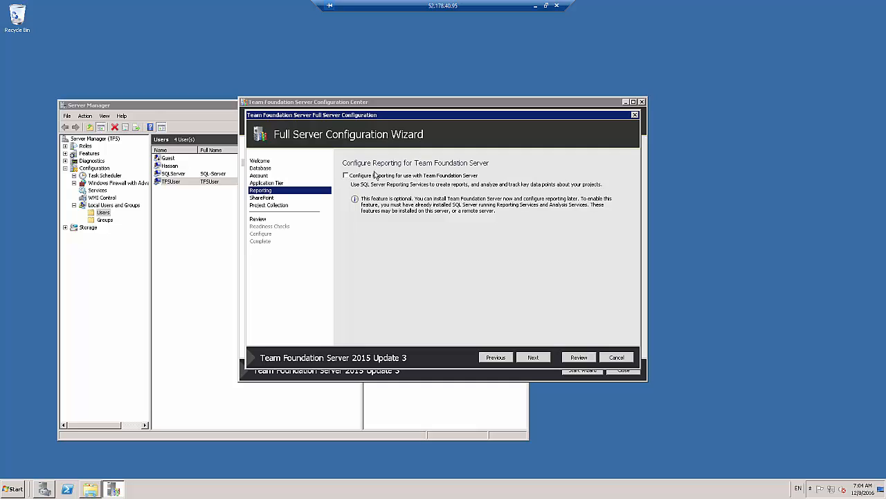
Enable reporting with the prefilled Reporting Services settings, test the Analysis Services instance TFS and continue to the report reader account
click(351, 176)
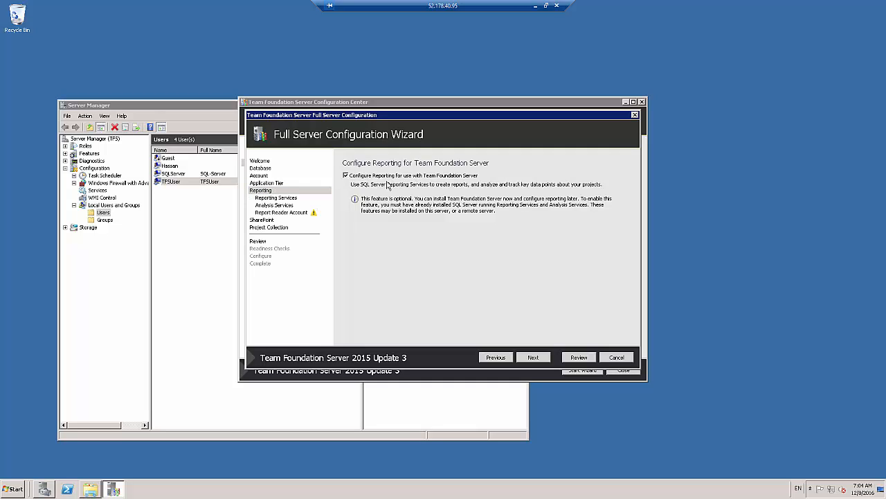
click(533, 358)
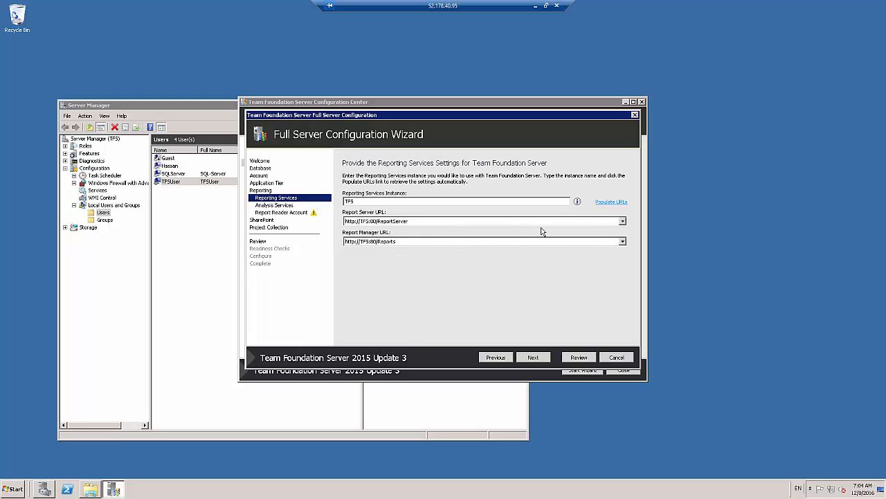
click(533, 358)
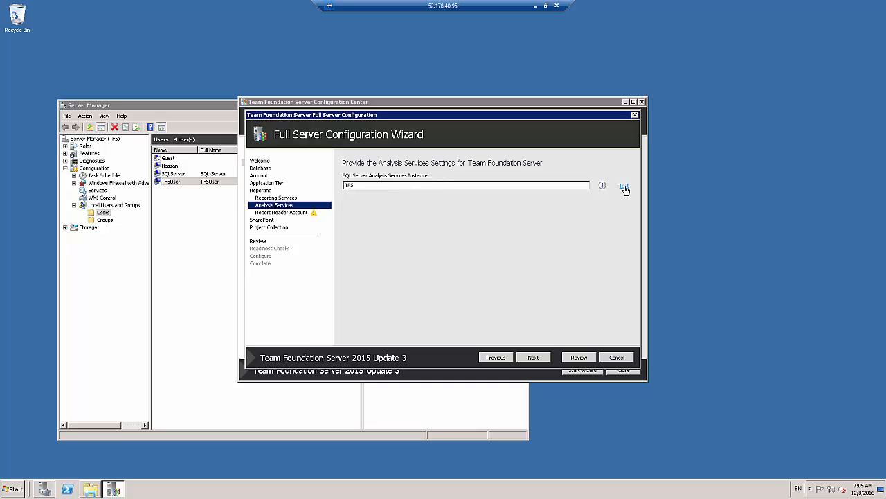
click(624, 187)
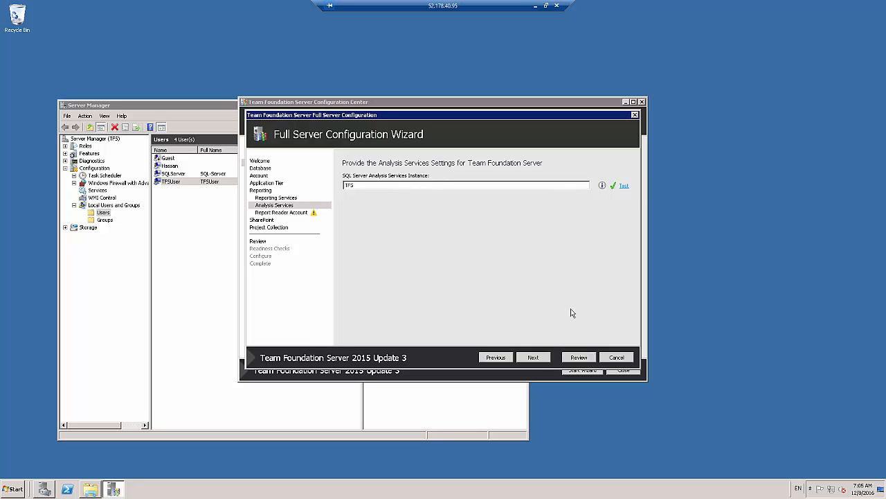
click(543, 359)
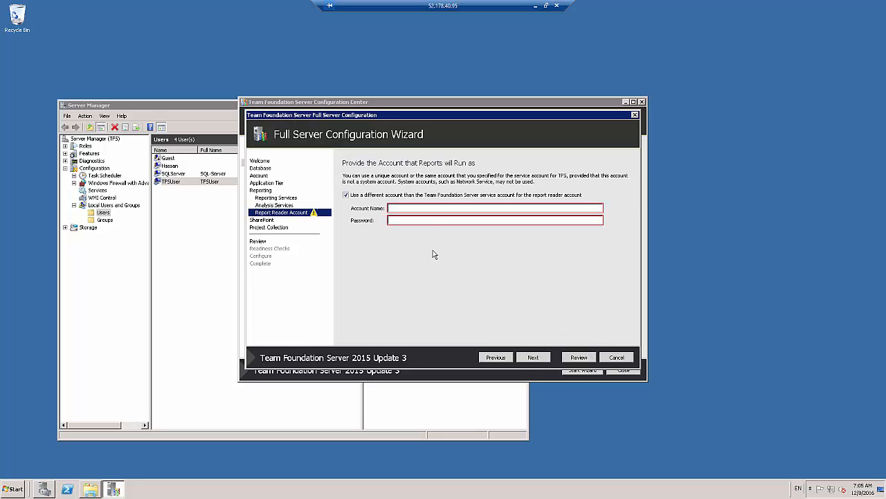
Use the TFS service account as report reader account, leave SharePoint integration disabled and continue to the project collection settings
click(405, 209)
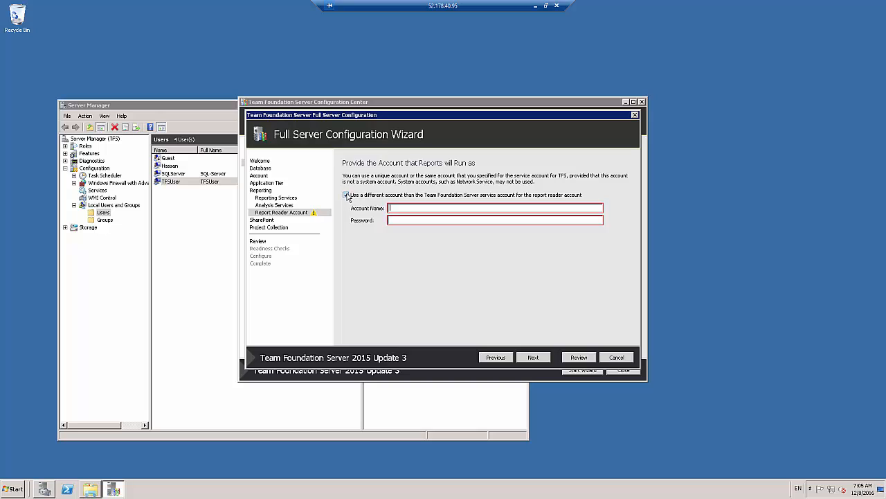
click(347, 195)
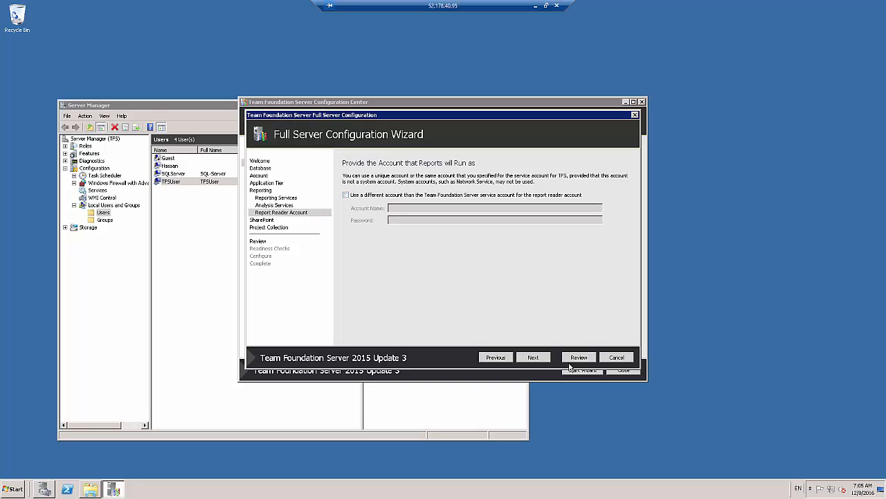
click(535, 358)
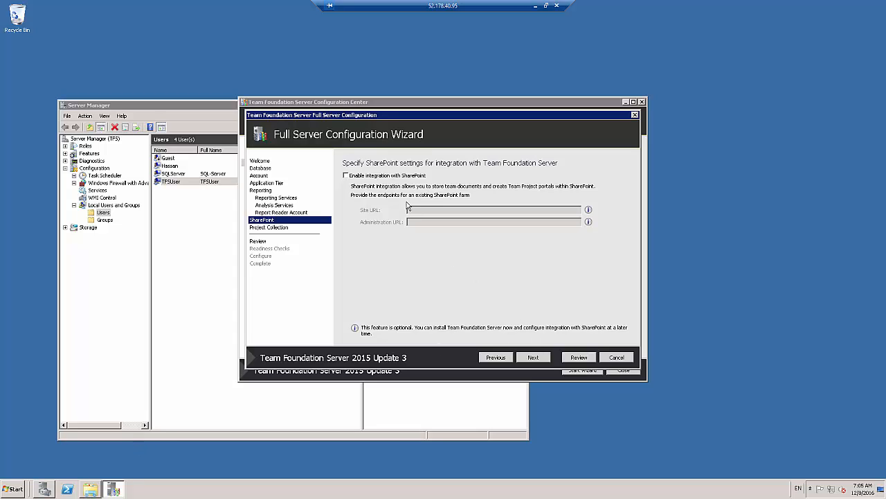
click(538, 361)
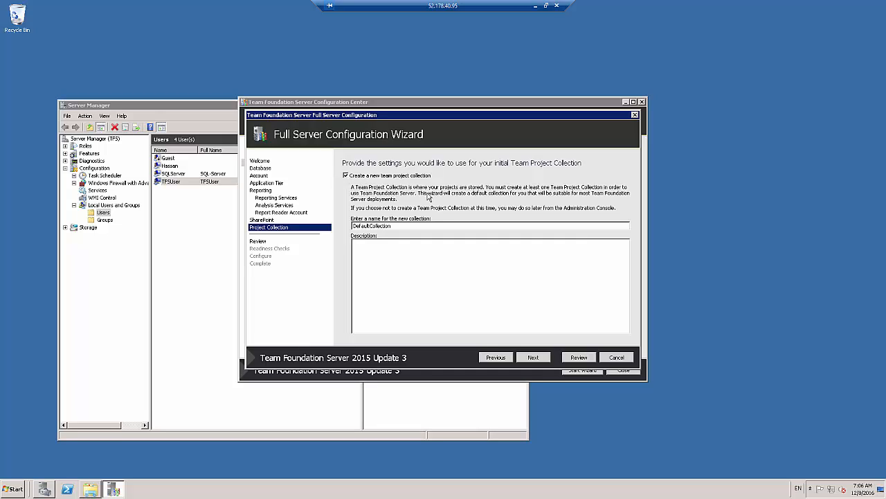
Keep DefaultCollection as the name of the new team project collection and review all configuration settings
click(399, 227)
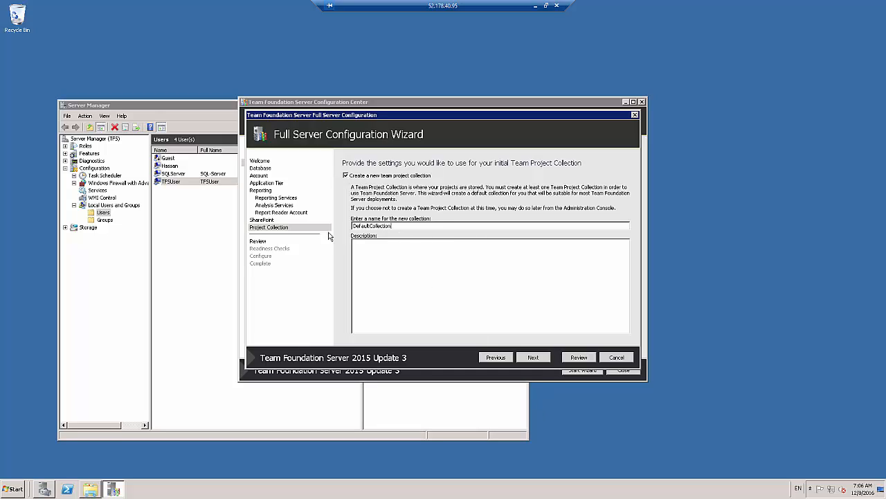
double_click(377, 226)
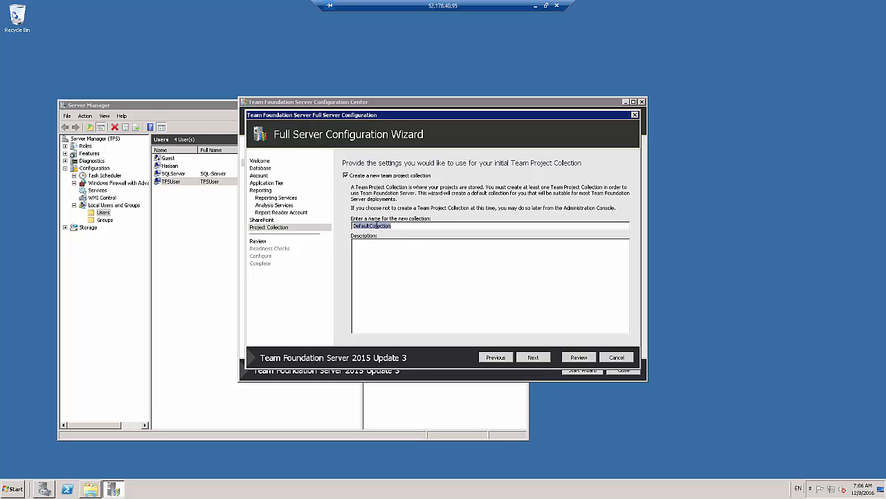
click(541, 358)
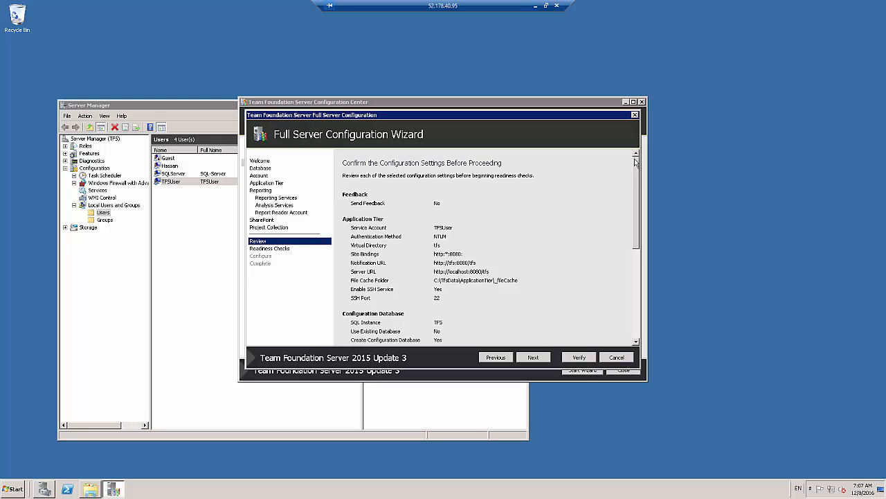
click(635, 274)
click(639, 191)
click(637, 321)
drag(637, 320, 653, 329)
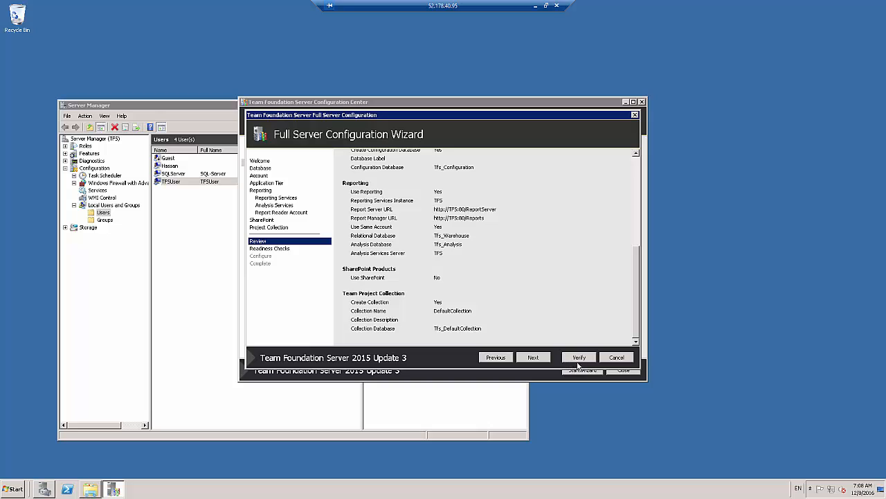
Run the readiness checks, configure the server with the chosen settings and proceed to the results
click(534, 358)
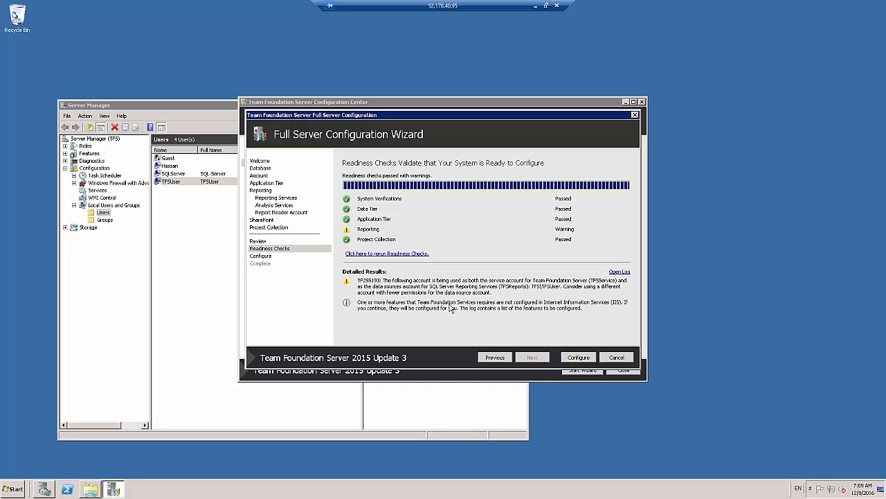
click(579, 358)
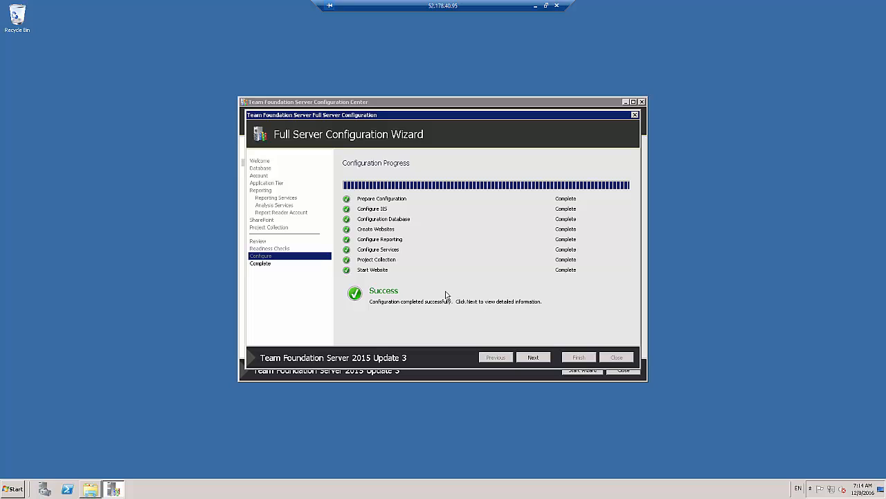
click(532, 359)
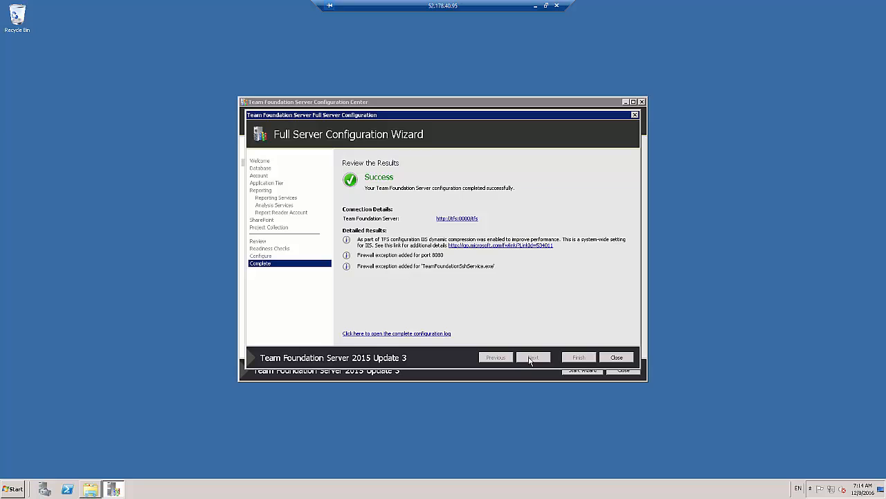
click(468, 220)
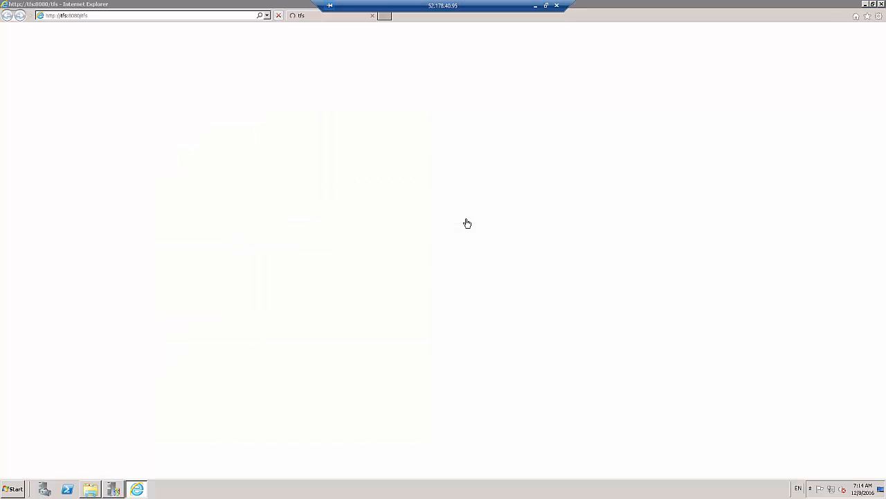
click(463, 225)
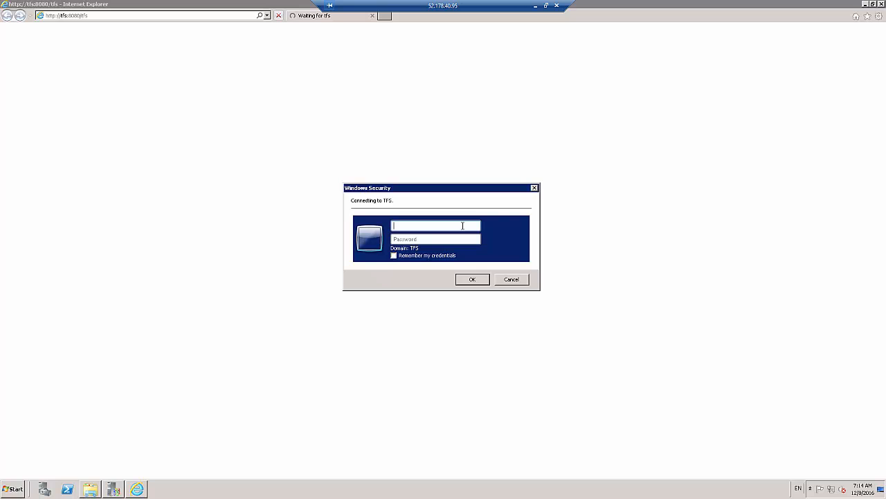
text(hassan)
key(Tab)
text(*****************)
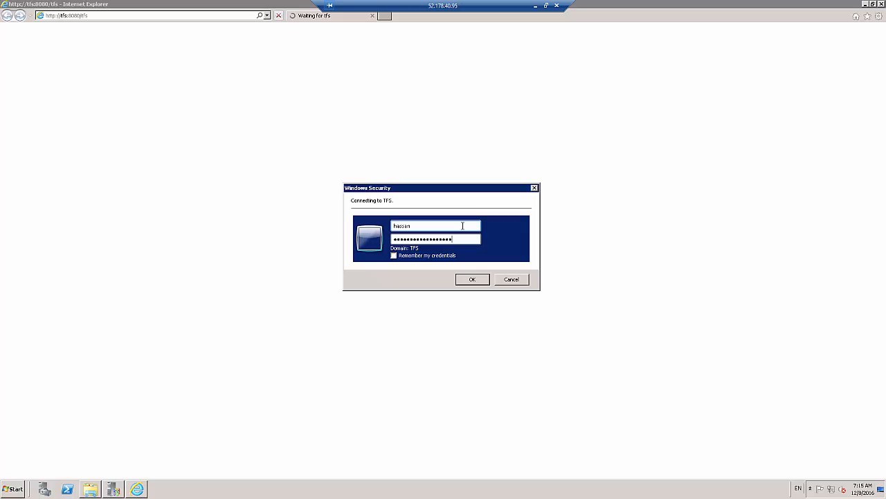
click(473, 279)
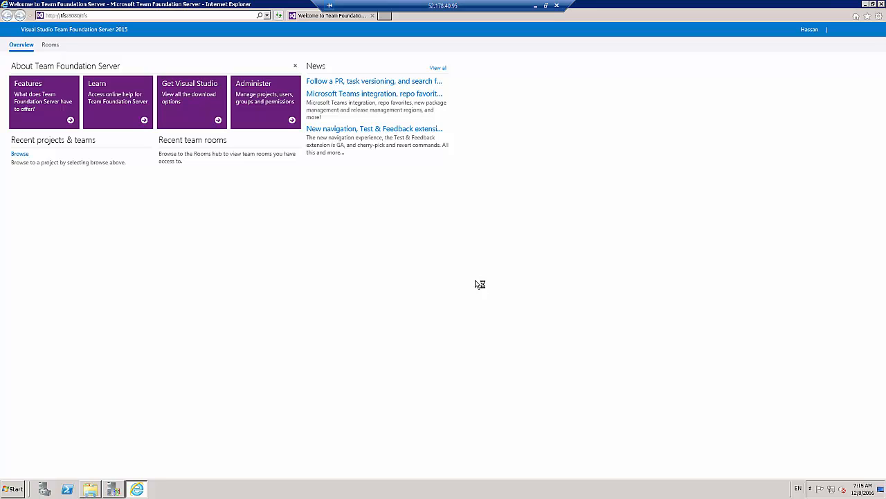
Browse the server's team project collections in the web portal, inspect DefaultCollection and close the browser dialog
click(20, 154)
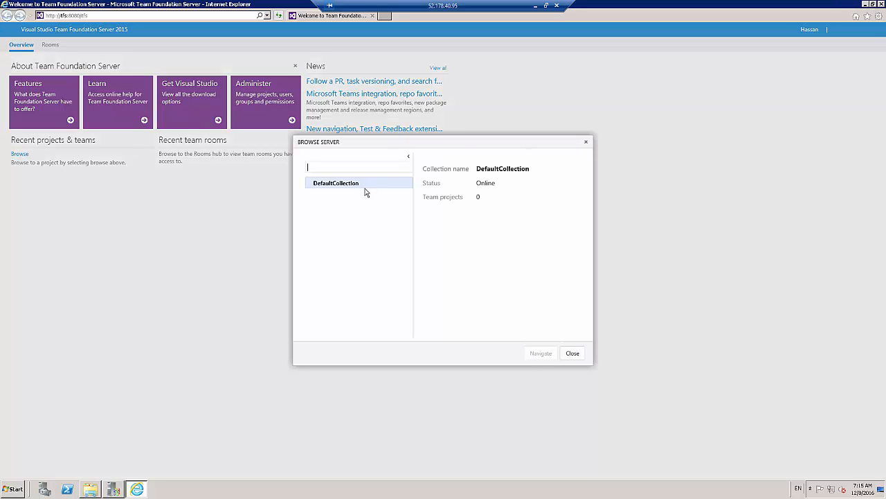
click(362, 184)
click(573, 354)
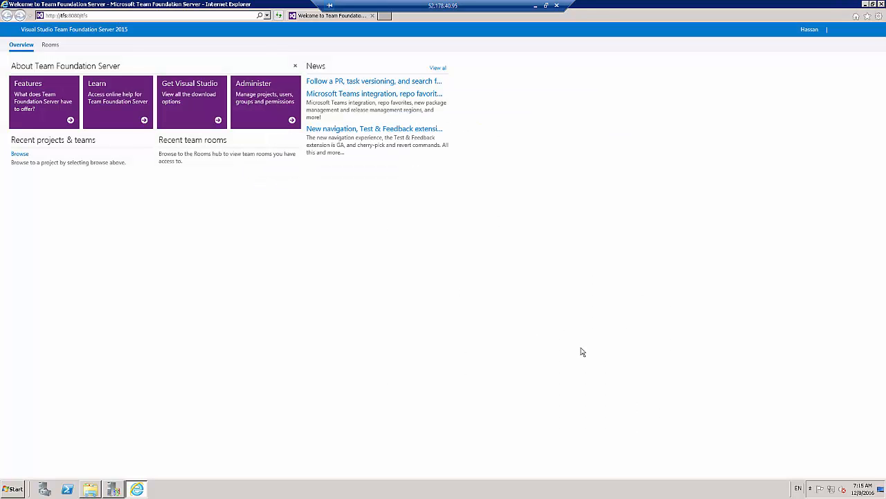
Switch back to the Full Server Configuration Wizard and close both the wizard and the Configuration Center
key(alt+Tab)
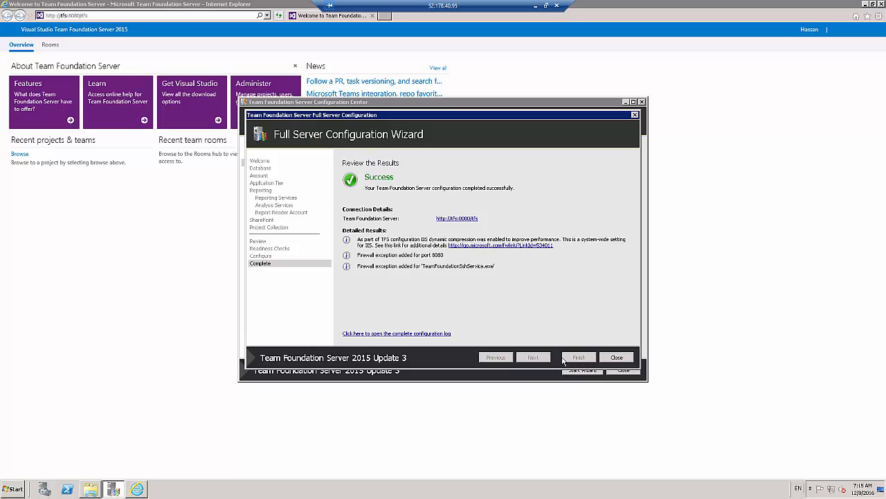
click(616, 358)
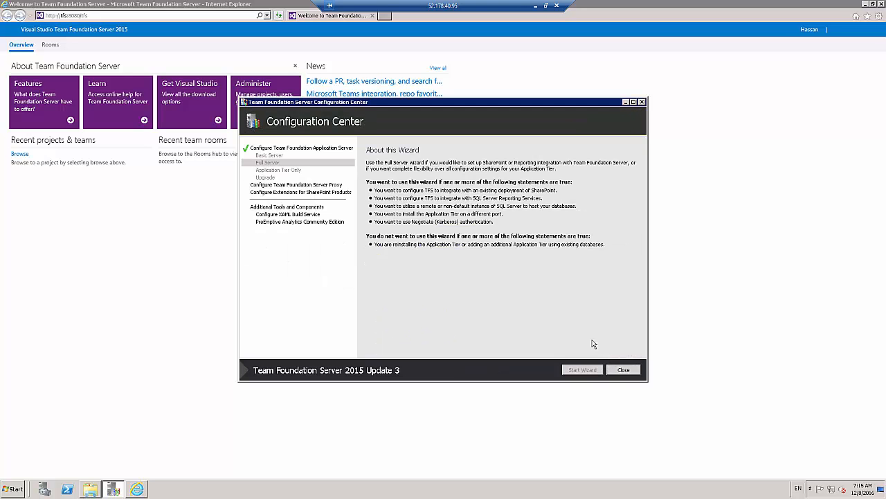
click(621, 370)
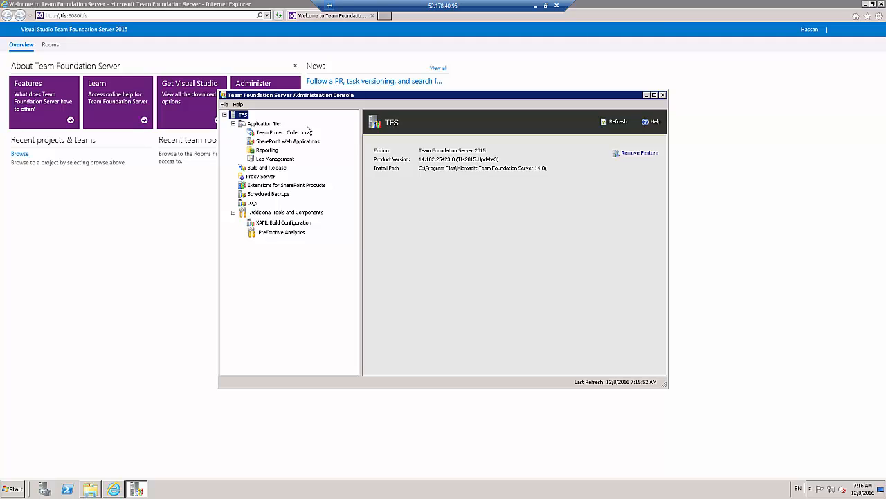
Examine the Application Tier's global groups and global security permissions in the Administration Console
click(266, 124)
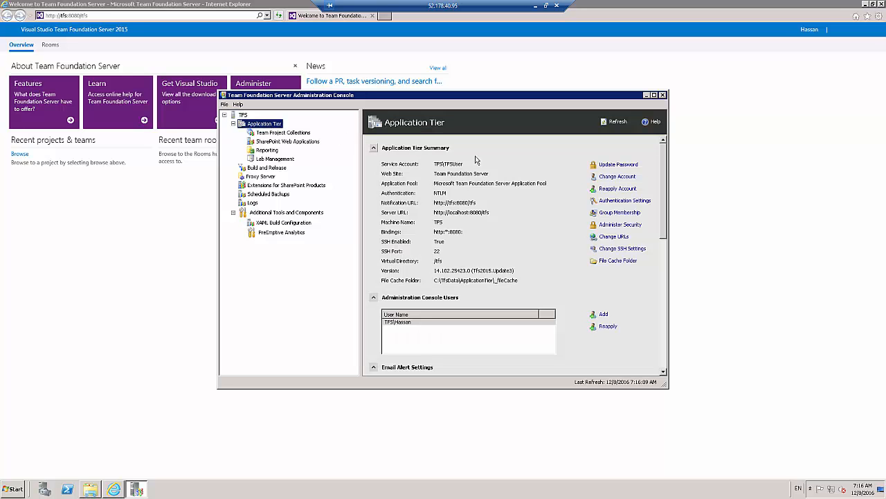
click(618, 213)
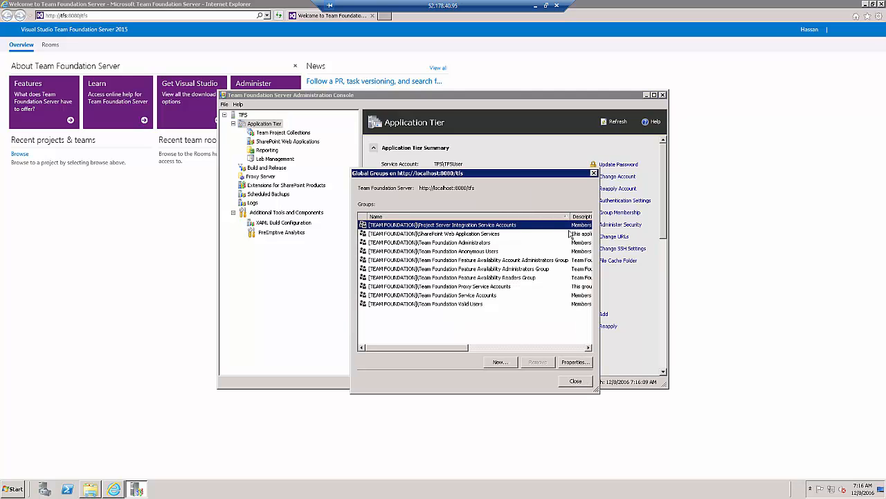
click(576, 381)
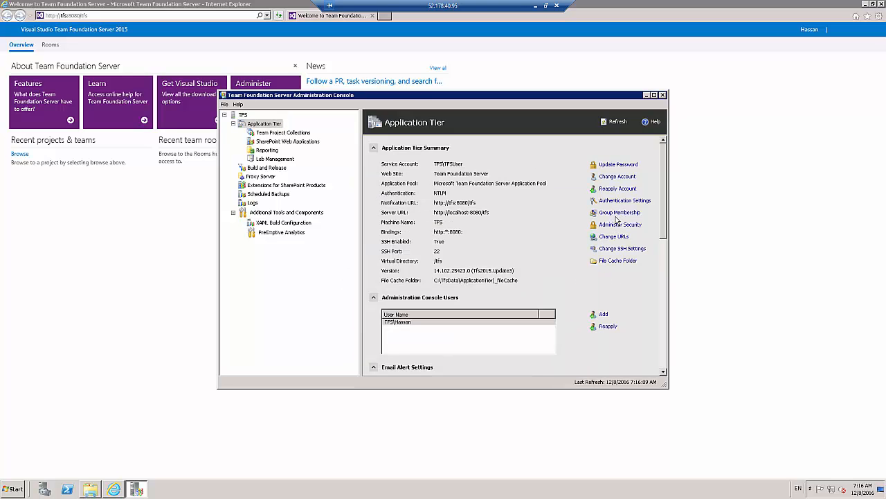
click(615, 225)
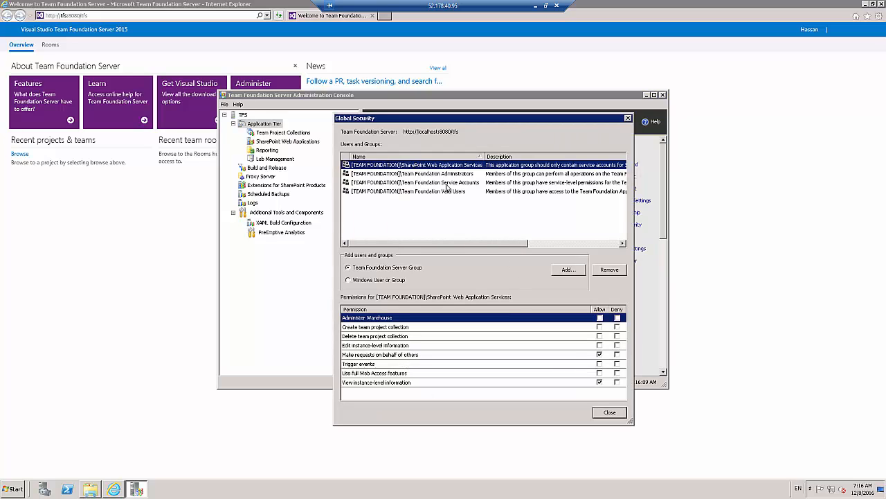
click(609, 412)
Inspect the members of the Team Foundation Administrators global group and its Windows user picker, then close the group dialogs without changes
click(615, 212)
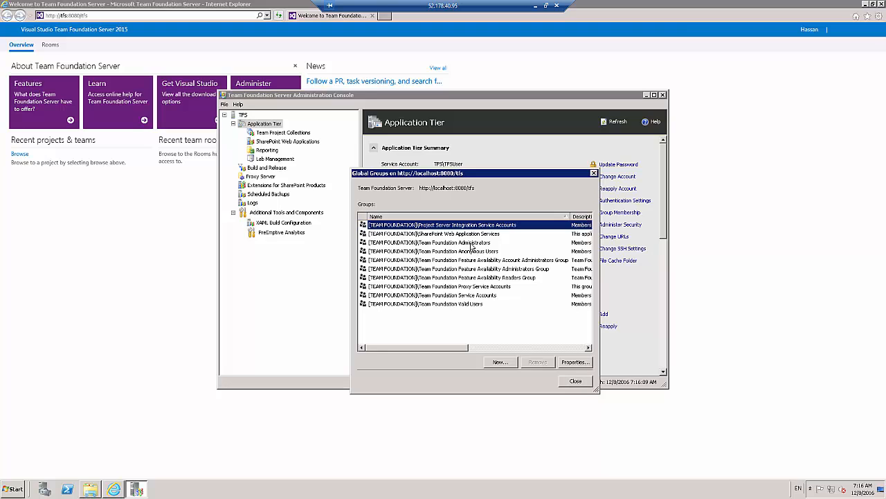
double_click(471, 244)
click(131, 246)
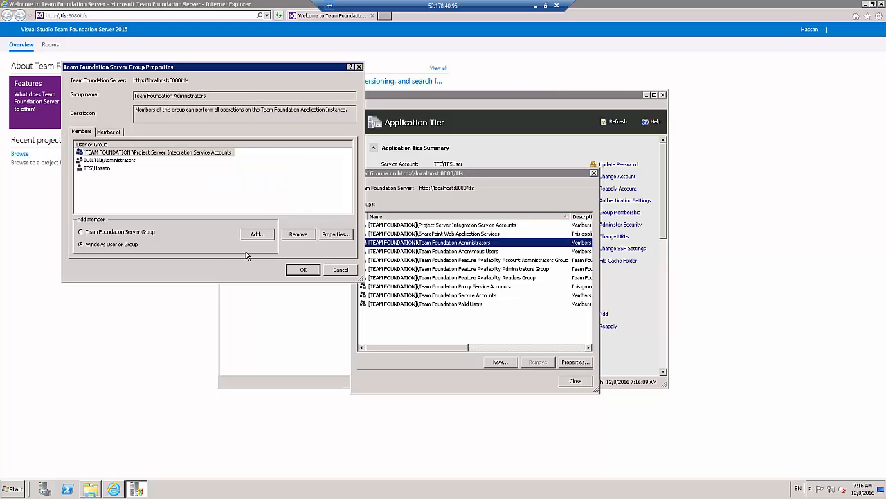
click(257, 234)
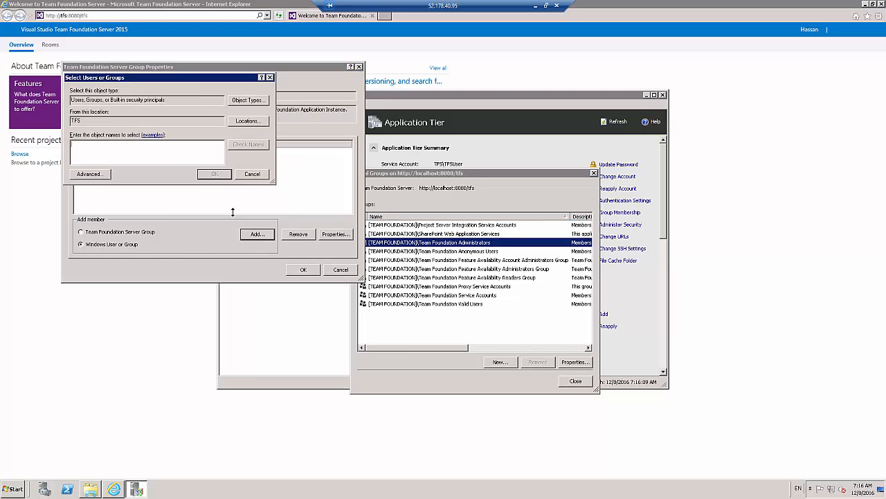
click(252, 174)
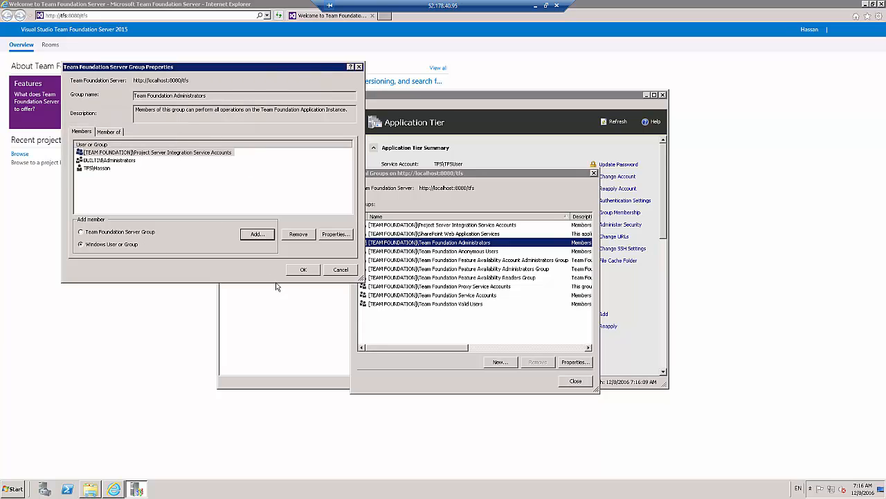
click(341, 269)
click(576, 381)
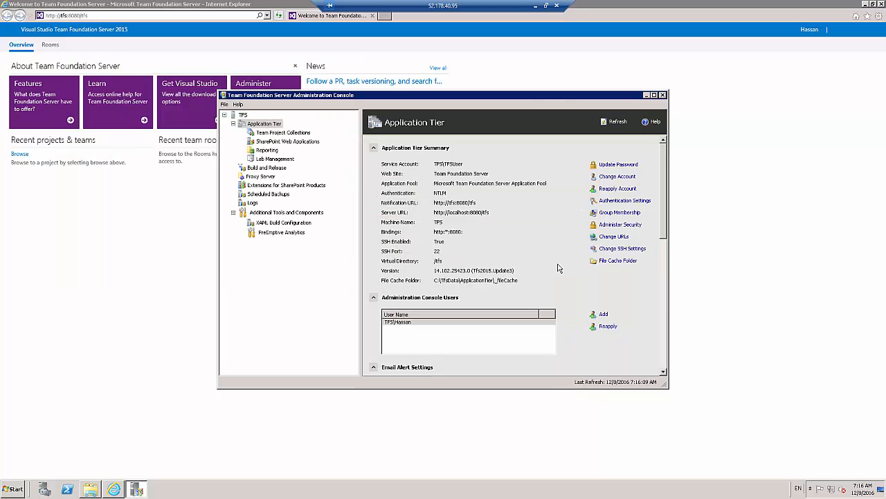
click(654, 96)
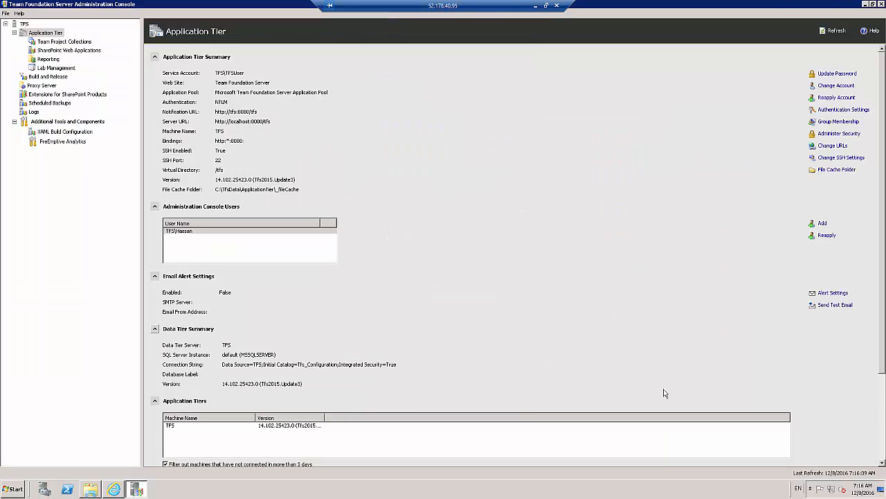
scroll(666, 393, down, 1)
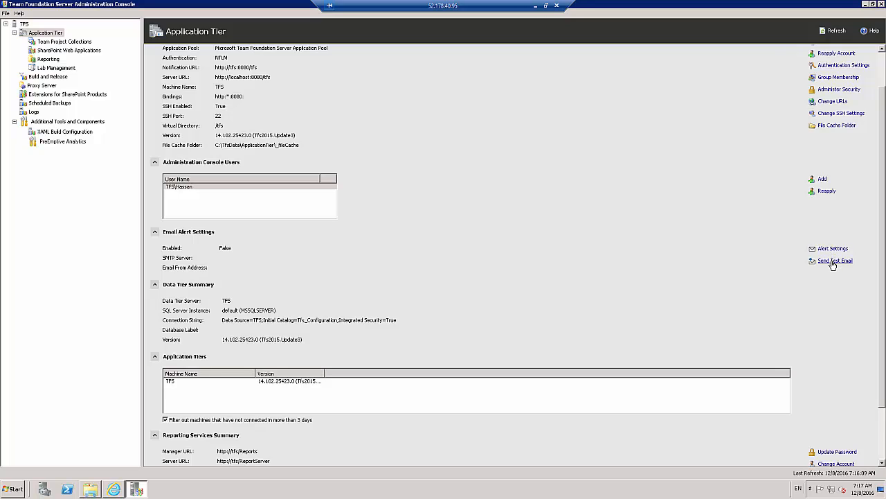
click(834, 250)
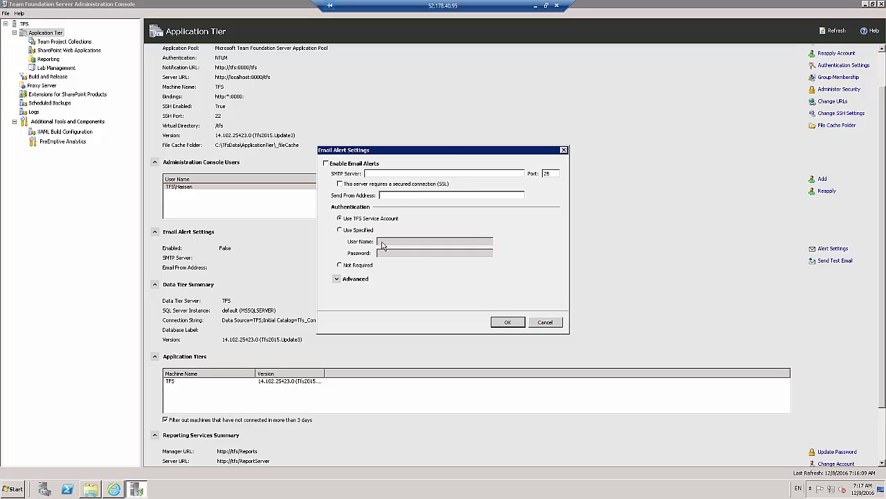
click(545, 322)
Examine the server's roles and the installable features in Server Manager, cancel the Add Features Wizard and close Server Manager
click(14, 490)
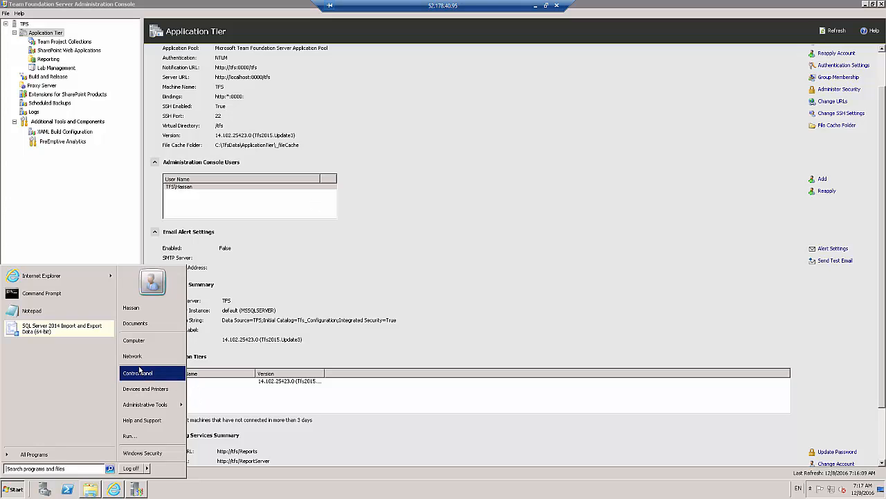
click(45, 490)
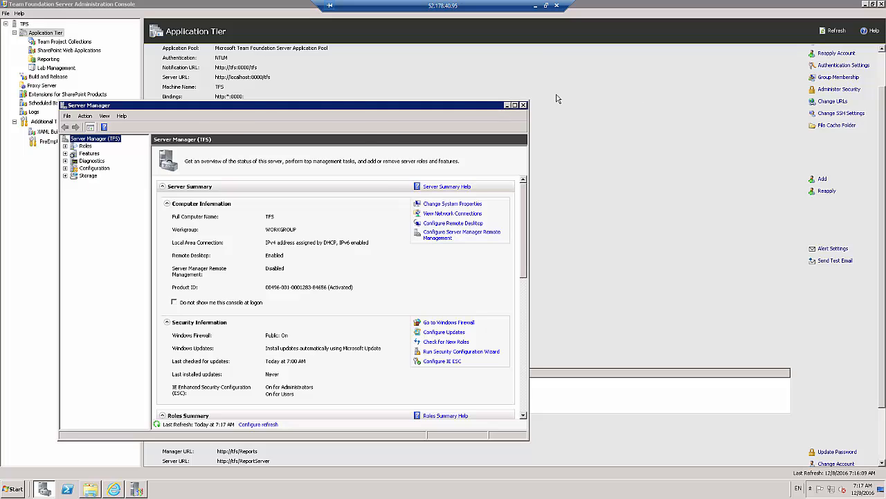
click(64, 146)
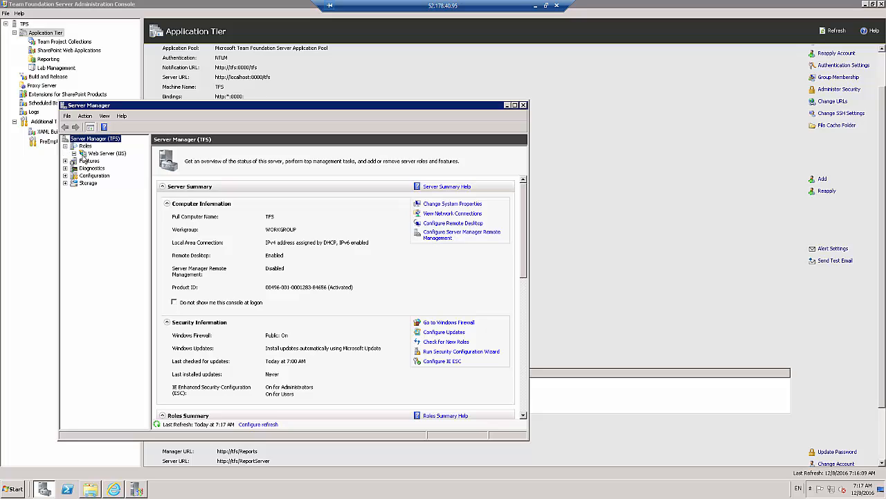
click(81, 163)
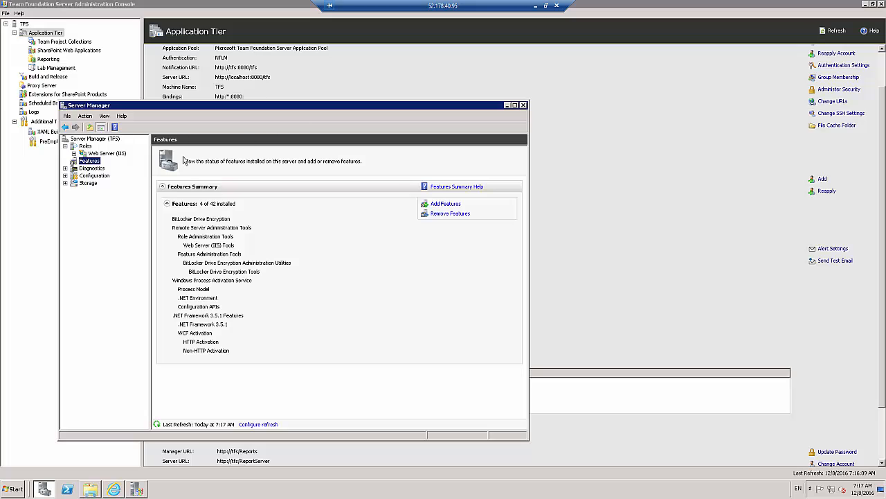
click(447, 205)
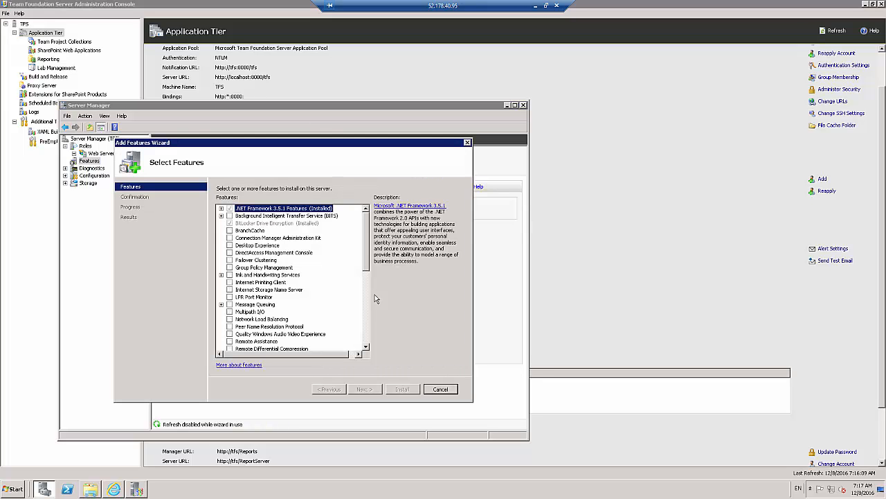
drag(369, 252, 367, 291)
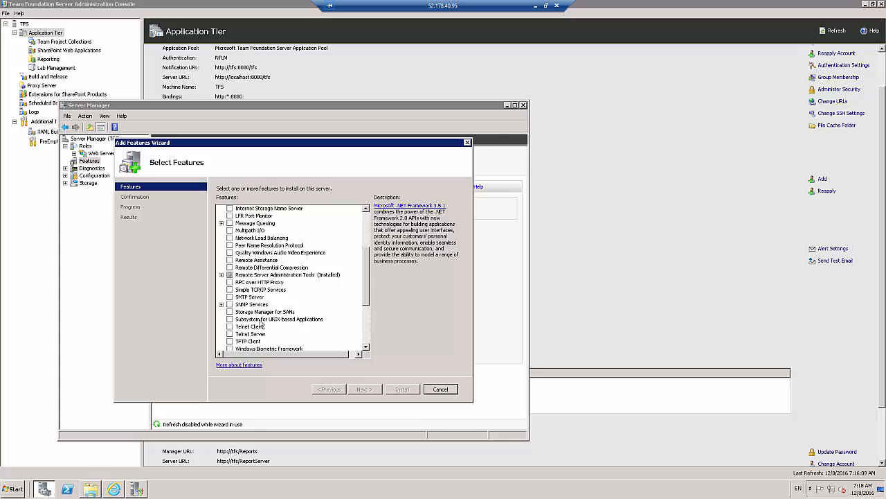
click(439, 389)
click(330, 279)
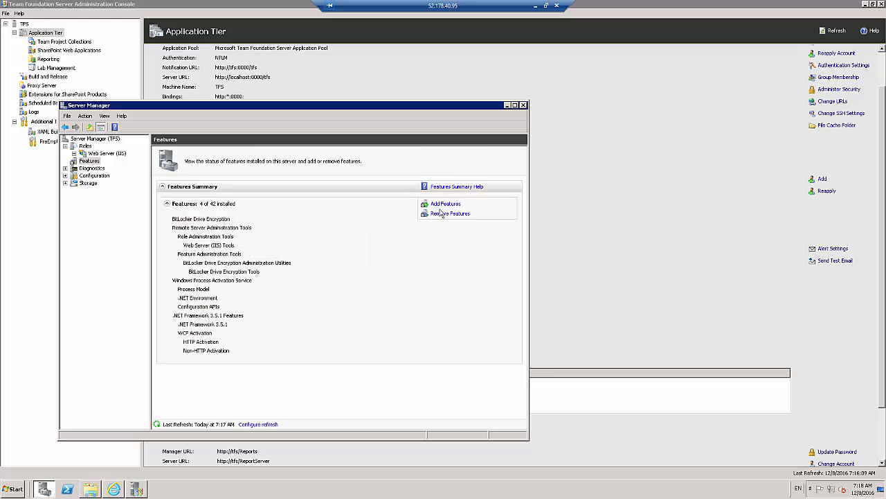
click(524, 105)
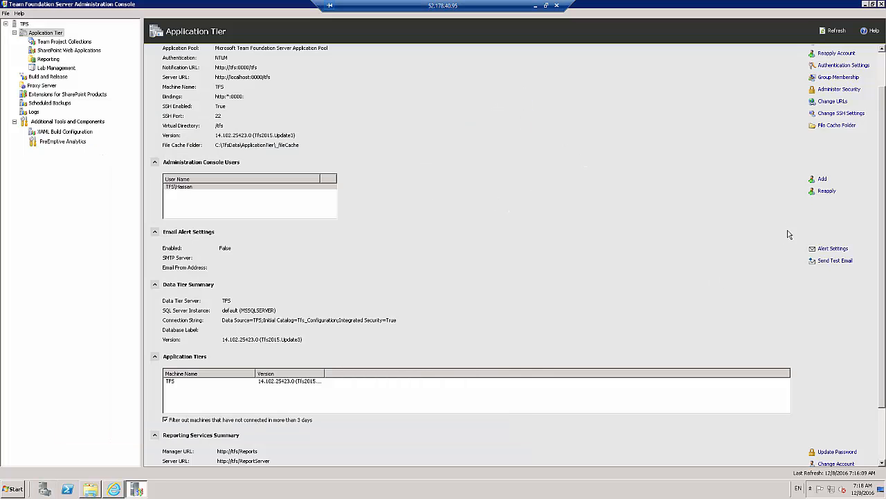
Review the SMTP server and port fields of the email alert settings and cancel the dialog
click(824, 251)
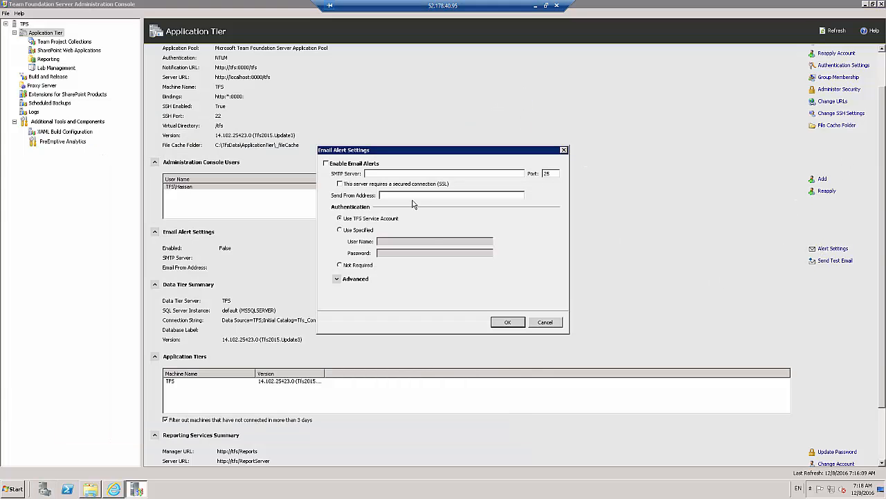
click(378, 173)
drag(556, 174, 541, 175)
click(547, 323)
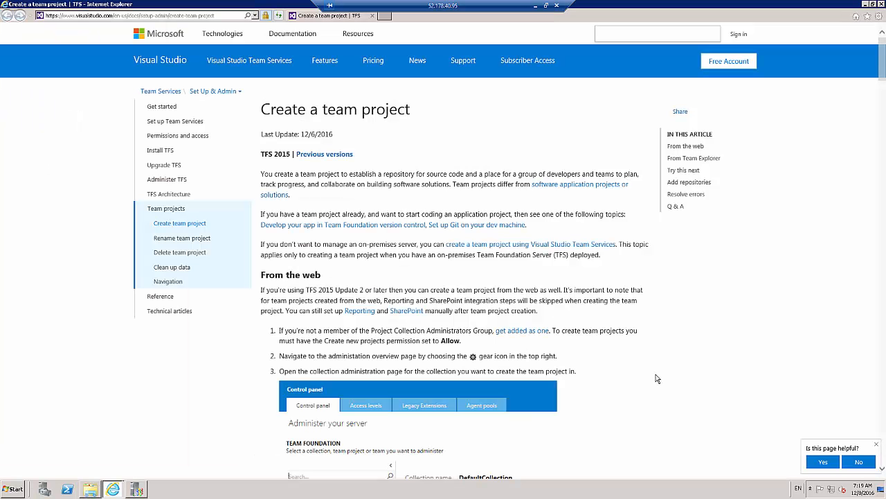
Read the "Create a team project" article's web and Team Explorer instructions through its Q & A section, and close the browser tab
scroll(413, 196, down, 4)
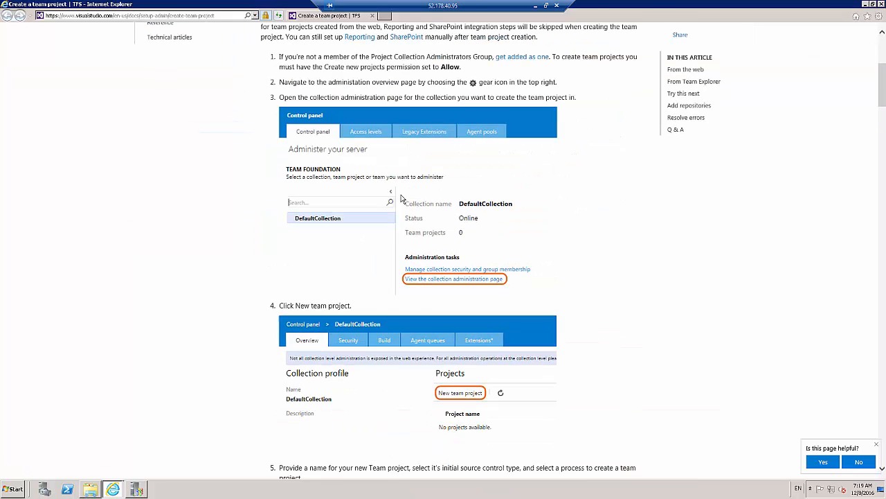
scroll(392, 194, down, 2)
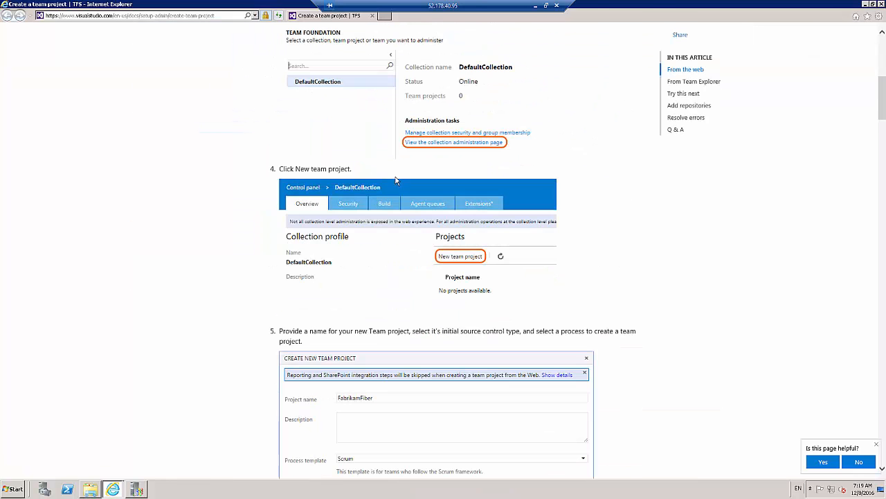
scroll(492, 135, down, 1)
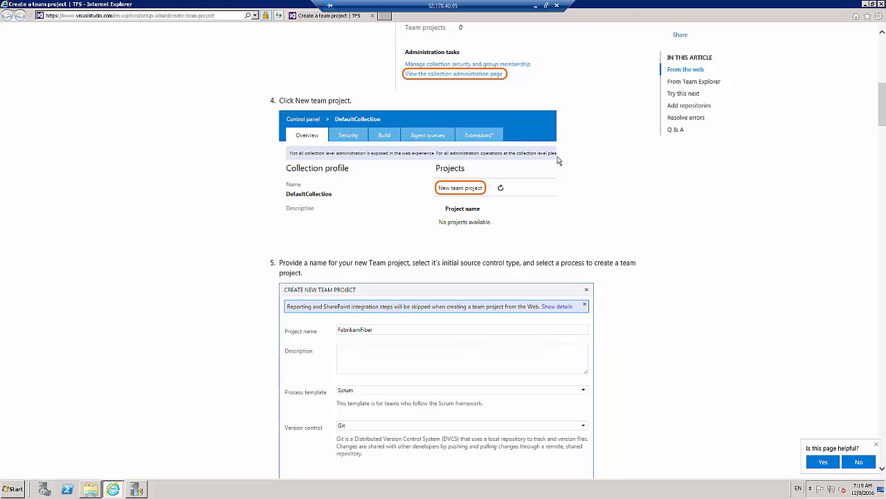
scroll(558, 159, down, 2)
scroll(475, 89, up, 9)
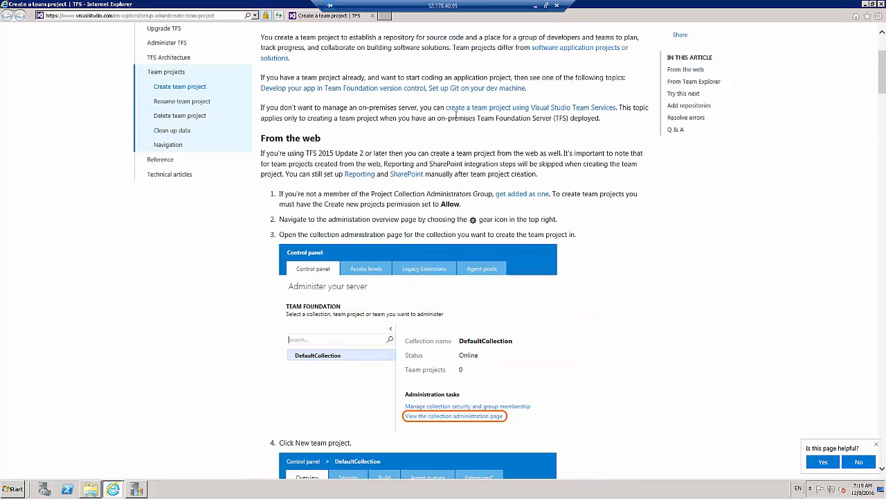
scroll(400, 116, down, 7)
scroll(400, 119, down, 2)
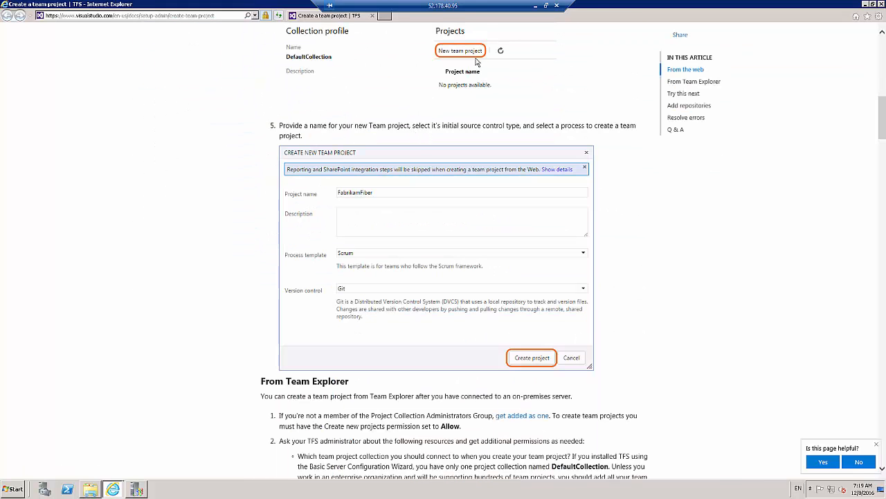
scroll(519, 320, down, 10)
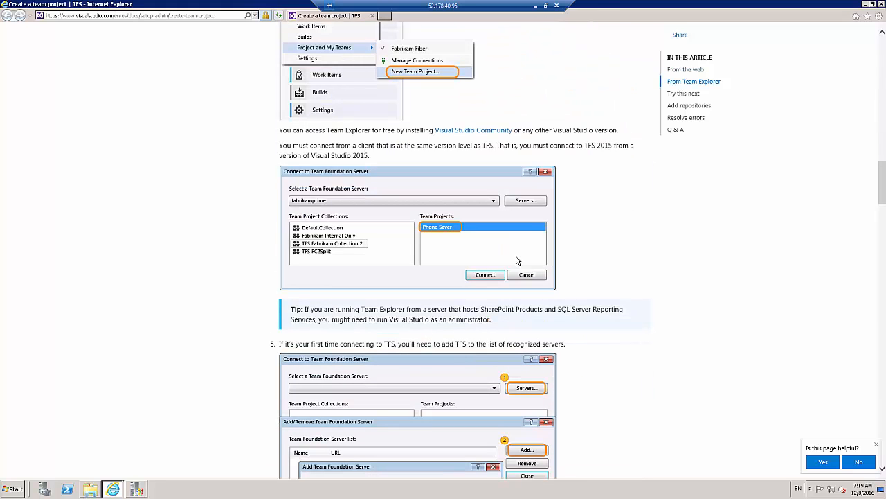
scroll(516, 260, up, 2)
scroll(400, 305, down, 5)
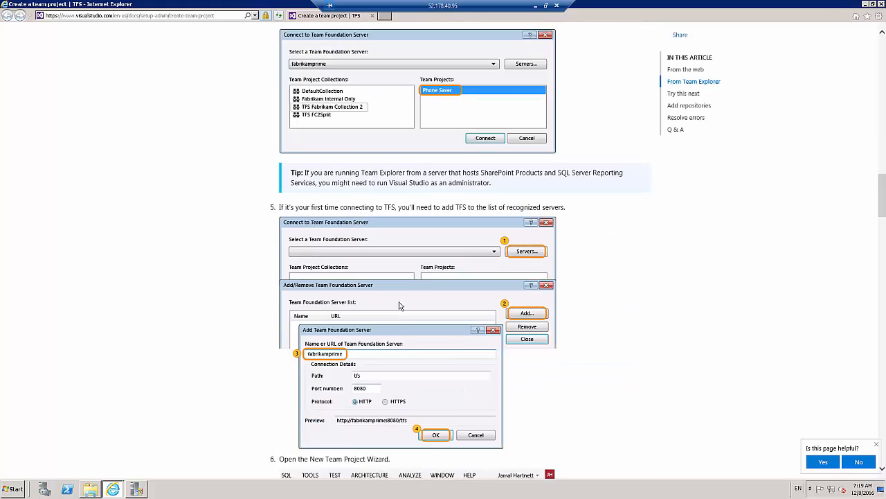
scroll(399, 305, down, 1)
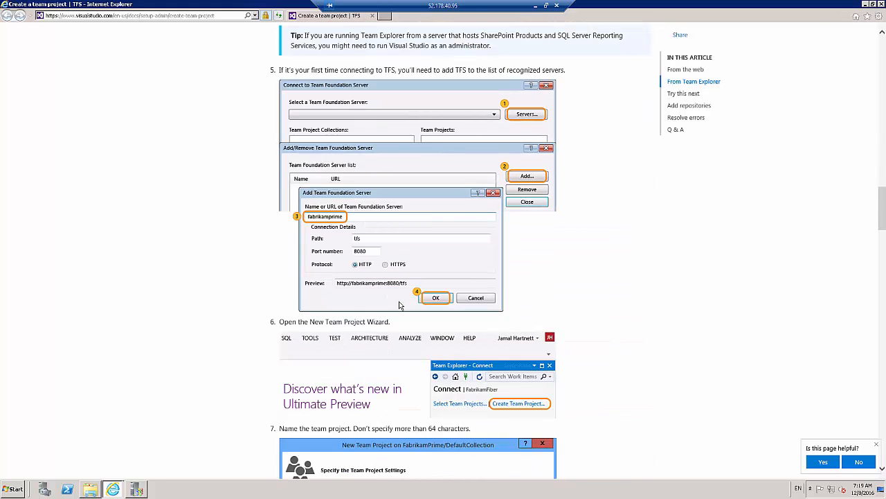
scroll(400, 306, down, 7)
scroll(399, 305, down, 20)
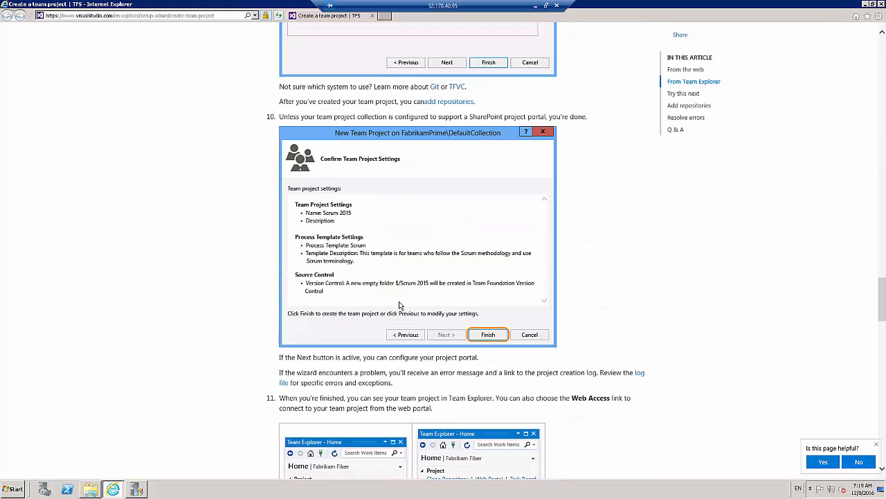
scroll(400, 305, down, 11)
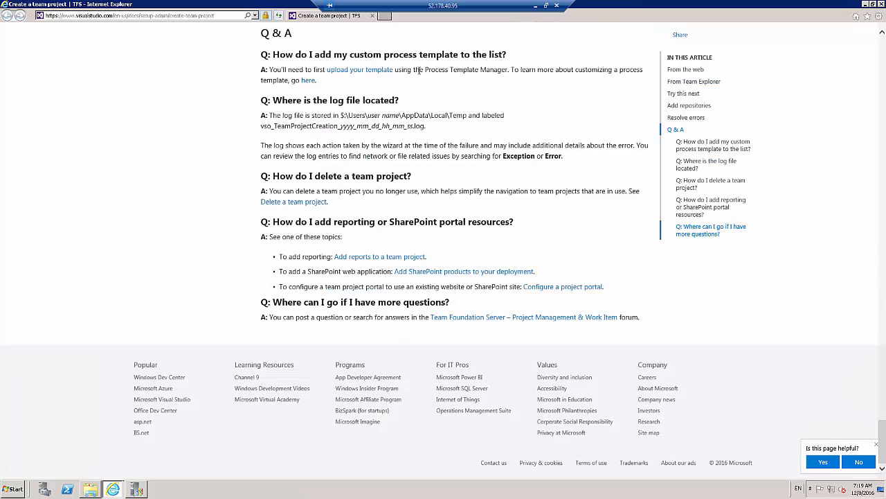
click(372, 16)
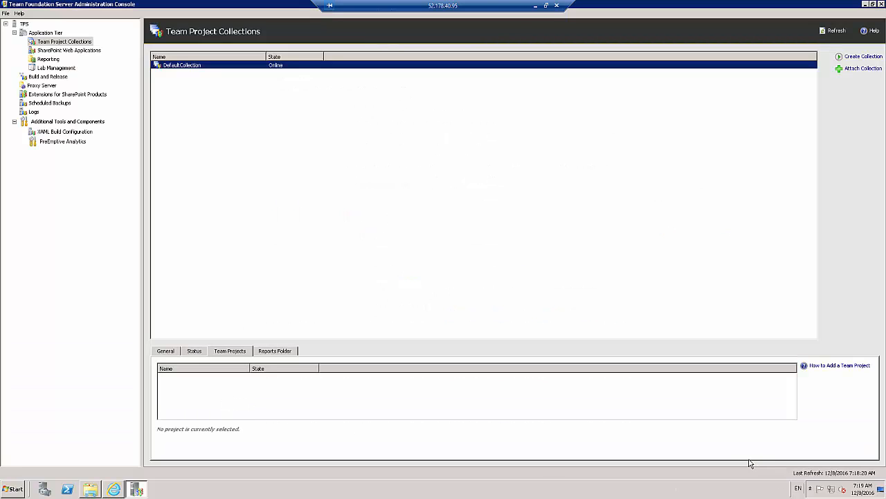
Review the Application Tier overview in the Administration Console and minimize the console
click(51, 34)
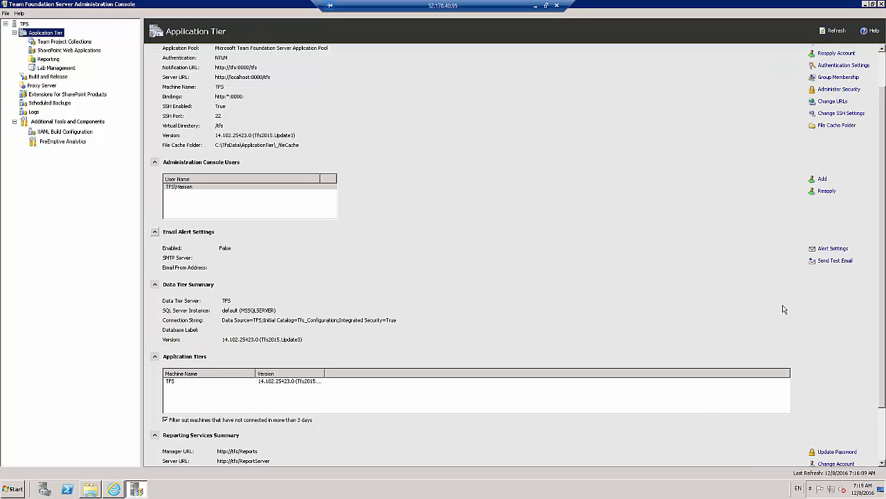
scroll(882, 63, up, 2)
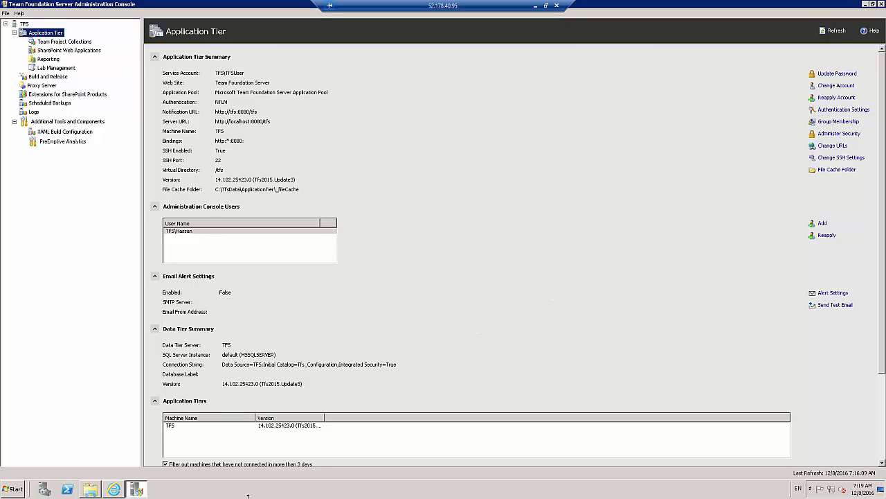
click(865, 5)
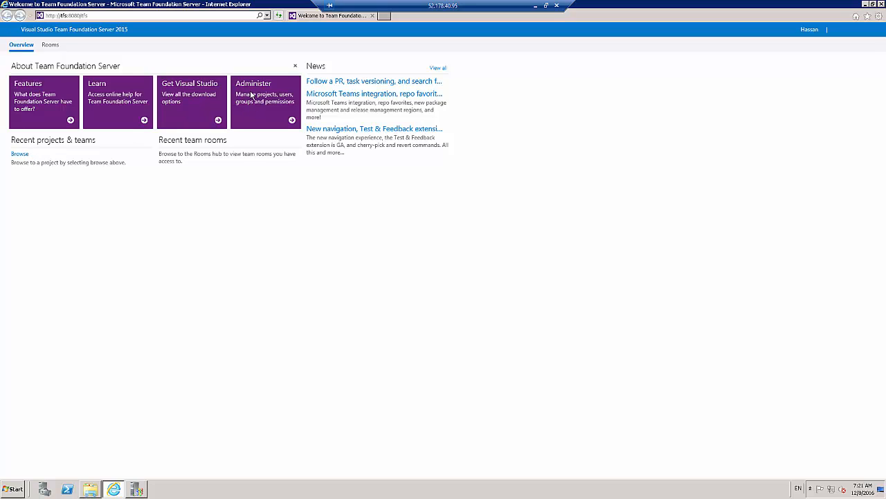
Start a new team project in DefaultCollection from the server administration pages and name it DemoProject
click(292, 121)
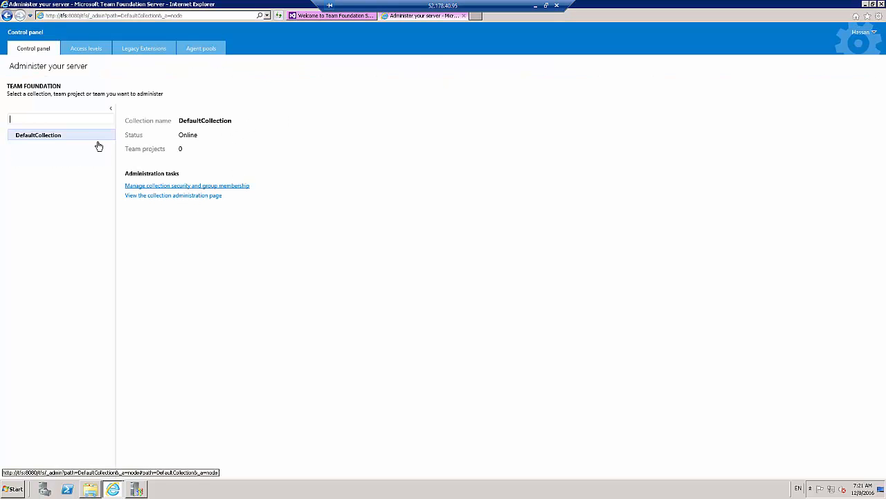
click(145, 196)
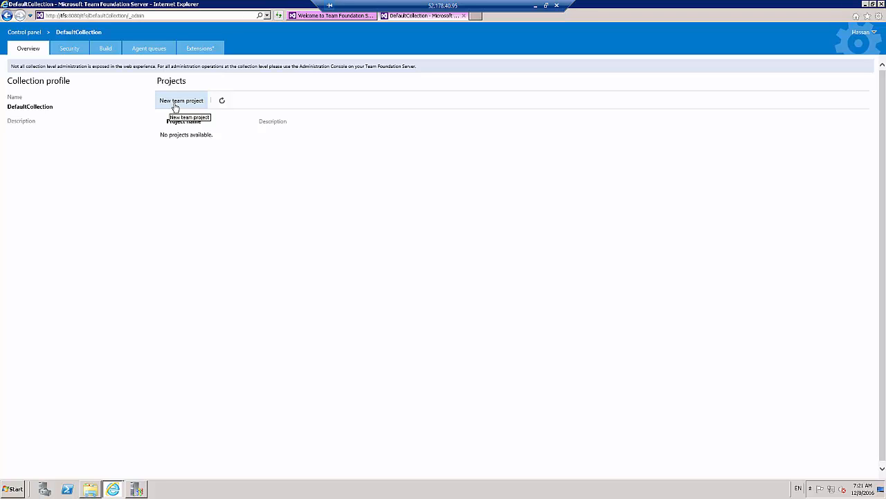
click(176, 104)
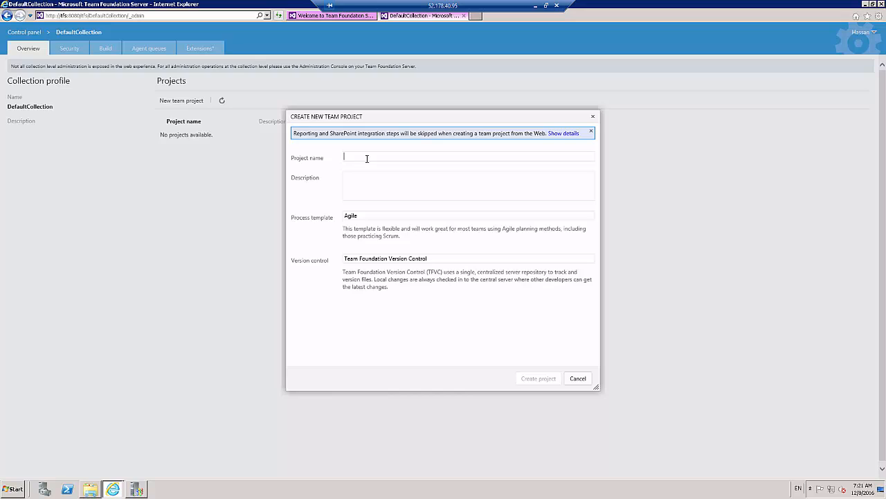
text(DemoProject)
Create the project with the Agile process template and Team Foundation Version Control
click(568, 217)
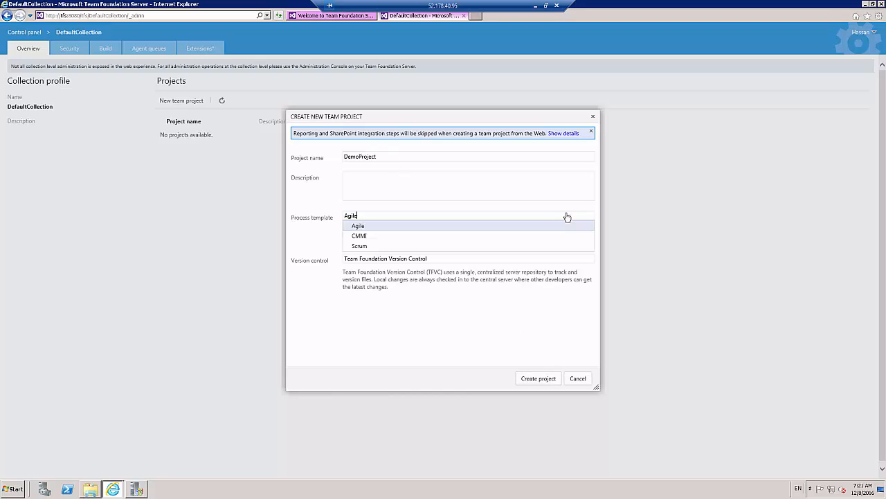
click(363, 229)
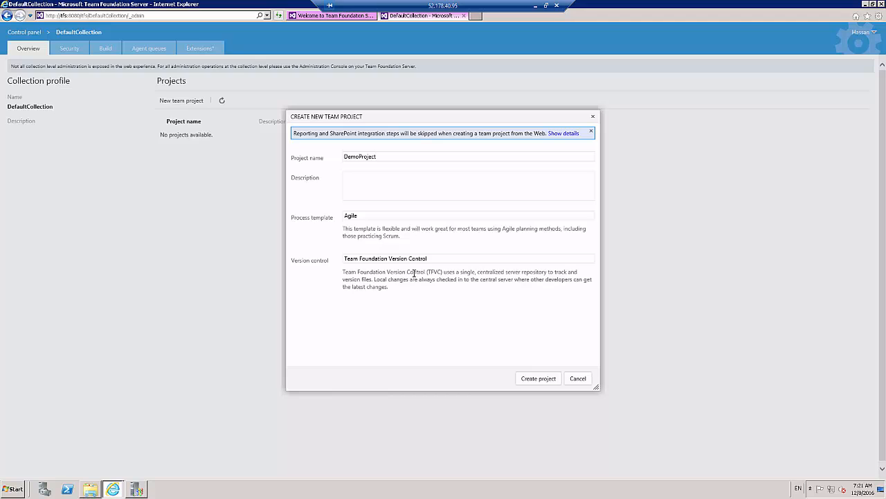
click(392, 217)
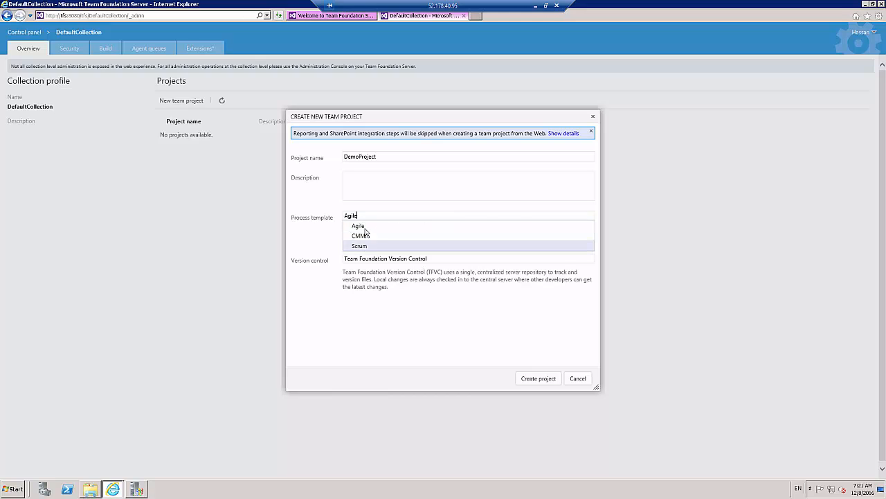
click(363, 227)
click(361, 259)
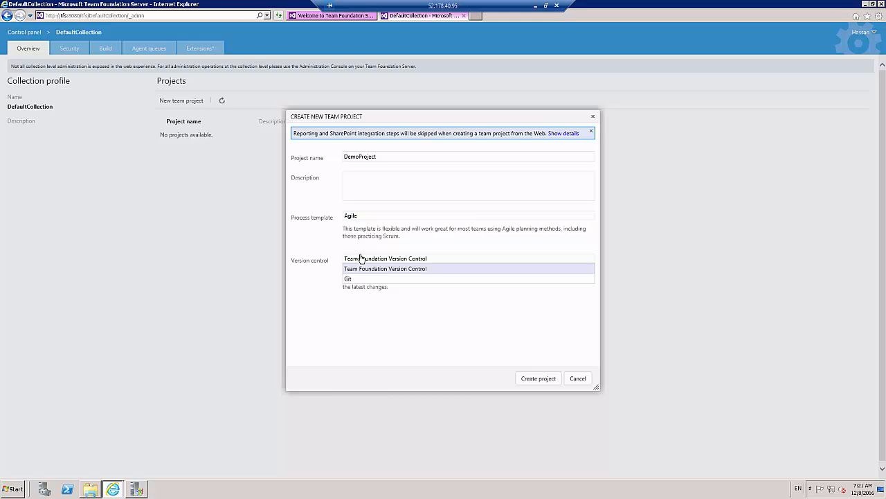
click(324, 257)
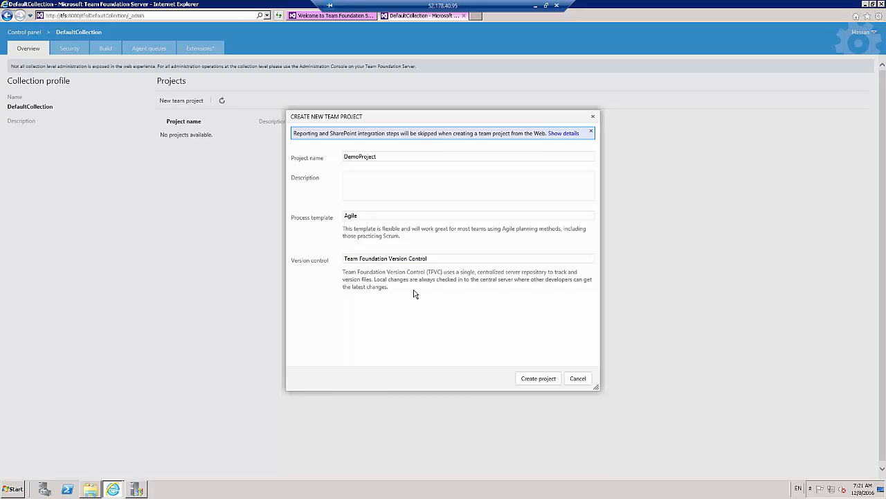
click(539, 380)
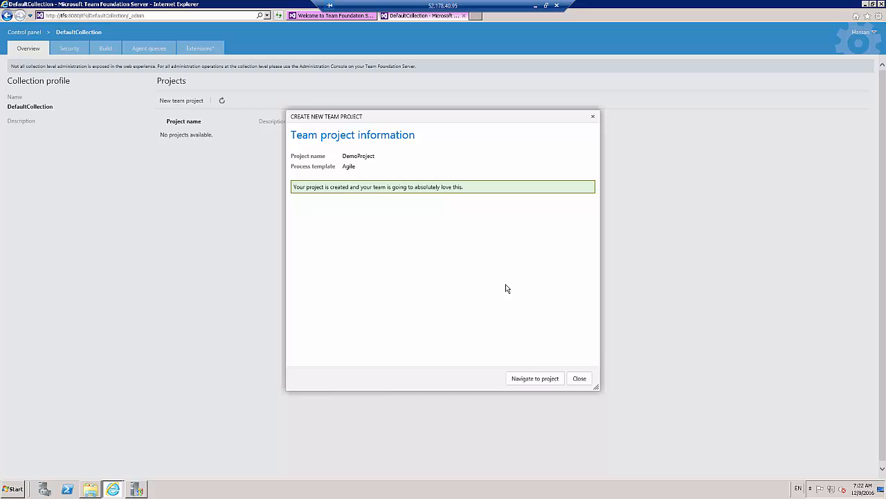
Navigate to DemoProject's stories backlog and add a user story titled "Story 1"
click(524, 379)
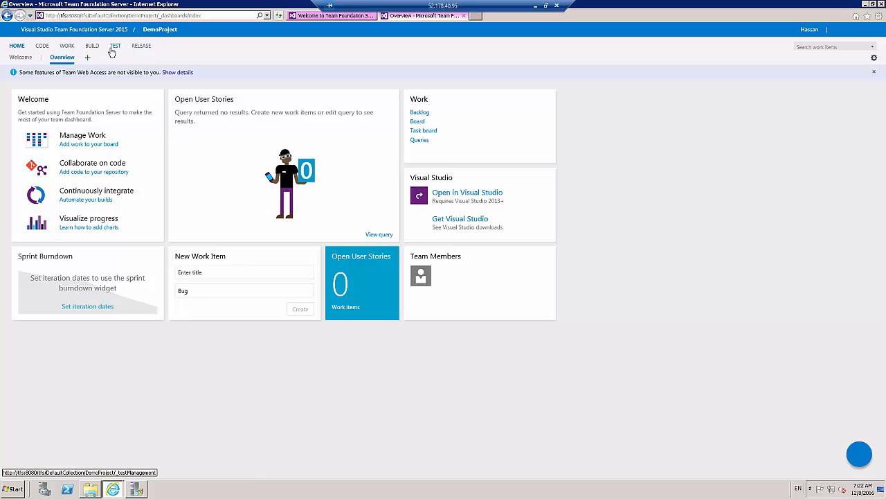
click(67, 47)
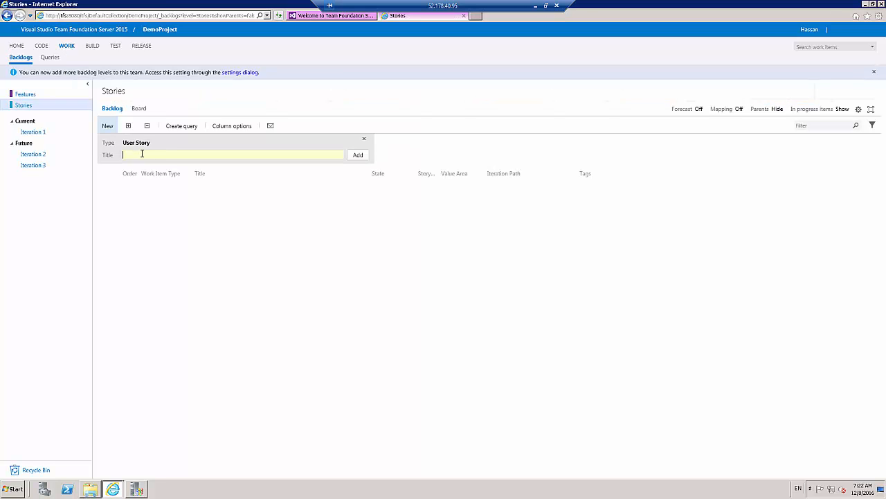
text(Story 1)
key(Left)
key(shift+Home)
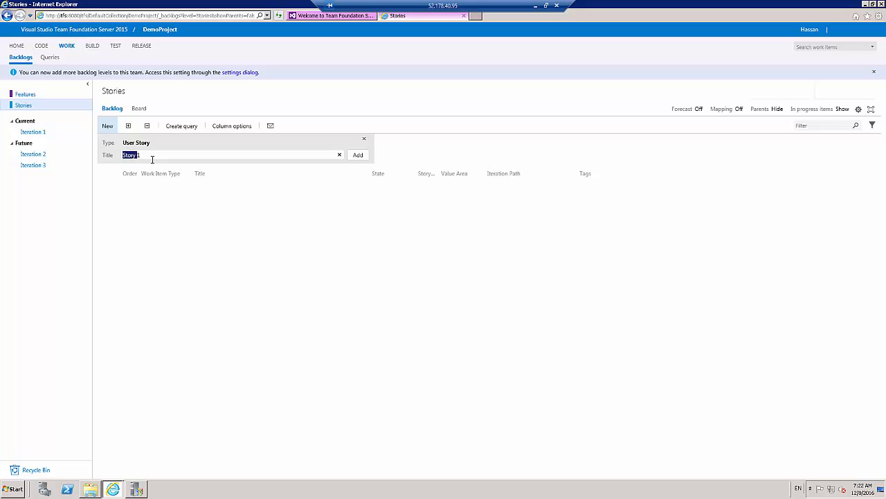
key(ctrl+c)
key(Return)
Add nine more user stories to the backlog, titled "Story 2" through "Story 10", reusing the copied title text
key(ctrl+v)
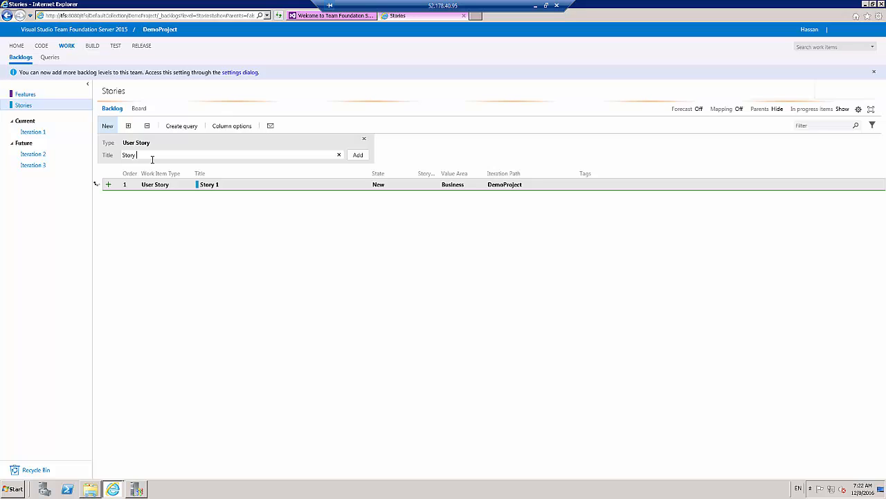
text(2)
key(Return)
key(ctrl+v)
text(3)
key(Return)
key(ctrl+v)
text(4)
key(Return)
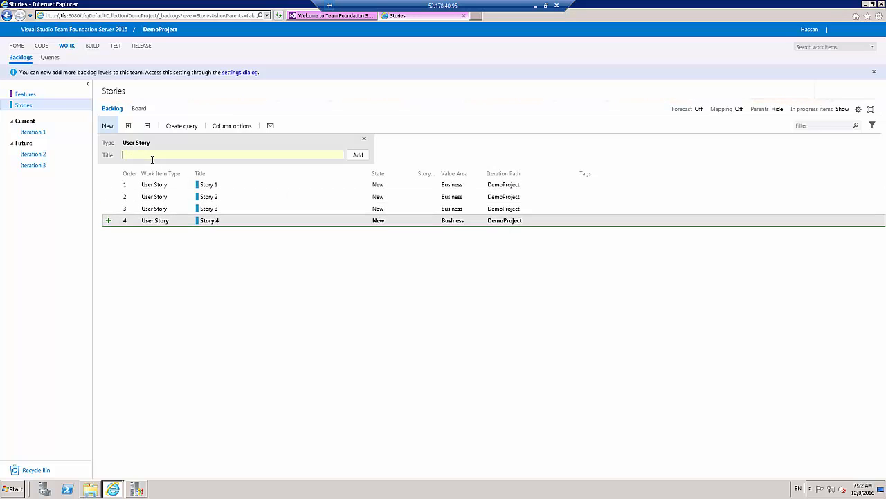
key(ctrl+v)
text(5)
key(Return)
key(ctrl+v)
text(6)
key(Return)
key(ctrl+v)
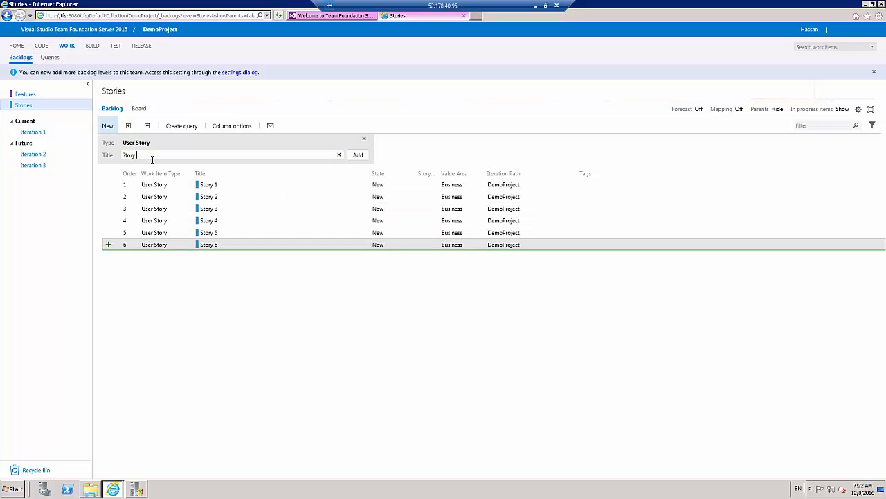
text(7)
key(Return)
key(ctrl+v)
text(8)
key(Return)
key(ctrl+v)
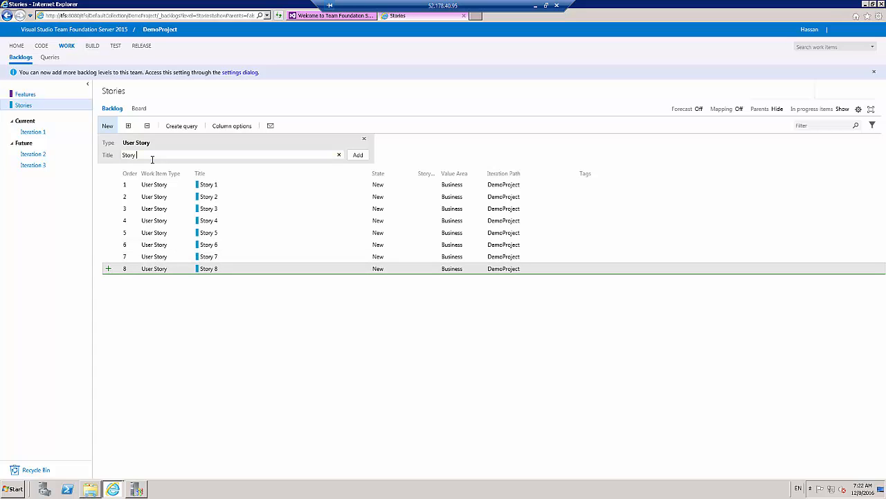
text(9)
key(Return)
key(ctrl+v)
text(10)
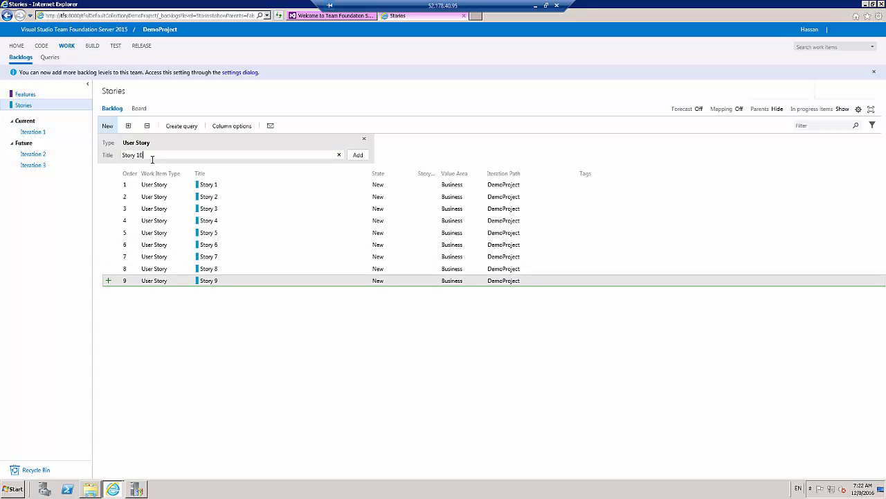
key(Return)
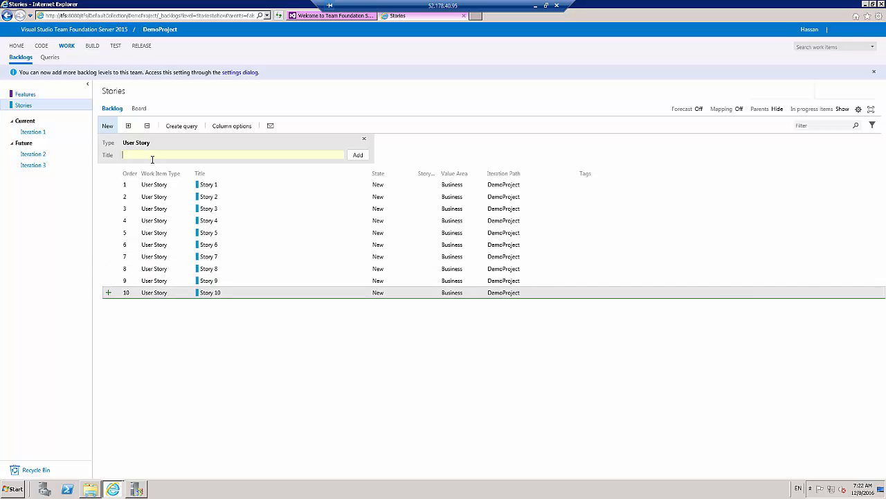
Enter "Hello" as the details text of Story 1, then save and close the work item
click(213, 186)
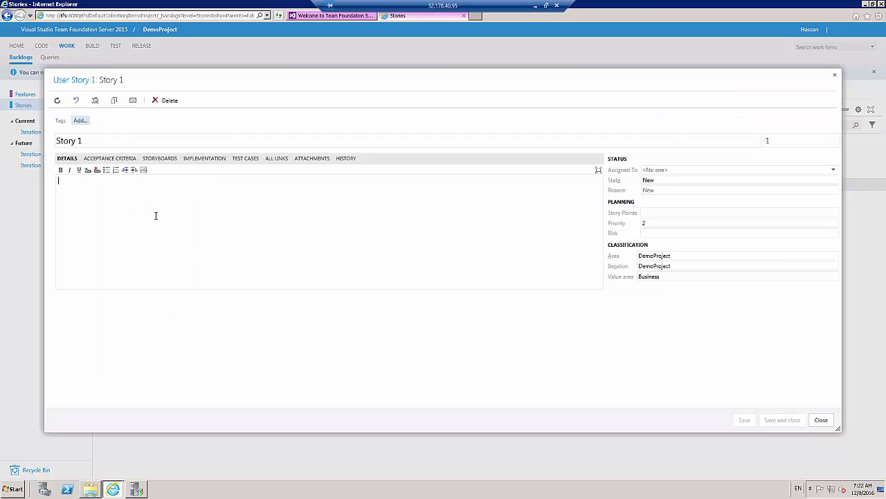
text(Hellow)
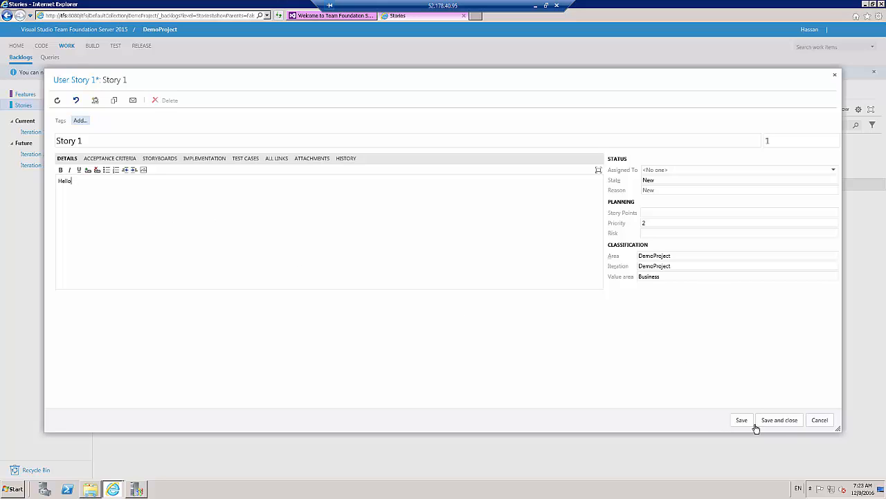
click(784, 419)
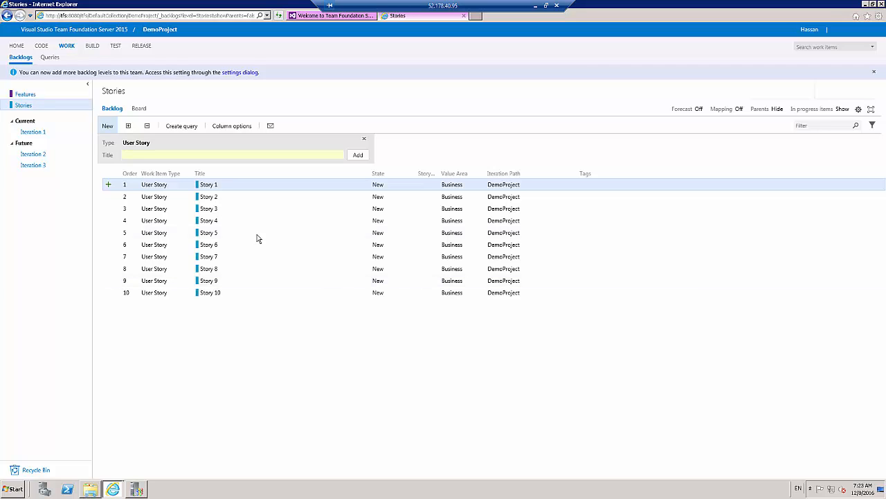
Close both browser tabs, the Team Foundation Server Administration Console and the CD drive's Explorer window
click(463, 16)
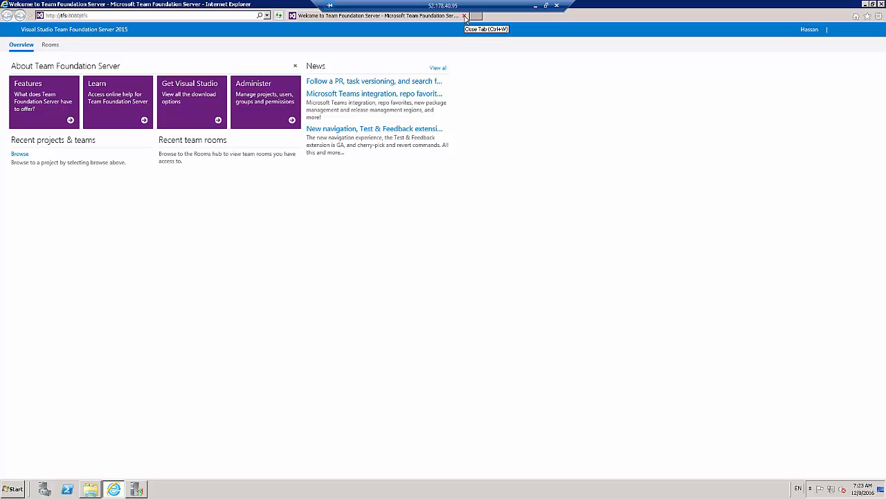
click(464, 16)
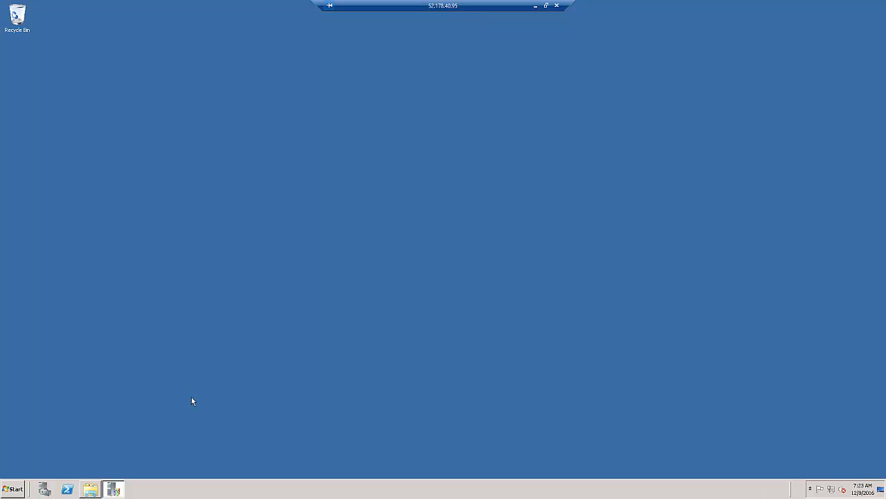
click(113, 489)
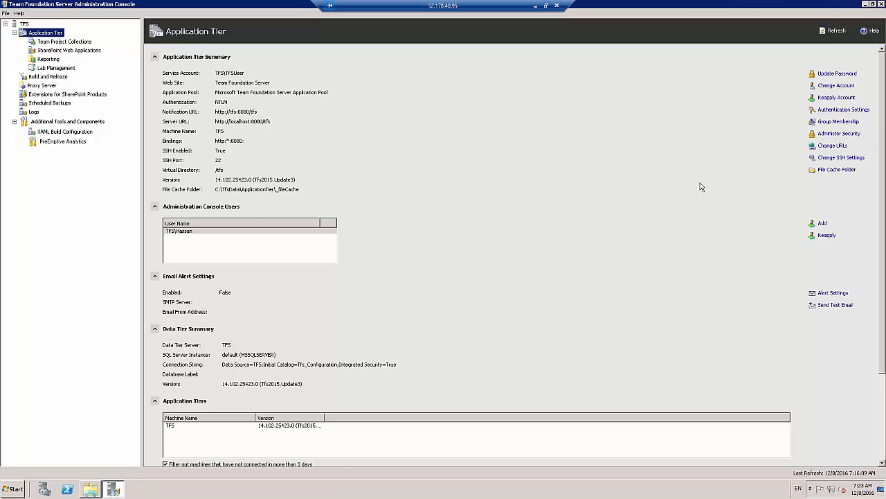
click(882, 5)
click(90, 489)
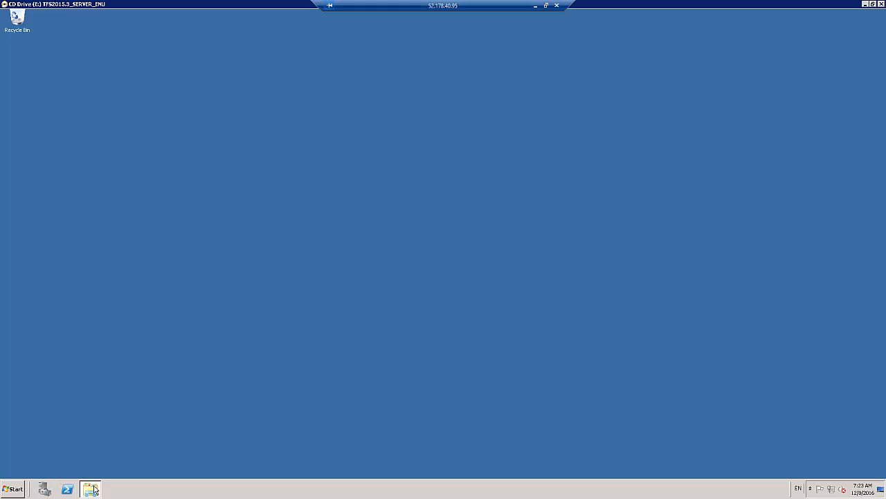
click(882, 5)
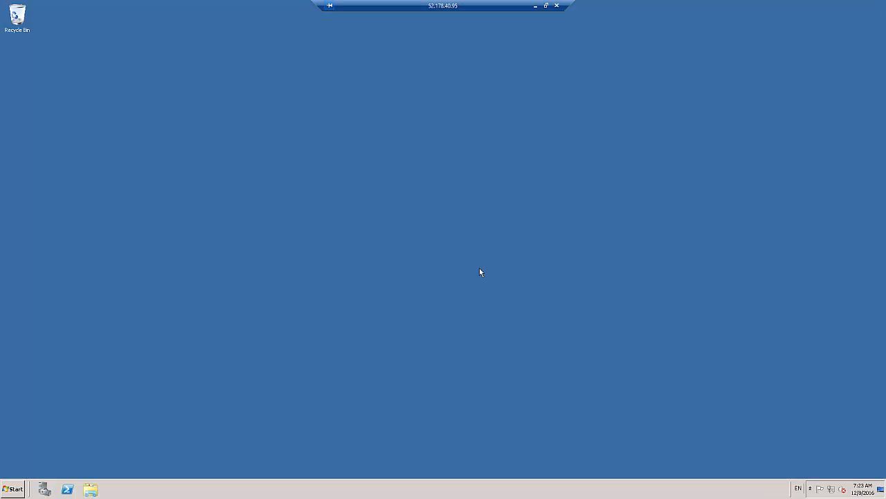
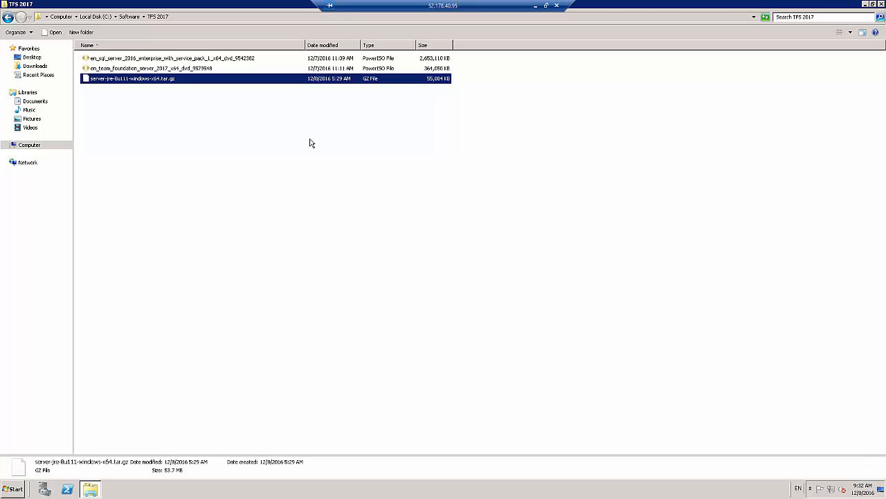
Open the folder C:\Program Files\Microsoft Team Foundation Server 14.0\Tools in Windows Explorer
click(13, 489)
key(super+e)
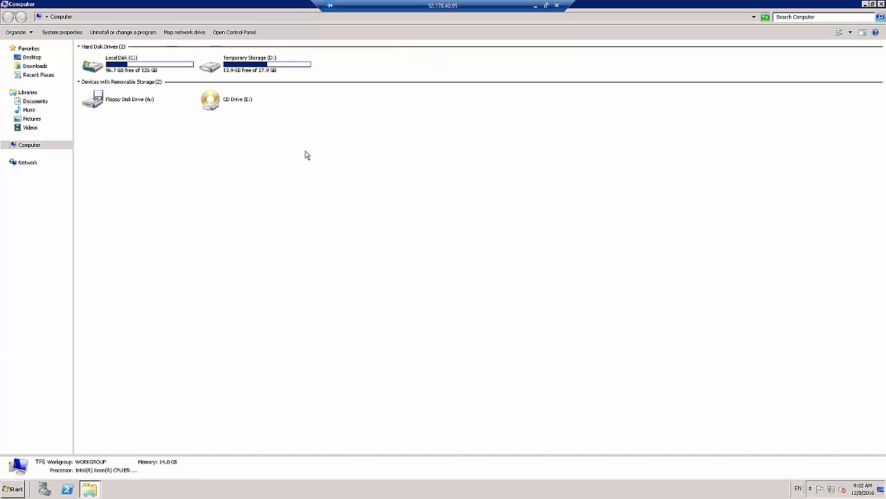
double_click(159, 66)
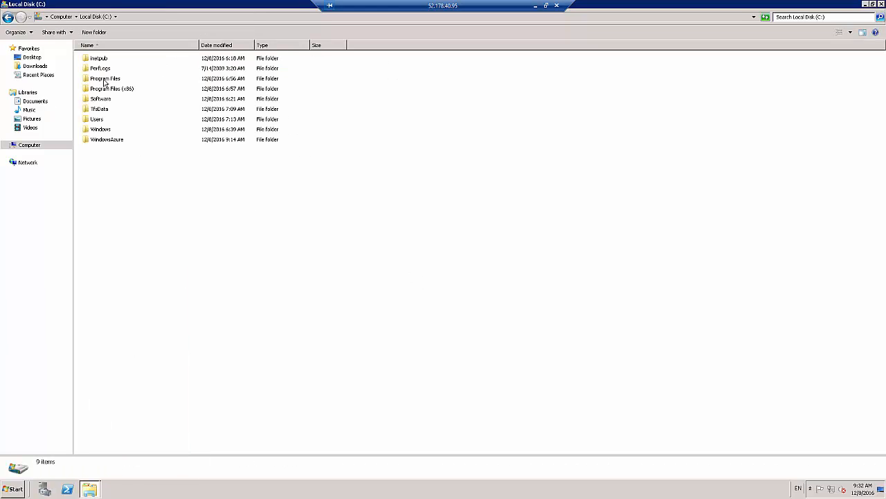
mouse_move(104, 81)
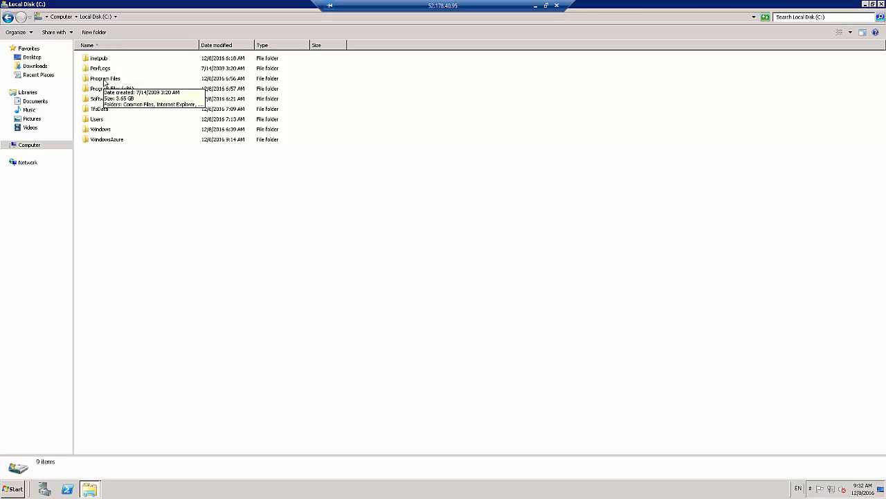
double_click(104, 79)
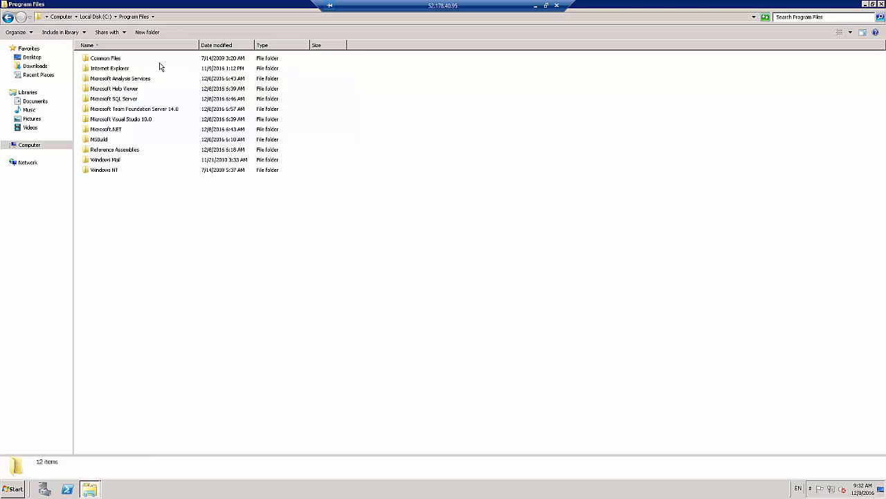
double_click(122, 111)
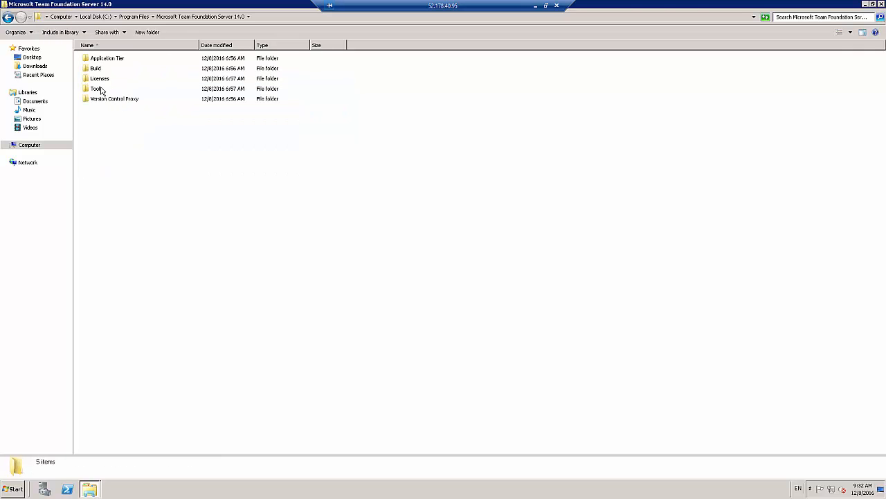
click(101, 89)
double_click(101, 89)
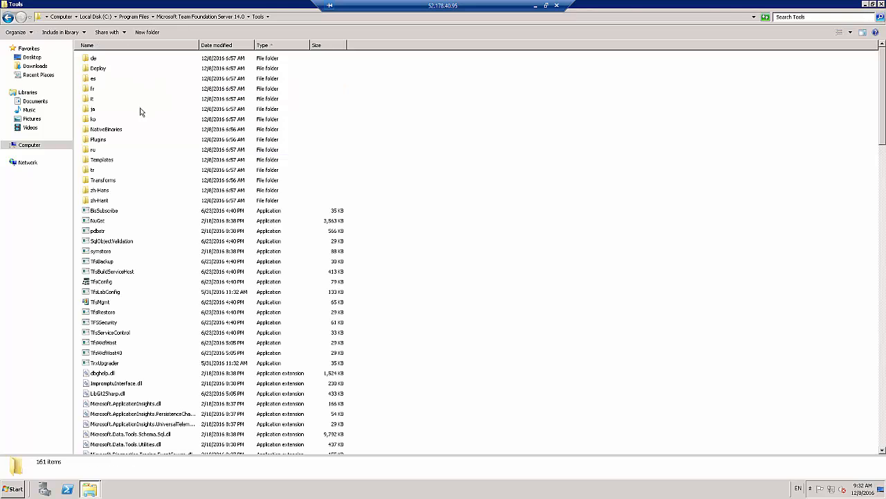
Find and select the TfsServiceControl application in the Tools folder
click(98, 221)
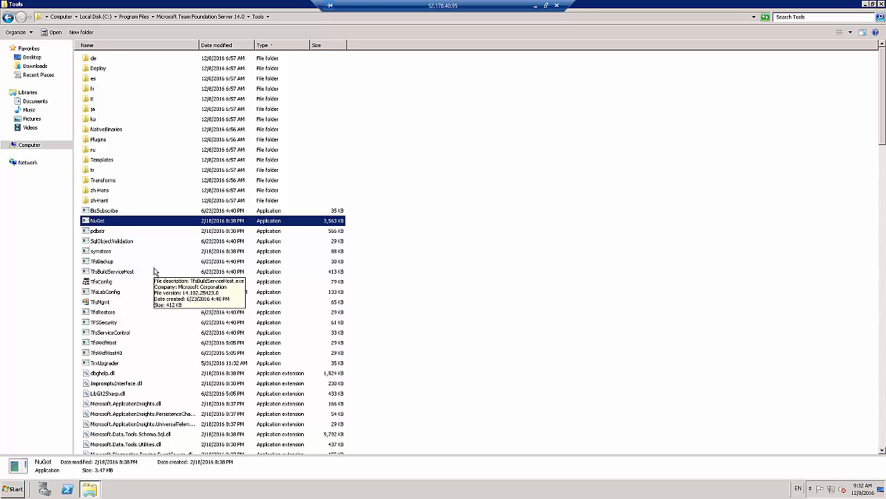
key(t)
click(278, 50)
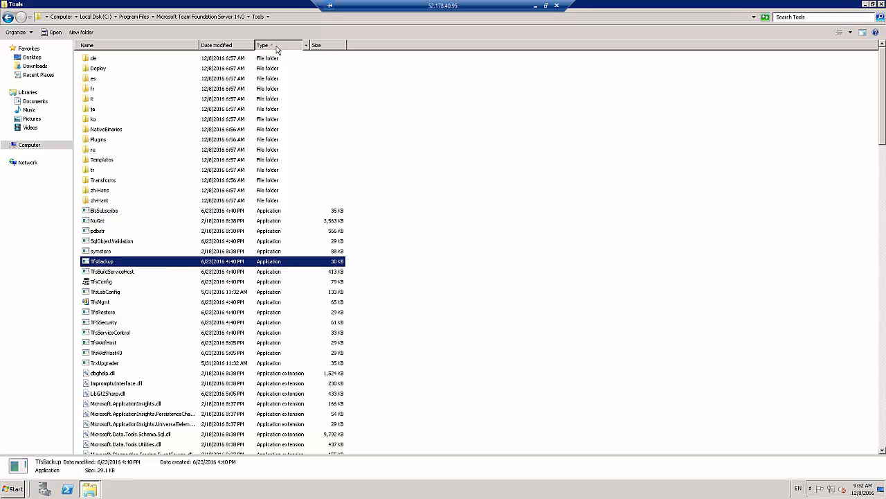
click(277, 49)
click(277, 47)
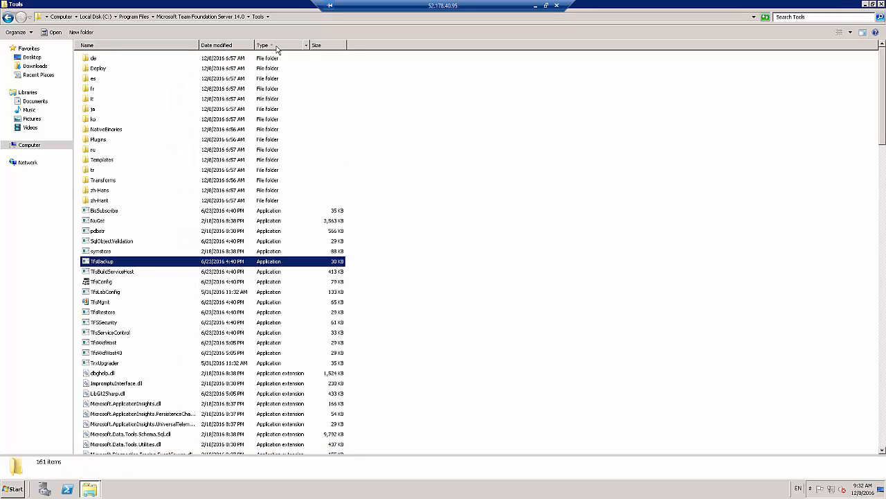
click(174, 272)
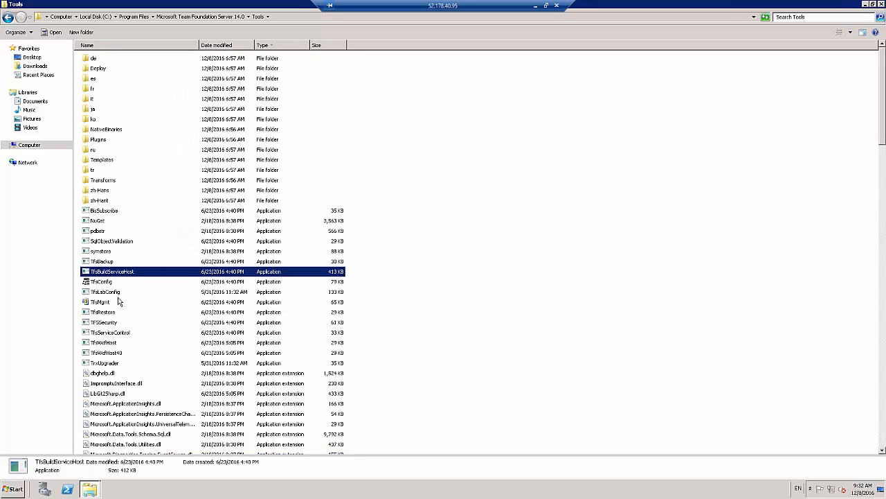
key(Down)
key(Down)
key(Down)
key(Down)
key(Down)
key(Down)
key(Down)
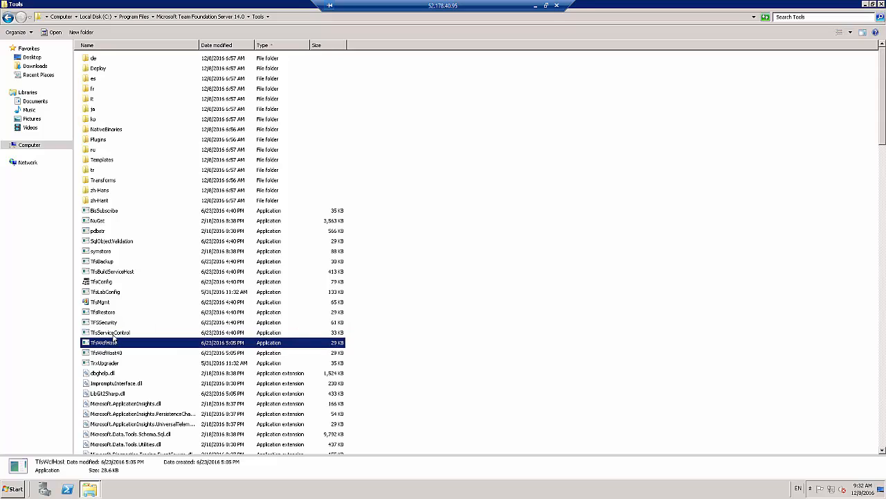
key(Up)
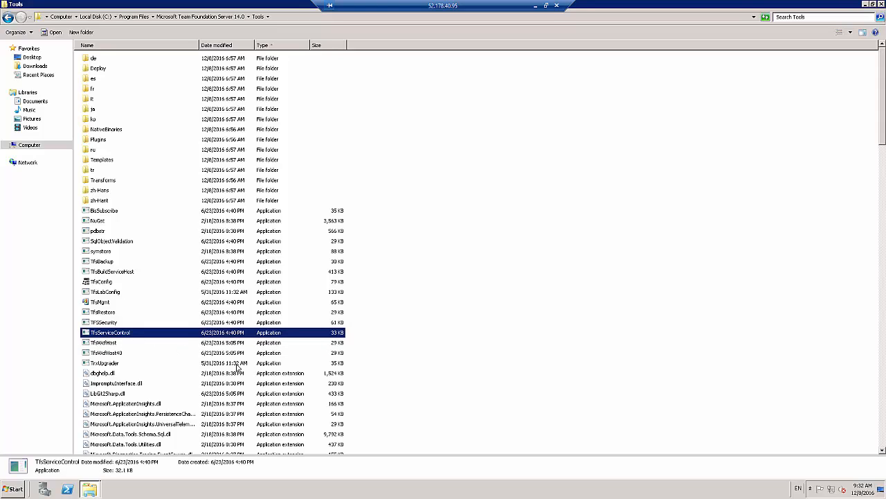
Copy the Tools folder's full path and open Command Prompt as administrator
click(293, 19)
key(super+c)
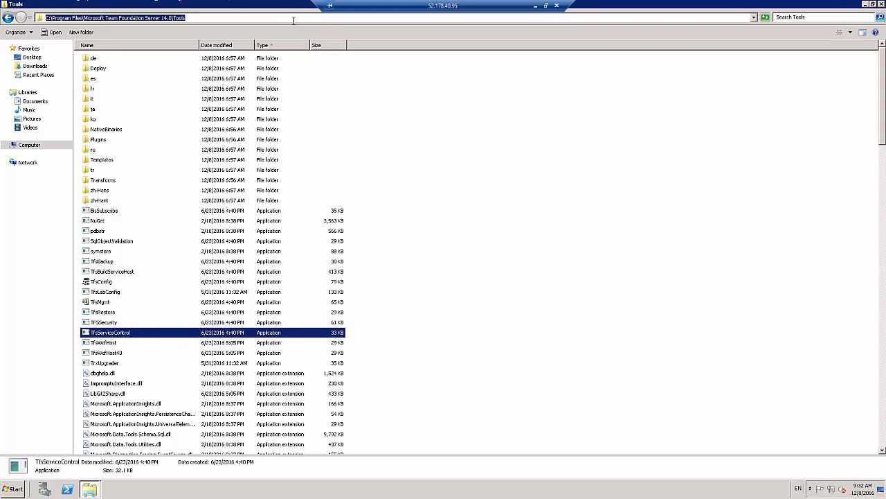
click(14, 489)
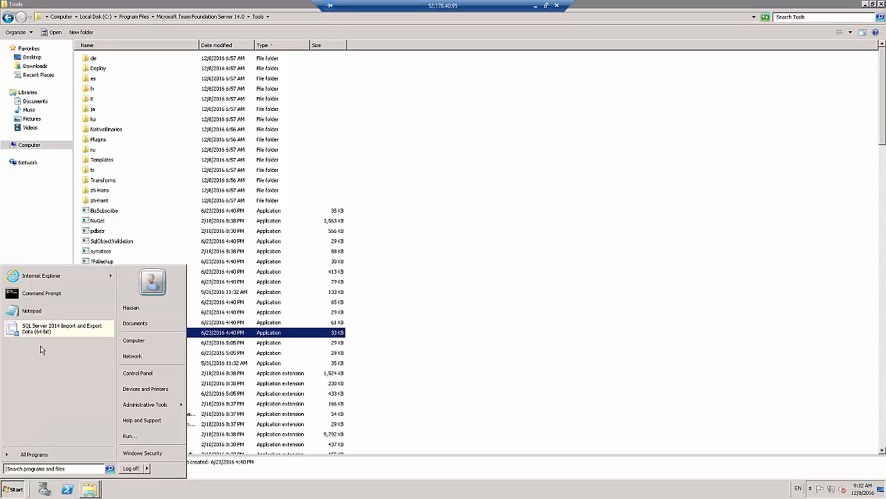
right_click(51, 299)
click(70, 309)
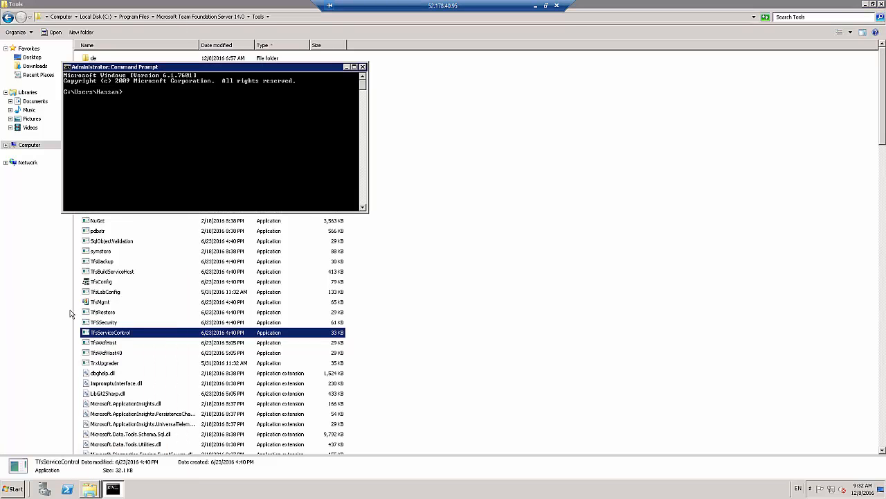
Change the working directory to "C:\Program Files\Microsoft Team Foundation Server 14.0\Tools" using the copied path, and clear the screen with cls
text(cd)
right_click(181, 142)
click(196, 162)
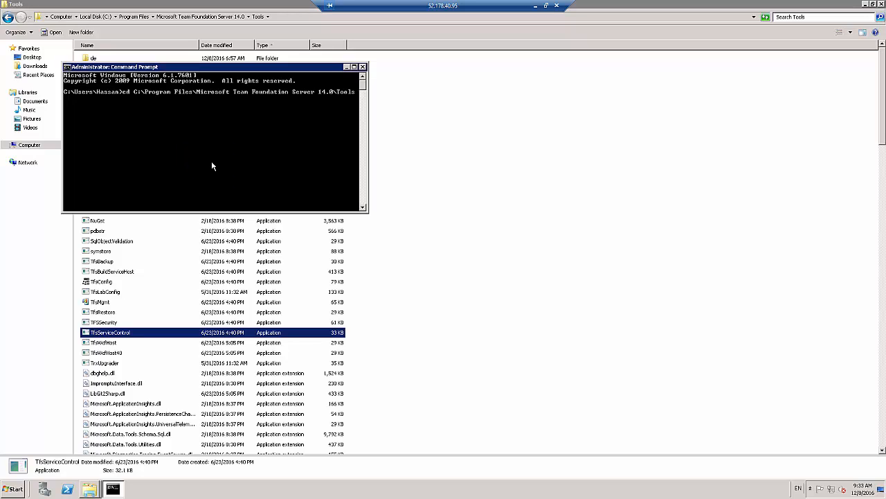
key(Return)
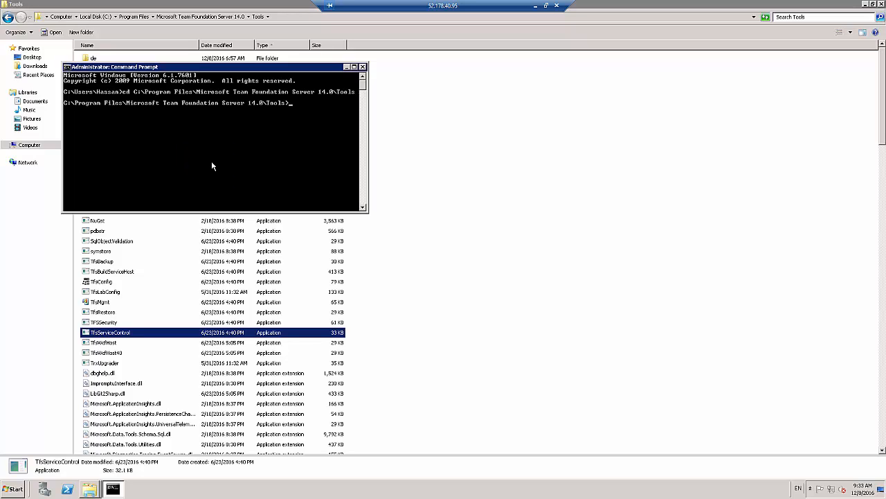
text(cls)
key(Return)
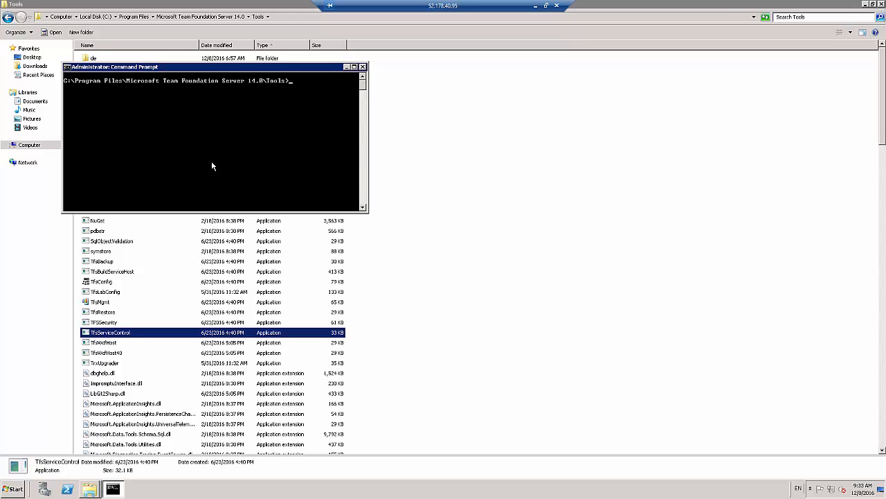
Copy the TfsServiceControl file name from Explorer and run "TfsServiceControl quiesce" in Command Prompt
click(128, 336)
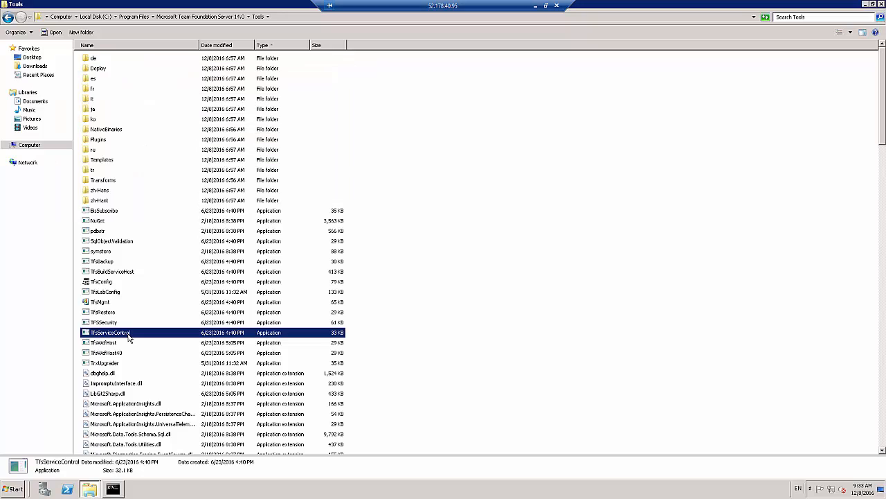
key(F2)
key(super+c)
key(Escape)
click(119, 489)
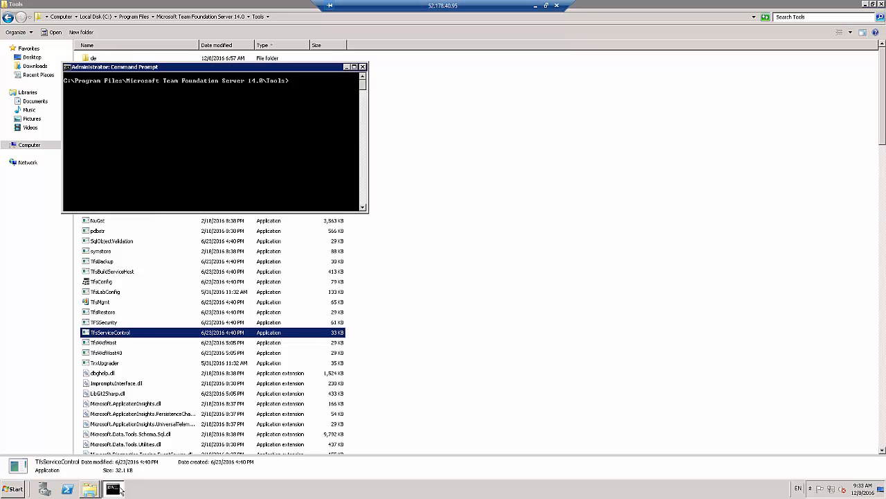
right_click(188, 139)
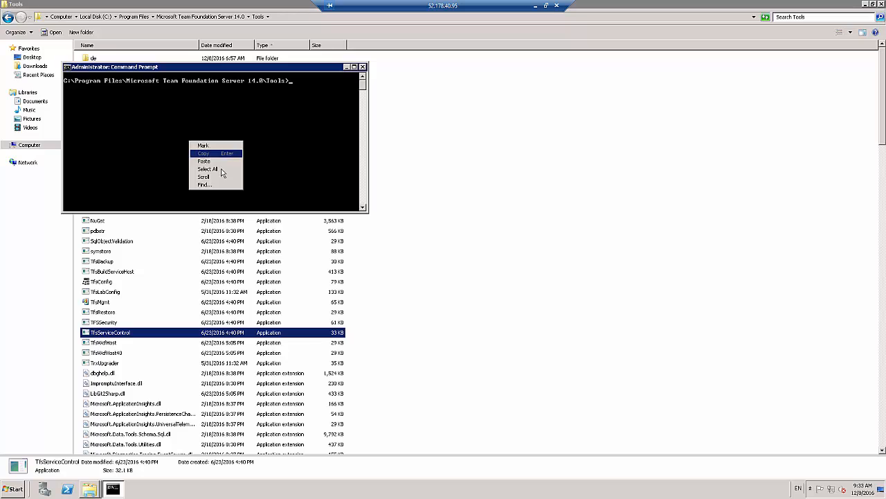
click(201, 161)
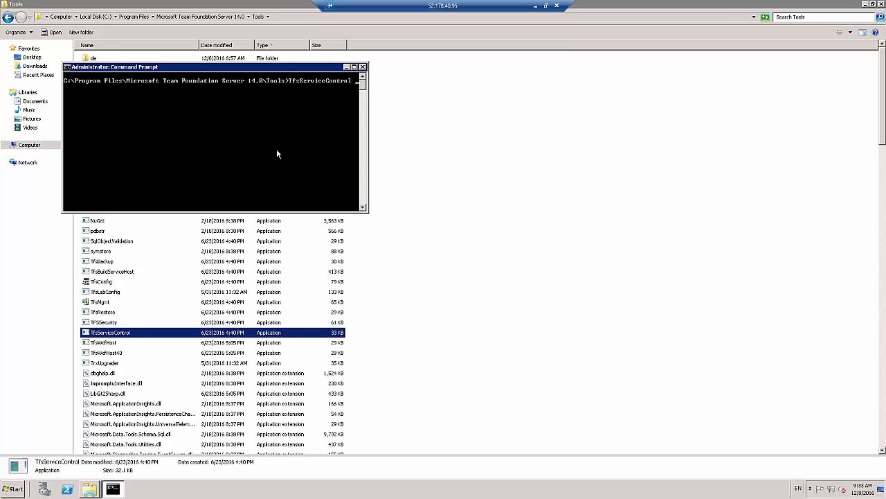
text(quiesce)
key(Return)
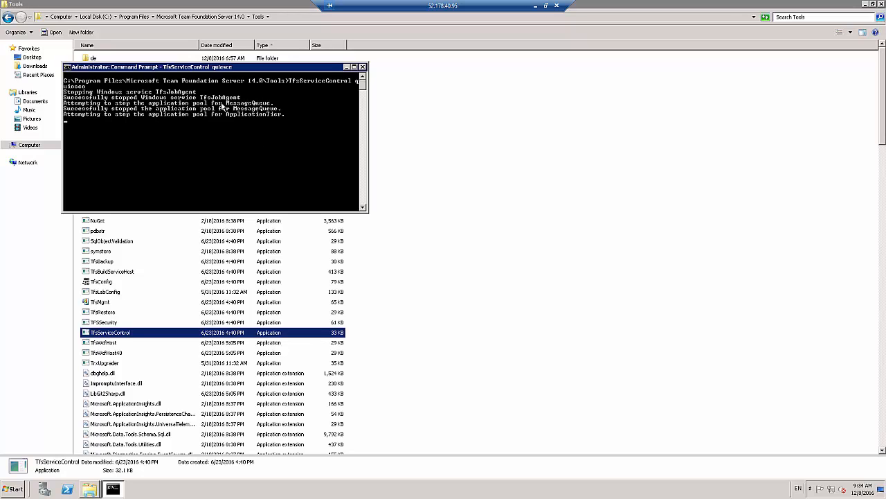
Move the Command Prompt window aside and open the Team Foundation Server Administration Console
drag(198, 69, 489, 102)
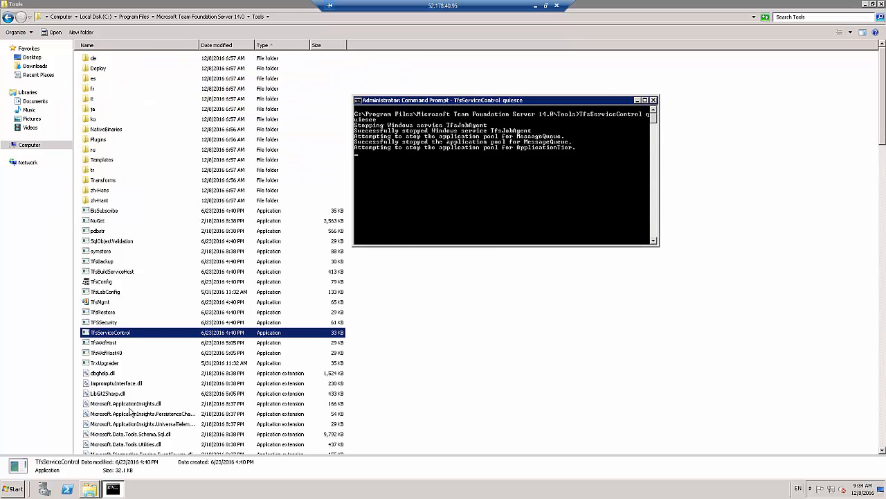
click(14, 489)
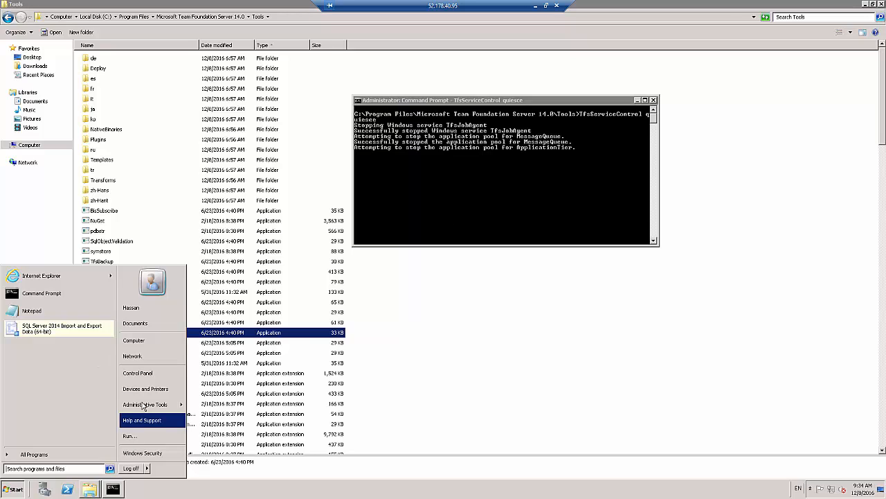
mouse_move(143, 405)
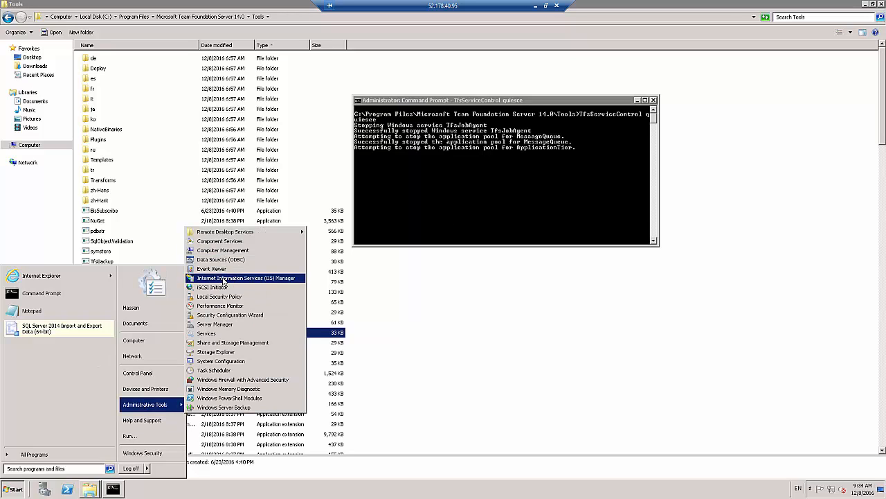
click(24, 454)
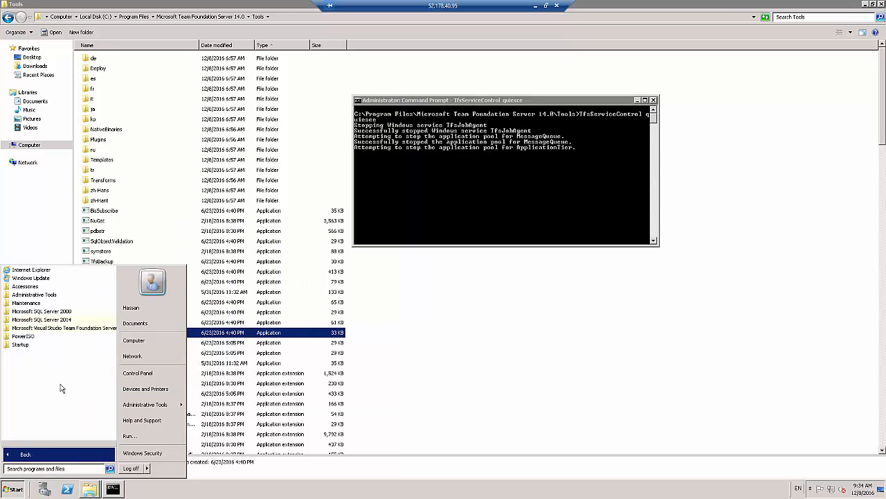
click(51, 327)
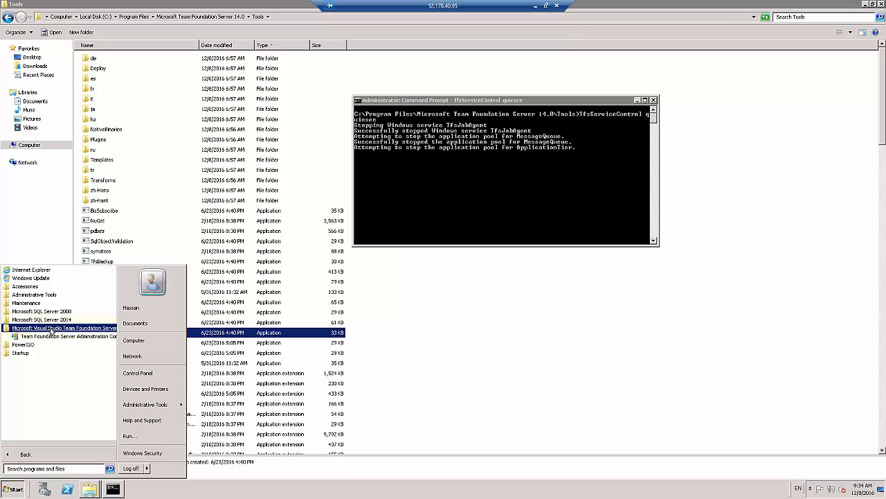
click(57, 337)
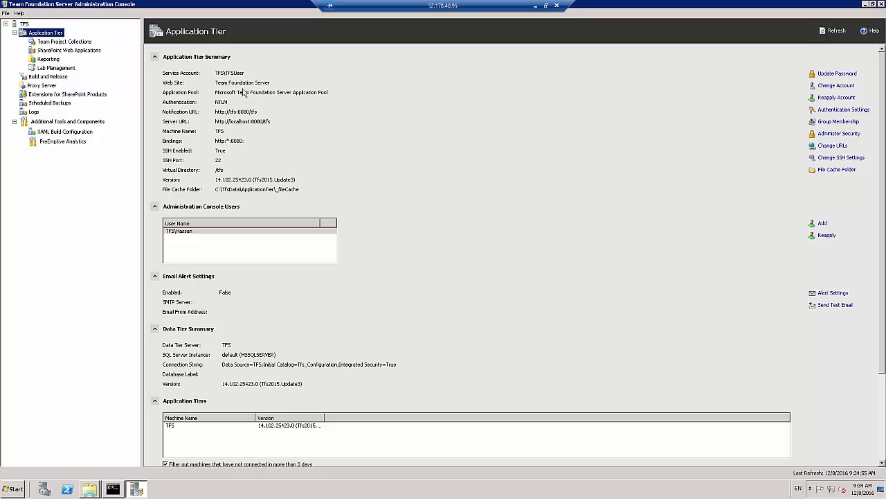
Start the Scheduled Backups Wizard and open the folder selection for the network backup path
click(49, 104)
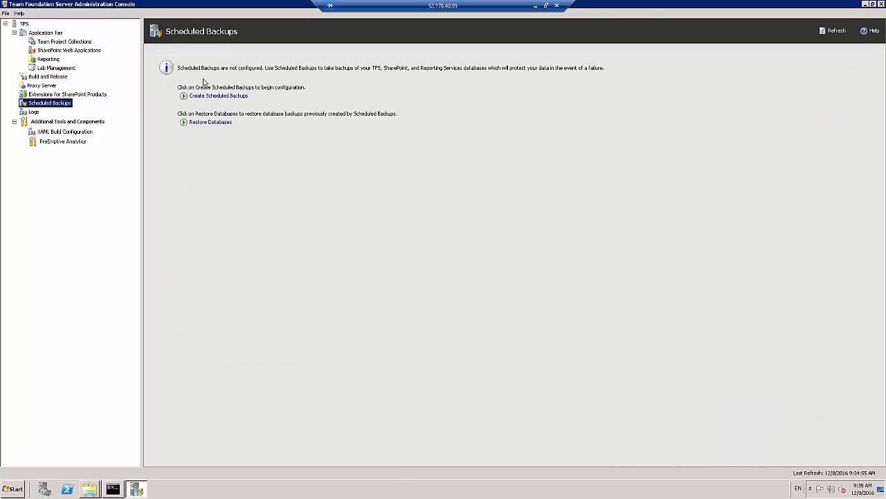
click(205, 97)
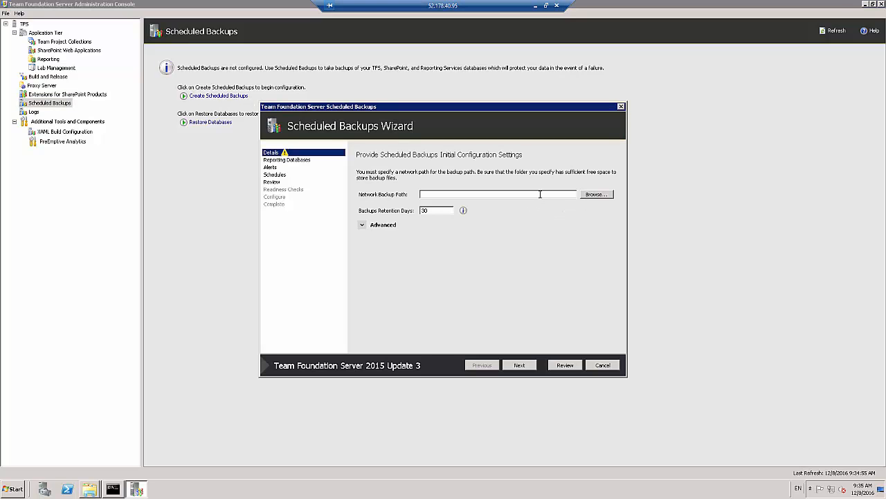
click(586, 196)
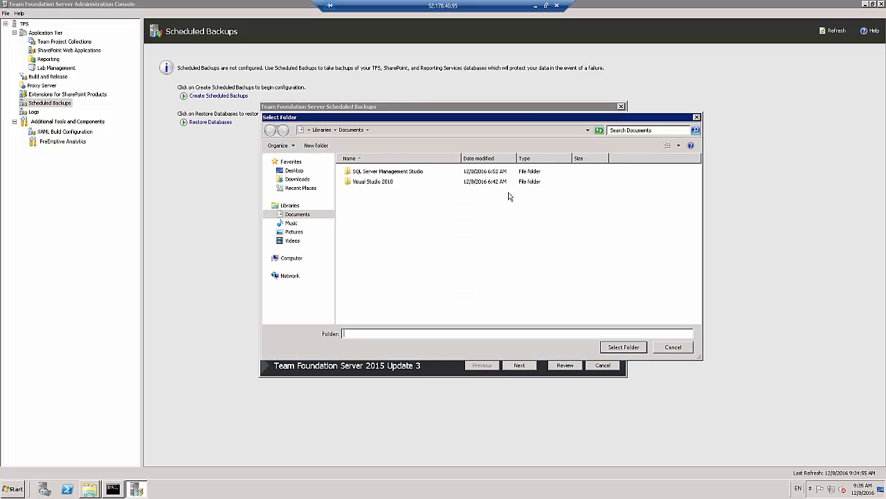
Create a folder named backups at the root of Local Disk (C:) and open it
click(292, 257)
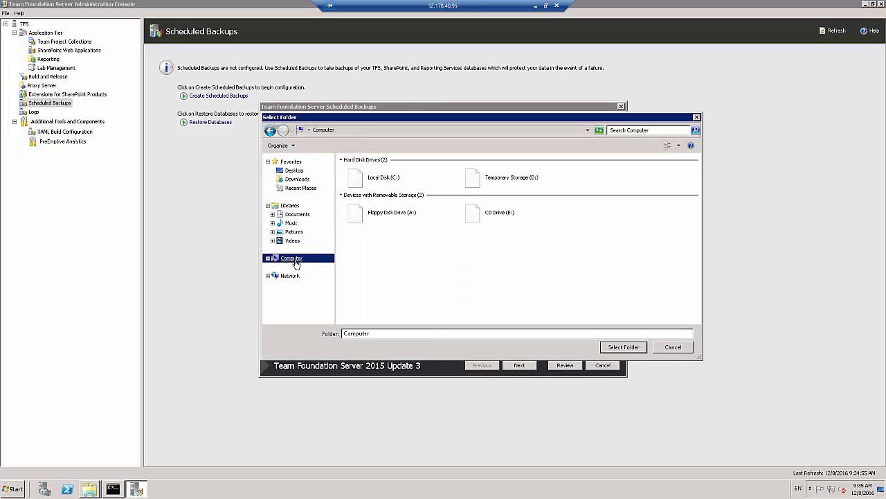
double_click(420, 182)
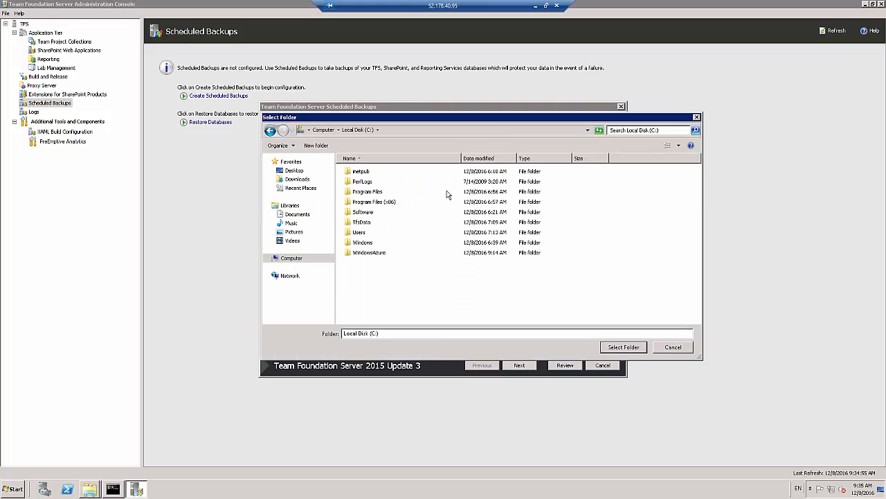
click(318, 146)
text(bac)
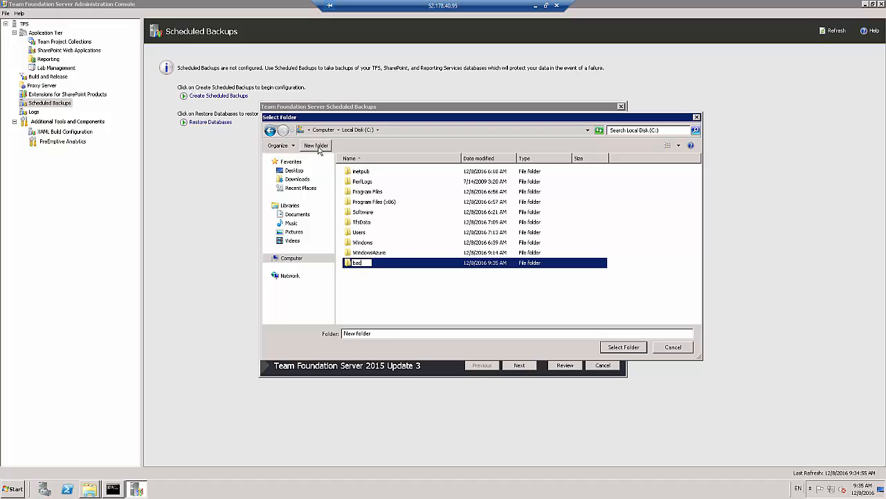
text(kups)
key(Return)
key(Return)
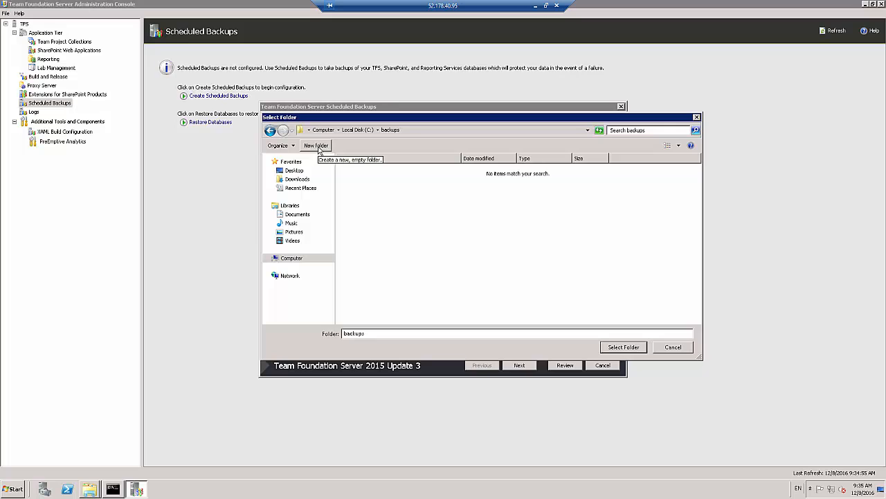
Try to use C:\backups as the network backup path, and close the Scheduled Backups Wizard
click(628, 350)
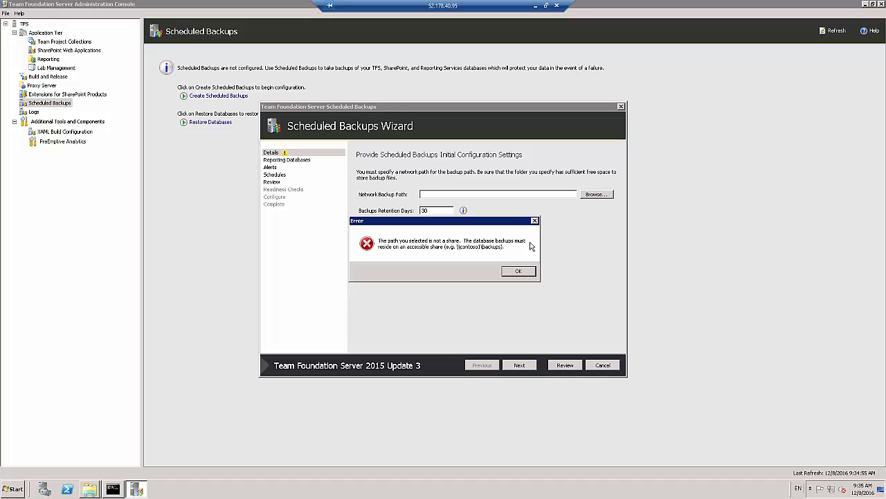
click(526, 271)
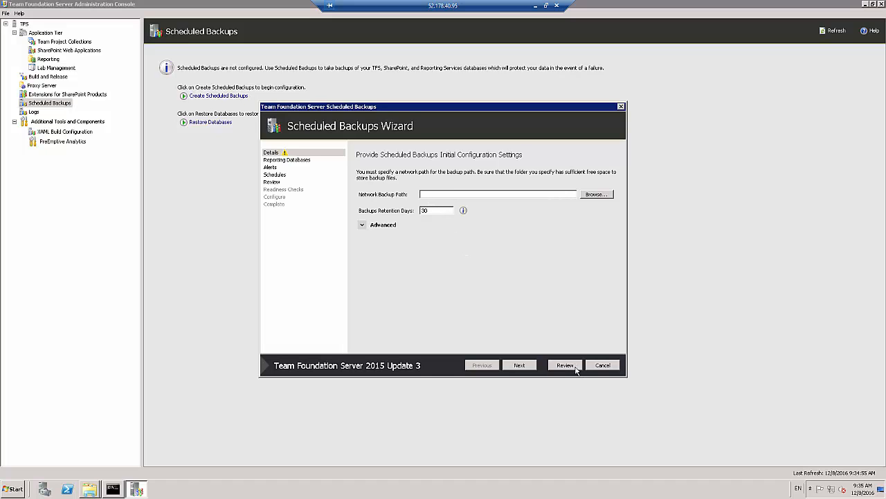
click(600, 367)
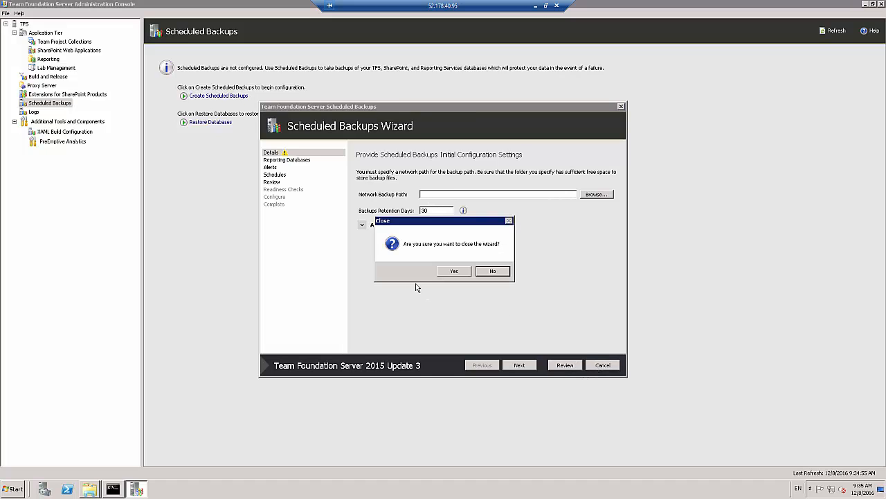
click(452, 271)
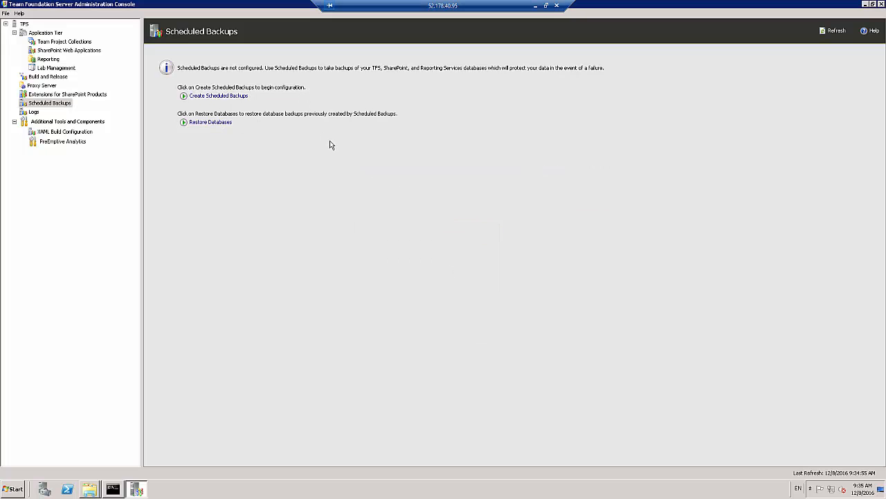
Look through the Scheduled Backups Wizard pages from Details to Review, and close the wizard and the Administration Console without creating a schedule
click(229, 96)
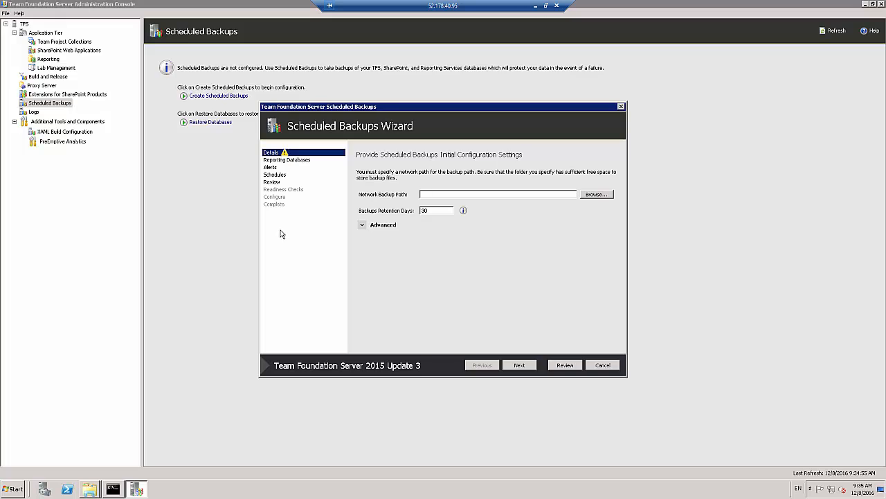
click(428, 194)
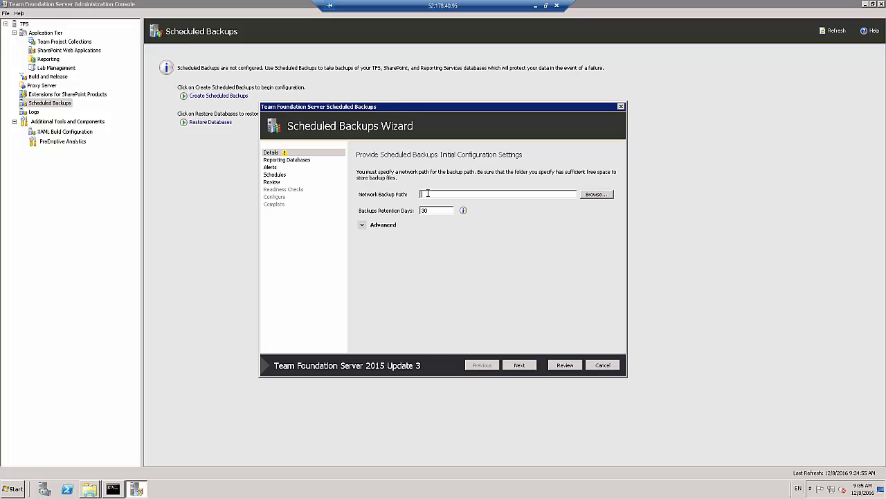
click(521, 366)
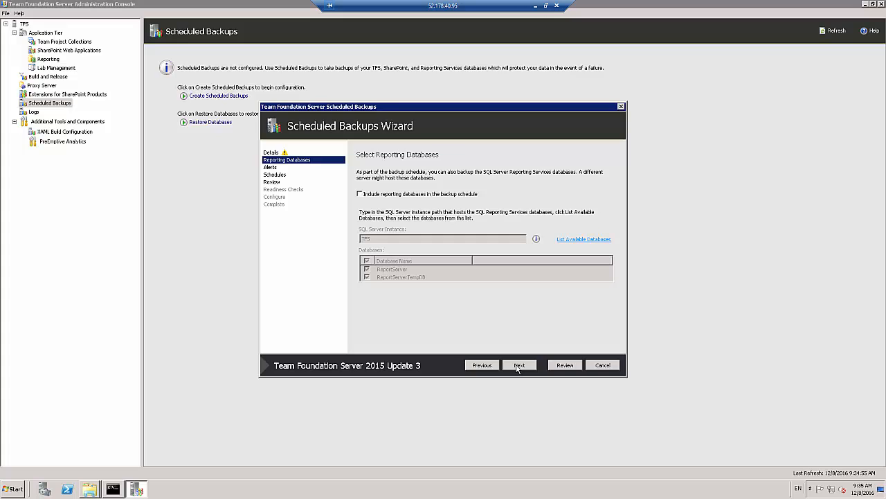
click(518, 366)
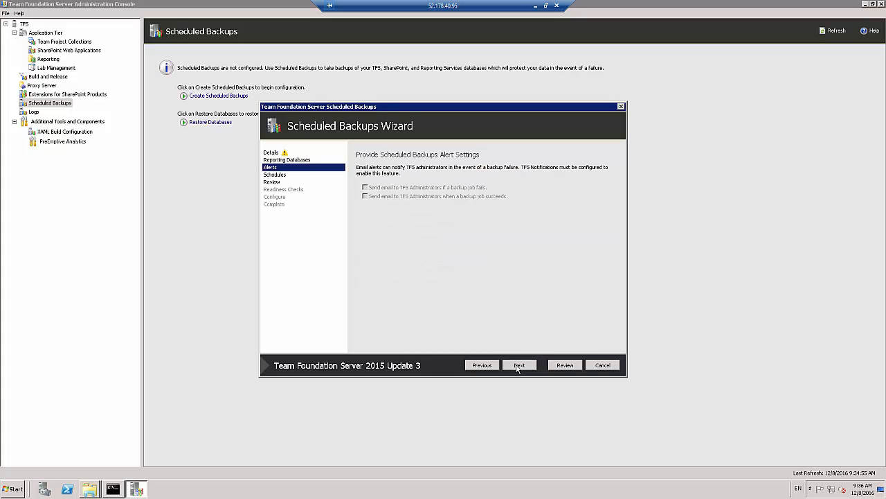
click(518, 366)
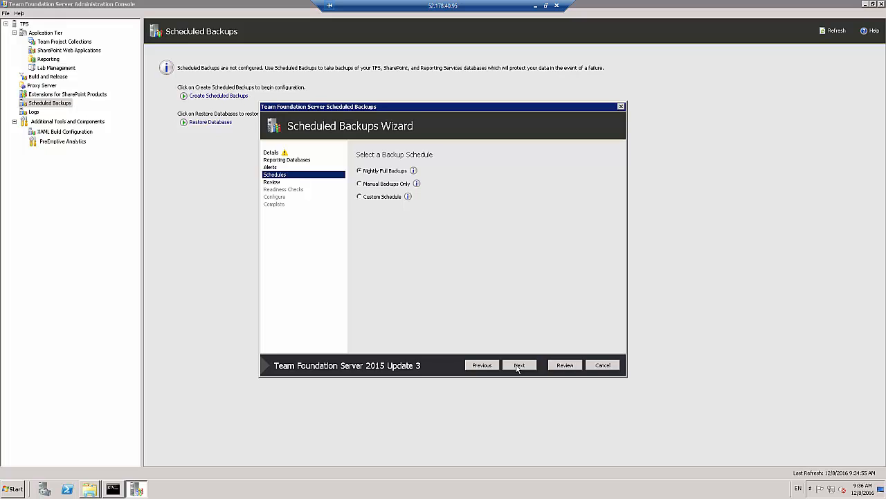
click(518, 367)
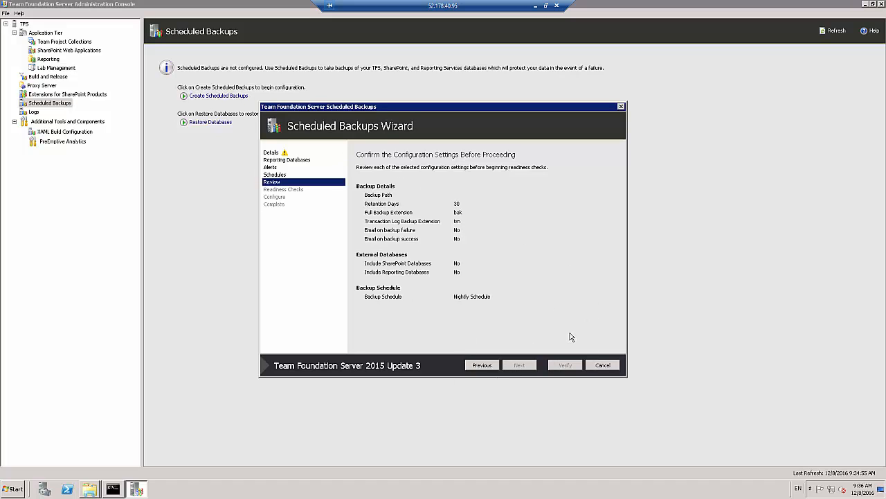
click(600, 365)
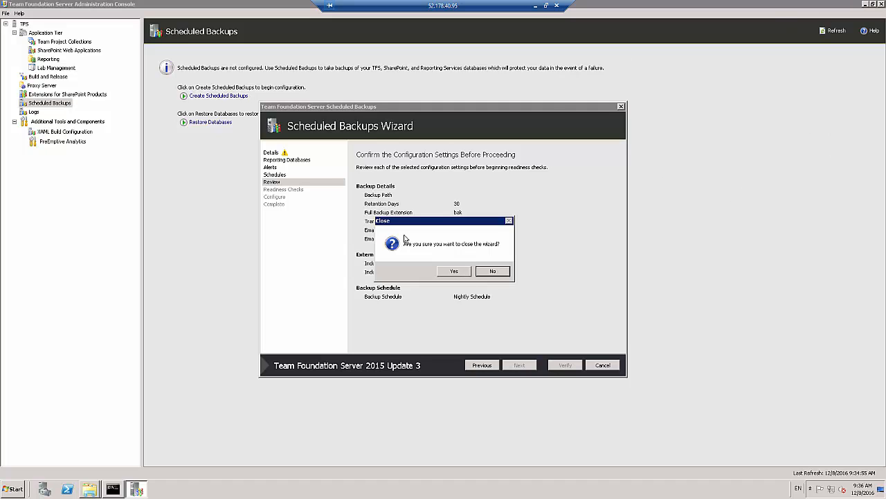
click(449, 276)
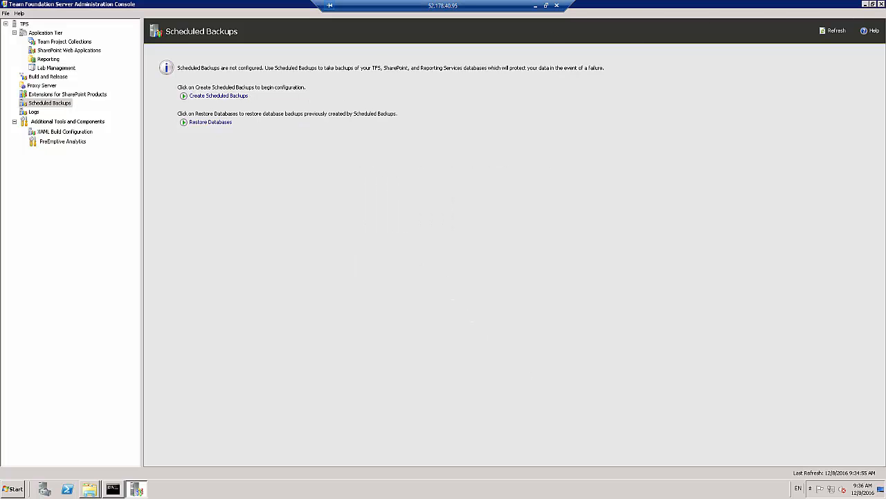
click(883, 4)
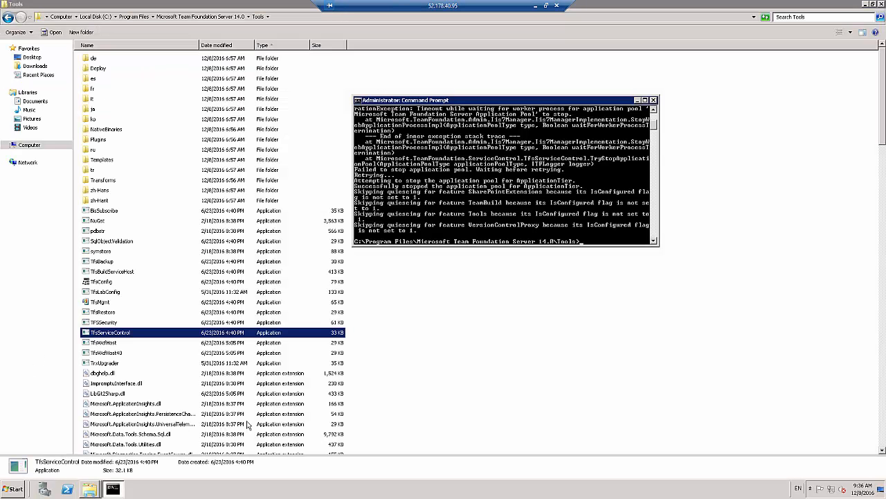
Launch SQL Server 2014 Management Studio and connect to the TFS Database Engine with Windows Authentication
click(14, 489)
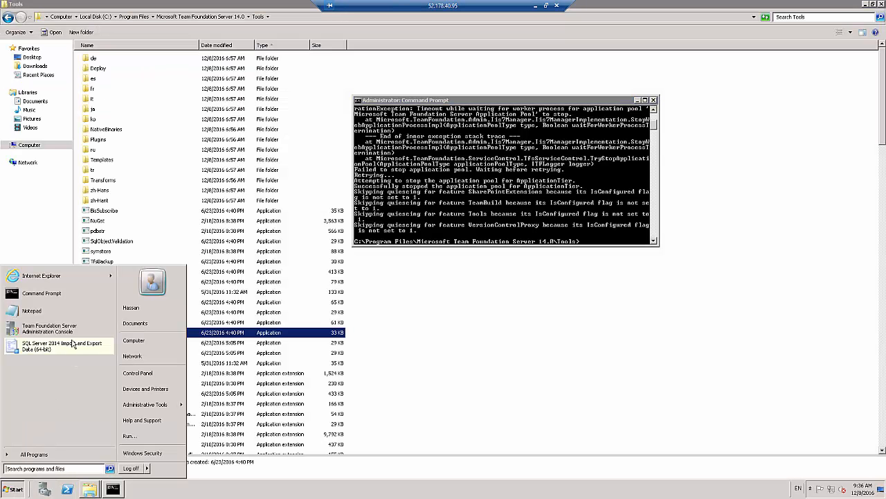
click(40, 454)
key(Up)
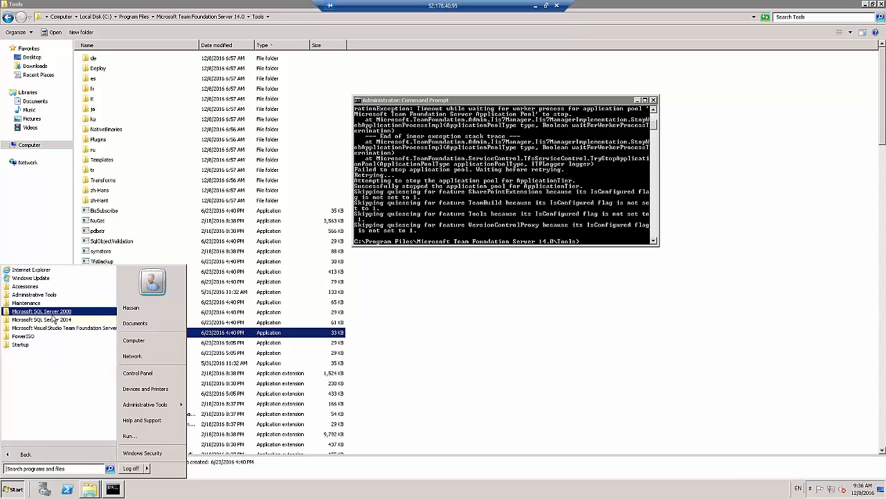
click(53, 319)
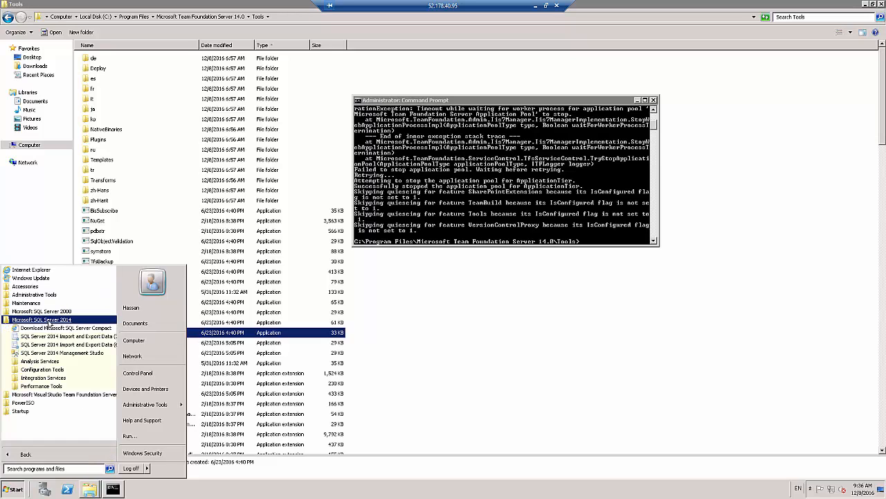
click(44, 354)
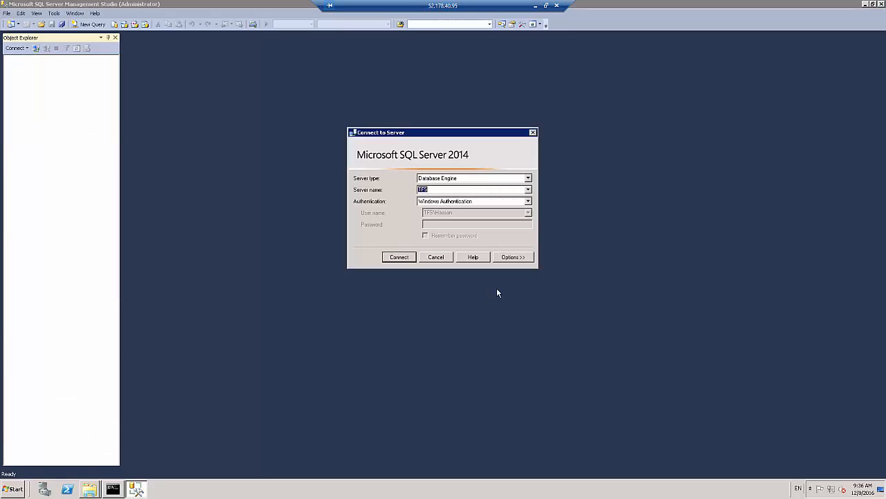
click(398, 257)
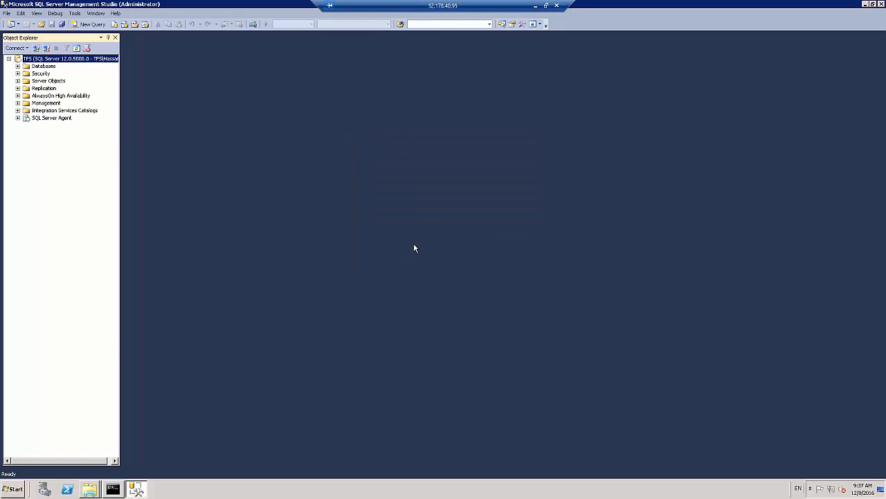
Expand the server's Databases folder and examine the ReportServer, Tfs_Configuration, Tfs_DefaultCollection and Tfs_Warehouse databases
click(17, 66)
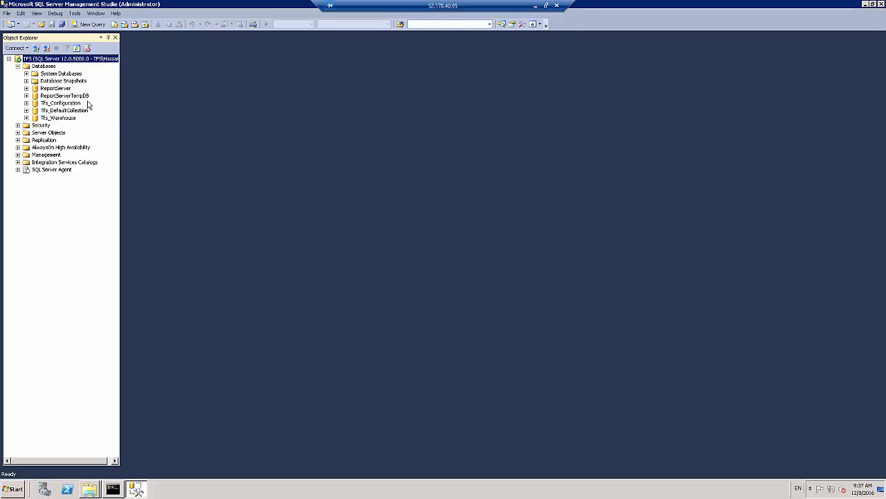
right_click(53, 90)
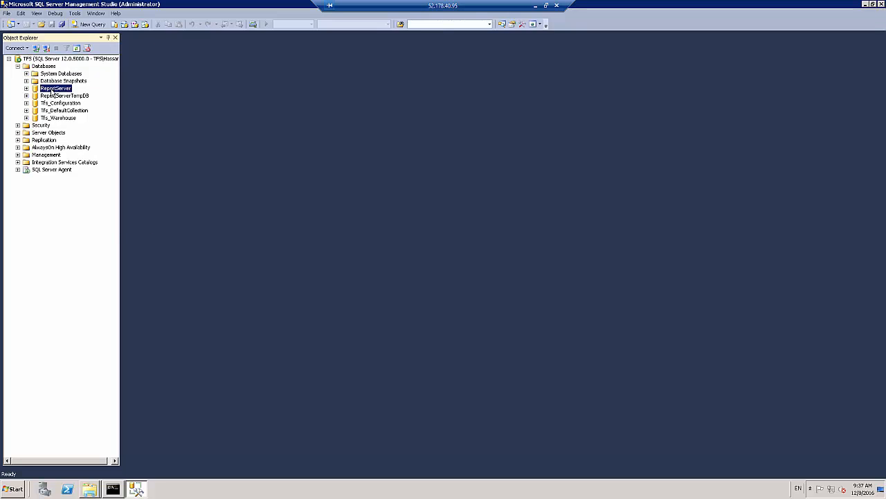
click(227, 127)
click(59, 104)
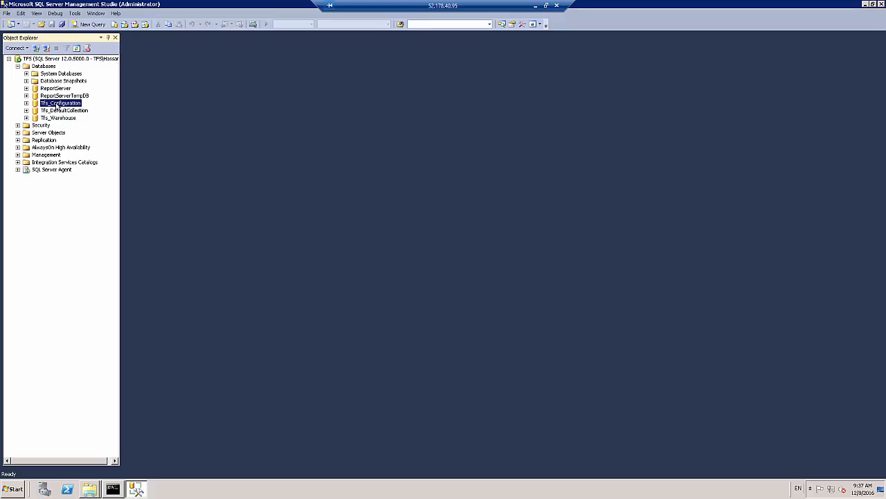
click(77, 111)
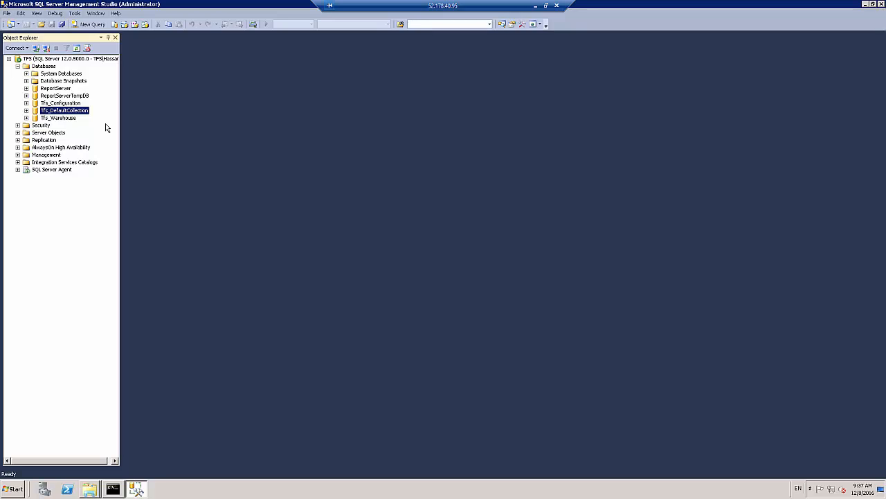
click(62, 118)
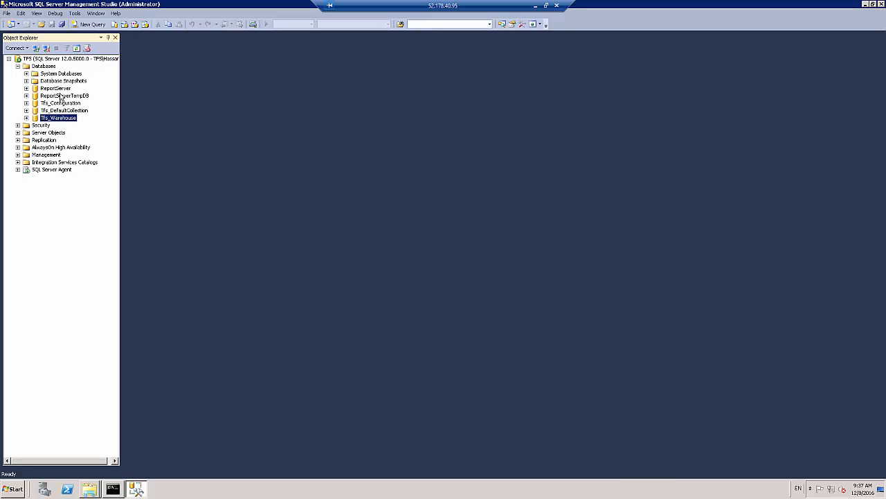
Open the Back Up task for the ReportServer database
click(58, 89)
right_click(59, 91)
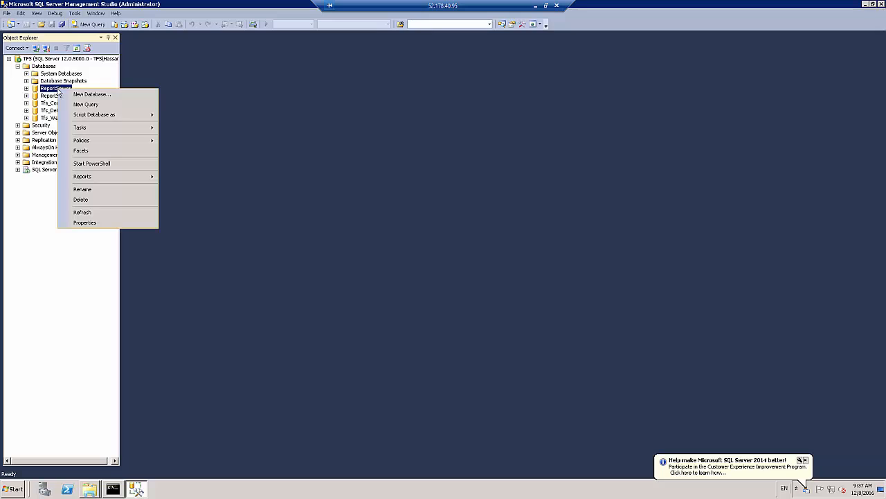
mouse_move(99, 134)
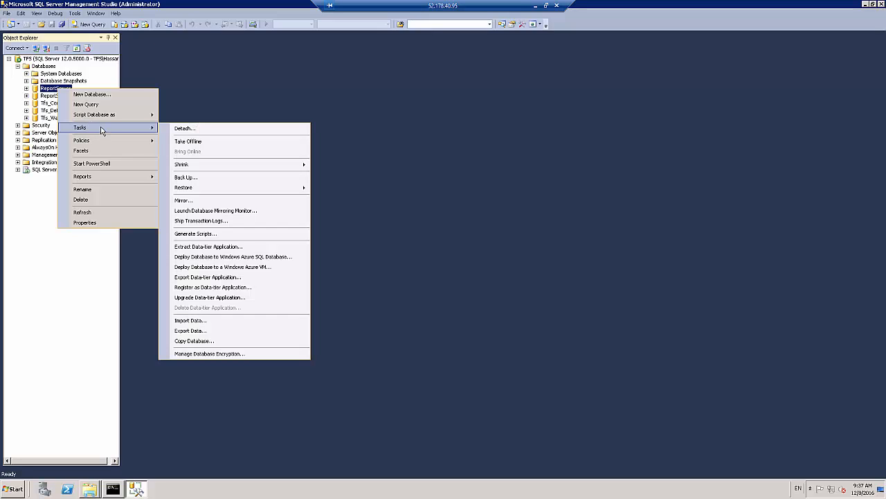
click(210, 177)
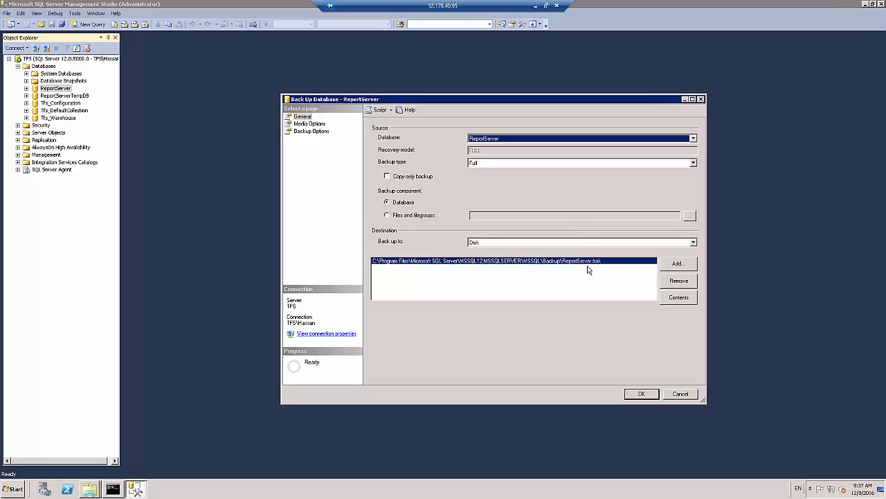
Add C:\backups\reportserver.bak as a disk destination for the ReportServer backup and select it in the destination list
click(676, 267)
click(520, 244)
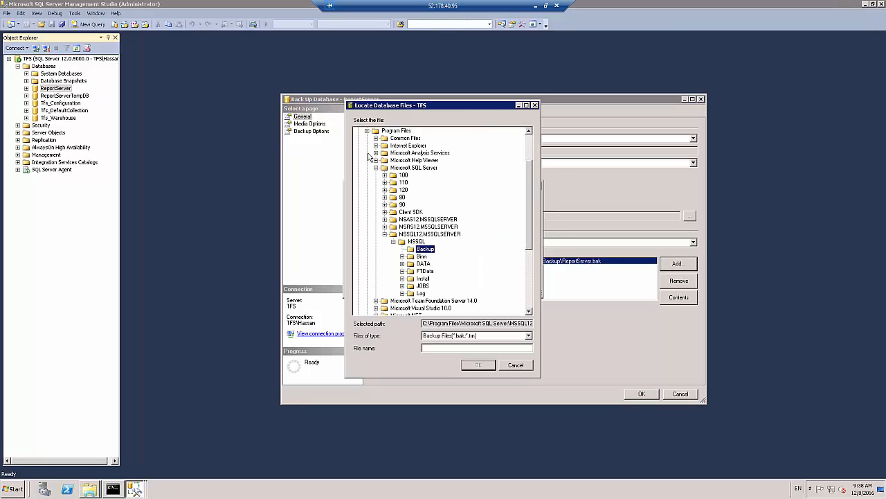
click(367, 130)
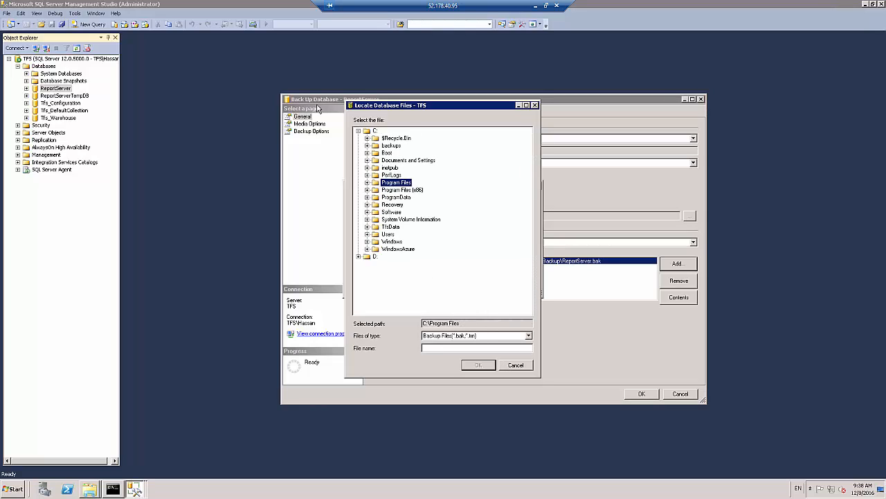
click(391, 146)
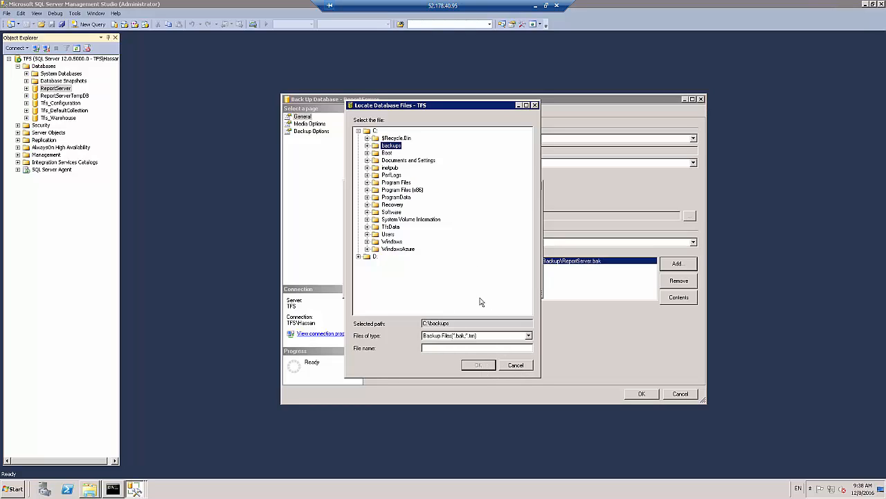
click(469, 348)
text(reportserver.bak)
click(475, 365)
click(476, 282)
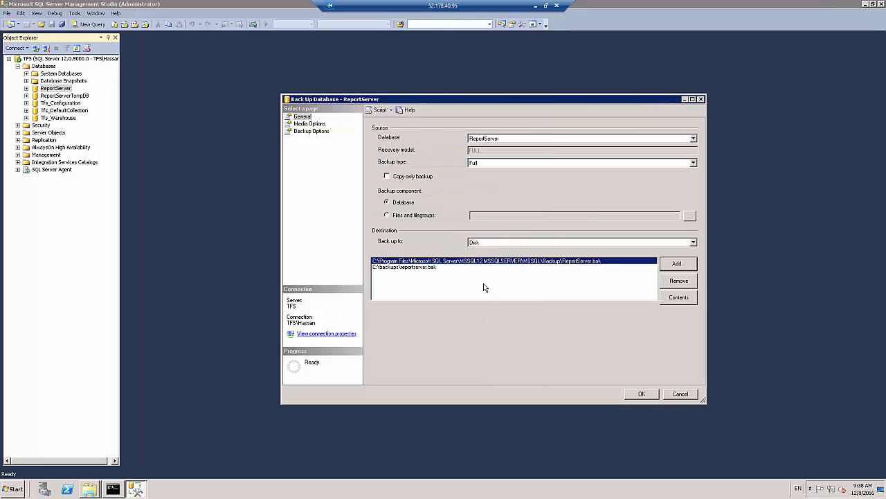
click(438, 268)
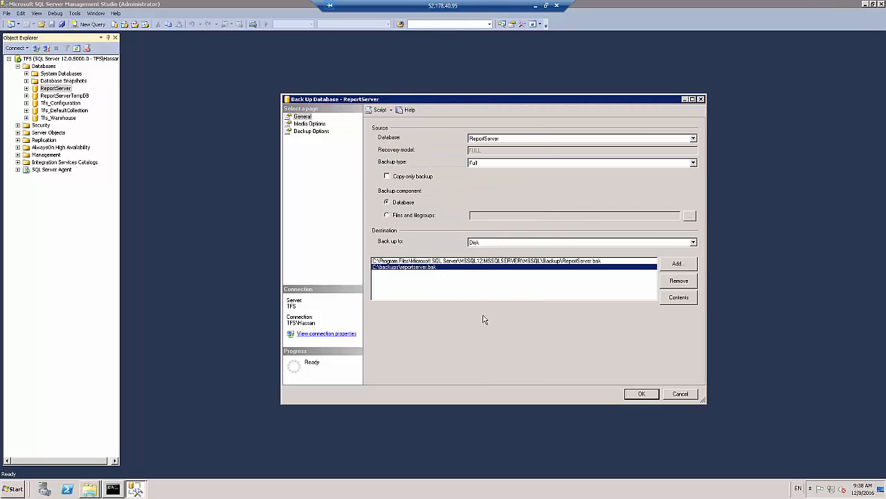
Remove the C:\backups\reportserver.bak destination from the ReportServer backup, keep the Full backup type and show the media options
click(687, 281)
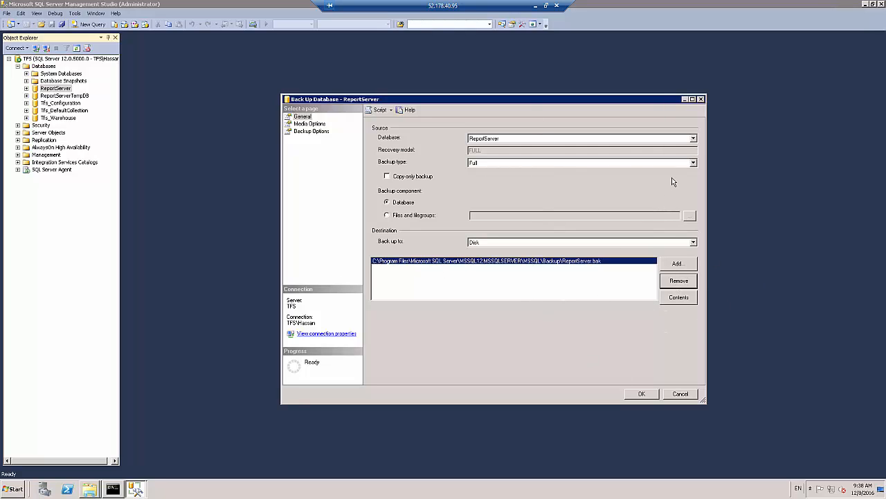
click(484, 164)
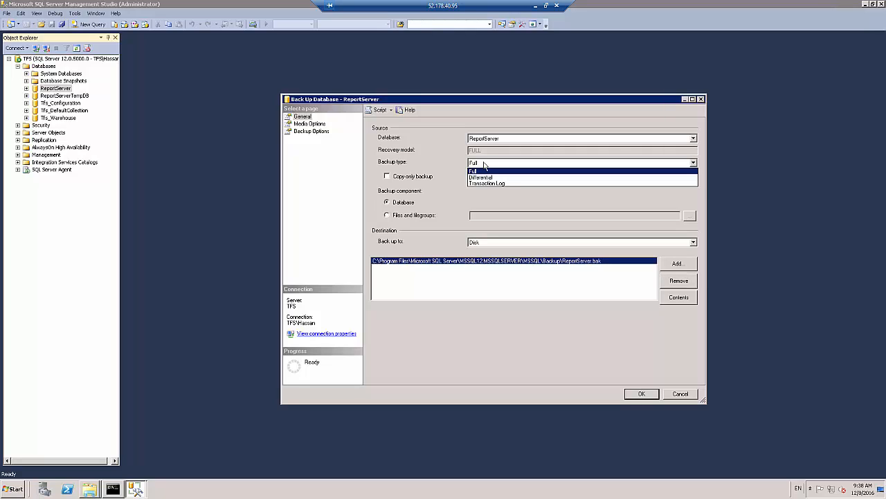
click(485, 166)
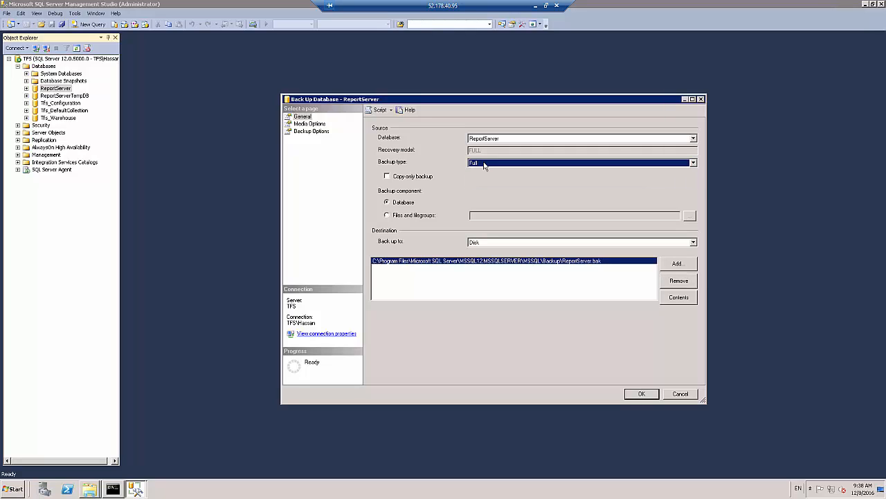
click(313, 124)
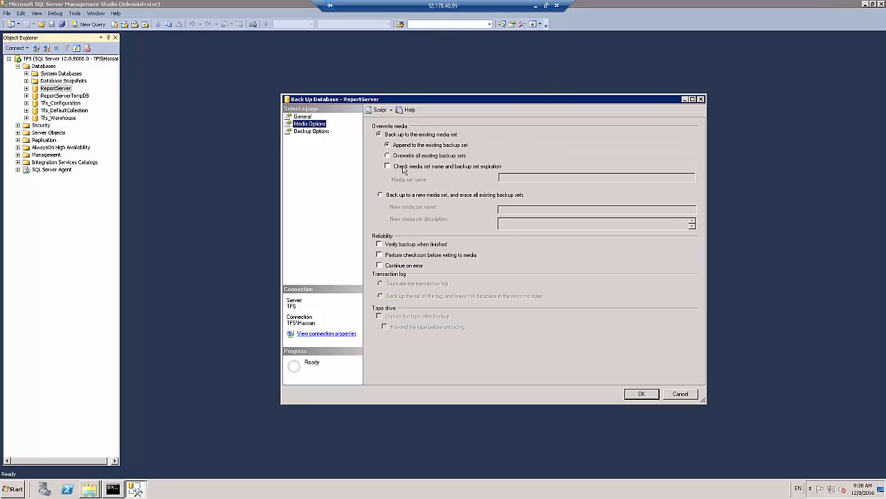
Review the TfsServiceControl quiesce output in Command Prompt and run the full backup of the ReportServer database
click(114, 489)
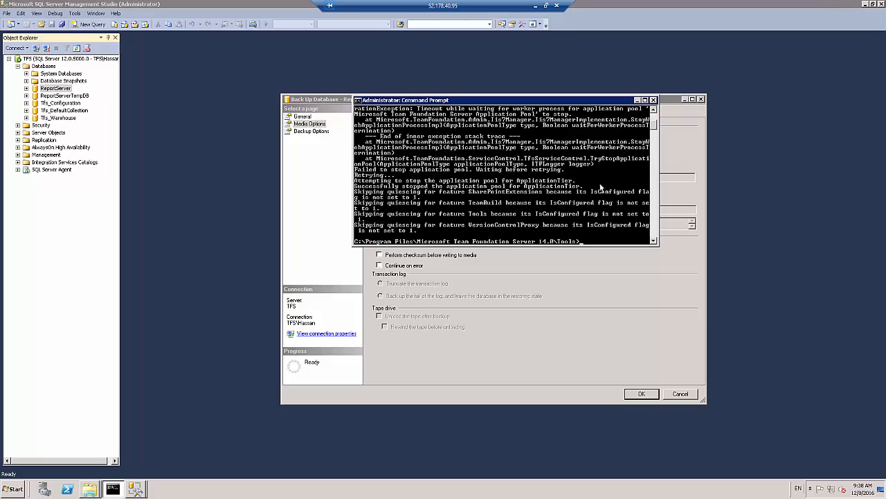
scroll(654, 122, up, 5)
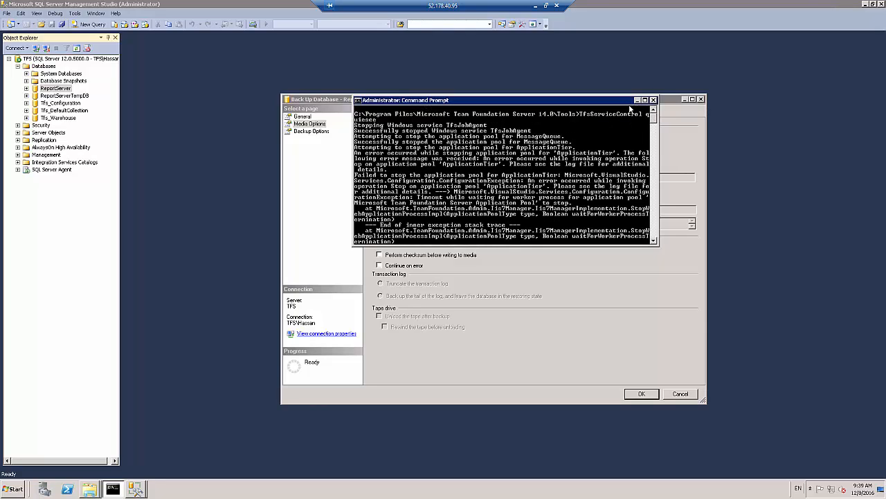
click(637, 101)
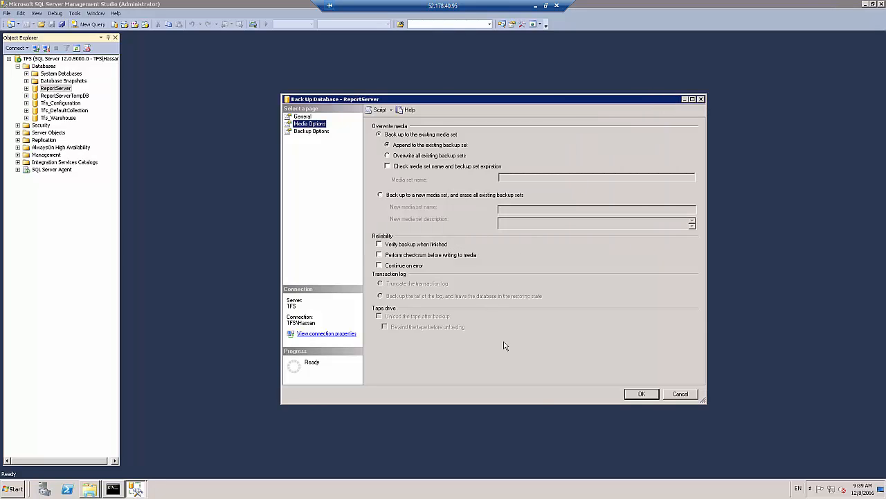
click(642, 393)
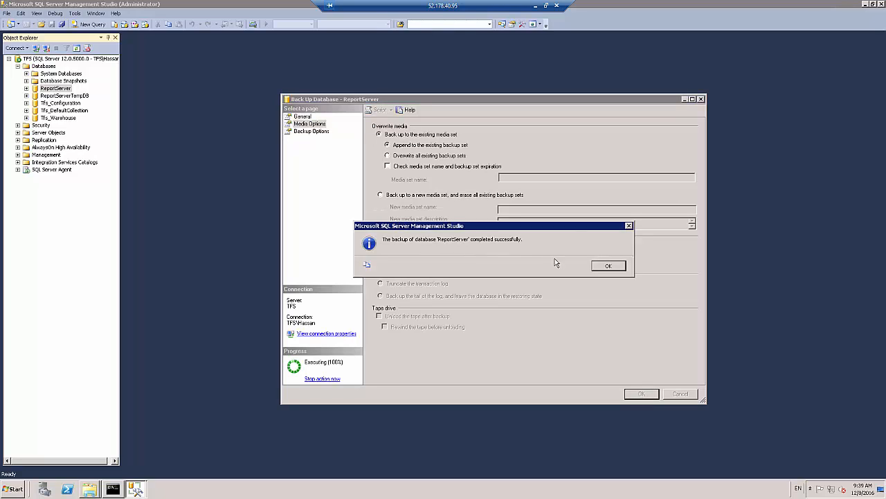
click(602, 267)
Back up the Tfs_Configuration database to its default disk destination, overwriting all existing backup sets
click(81, 97)
right_click(82, 100)
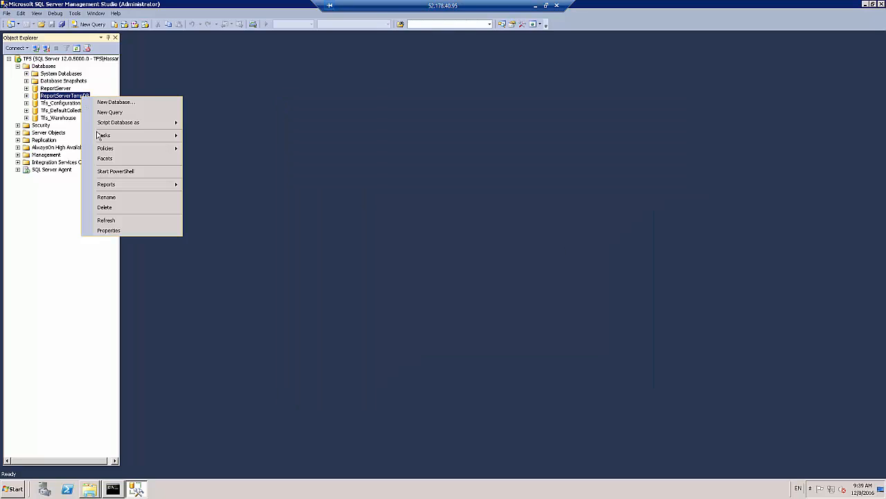
right_click(63, 104)
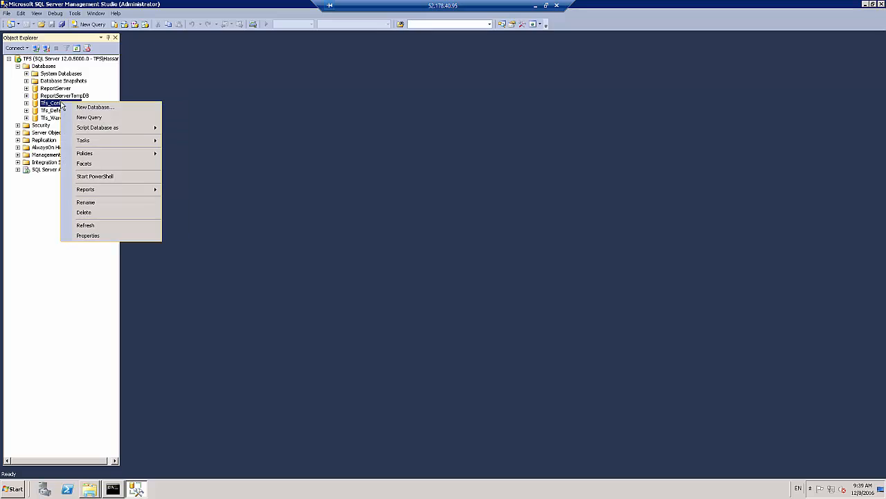
mouse_move(104, 144)
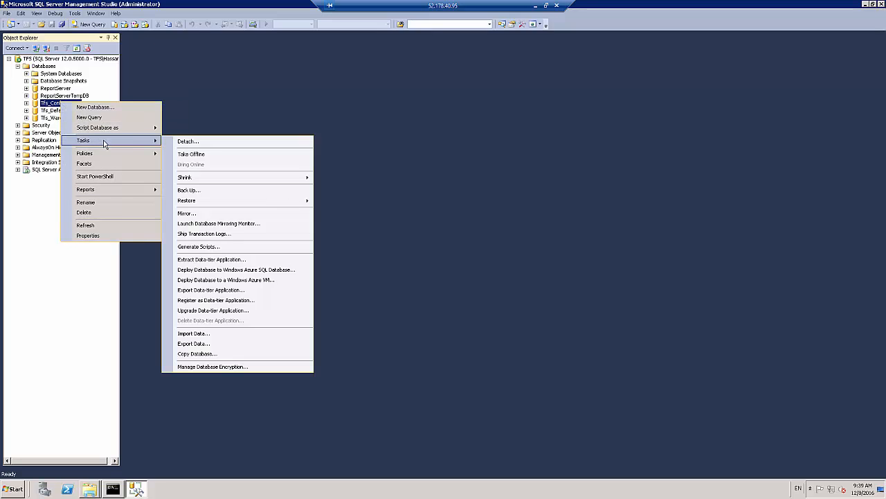
click(202, 192)
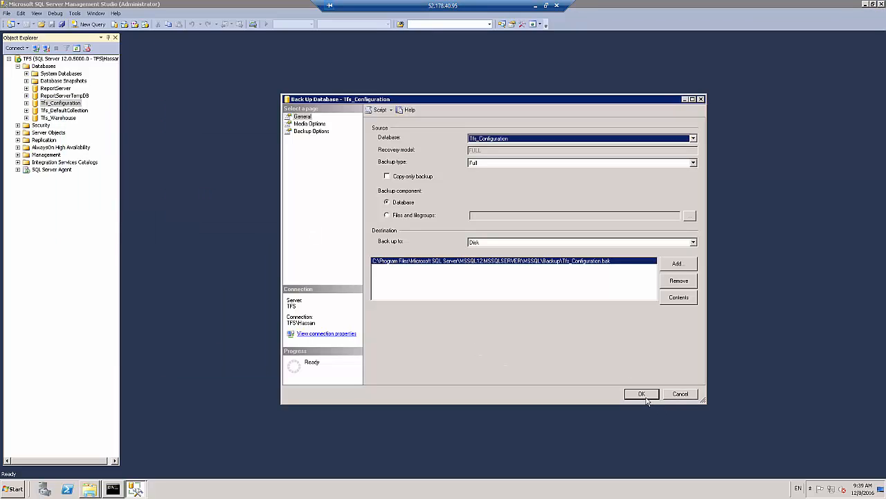
click(316, 124)
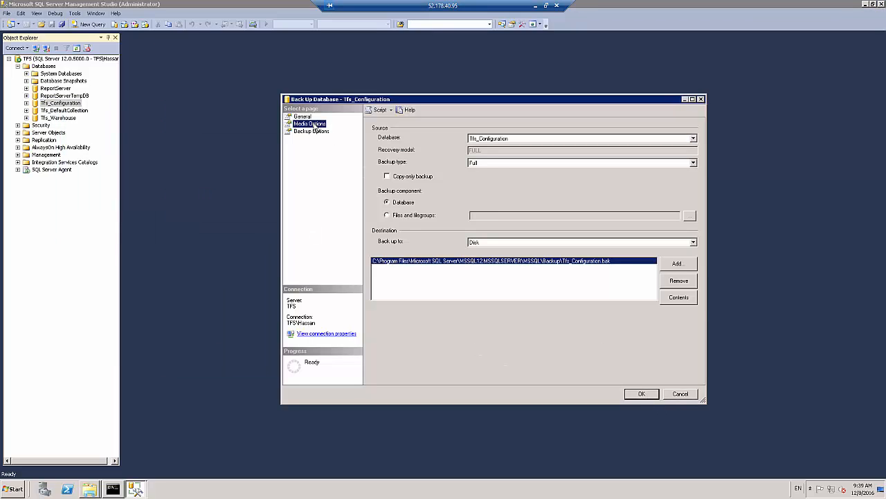
click(397, 156)
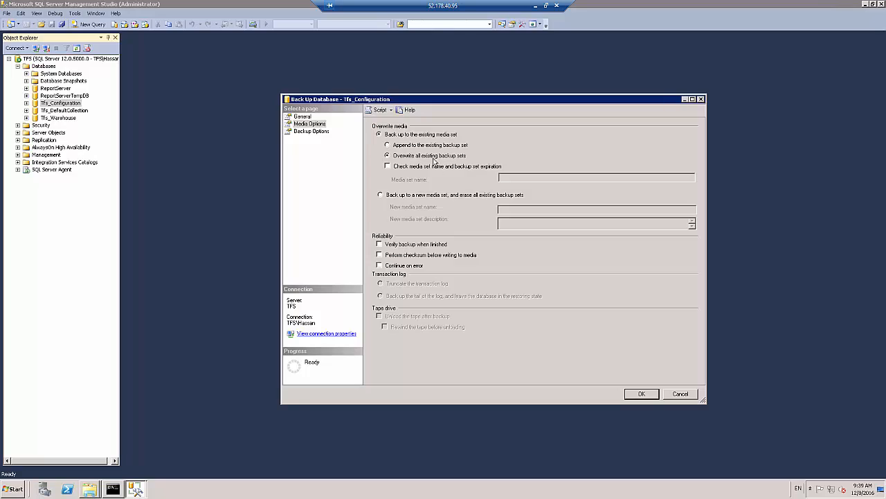
click(639, 396)
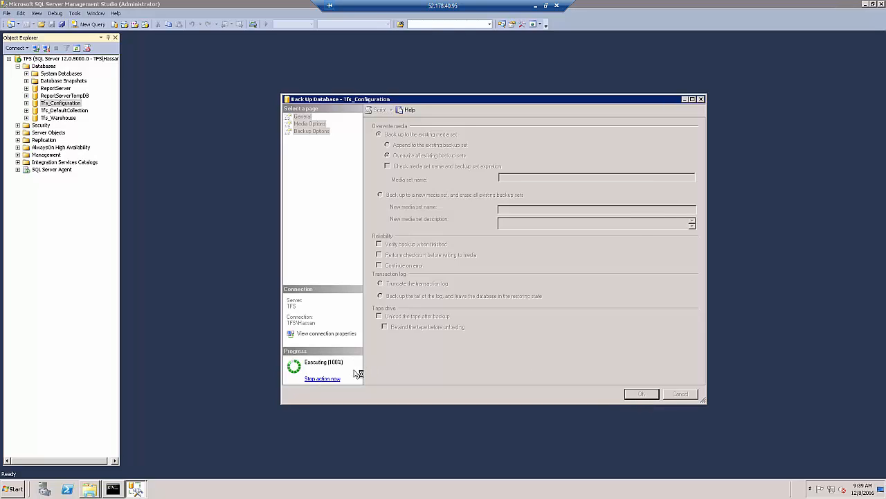
click(623, 266)
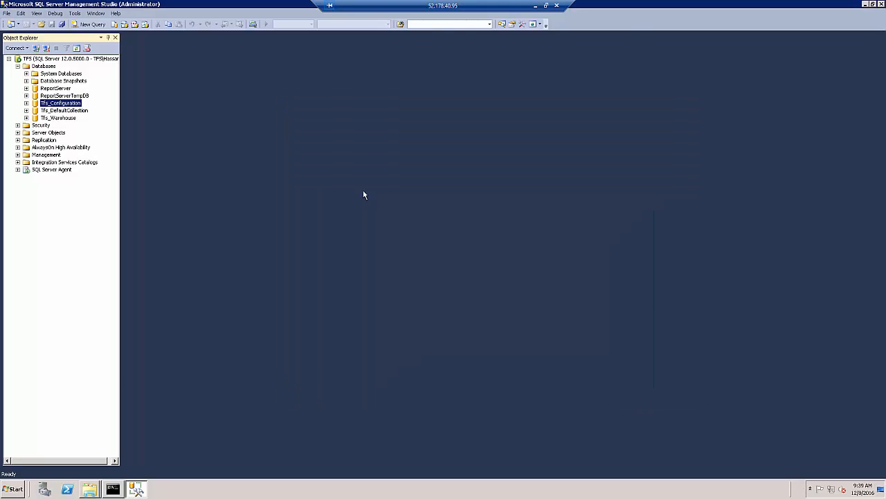
Run a full backup of the Tfs_DefaultCollection database to its default disk destination
click(83, 112)
right_click(84, 113)
mouse_move(114, 148)
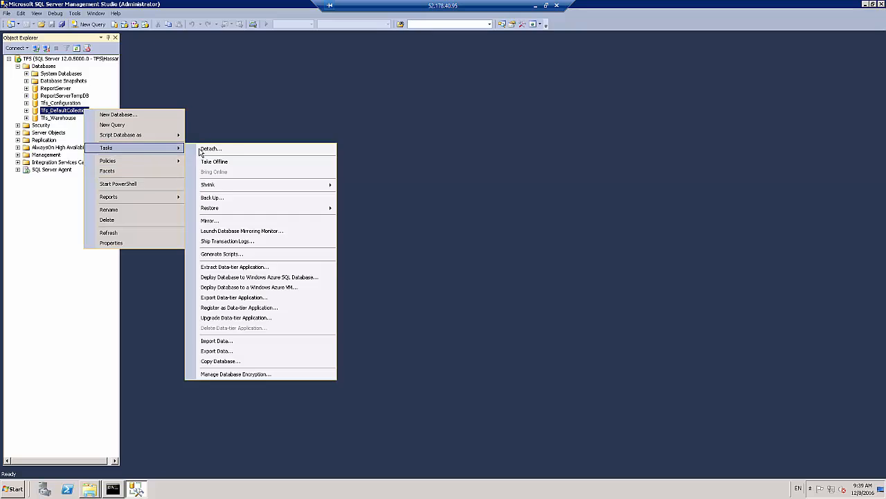
click(212, 199)
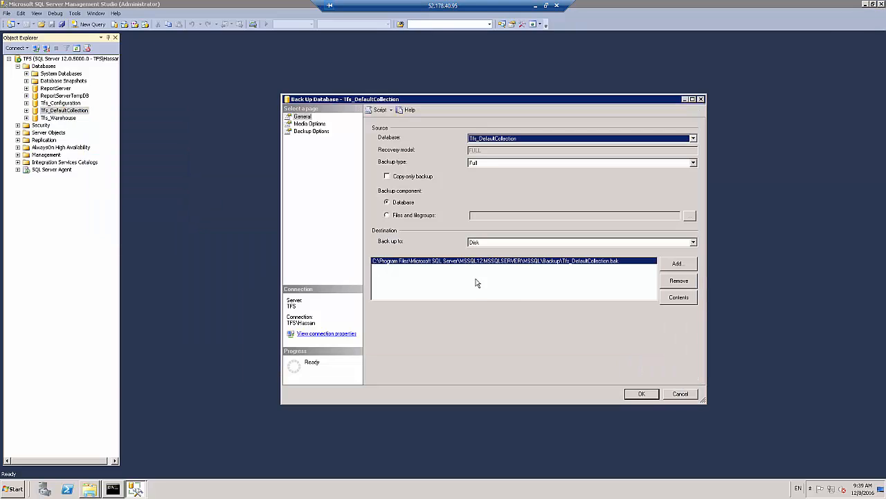
click(639, 393)
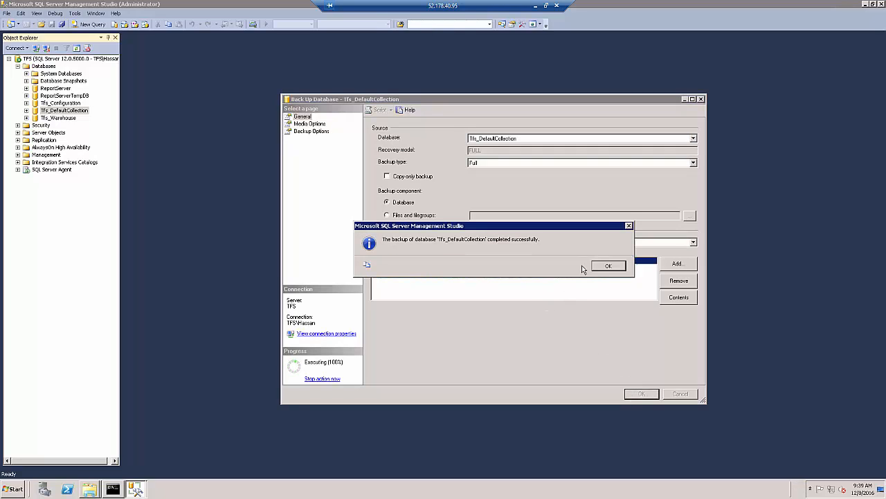
click(612, 266)
Run a full backup of the Tfs_Warehouse database to its default disk destination
right_click(66, 118)
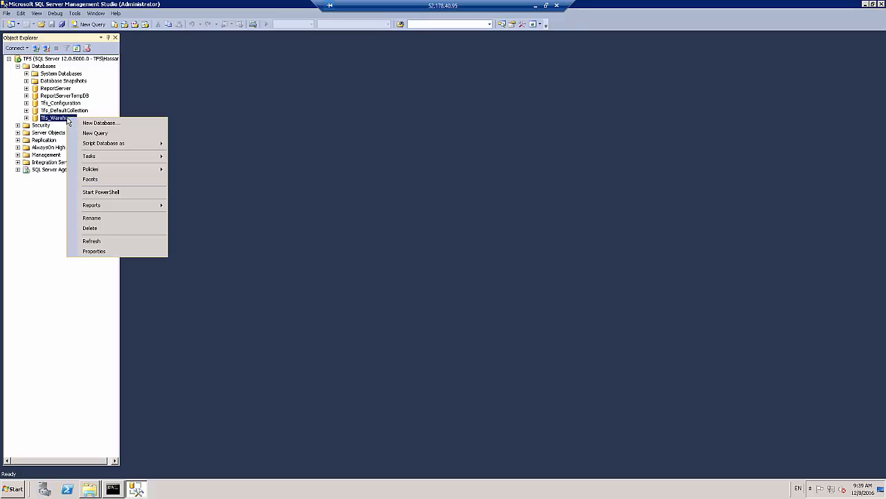
mouse_move(101, 160)
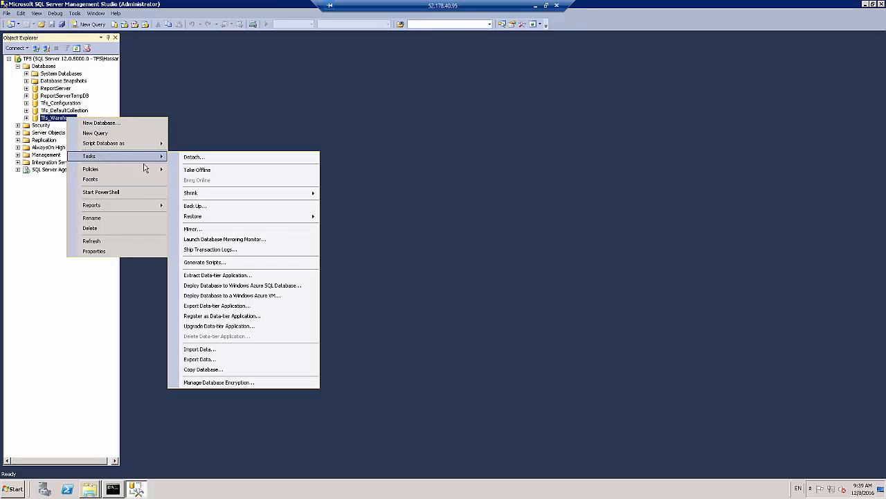
click(198, 207)
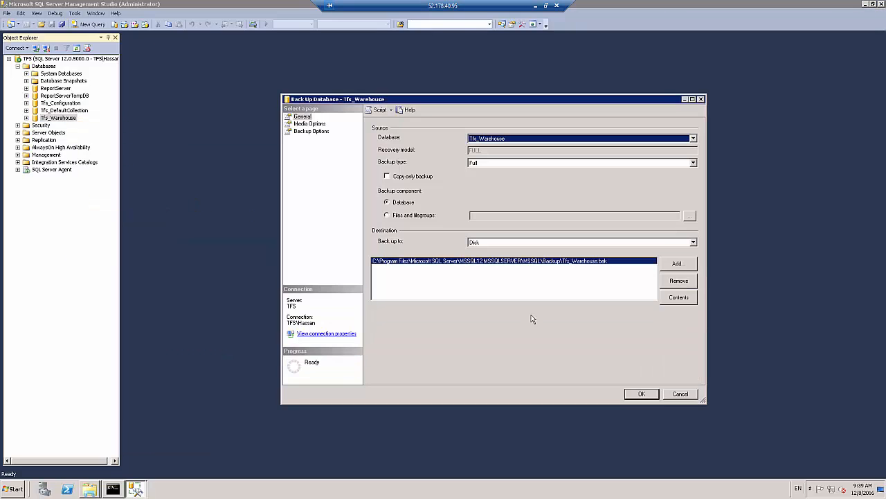
click(637, 395)
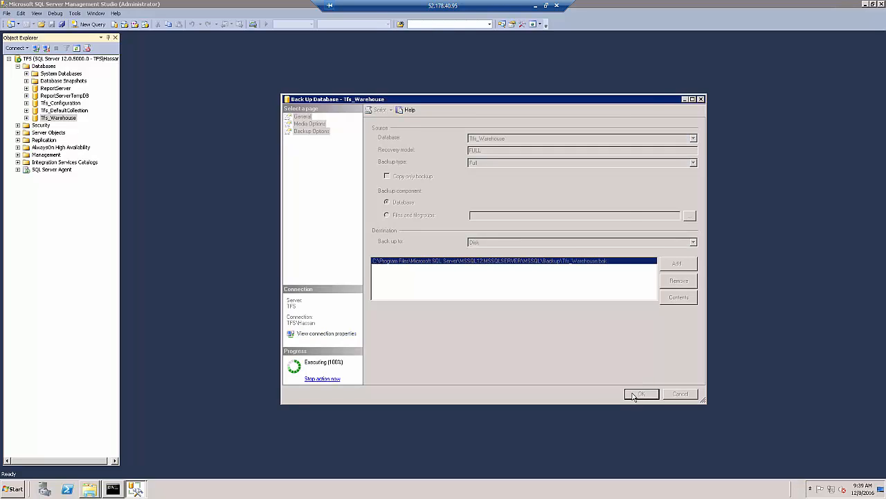
click(607, 266)
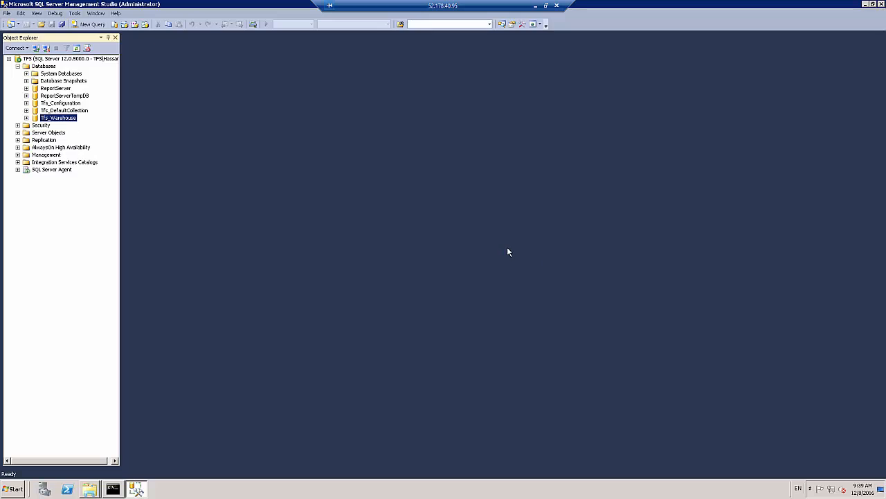
Open the Tfs_Warehouse database properties and show its database files in a maximized window
right_click(70, 120)
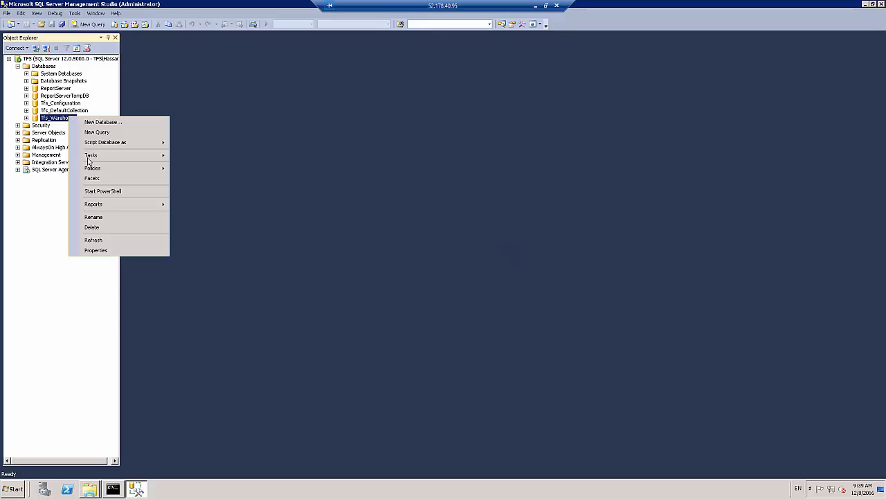
click(97, 250)
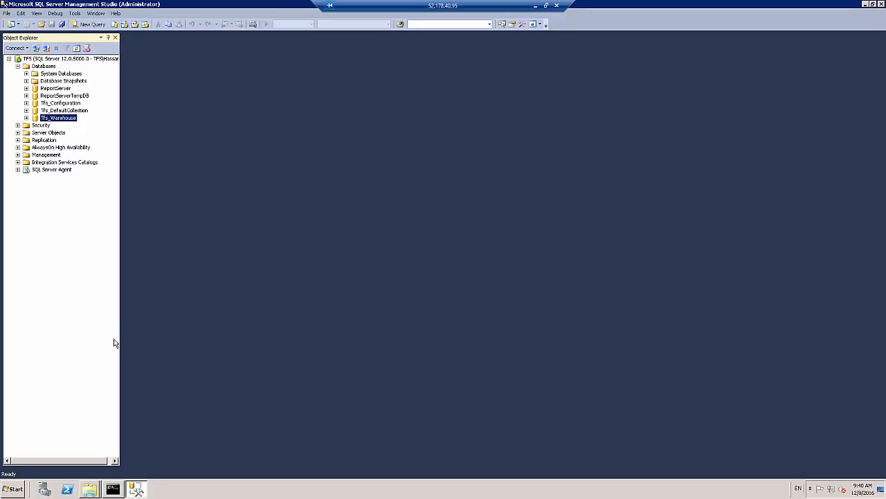
right_click(59, 121)
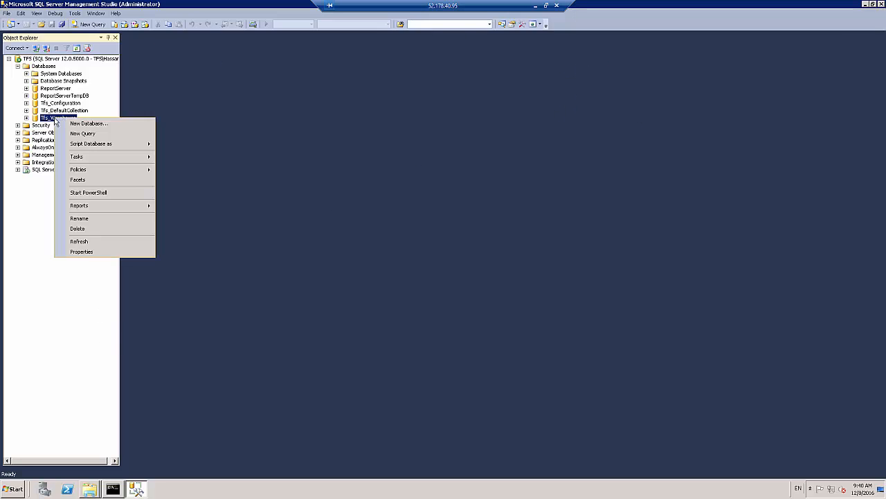
click(82, 251)
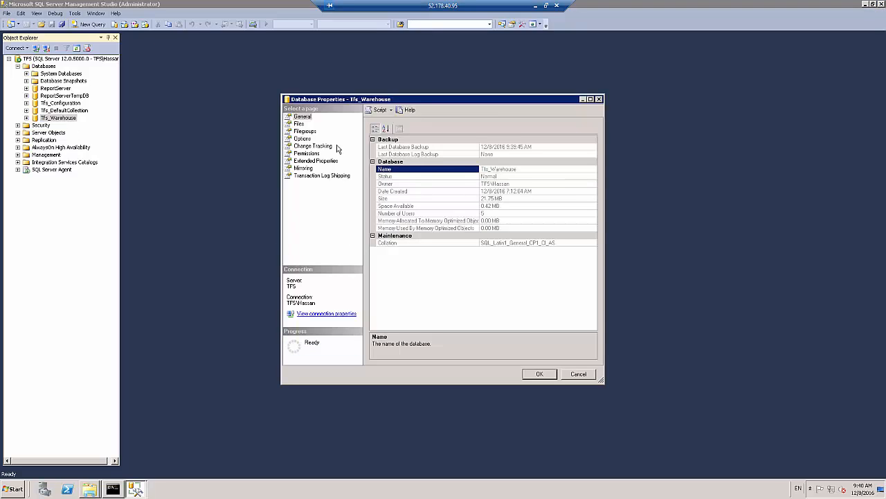
click(298, 123)
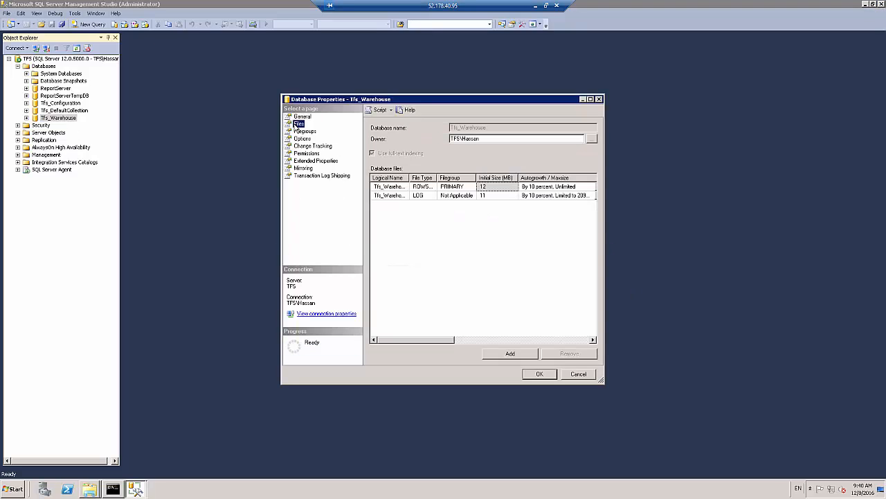
click(590, 100)
Examine the logical name, path and file name of the Tfs_Warehouse data file, and copy its path
click(528, 93)
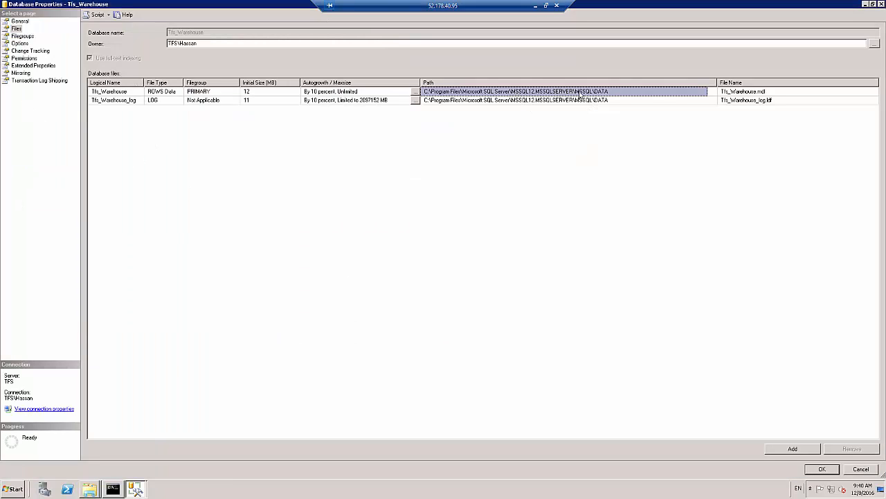
click(126, 94)
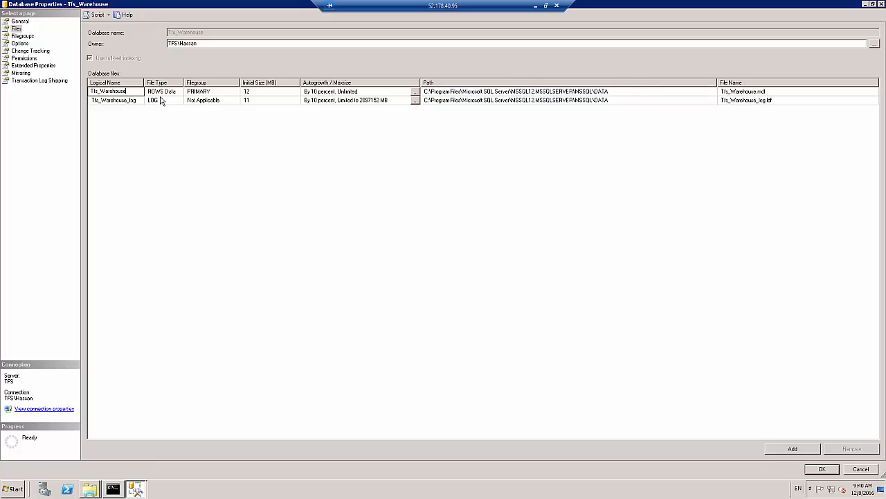
click(625, 93)
click(759, 93)
click(609, 94)
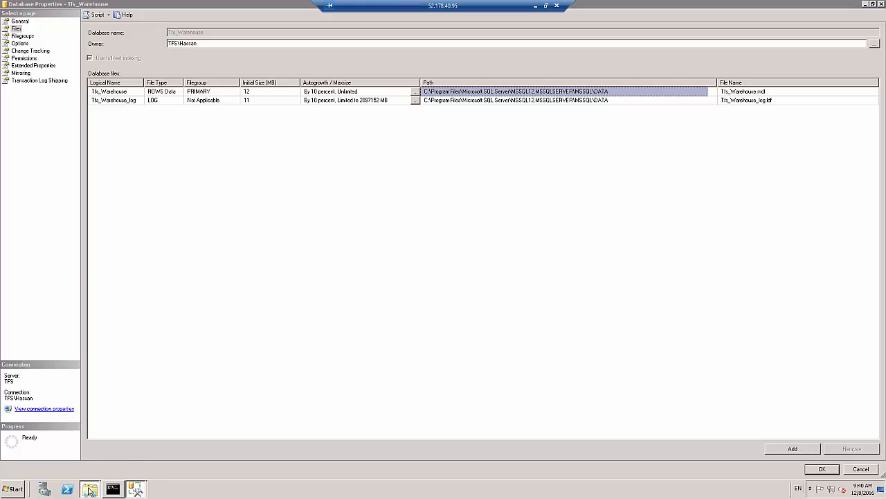
Switch to Windows Explorer, go to C:\Program Files\Microsoft SQL Server\MSSQL12.MSSQLSERVER\MSSQL\DATA and select all the files there
mouse_move(88, 489)
click(104, 470)
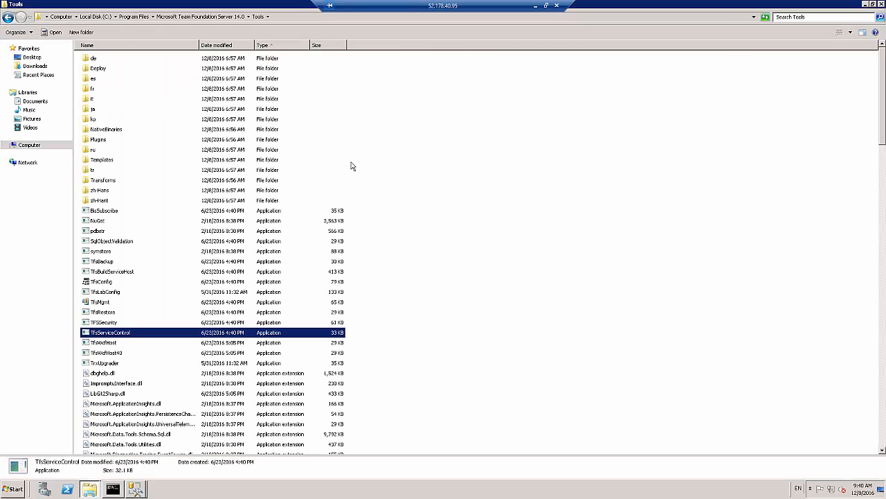
click(319, 17)
text(C:\Program Files\Microsoft SQL Server\MSSQL12.MSSQLSERVER\MSSQL\DATA)
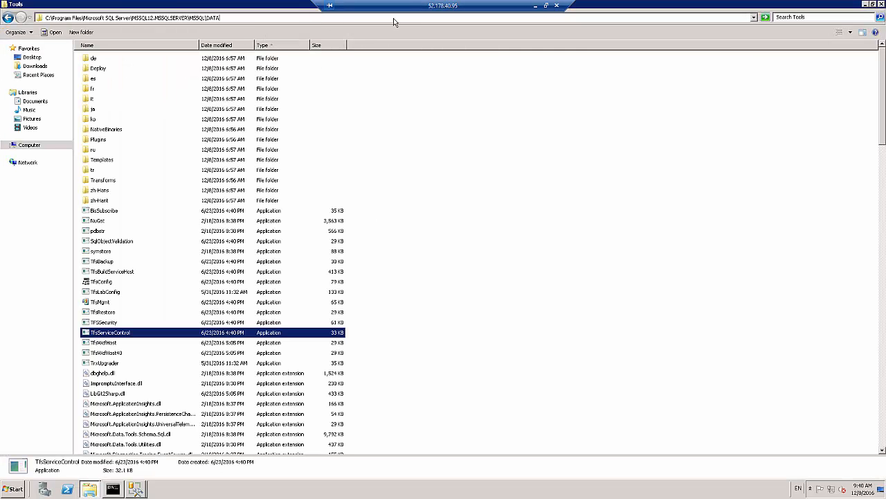
key(Return)
drag(242, 339, 124, 196)
key(ctrl+a)
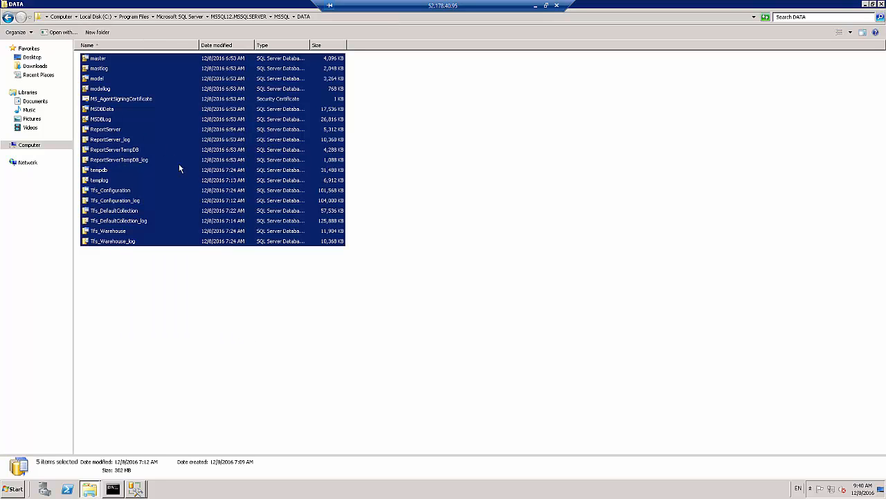
Try to copy the Tfs_Warehouse and Tfs_Warehouse_log database files to the root of Local Disk (C:)
click(118, 267)
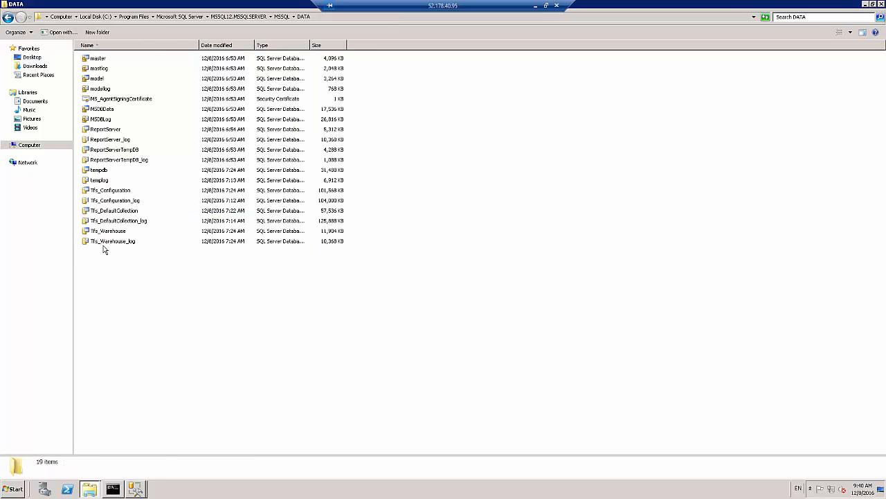
click(104, 243)
ctrl+click(102, 235)
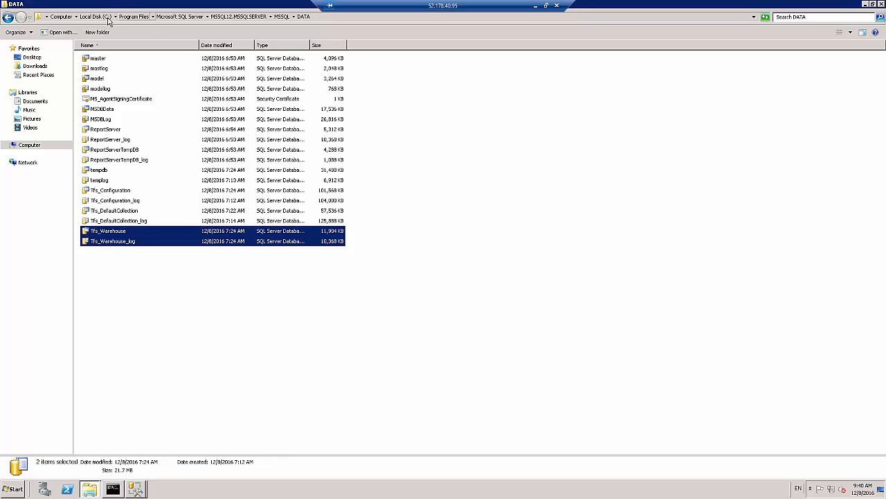
click(96, 16)
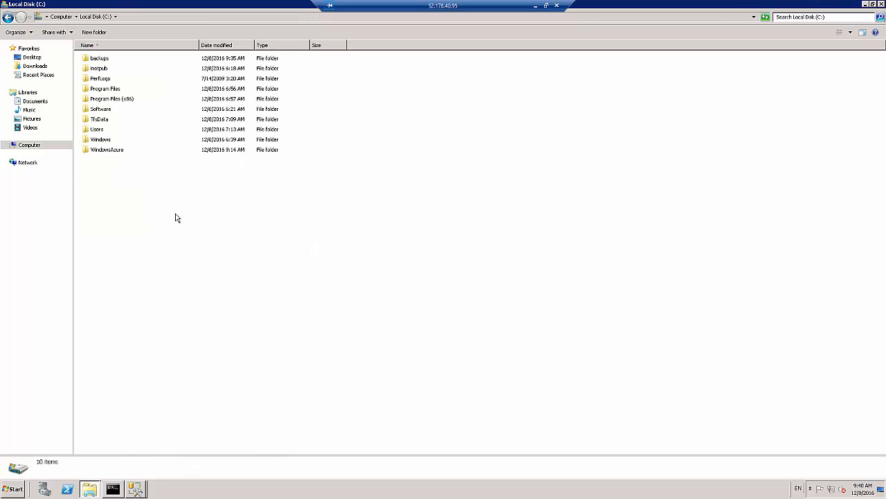
key(ctrl+v)
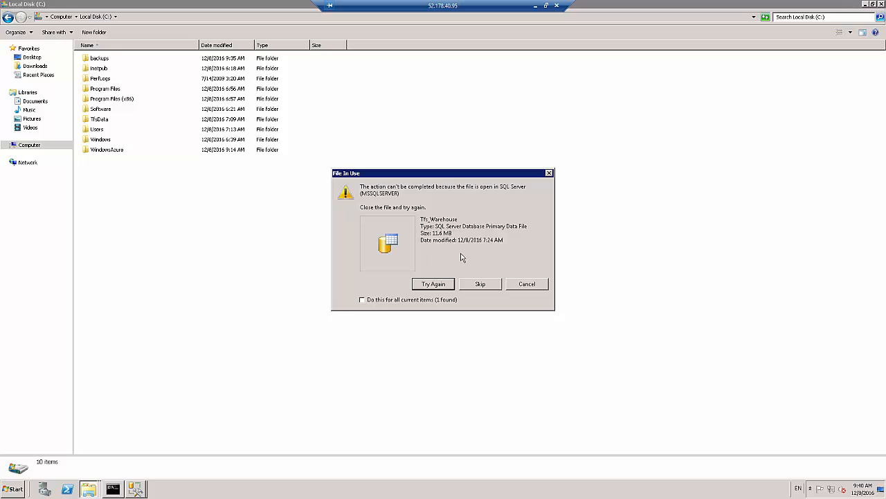
click(526, 281)
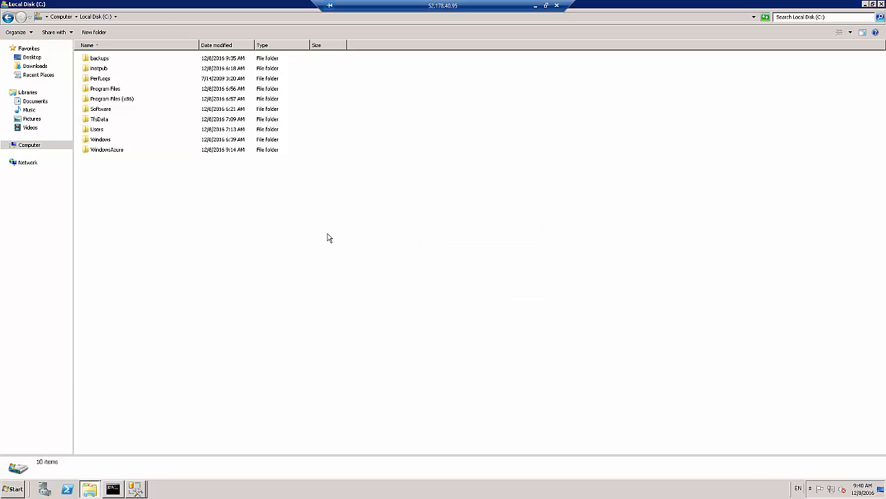
Switch to SQL Server Management Studio, close the Tfs_Warehouse properties and look up the Detach task for that database
click(136, 489)
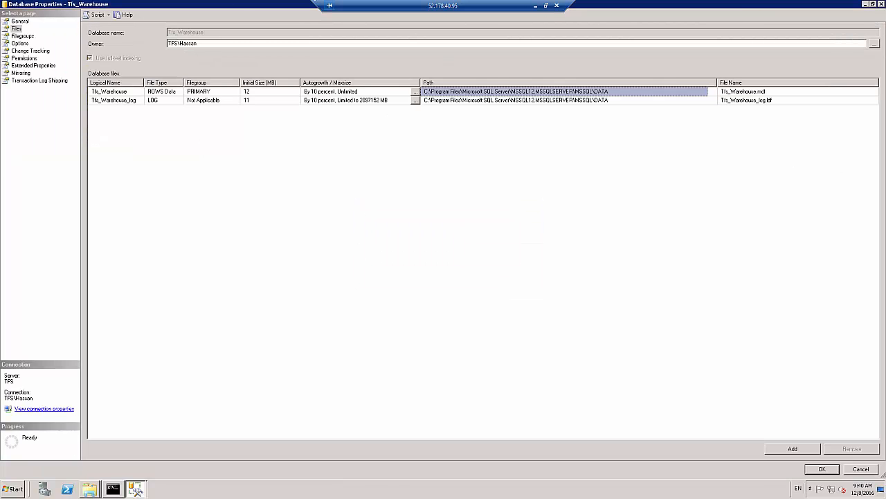
click(861, 469)
key(alt+Tab)
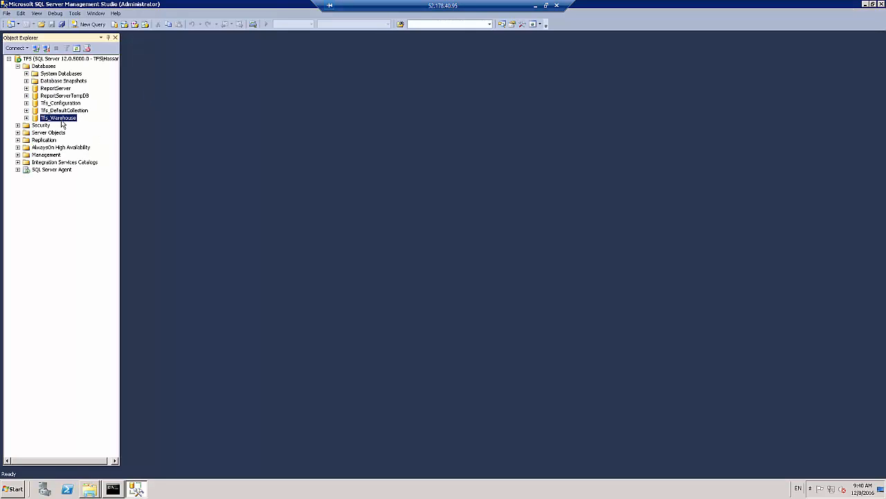
right_click(51, 117)
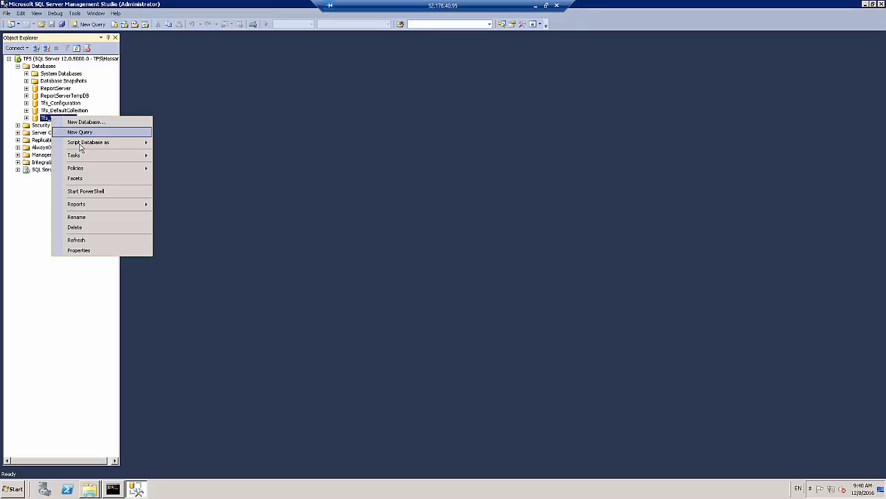
mouse_move(85, 161)
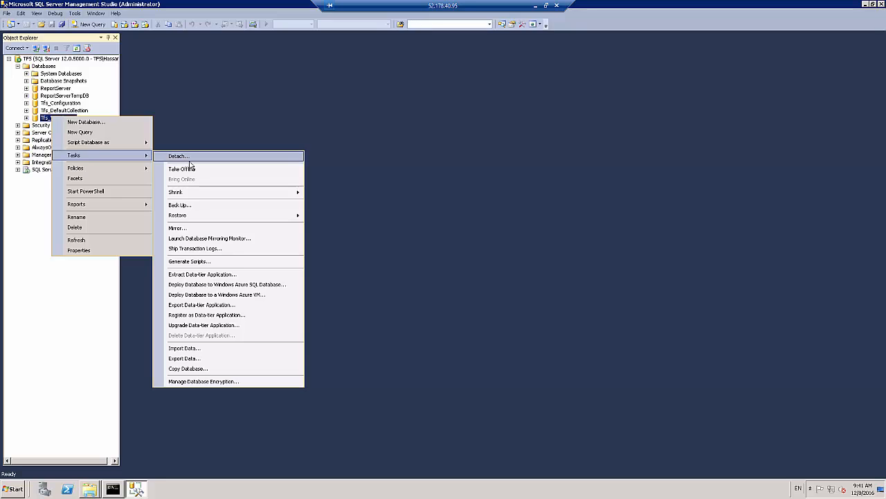
View the .mdf files in the DATA folder that can be added for attaching databases, and cancel without attaching any
right_click(33, 67)
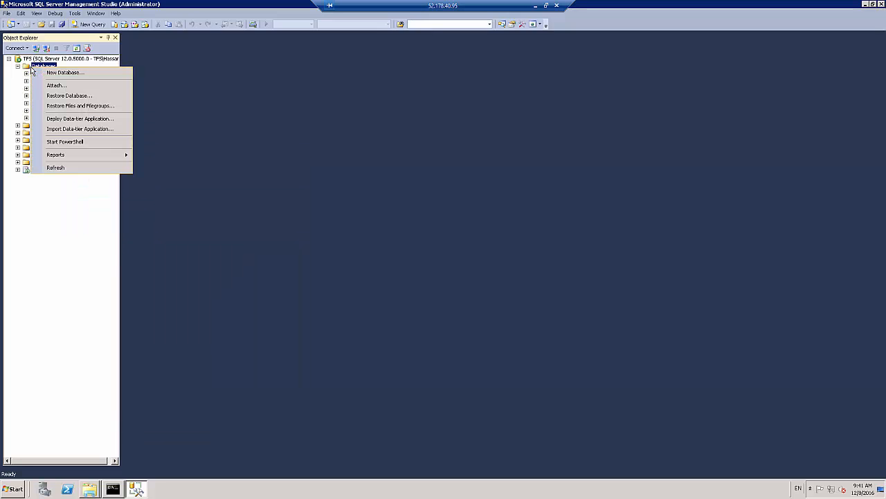
click(54, 86)
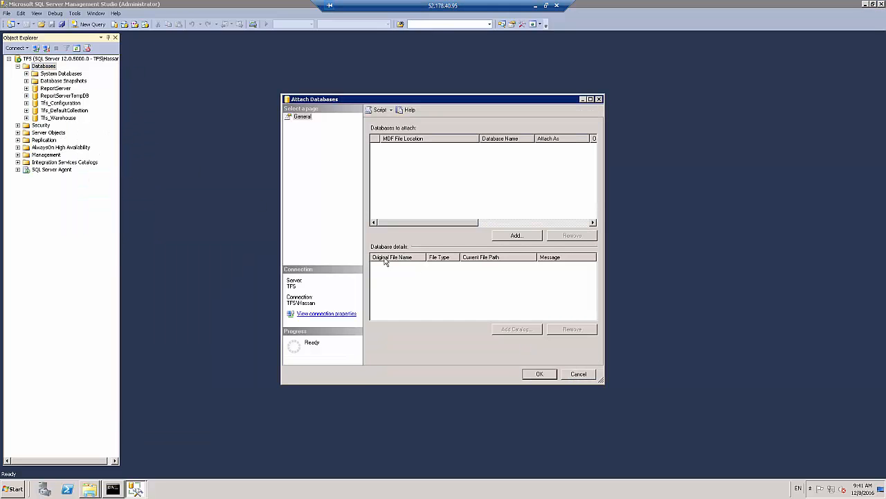
click(516, 236)
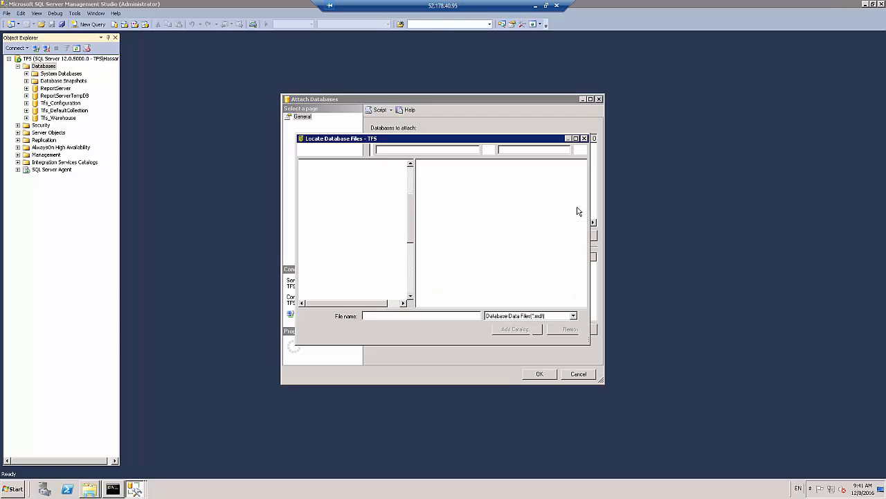
click(439, 165)
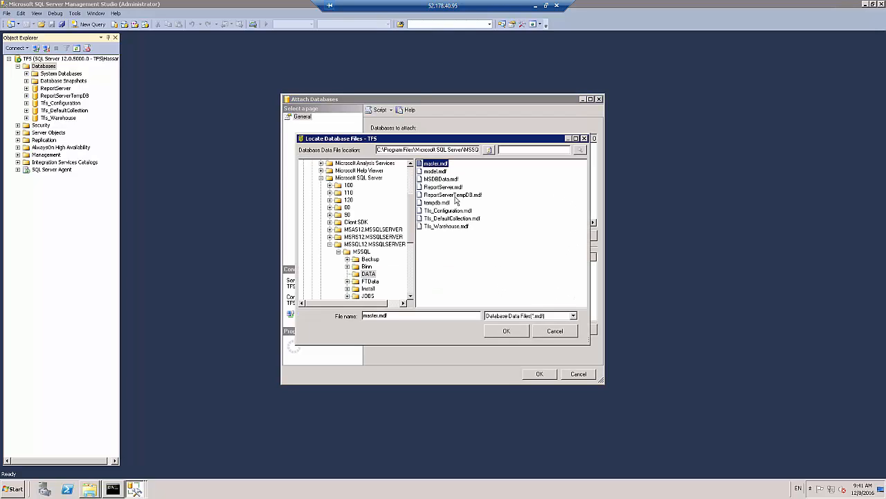
click(568, 338)
click(578, 374)
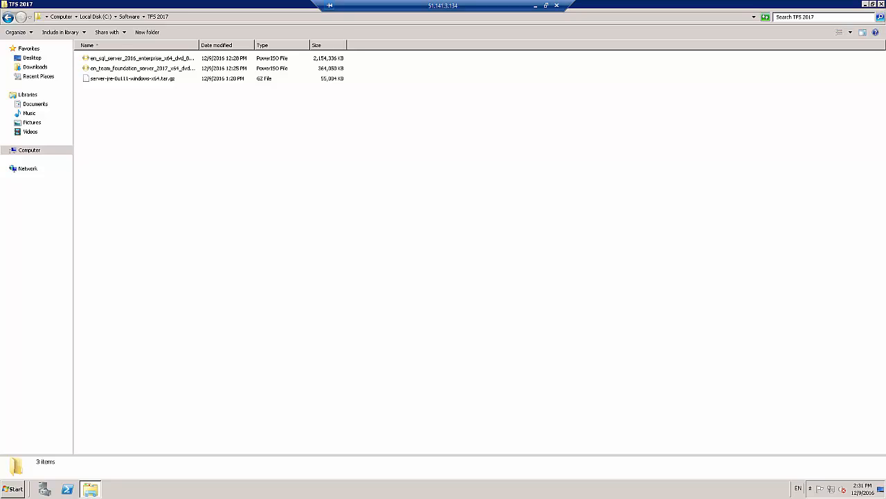
Widen the Name column to read the installer file names in the TFS 2017 folder, and check the server's system information
click(138, 61)
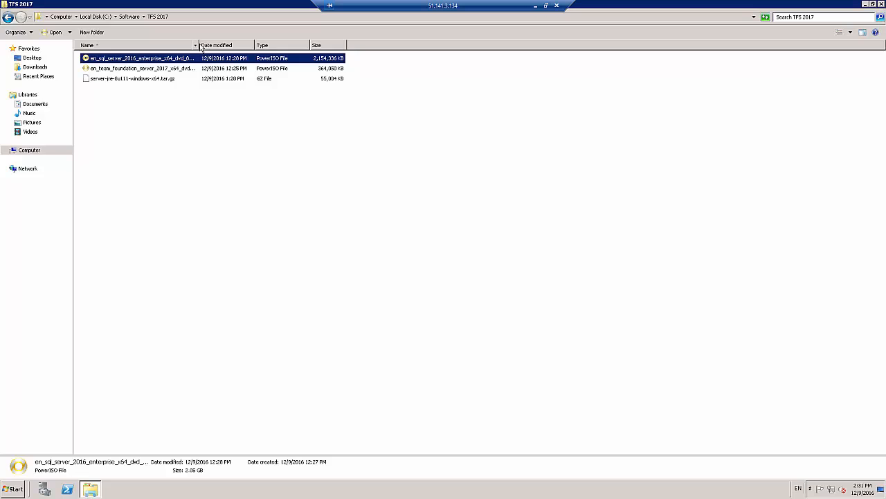
drag(199, 45, 305, 45)
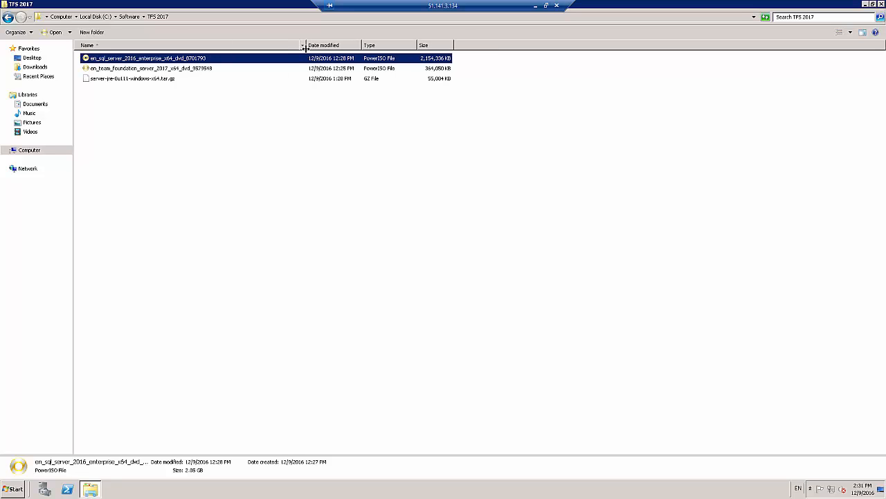
click(13, 489)
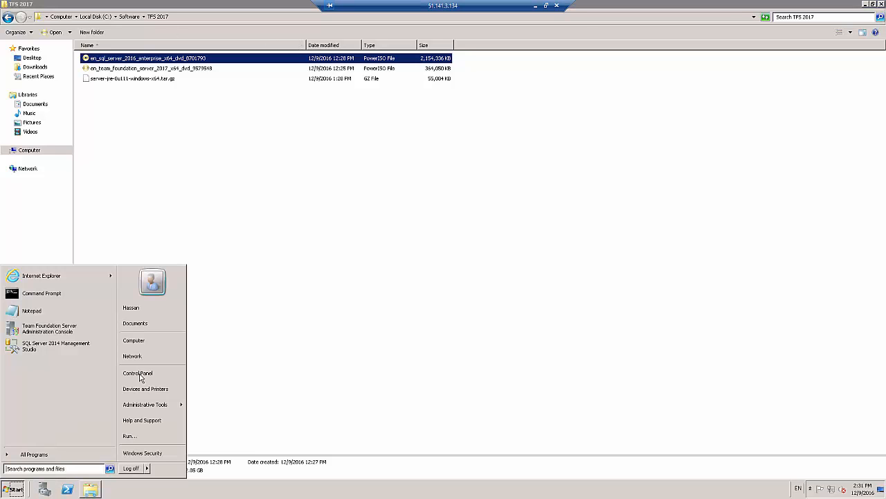
right_click(156, 343)
click(181, 409)
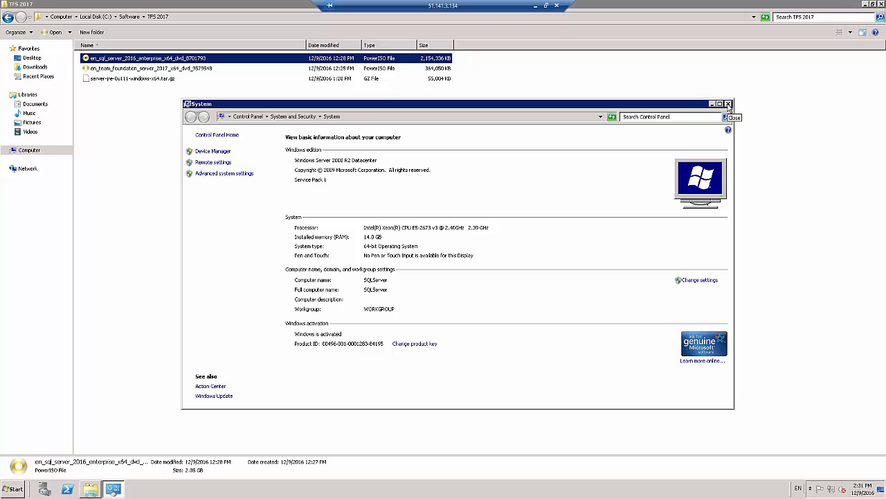
click(728, 104)
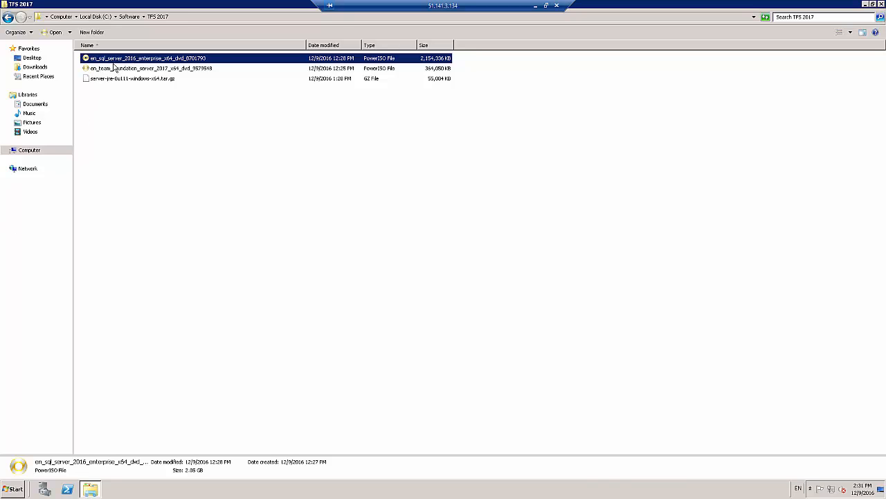
Run SQL Server 2016 setup from CD Drive (E:) and start an upgrade from a previous version of SQL Server
click(42, 149)
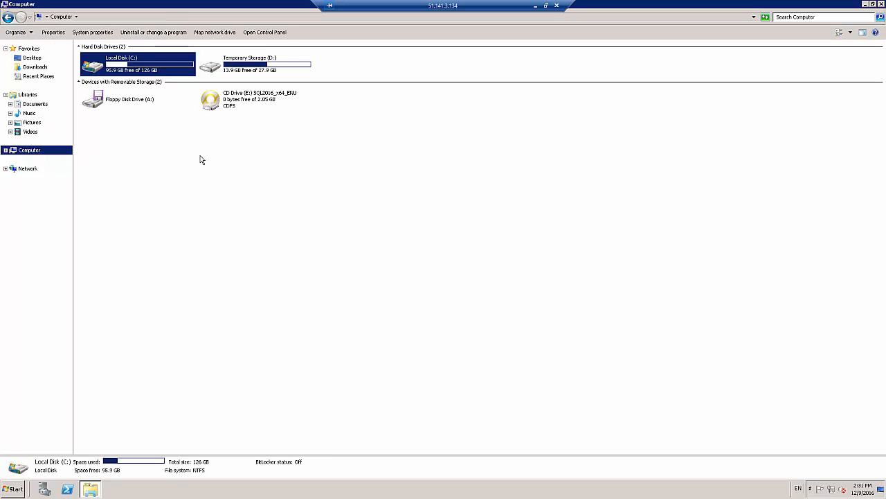
double_click(229, 104)
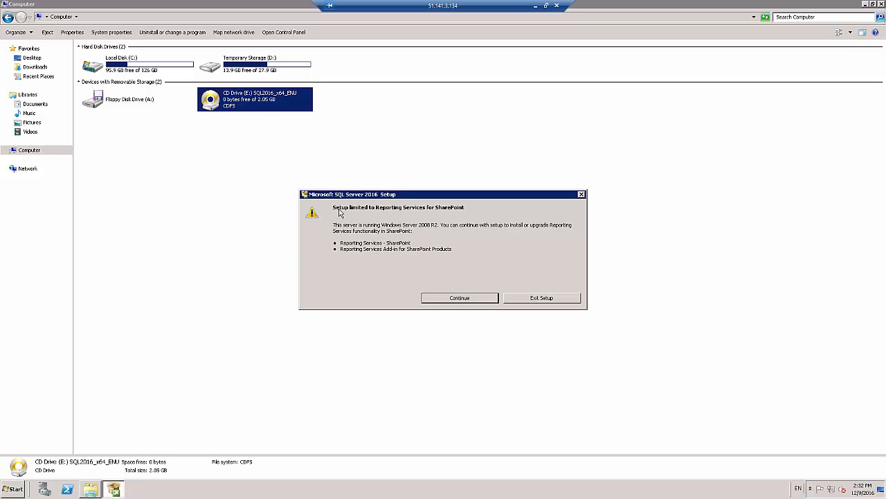
click(461, 301)
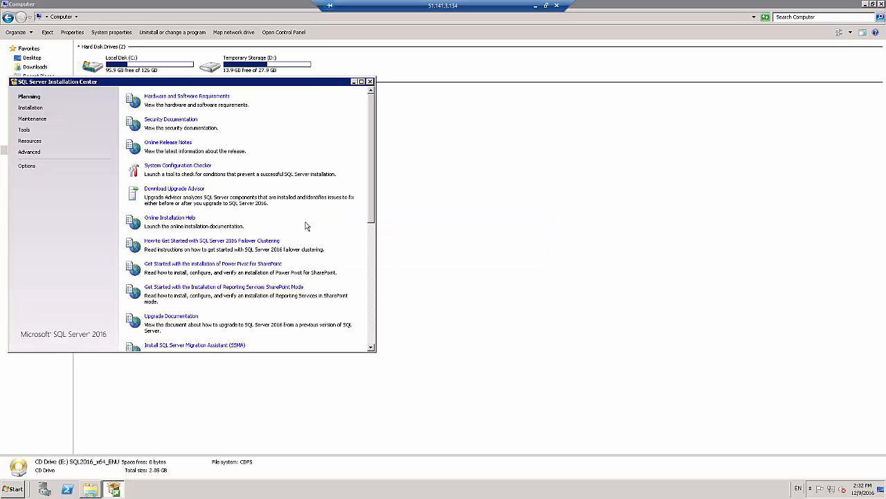
click(31, 108)
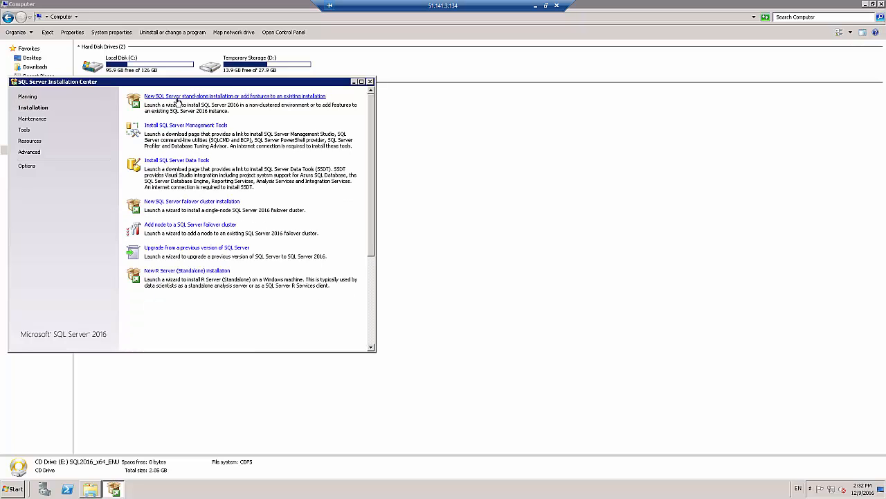
click(178, 251)
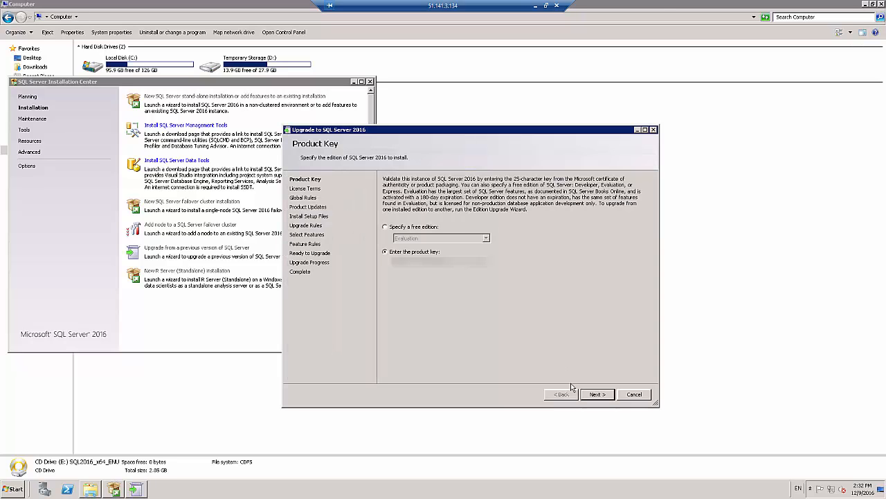
Accept the license terms, keep the SQL Server product updates included and try to proceed past the Select Features page
click(596, 398)
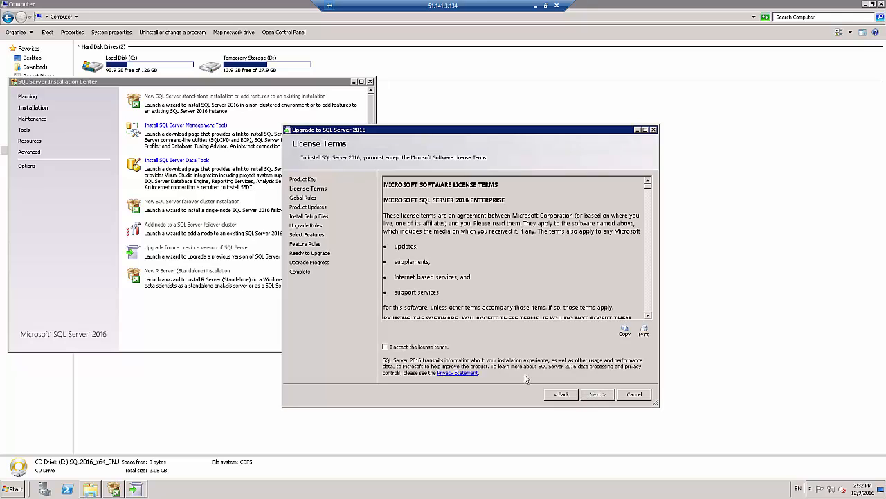
click(429, 348)
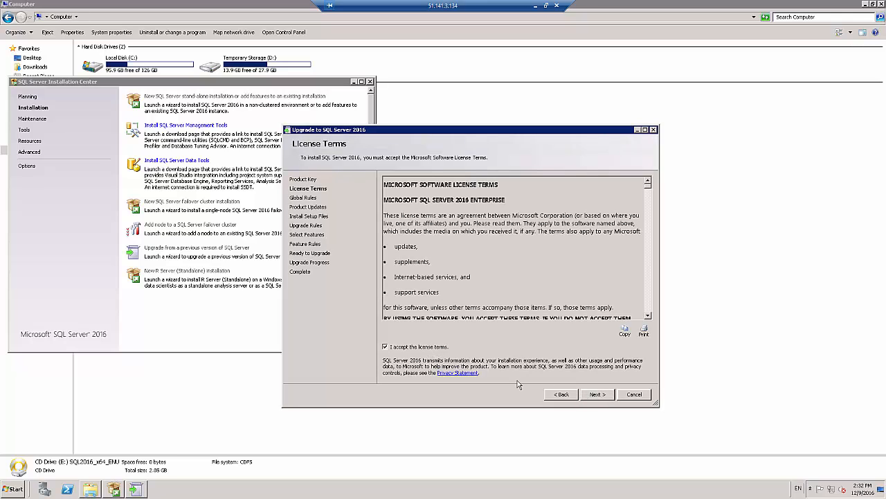
click(597, 396)
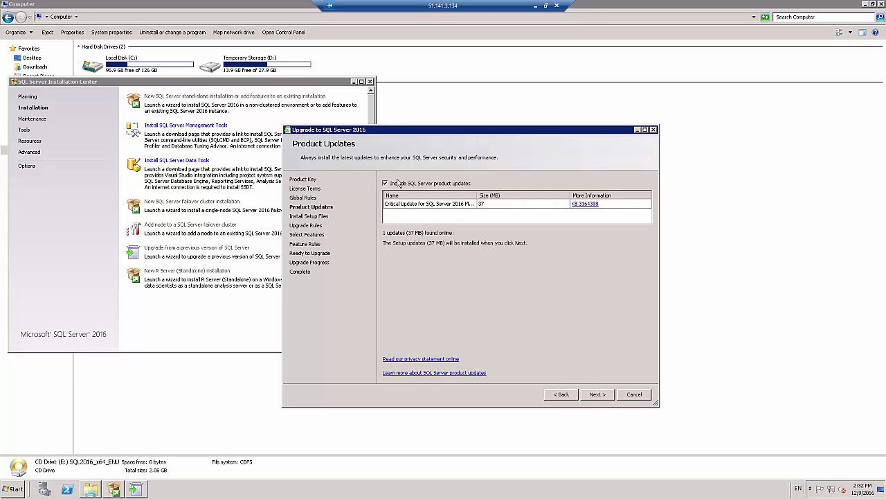
click(597, 394)
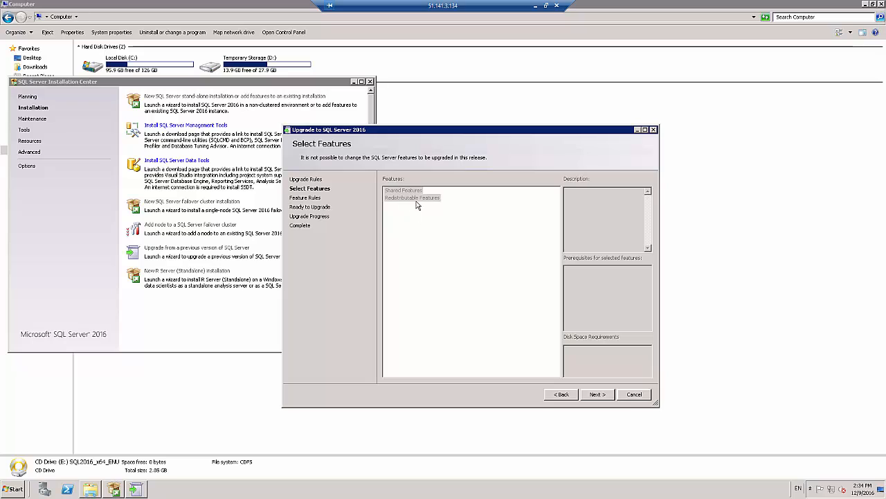
click(598, 394)
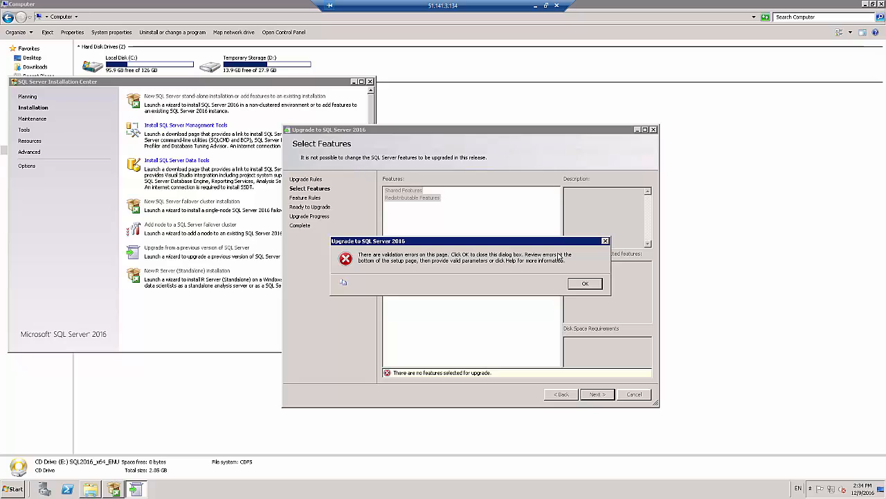
Cancel the SQL Server 2016 upgrade and close the SQL Server Installation Center
click(586, 286)
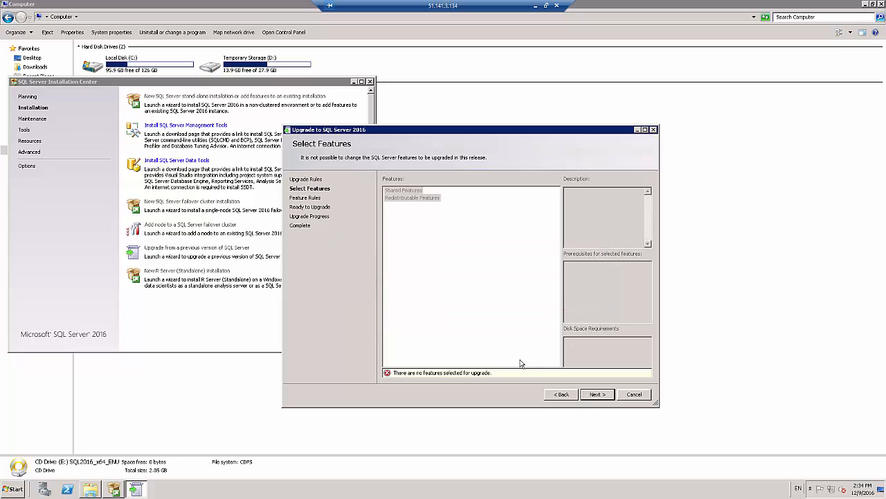
click(635, 398)
click(548, 282)
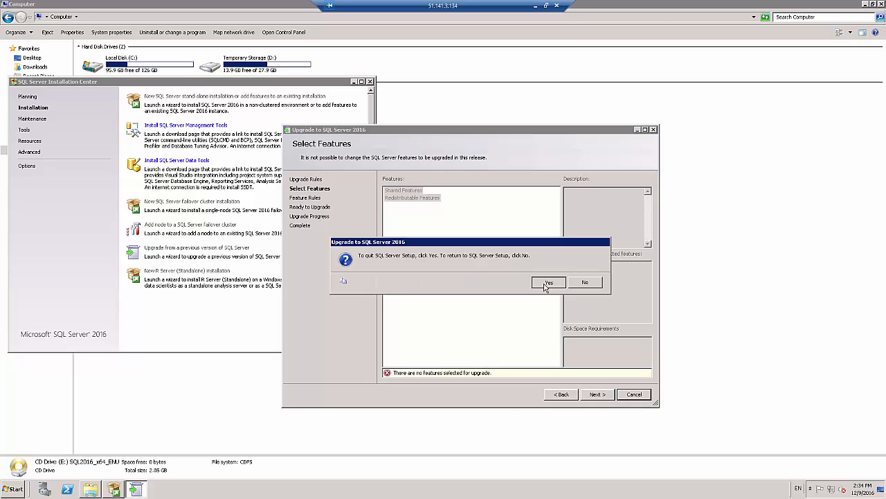
click(370, 82)
Unmount the SQL Server 2016 image from drive E: with PowerISO and open Local Disk (C:)
right_click(267, 104)
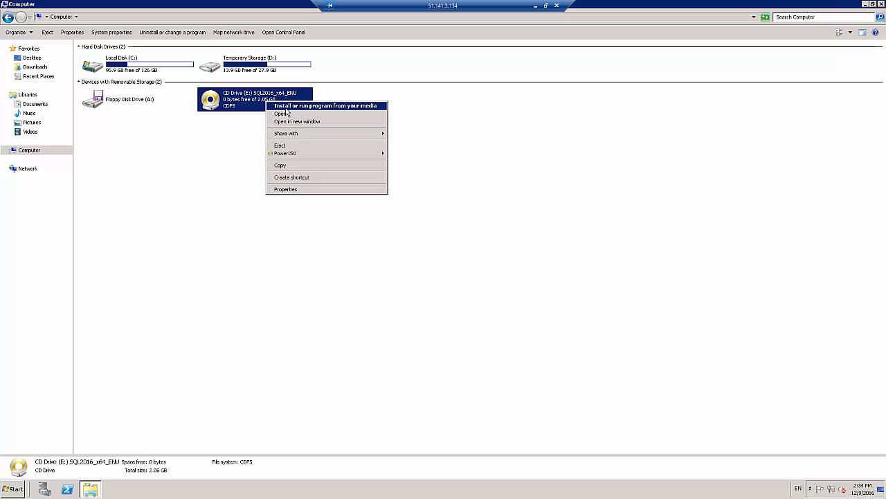
mouse_move(286, 154)
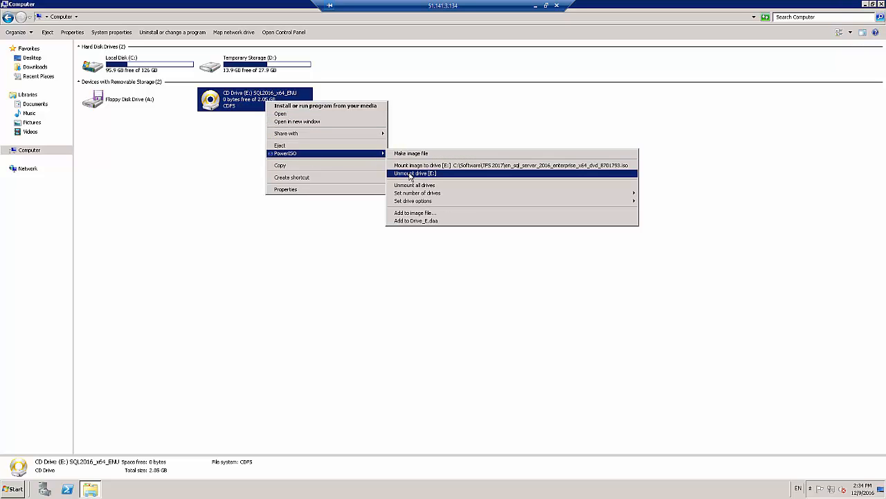
click(410, 174)
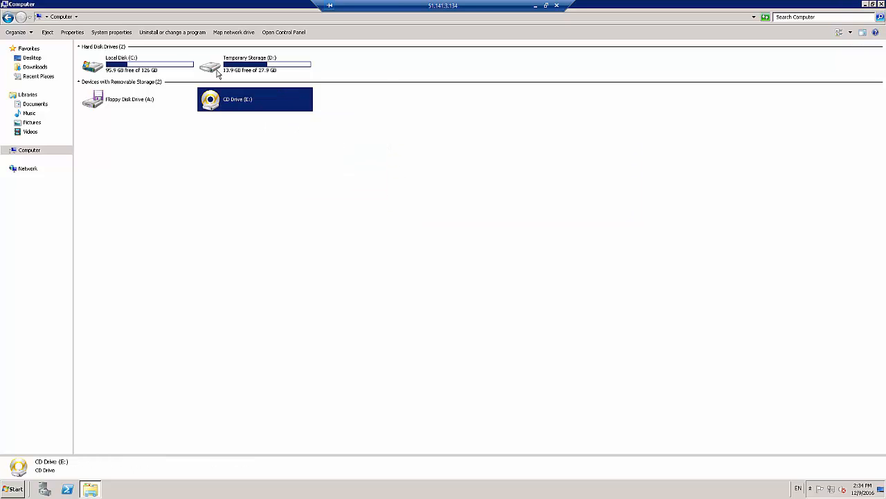
double_click(180, 63)
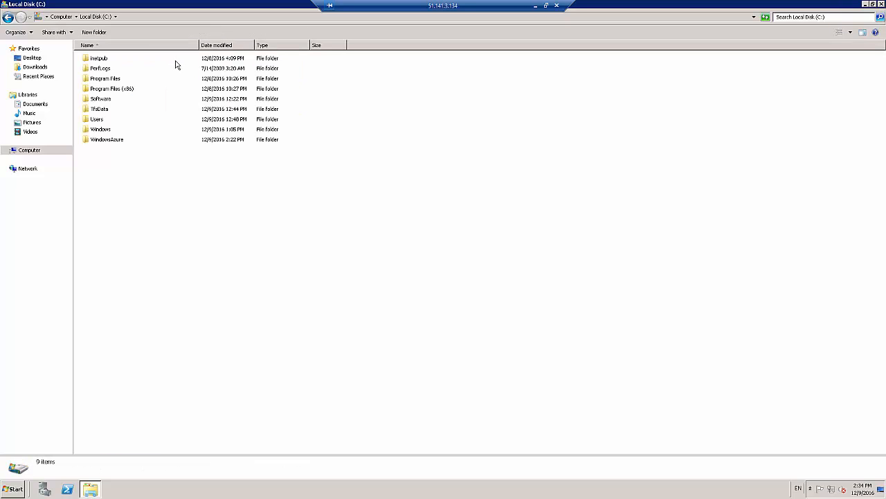
Open the TFS 2017 folder inside C:\Software and select the en_team_foundation_server_2017_x64_dvd_9579548 image
double_click(110, 100)
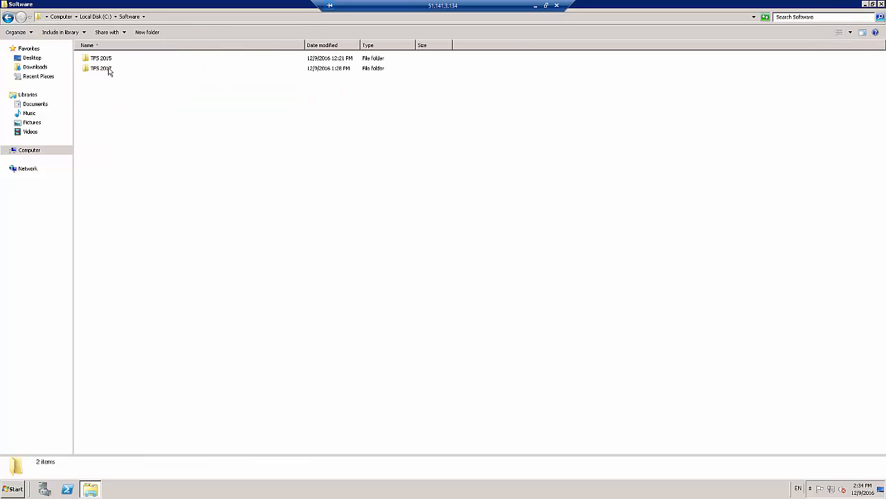
double_click(111, 69)
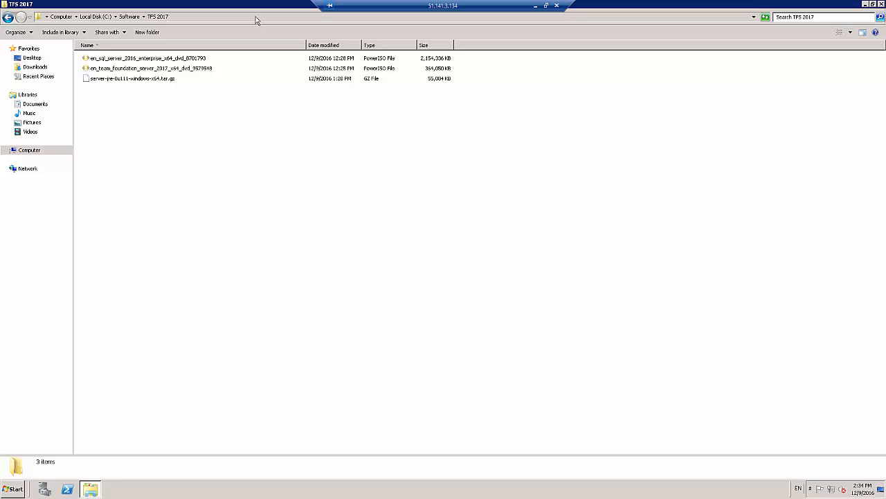
click(151, 59)
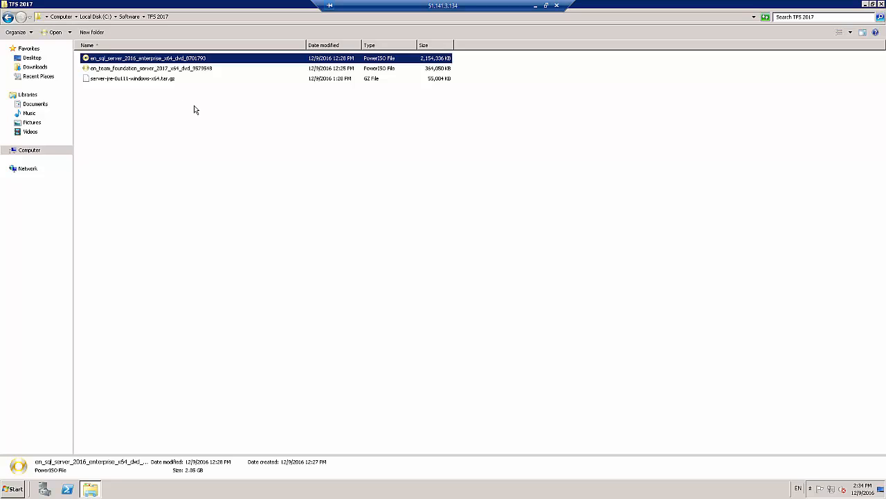
click(153, 71)
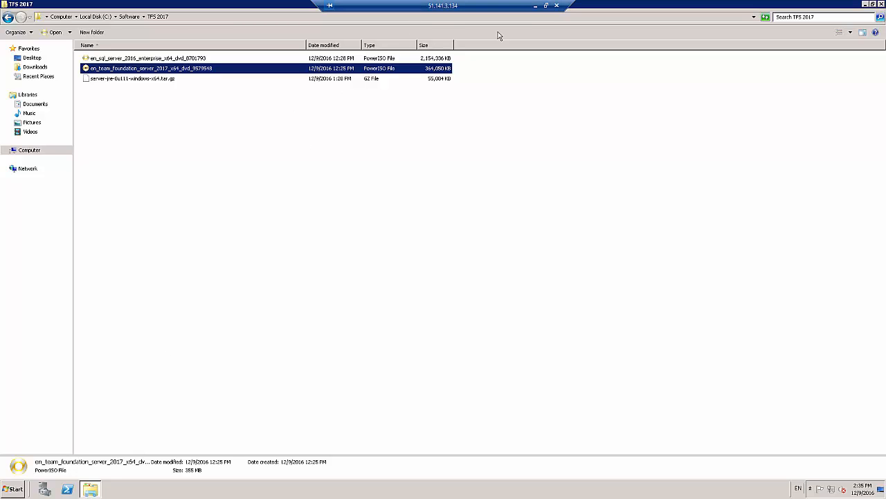
Switch to the Azure portal, review the SQLServer virtual machine's essentials and monitoring charts, and return to the remote desktop session
click(535, 10)
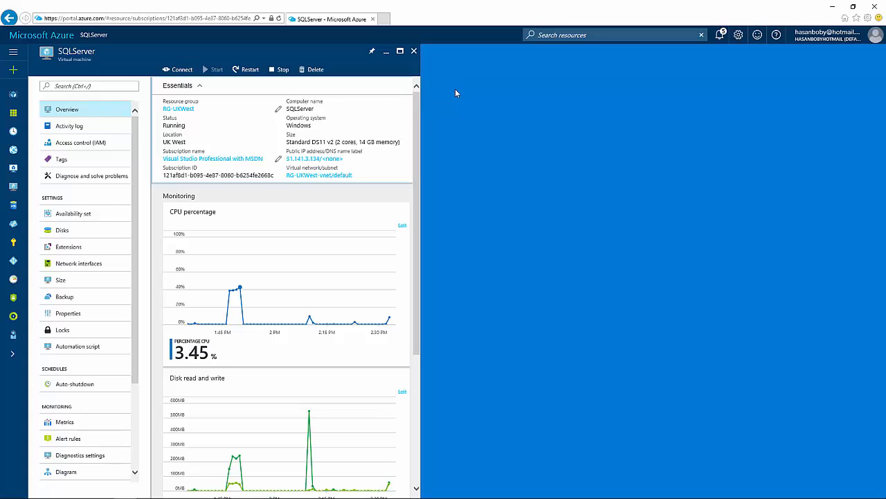
scroll(283, 277, down, 3)
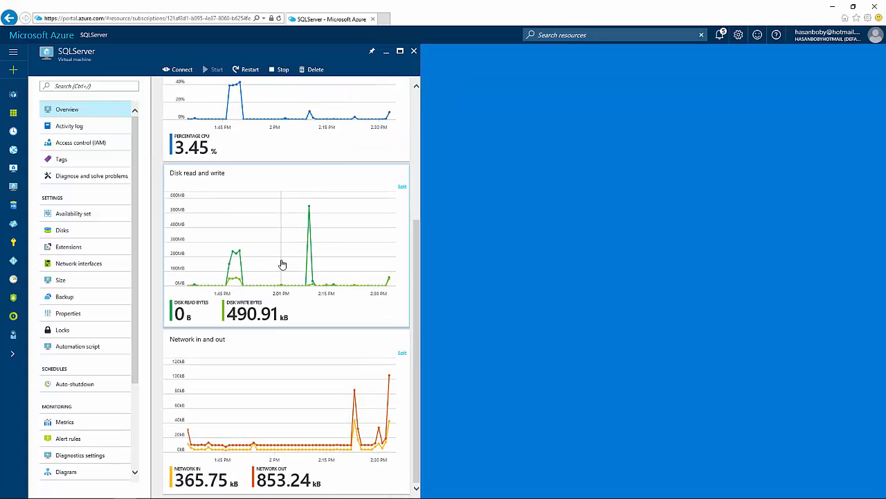
scroll(283, 261, up, 3)
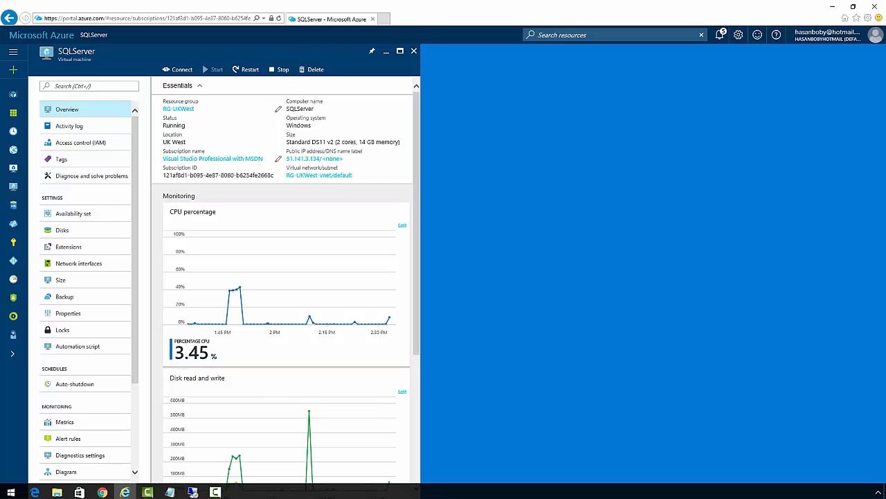
click(193, 489)
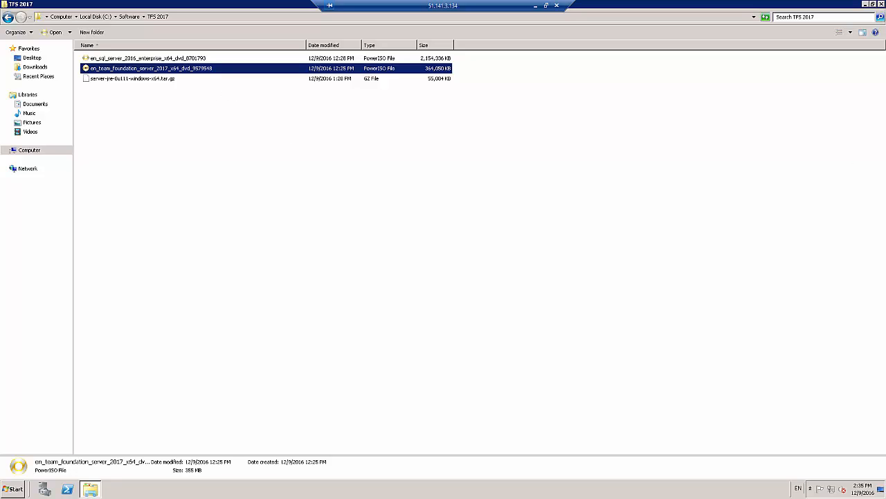
Mount the Team Foundation Server 2017 image to drive E: with PowerISO and try to open the CD drive
right_click(182, 70)
mouse_move(205, 100)
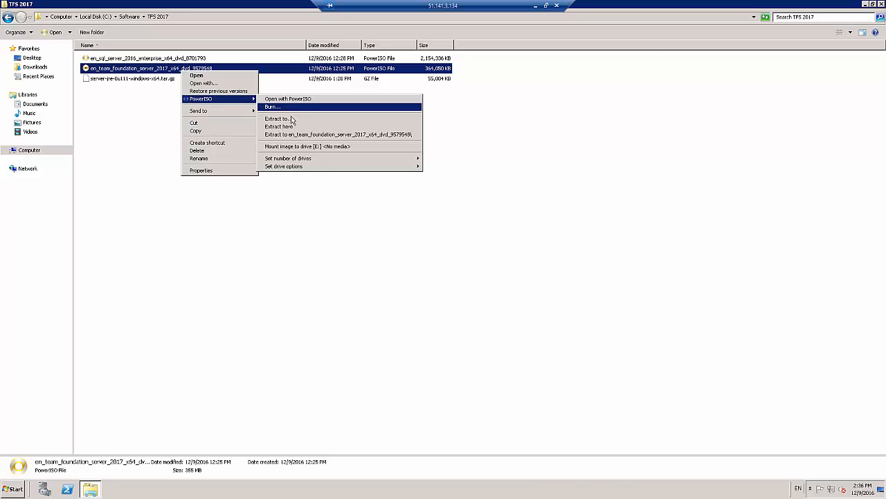
click(283, 147)
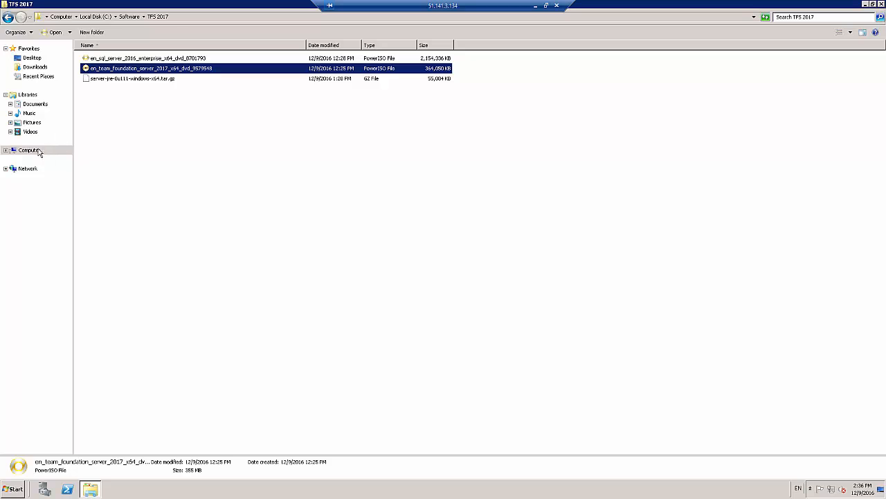
click(30, 152)
double_click(226, 104)
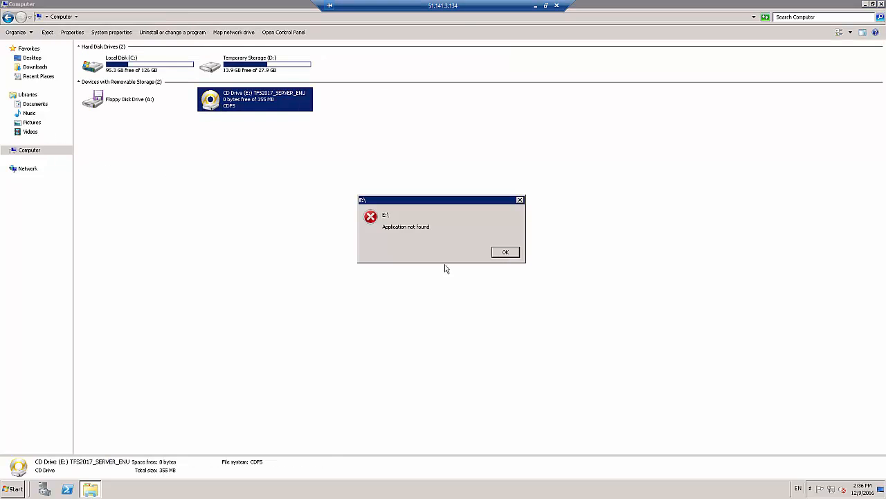
click(505, 253)
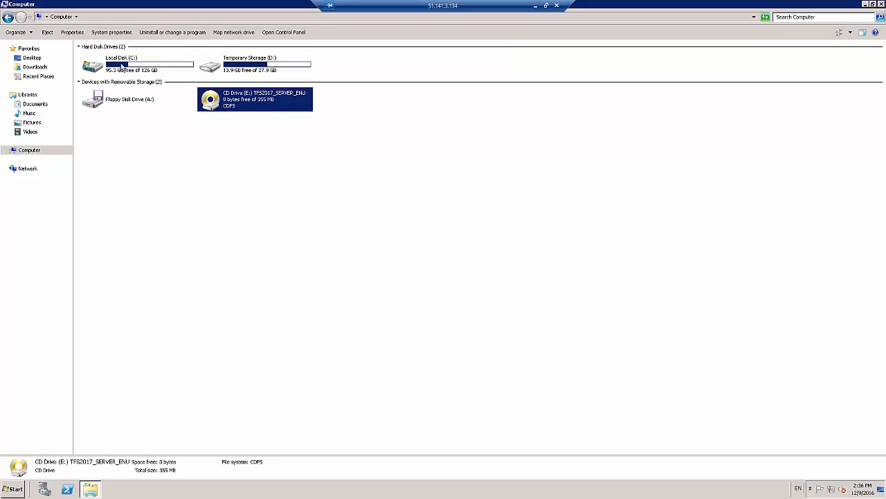
double_click(225, 102)
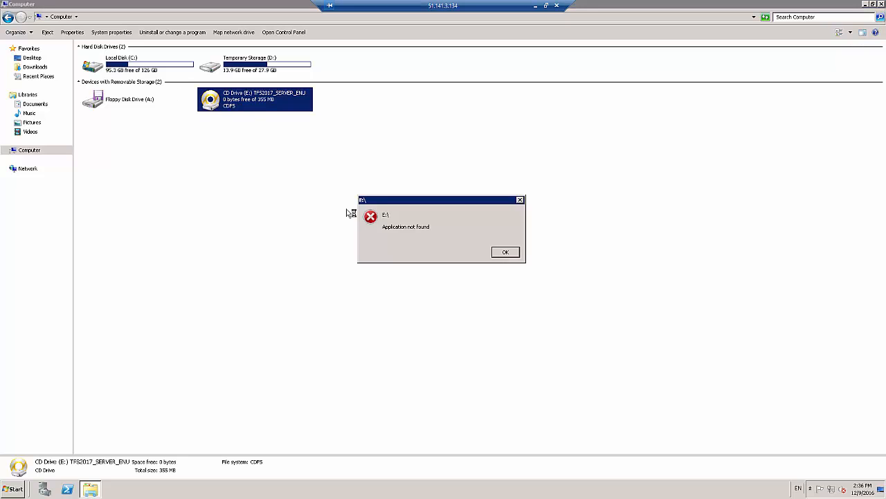
click(504, 252)
double_click(112, 68)
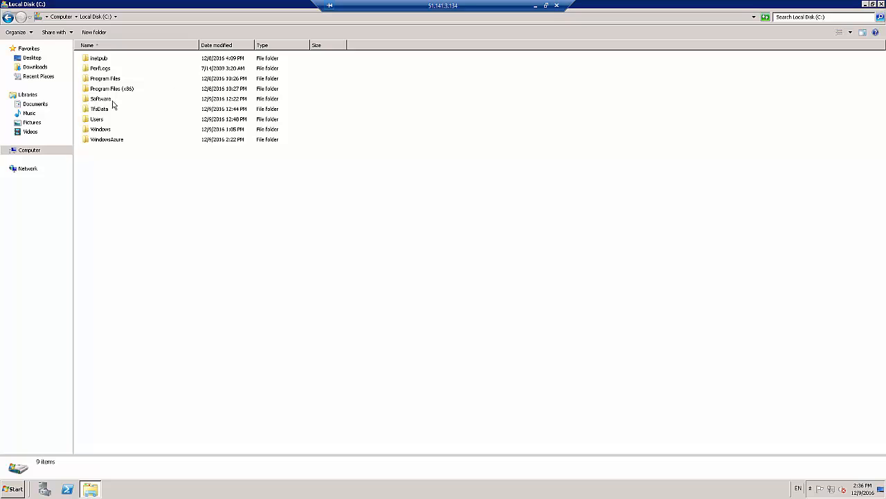
double_click(111, 100)
double_click(109, 67)
click(112, 68)
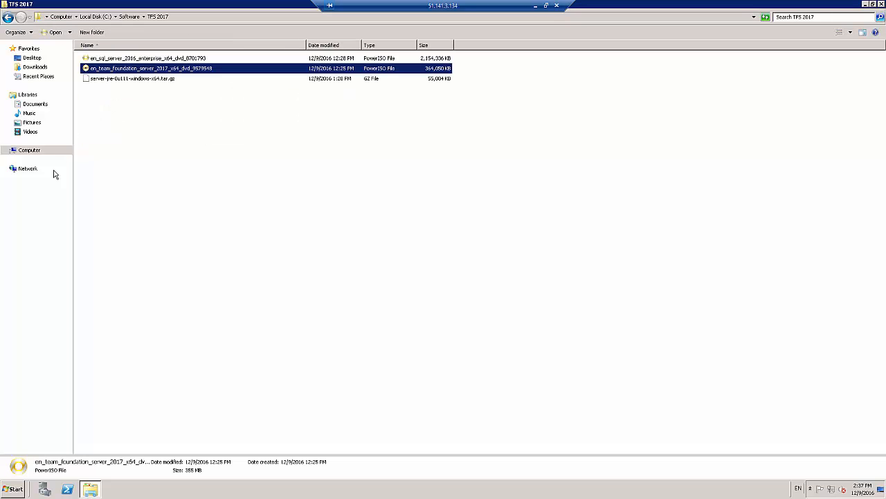
right_click(102, 68)
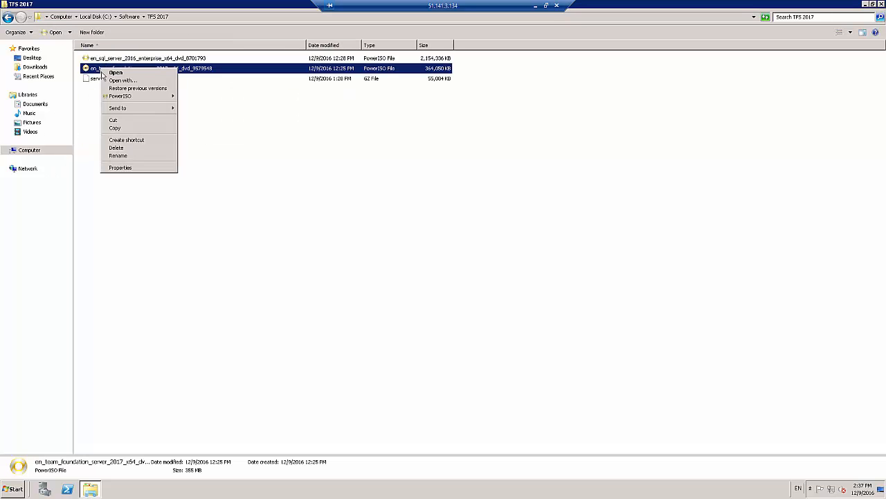
mouse_move(131, 96)
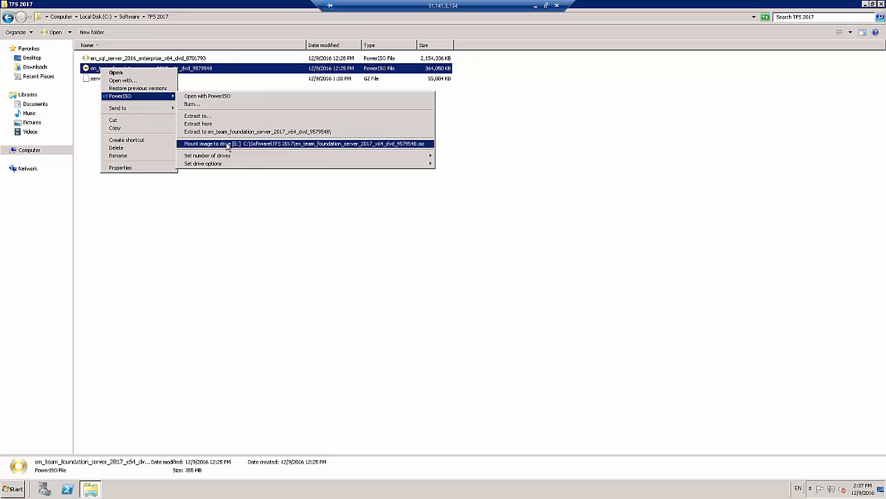
Unmount the Team Foundation Server 2017 image from CD Drive (E:) with PowerISO
click(30, 149)
right_click(224, 102)
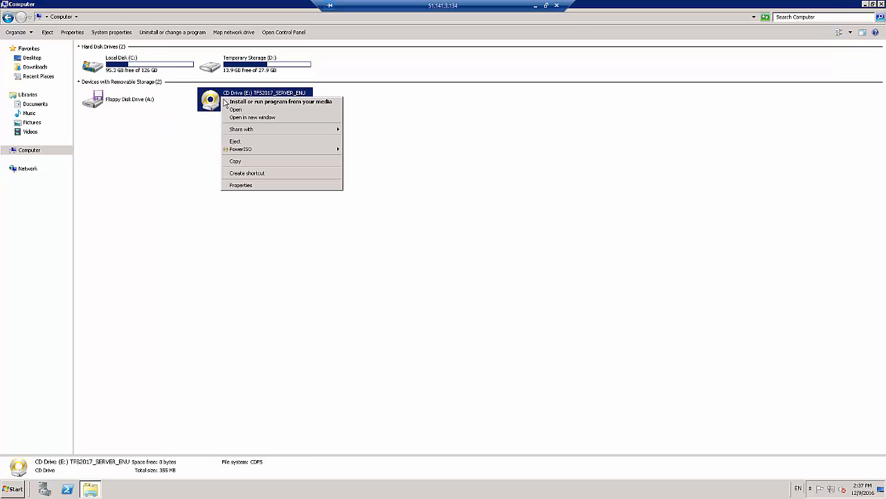
mouse_move(242, 150)
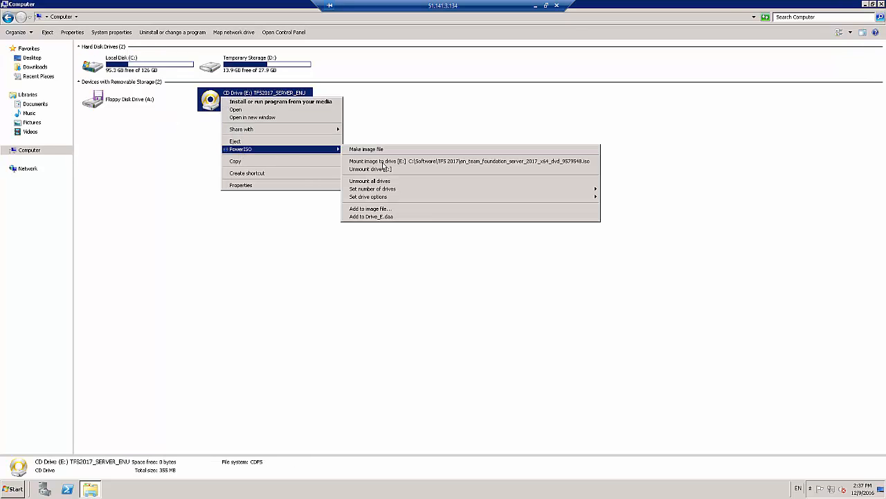
click(380, 163)
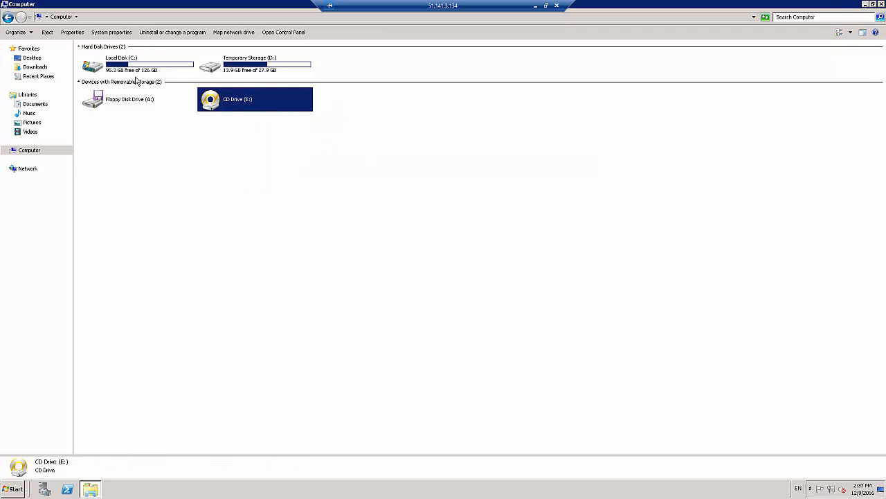
Extract the Team Foundation Server 2017 image in C:\Software\TFS 2017 with PowerISO into the folder en_team_foundation_server_2017_x64_dvd_9579548
double_click(119, 64)
double_click(100, 98)
click(104, 61)
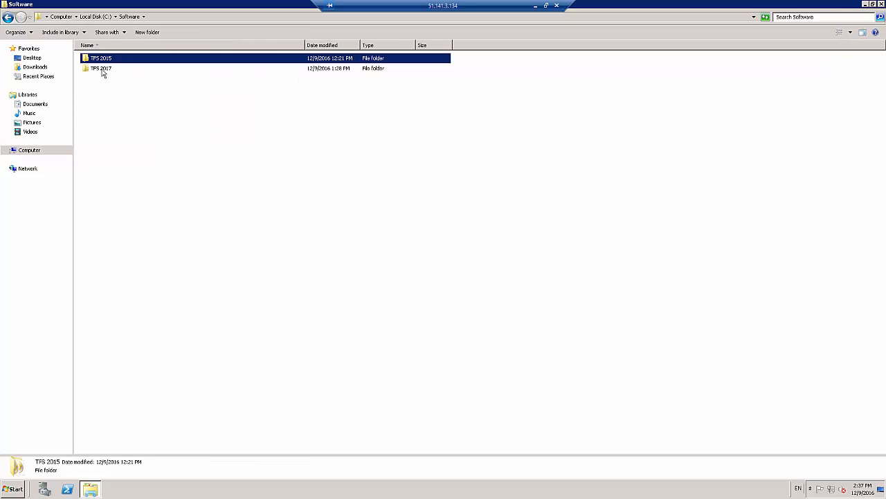
double_click(101, 69)
click(103, 69)
right_click(104, 69)
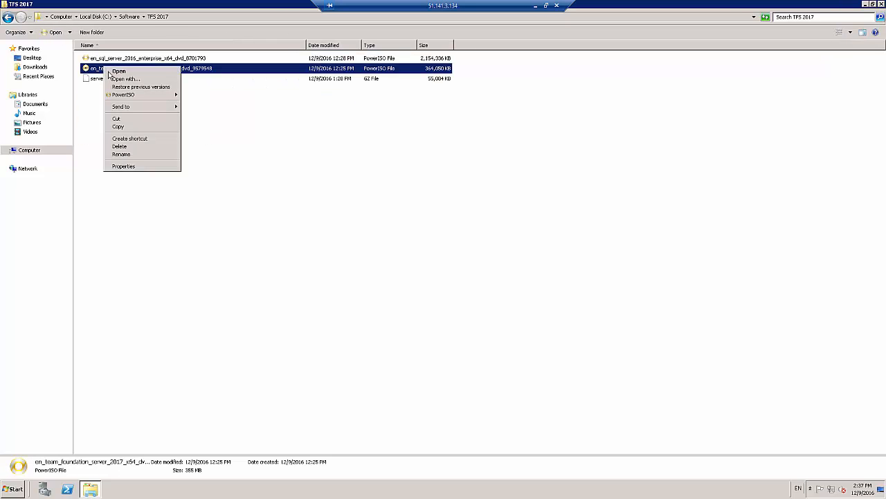
mouse_move(126, 95)
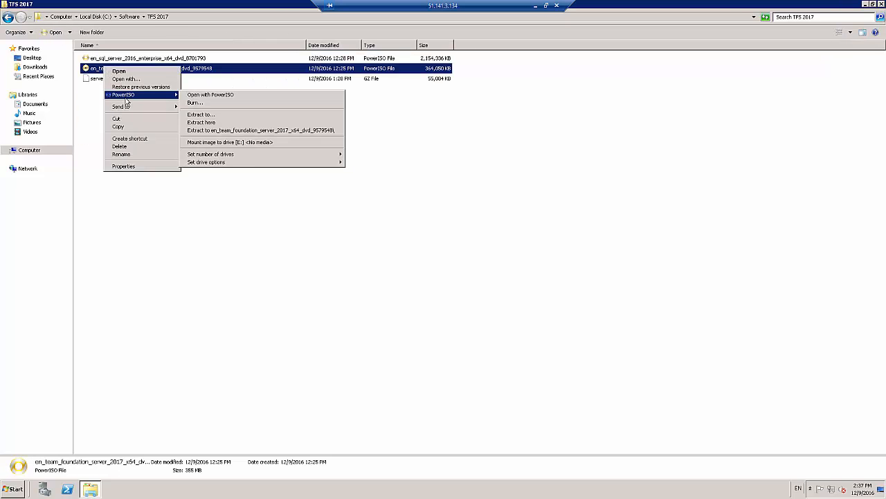
click(214, 130)
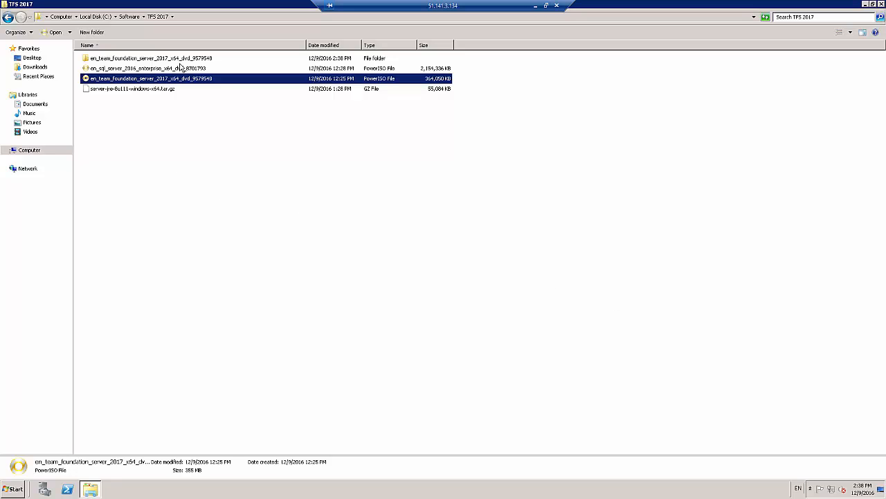
Launch the Tfs2017 installer from the extracted en_team_foundation_server_2017_x64_dvd_9579548 folder
double_click(149, 60)
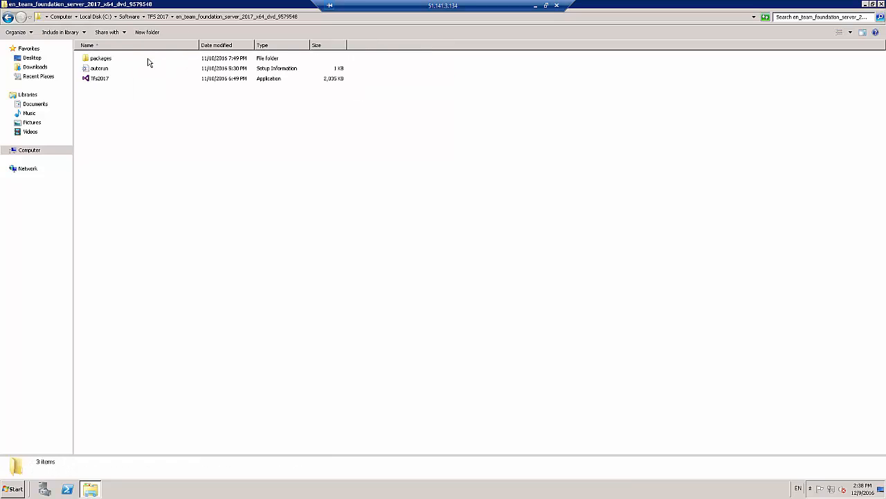
click(109, 80)
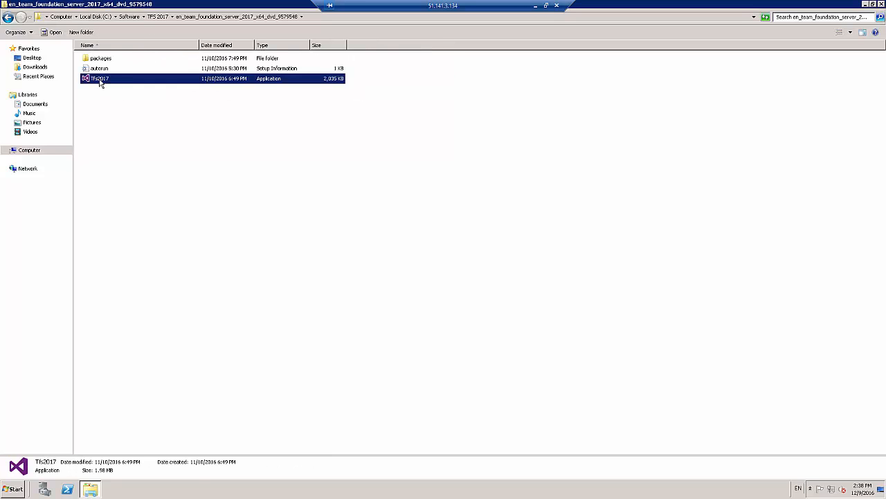
double_click(100, 79)
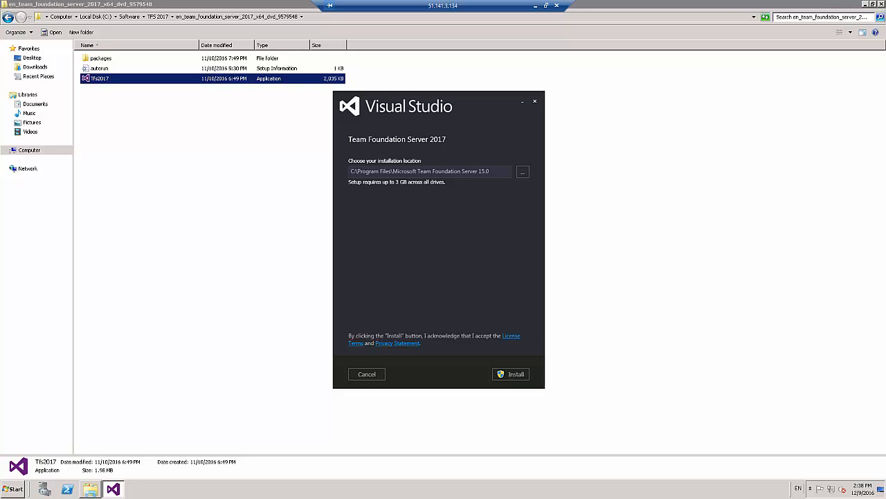
Switch to the Notepad upgrade plan and review its steps from stopping TFS services through installing TFS 2017
click(535, 7)
drag(885, 81, 204, 87)
double_click(204, 87)
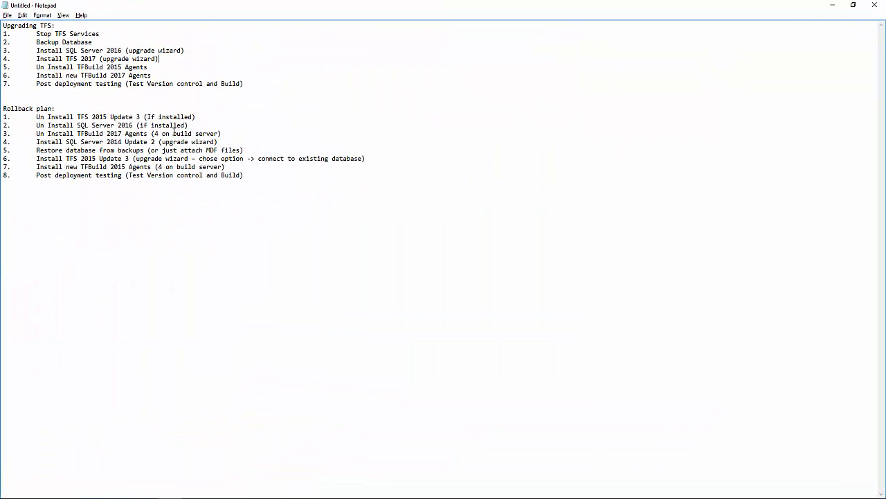
drag(37, 34, 111, 33)
click(111, 32)
drag(36, 41, 120, 41)
drag(36, 51, 205, 55)
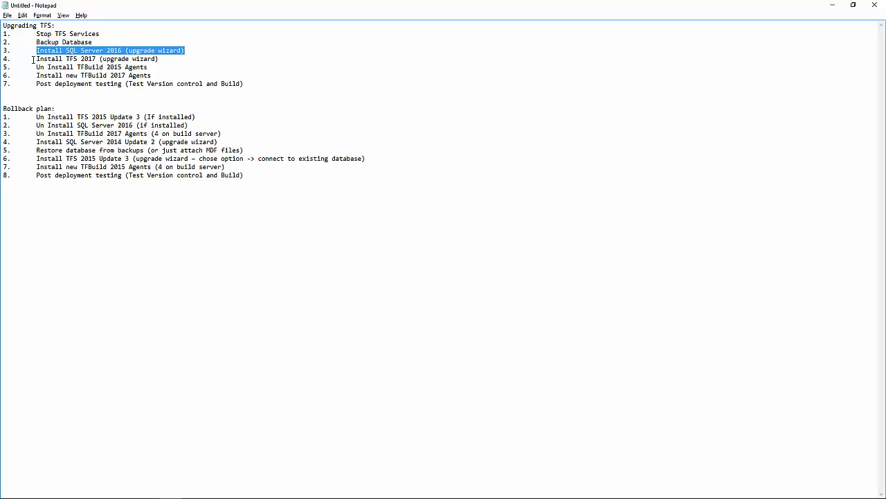
drag(37, 58, 160, 59)
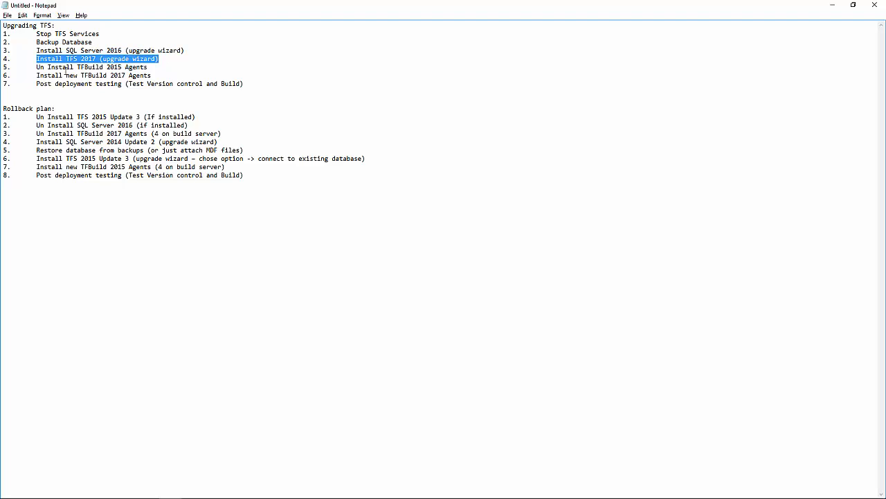
Review the plan's build agent replacement and post-deployment testing steps, then go over the whole Upgrading TFS list again
drag(36, 67, 158, 71)
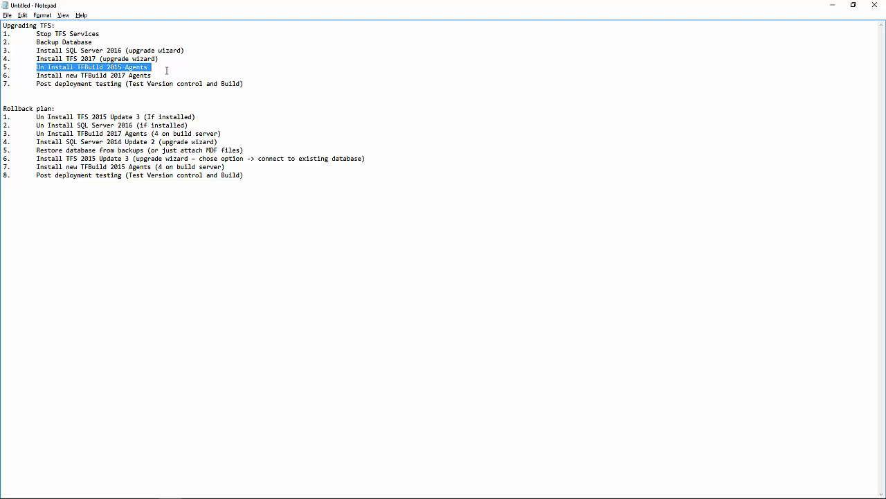
click(56, 76)
drag(34, 68, 148, 67)
click(40, 76)
drag(40, 76, 176, 79)
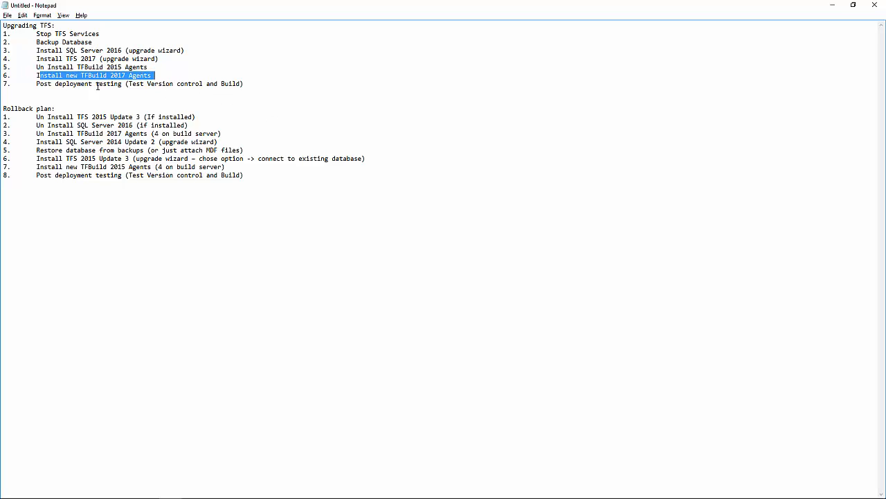
drag(37, 84, 7, 18)
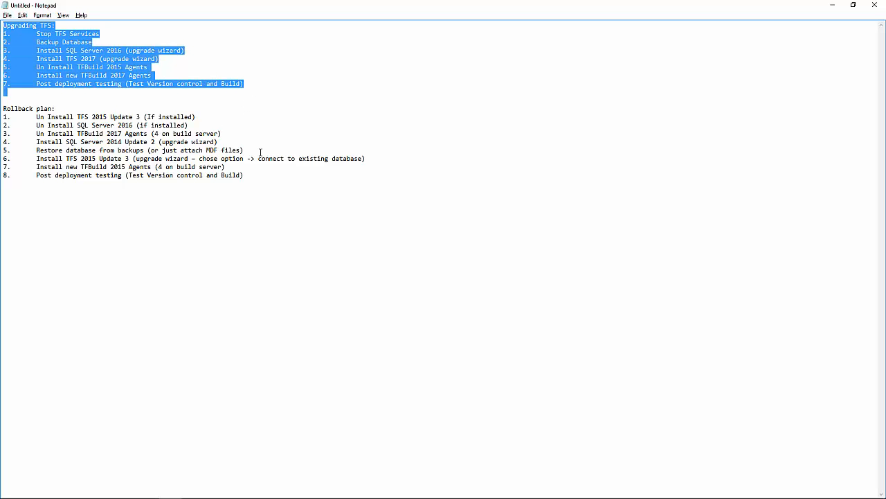
click(289, 100)
drag(250, 91, 4, 58)
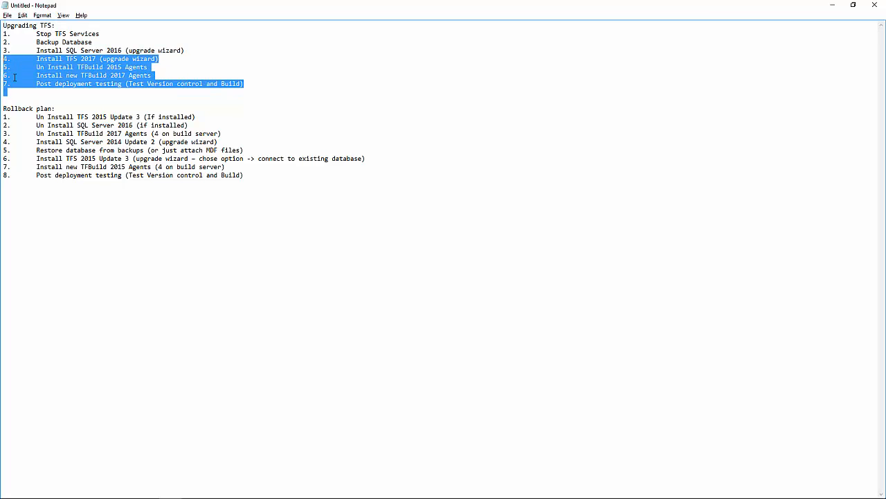
click(55, 99)
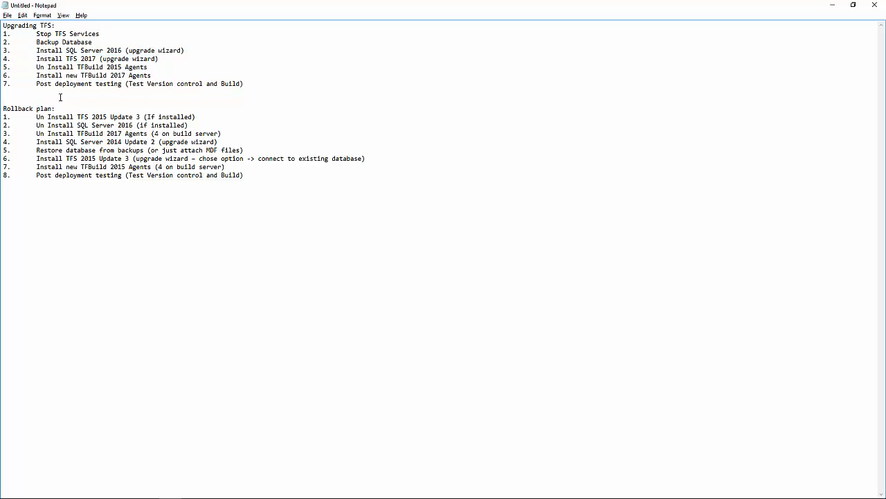
Review the rollback plan's uninstall steps for TFS, SQL Server 2016 and the TFBuild 2017 agents
drag(251, 88, 7, 14)
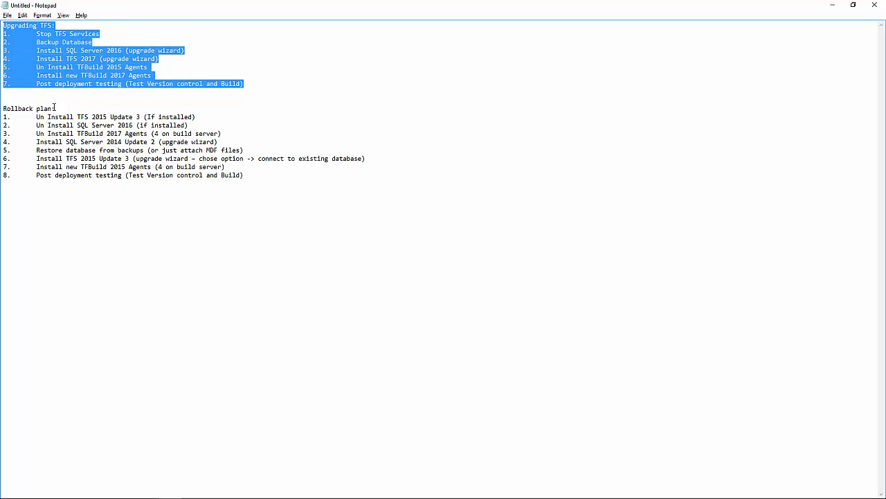
drag(20, 97, 281, 200)
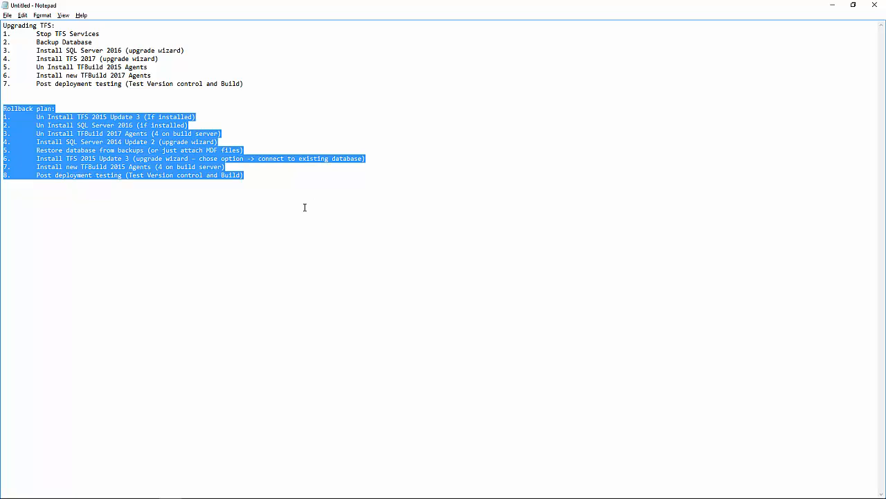
drag(304, 207, 3, 109)
click(56, 176)
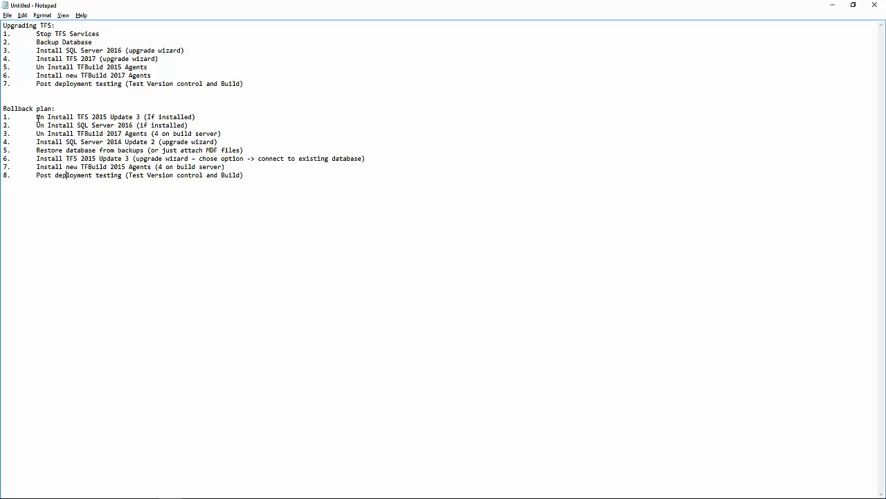
drag(37, 118, 216, 118)
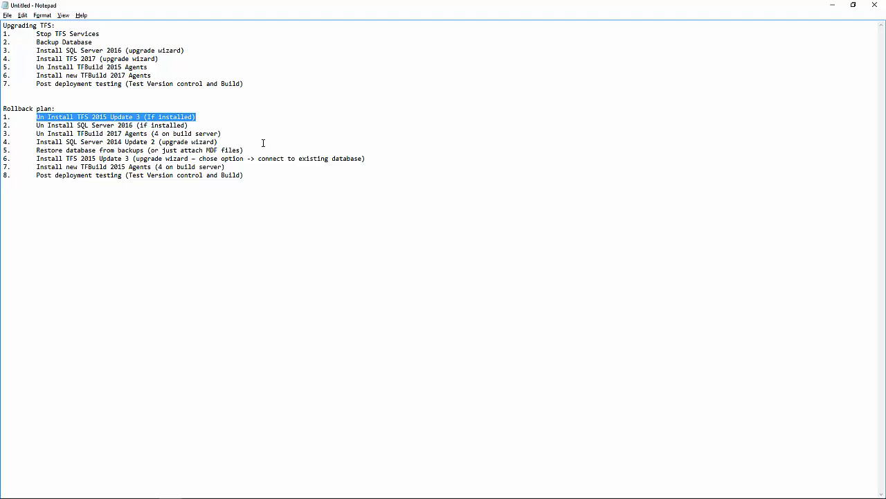
drag(50, 126, 166, 125)
drag(62, 125, 133, 125)
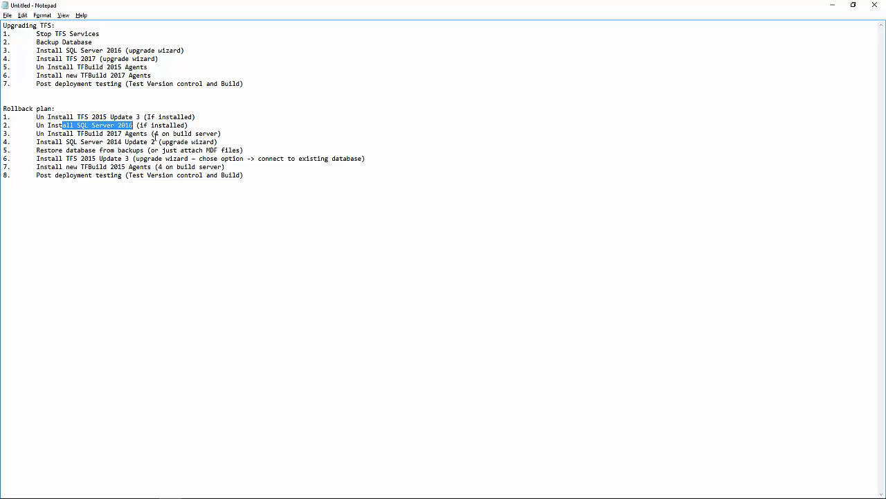
drag(47, 117, 111, 117)
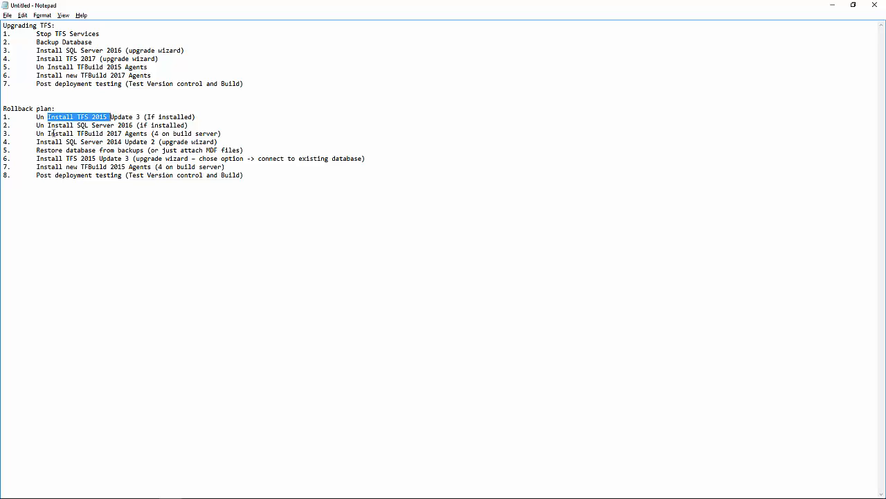
drag(40, 133, 235, 131)
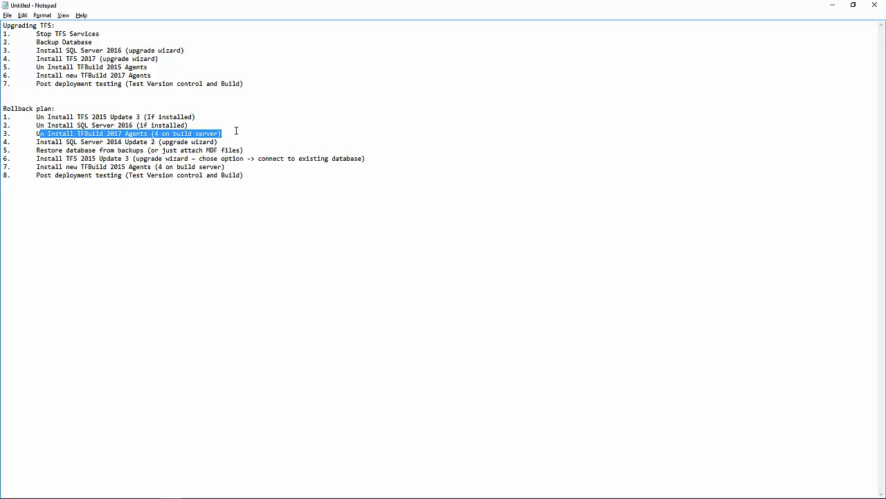
drag(47, 133, 120, 133)
Review the rollback plan's reinstall, database restore and post-deployment testing steps, then compare them with the upgrade list
drag(51, 141, 187, 141)
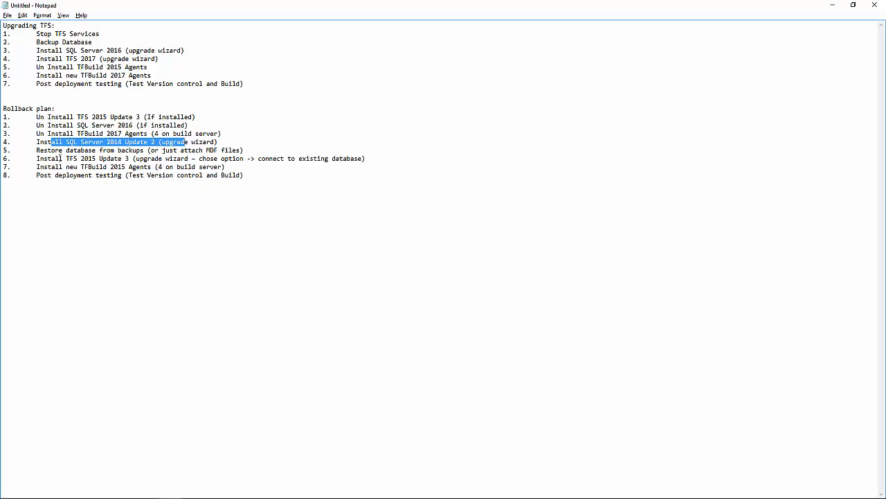
drag(36, 141, 238, 144)
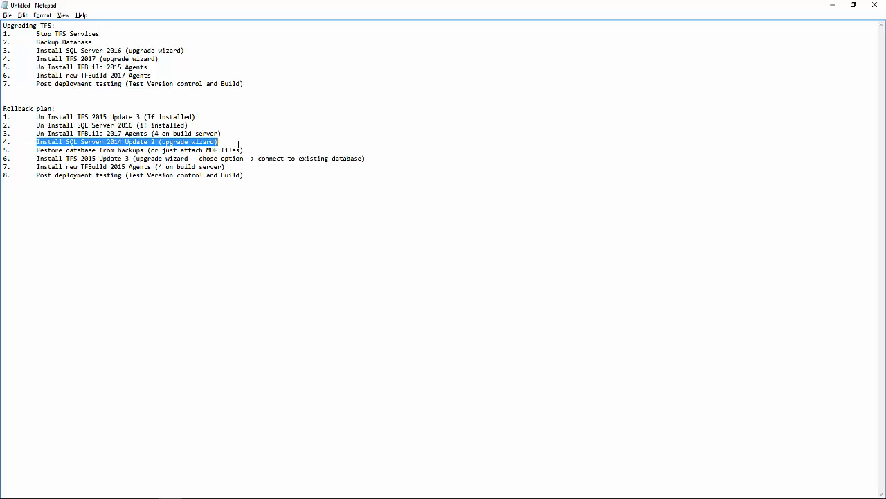
drag(41, 150, 203, 150)
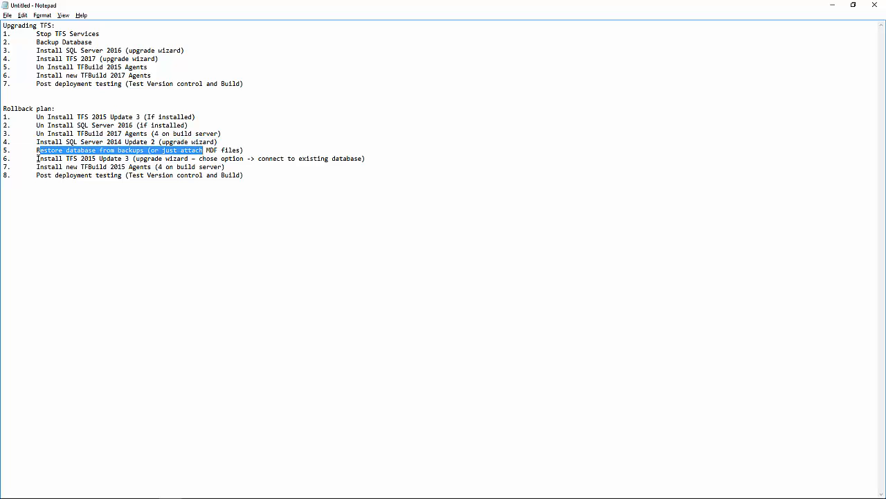
drag(37, 158, 191, 158)
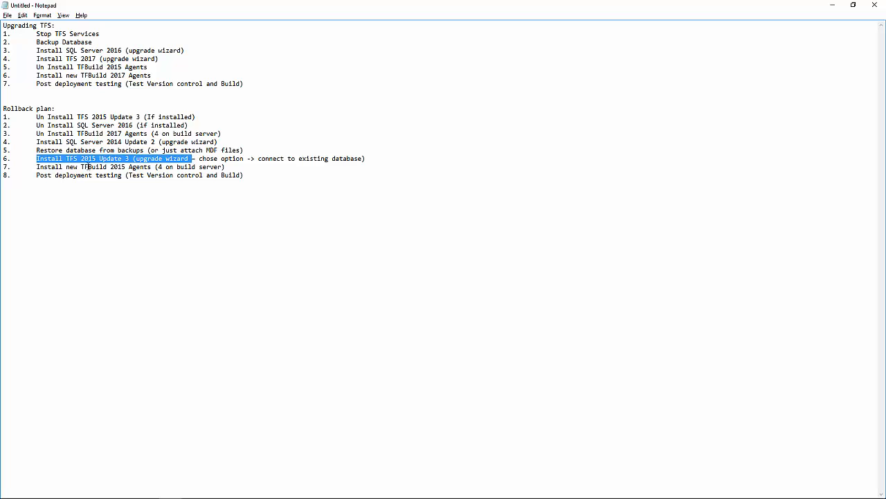
drag(44, 158, 226, 159)
drag(43, 168, 141, 167)
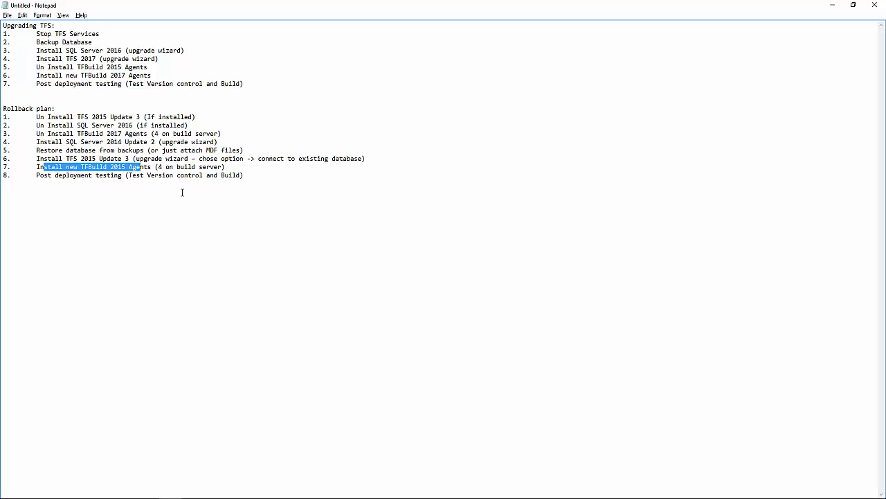
drag(40, 175, 265, 175)
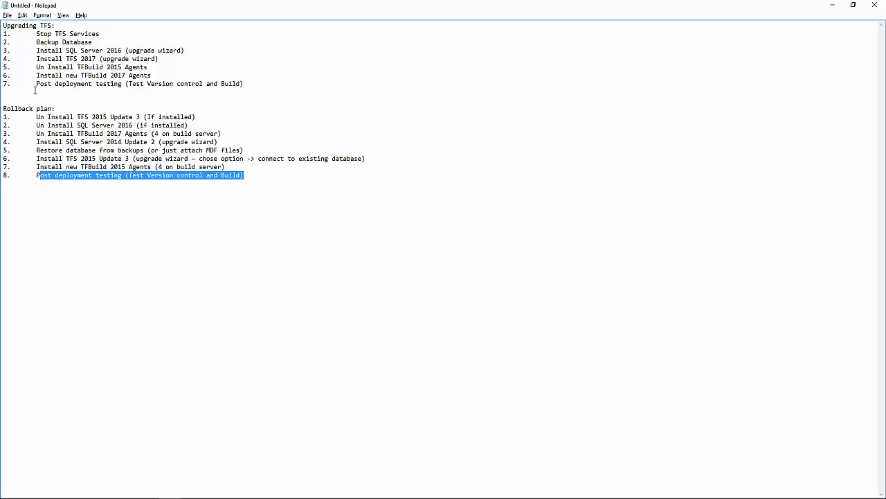
drag(36, 84, 147, 84)
drag(38, 178, 4, 108)
click(275, 204)
click(222, 283)
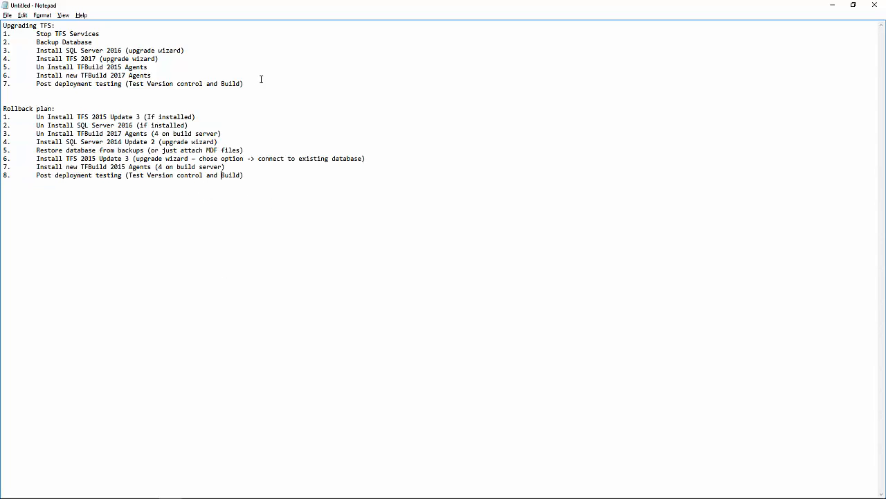
drag(261, 79, 1, 3)
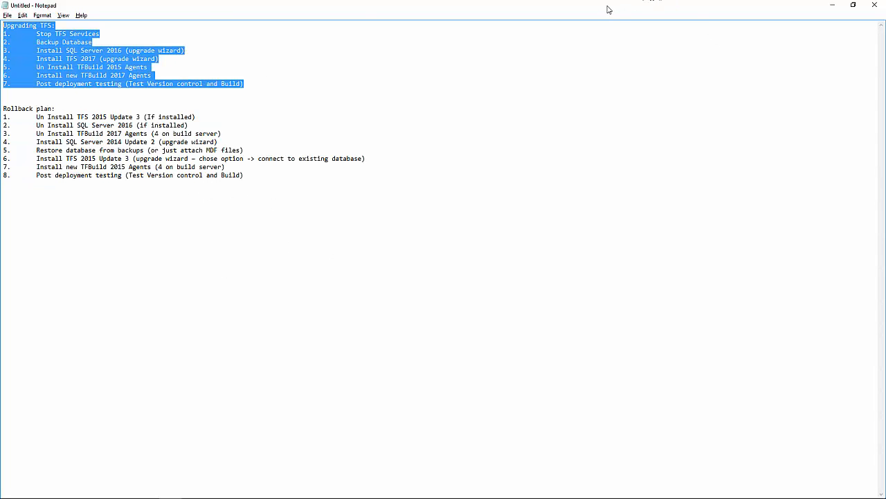
Switch to the remote server, install Team Foundation Server 2017 in the default location, and restart the computer
drag(610, 10, 885, 63)
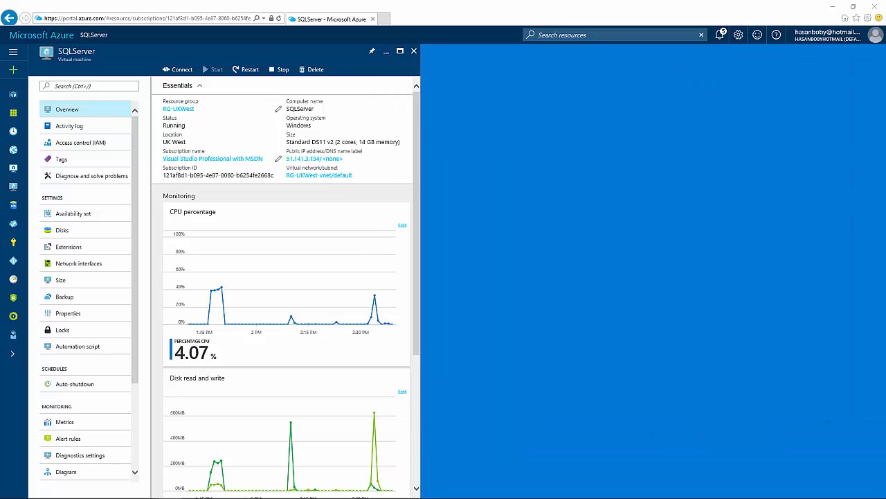
click(193, 490)
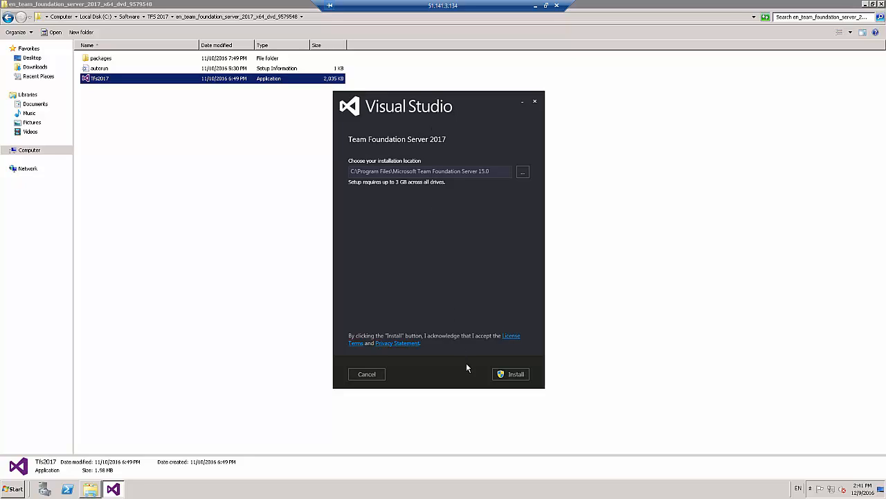
click(502, 374)
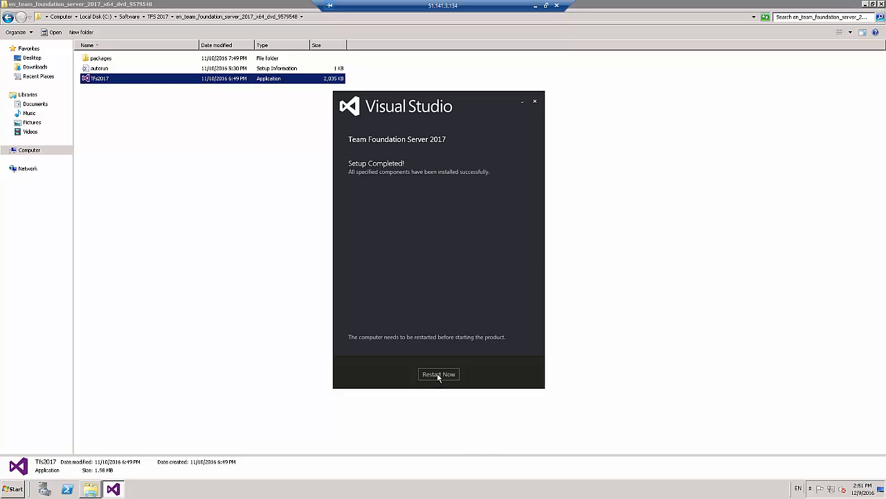
click(882, 4)
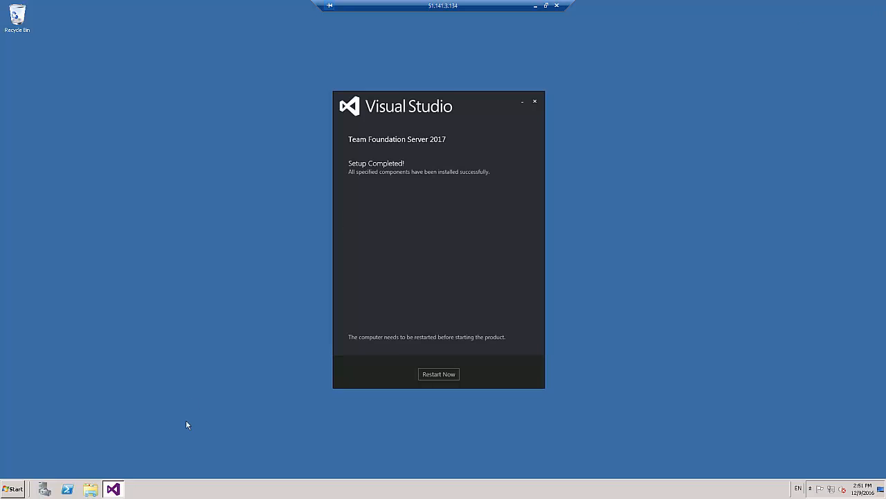
click(441, 375)
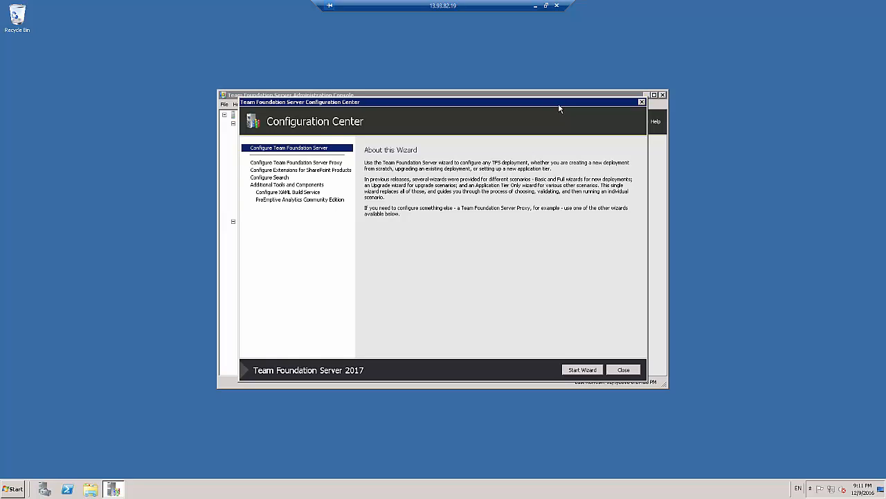
Close the Configuration Center and the Team Foundation Server Administration Console
click(13, 491)
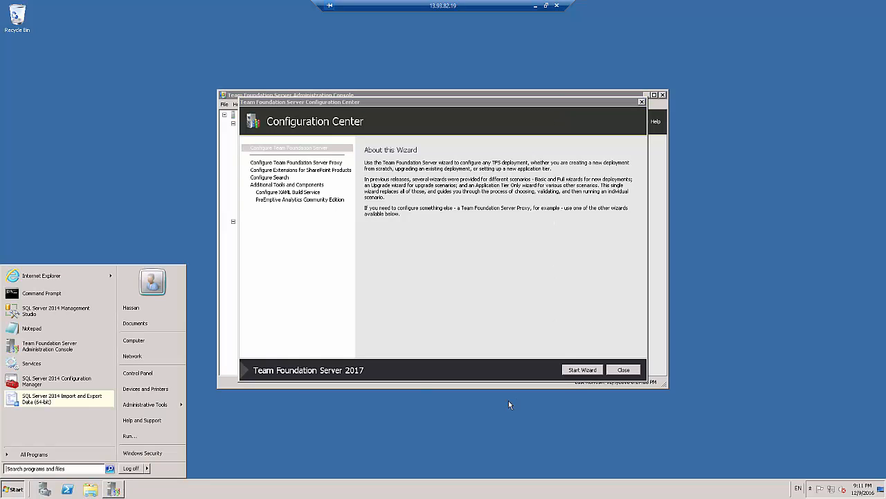
click(639, 125)
click(641, 101)
click(663, 94)
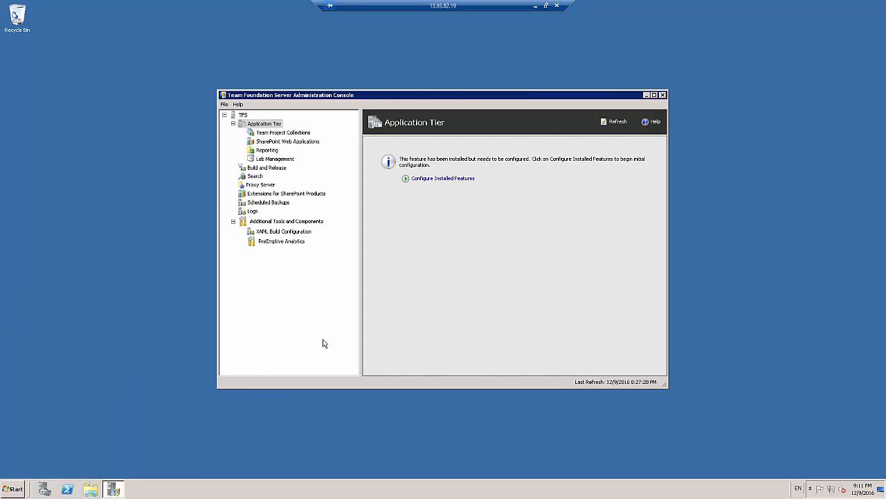
Launch the Team Foundation Server Administration Console and open the configuration of the installed features for the Application Tier
click(7, 489)
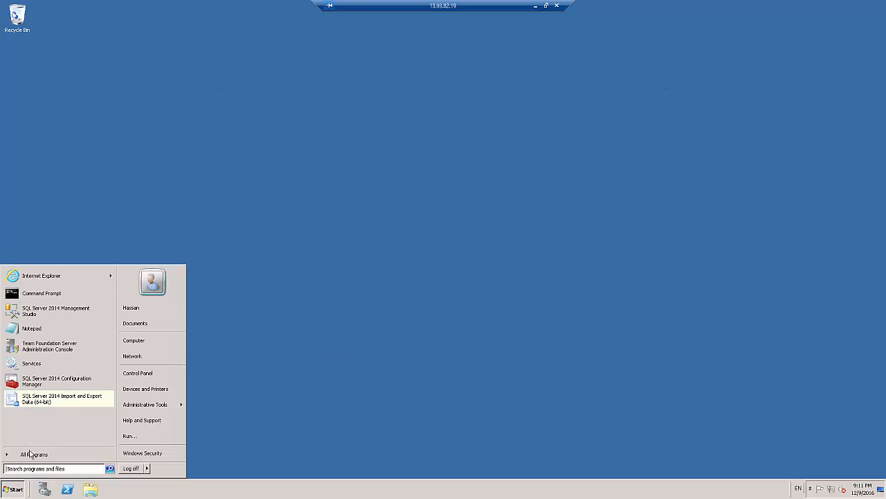
click(29, 454)
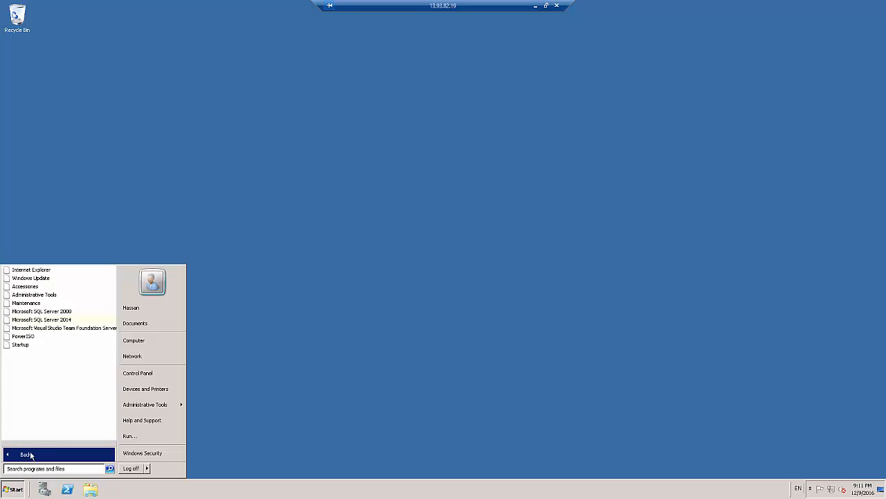
click(55, 329)
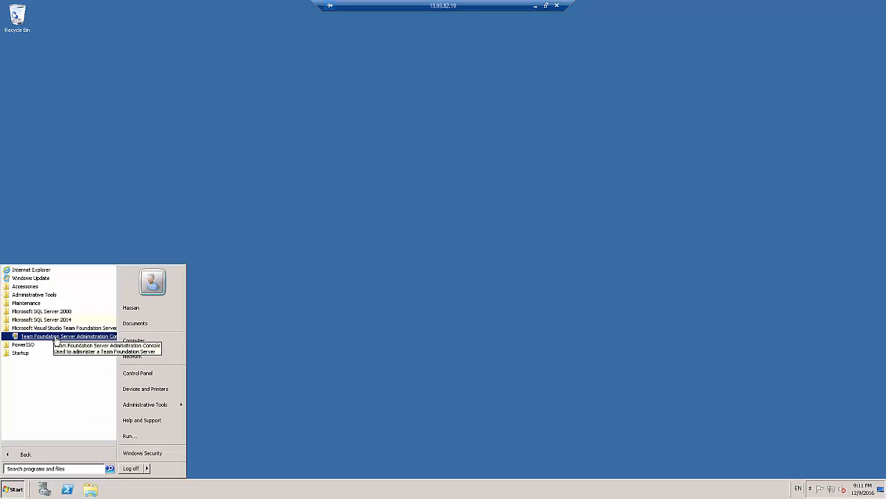
click(56, 337)
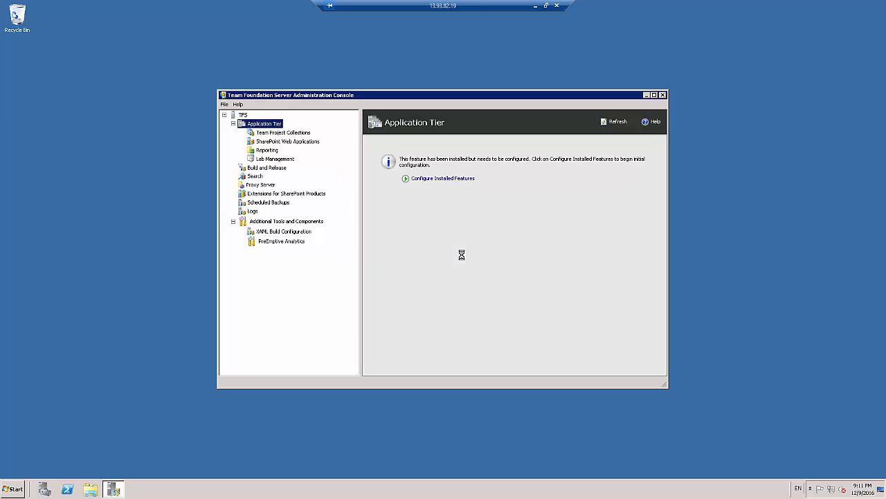
click(425, 180)
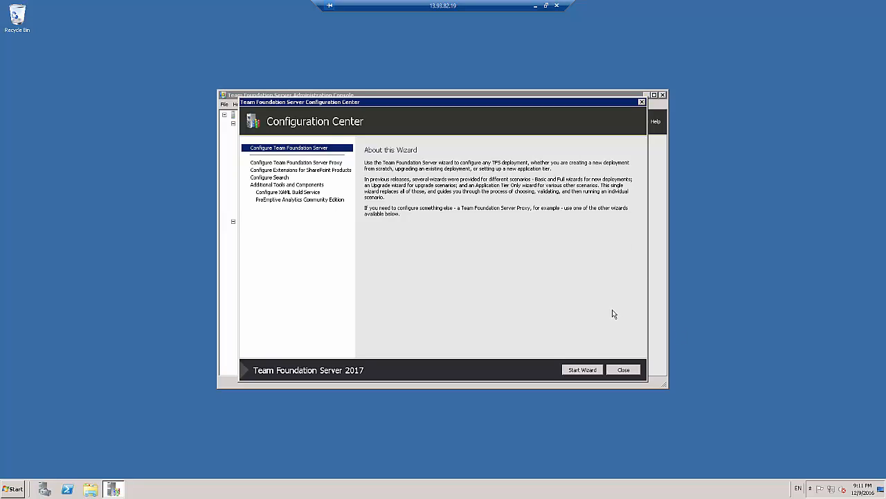
Start the Server Configuration Wizard and decline participation in the Visual Studio Experience Improvement Program
click(589, 372)
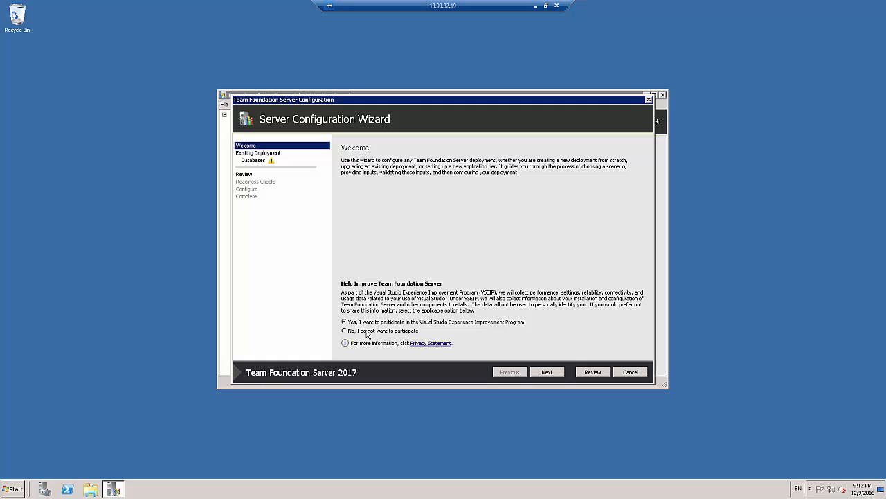
click(368, 333)
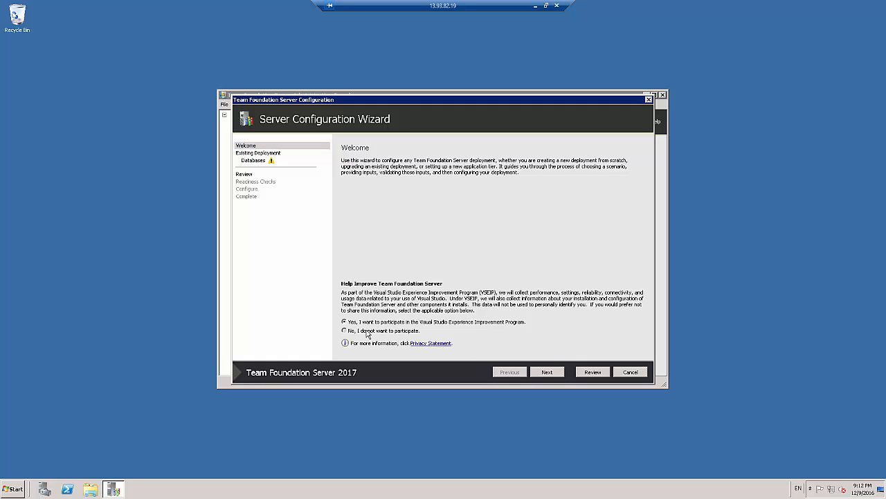
click(546, 373)
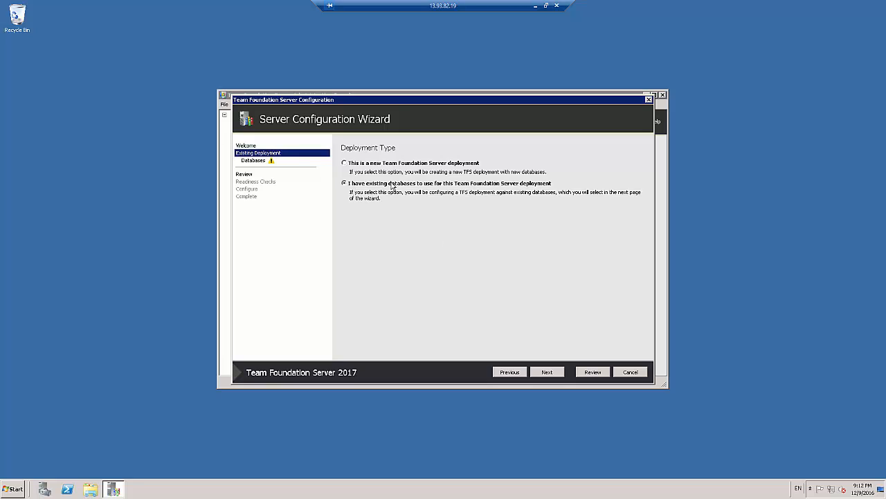
Keep the existing-databases deployment type, select the Tfs_Configuration database on the TFS instance, and confirm having a current backup
click(547, 373)
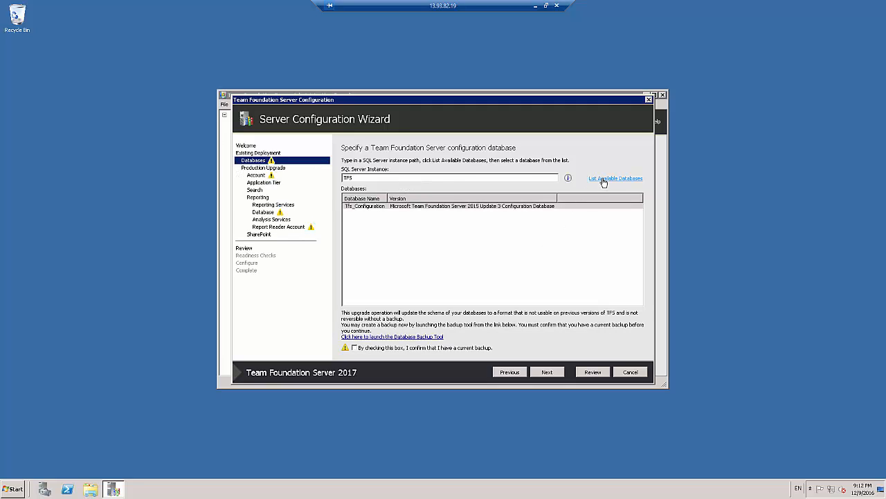
click(500, 205)
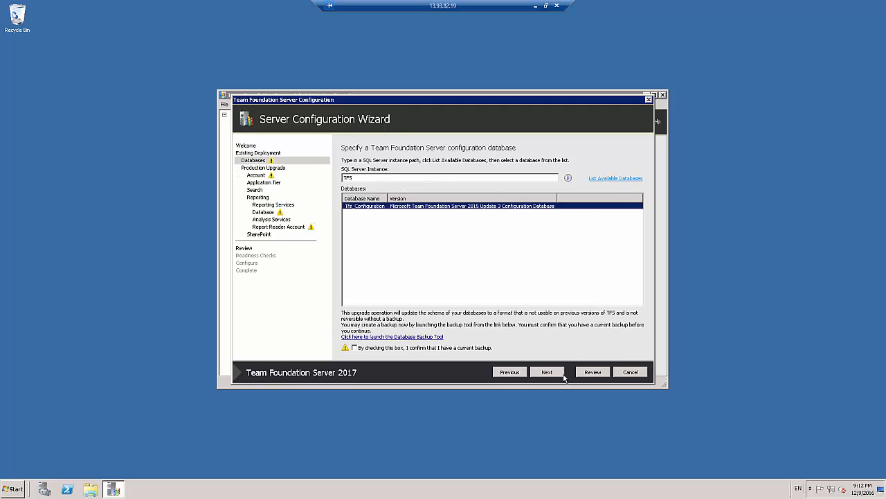
click(355, 349)
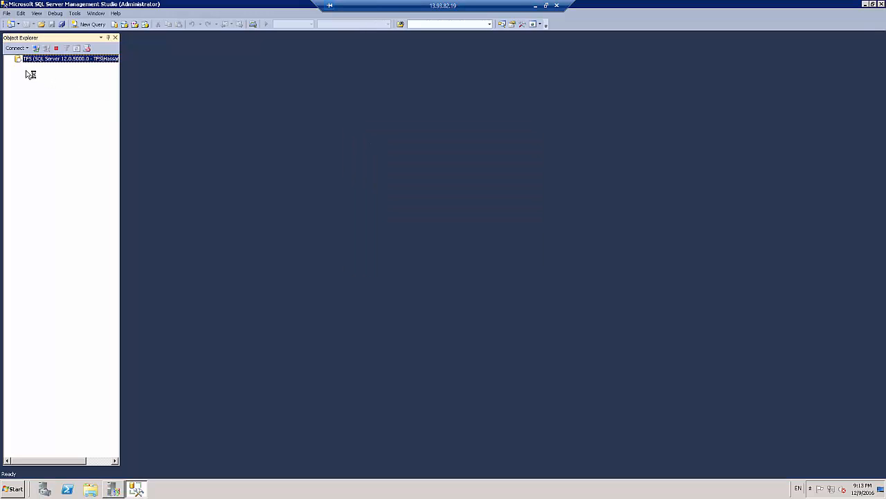
Examine the Tfs_Configuration, Tfs_DefaultCollection and Tfs_Warehouse databases on the TFS server, and close SQL Server Management Studio
click(18, 66)
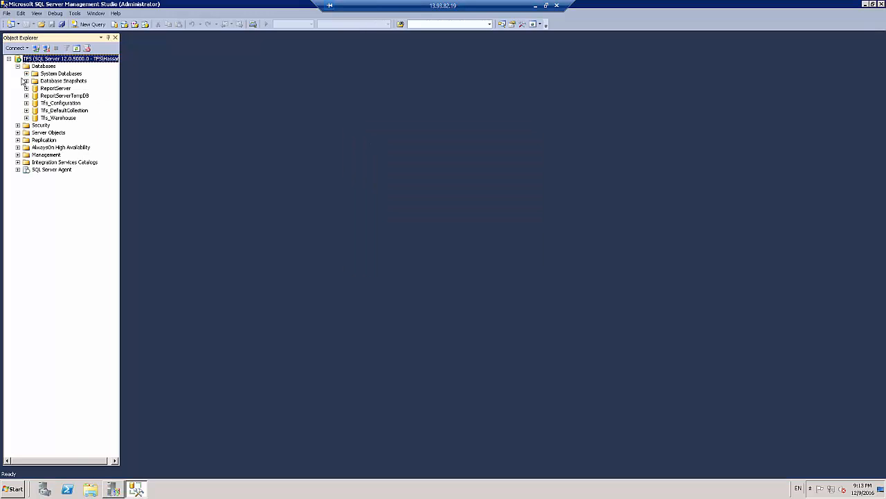
click(59, 105)
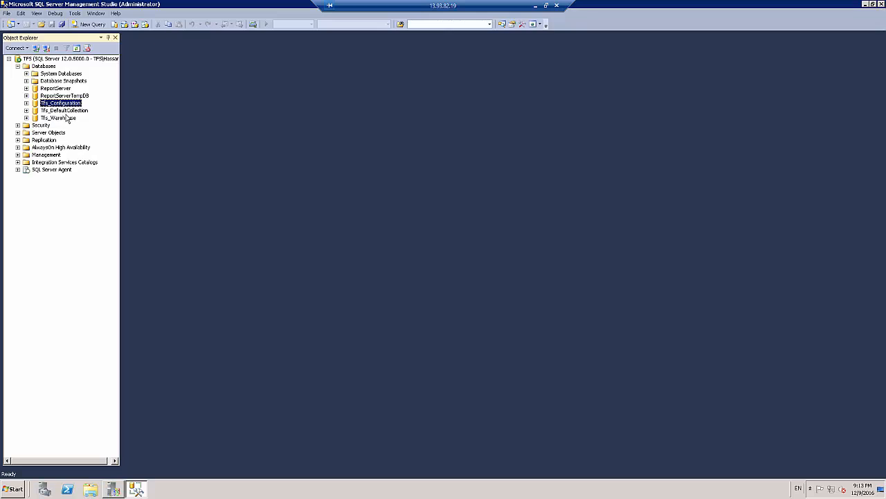
click(65, 112)
click(61, 119)
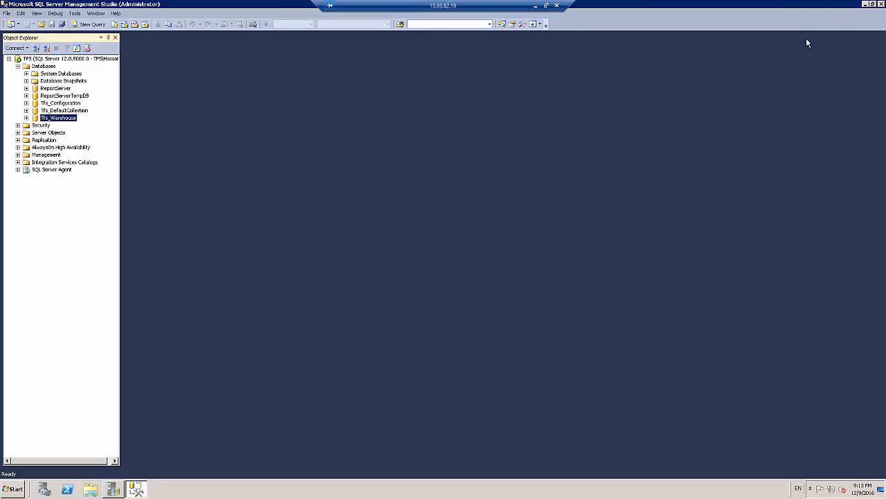
click(882, 4)
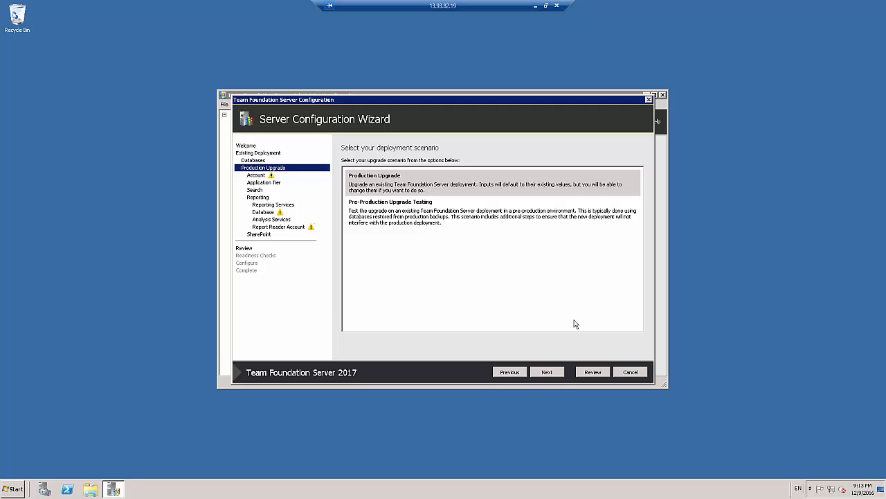
Choose Production Upgrade as the deployment scenario and proceed to the service account settings
click(392, 216)
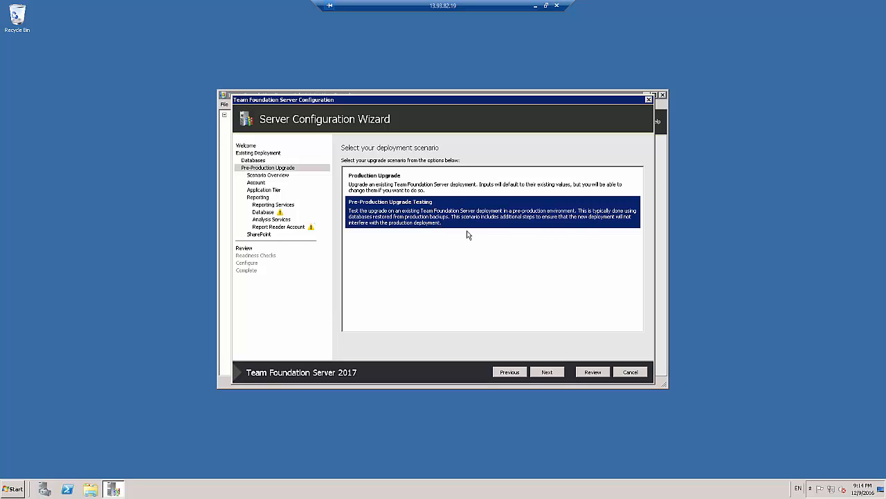
click(421, 189)
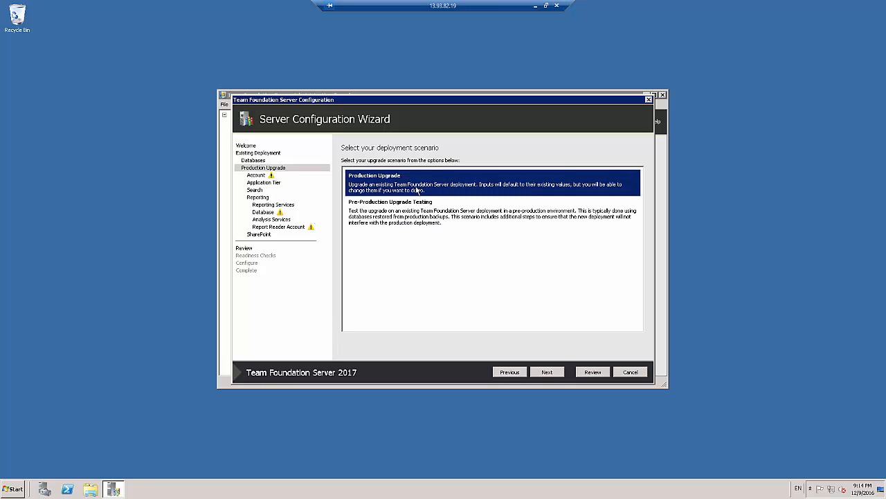
click(551, 376)
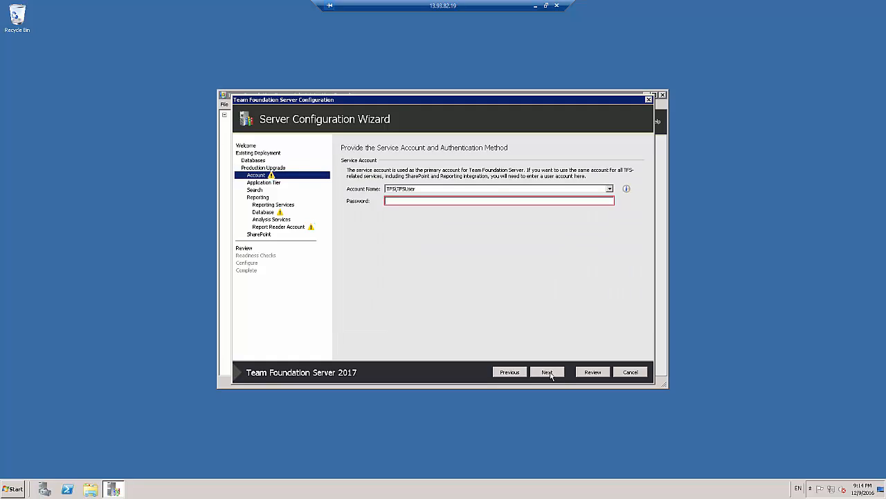
Enter the password of the existing TFS service account, test the credentials and proceed to the application tier settings
click(498, 199)
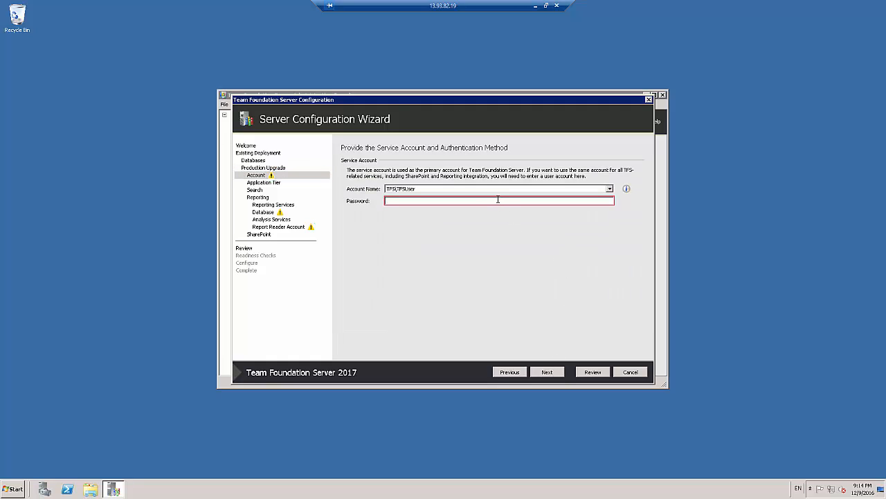
text(•••••)
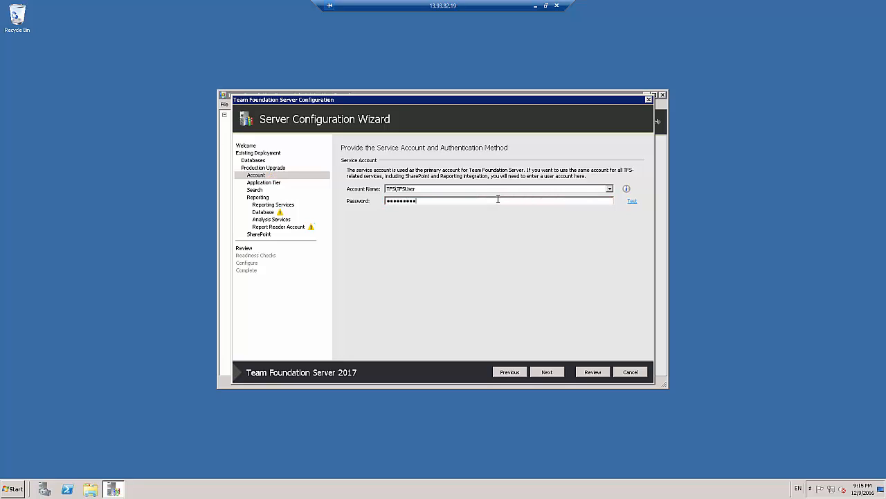
click(632, 201)
click(547, 373)
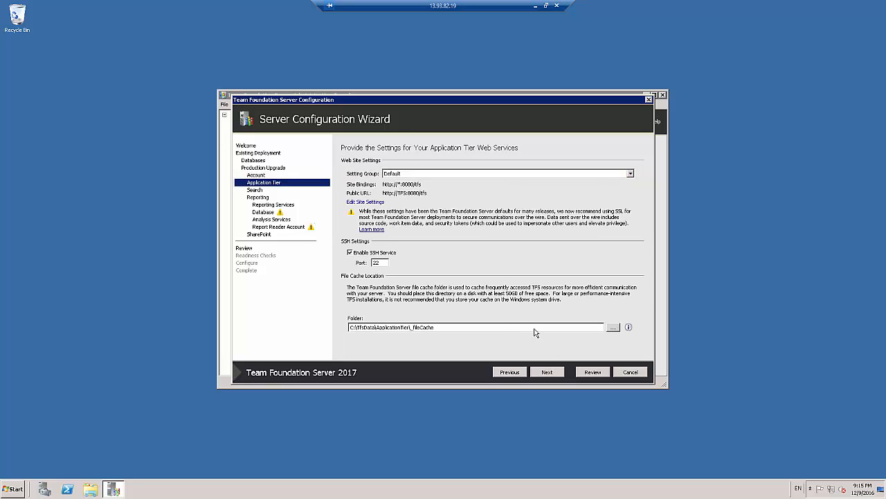
Keep the Default web site setting group and the file cache folder C:\TfsData\ApplicationTier\_fileCache for the application tier
click(630, 174)
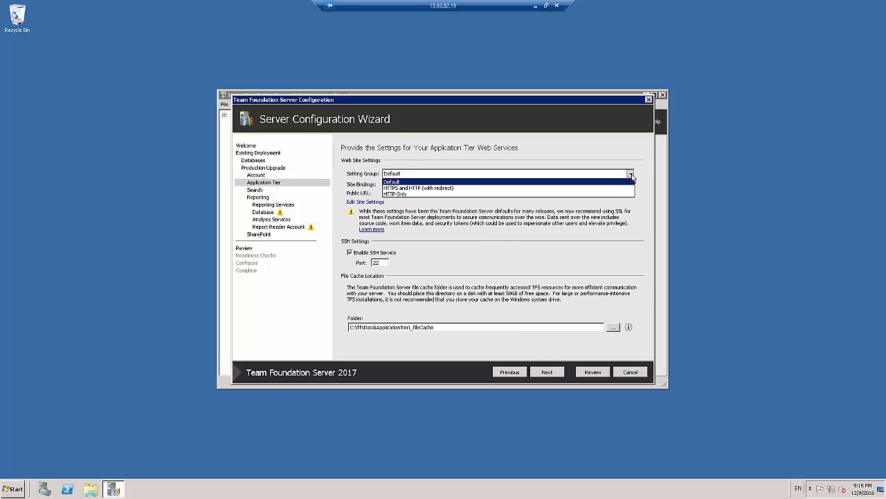
click(416, 182)
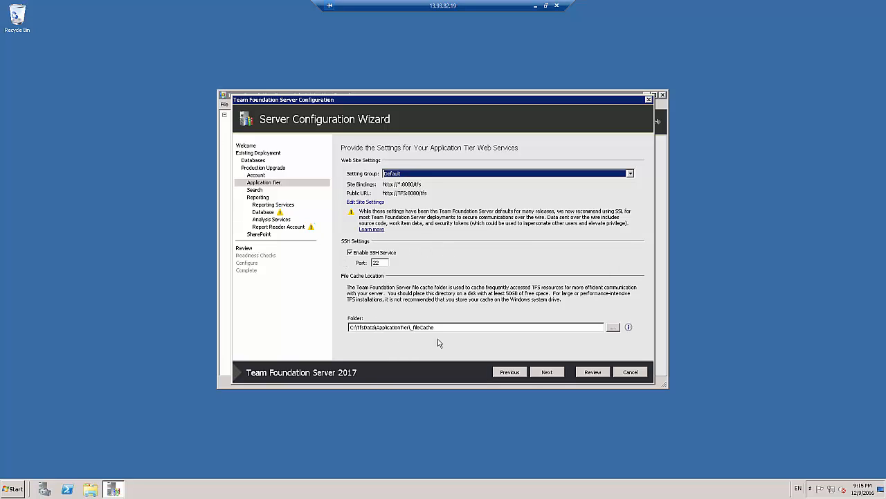
click(460, 327)
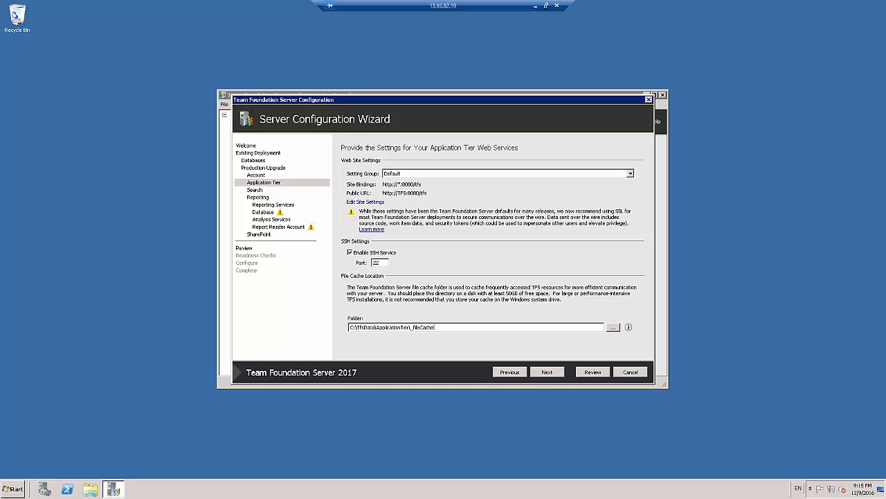
click(547, 372)
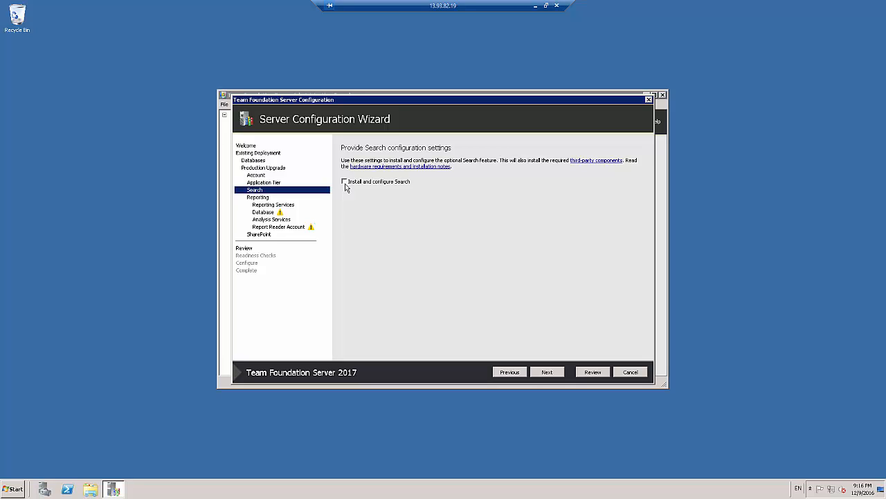
Examine the server's CPU and memory performance in Windows Task Manager, and close it
right_click(361, 492)
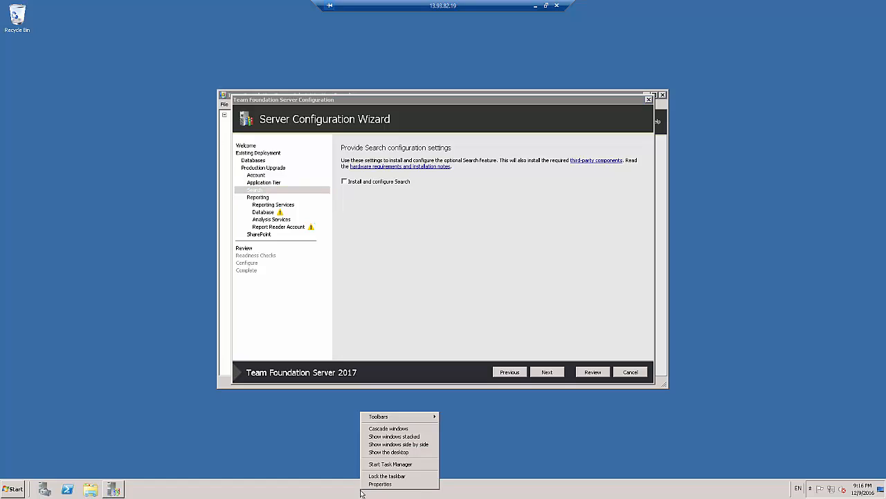
click(373, 465)
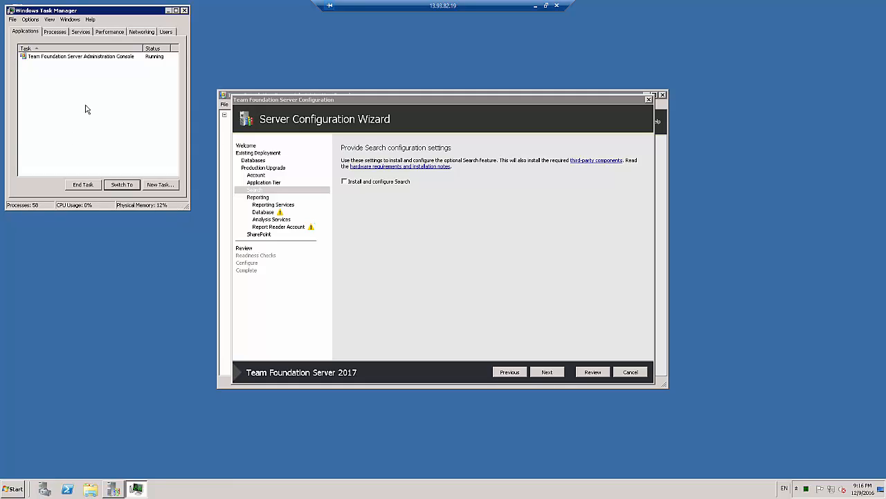
click(111, 31)
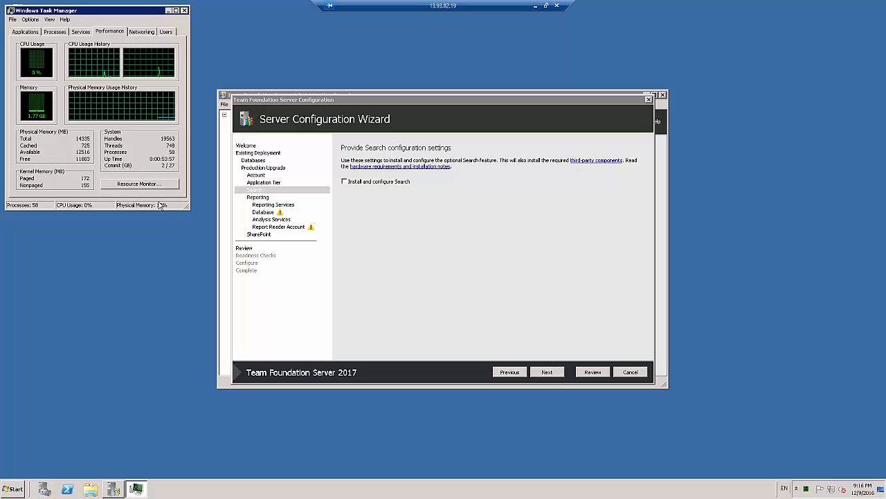
click(184, 10)
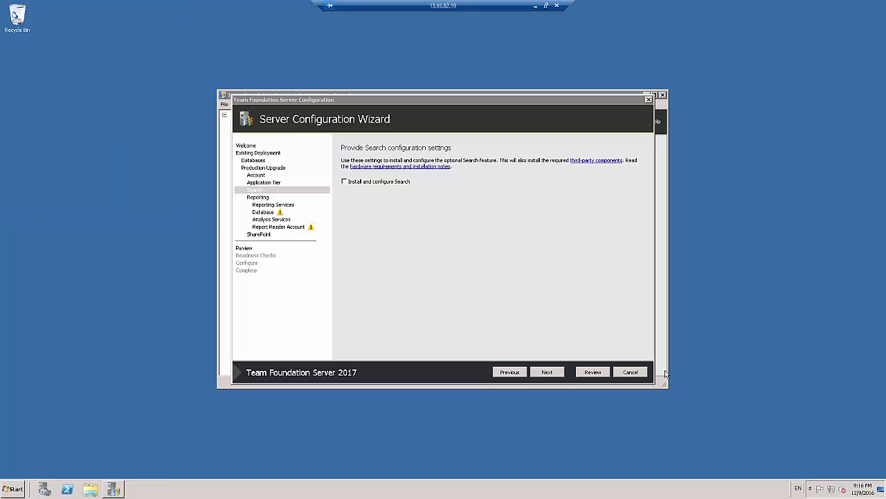
Enable installing and configuring Search, and examine the search index location
click(374, 184)
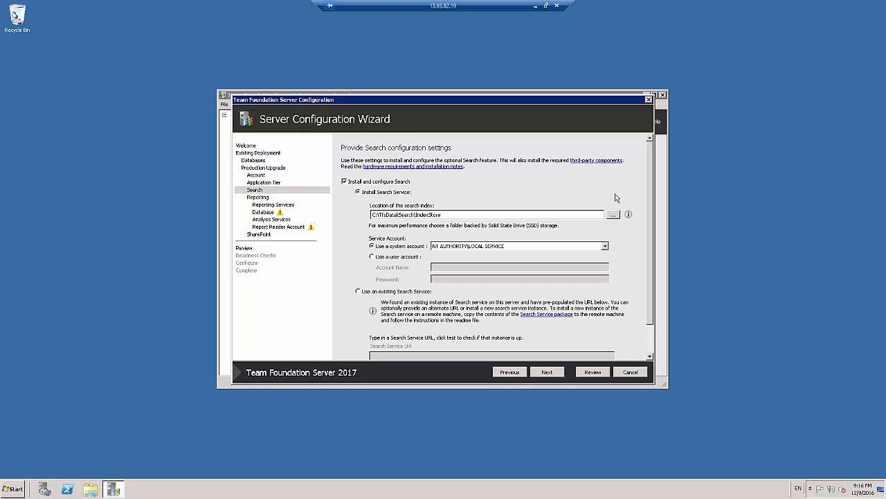
scroll(651, 200, down, 2)
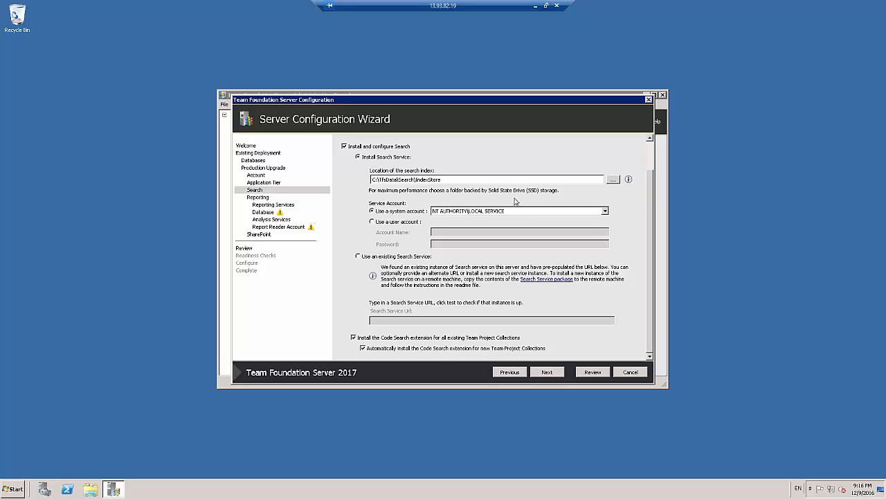
drag(468, 180, 267, 198)
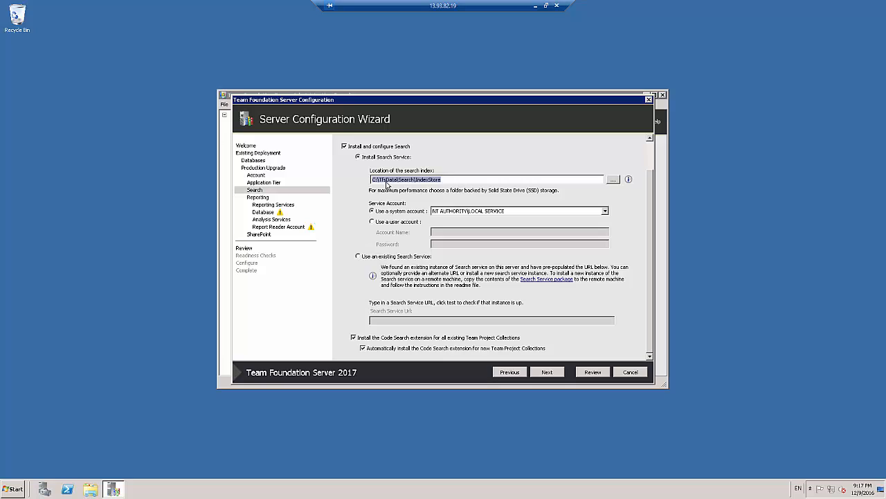
click(380, 180)
drag(378, 180, 366, 178)
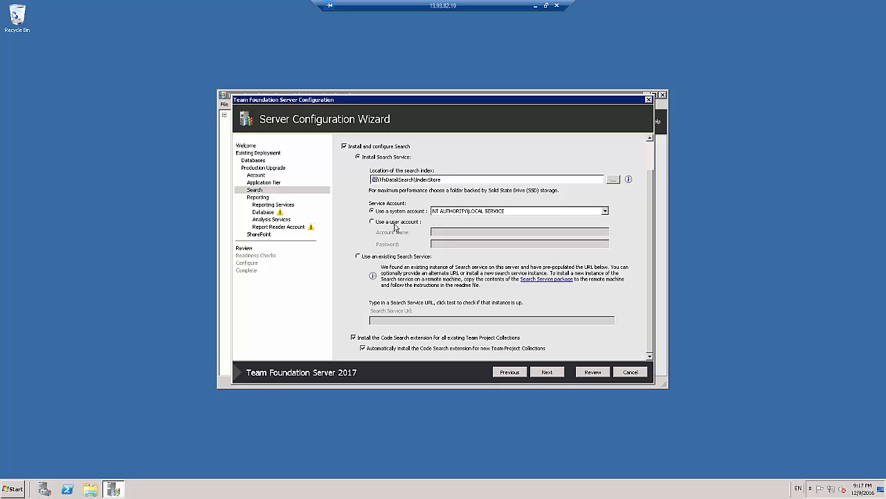
Try the existing Search Service option with its URL field, and return to installing the Search Service
click(378, 257)
click(388, 320)
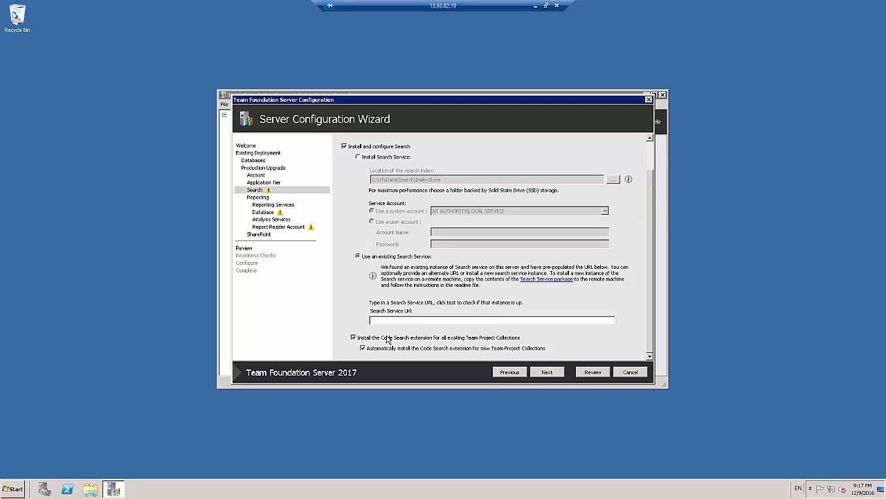
click(362, 347)
click(363, 158)
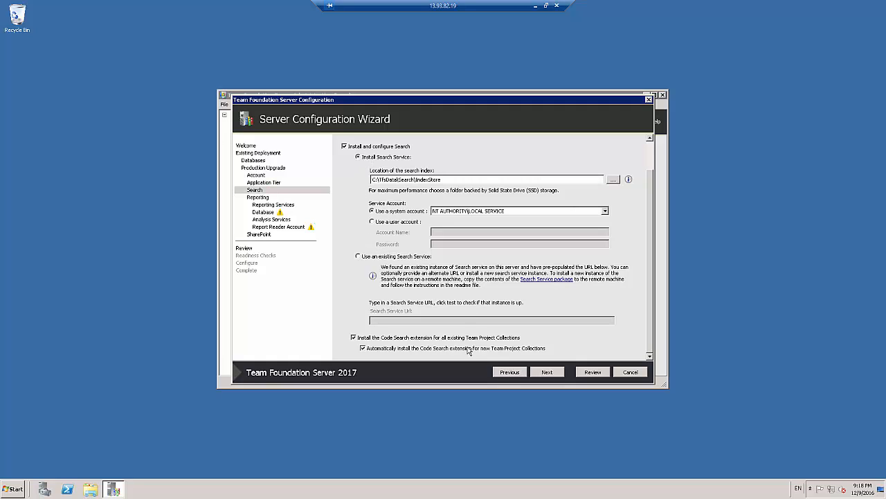
Leave Search out of the installation and proceed to the reporting configuration
click(538, 376)
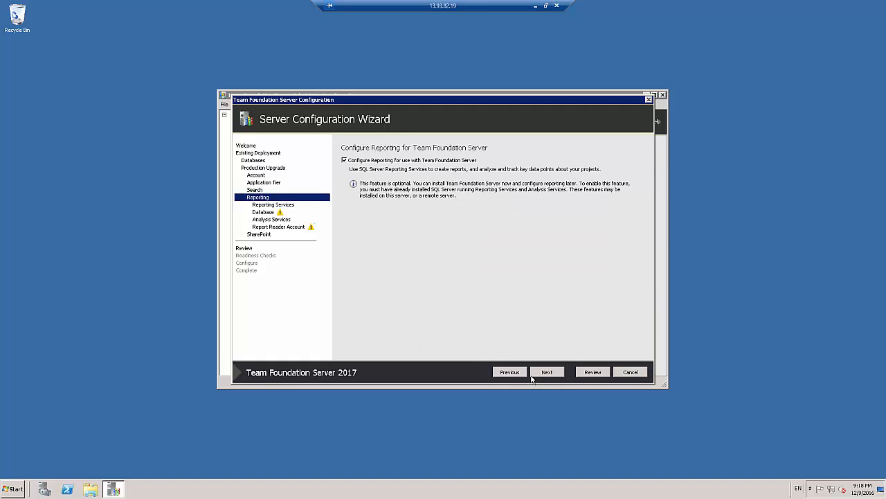
click(518, 372)
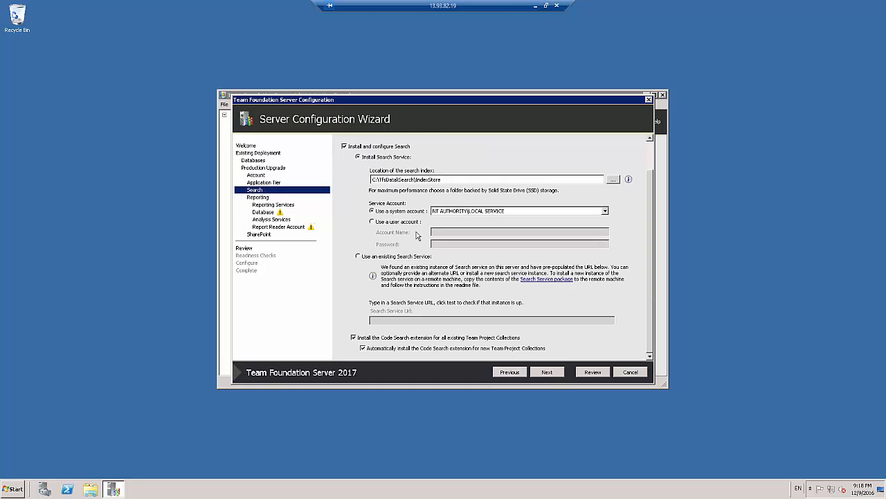
click(364, 148)
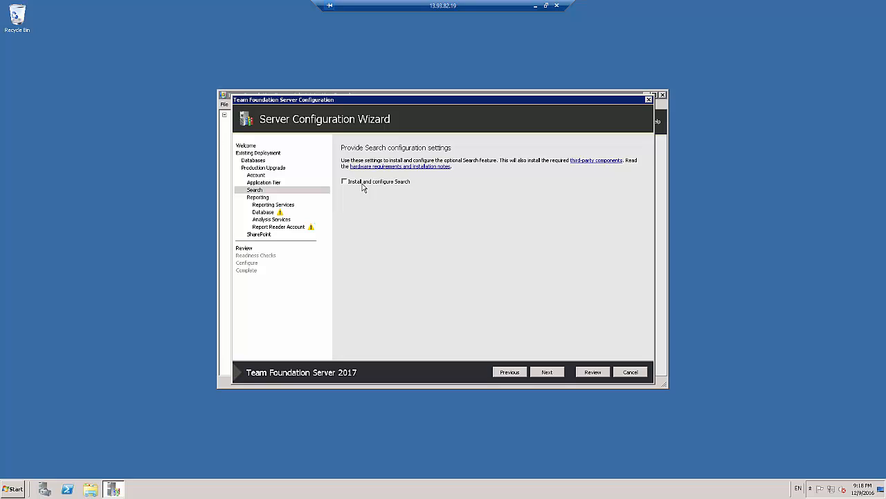
click(362, 183)
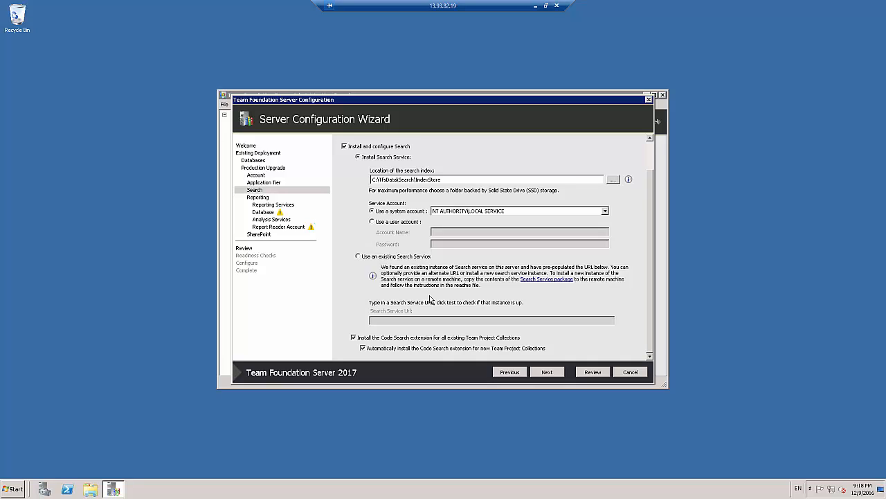
click(344, 146)
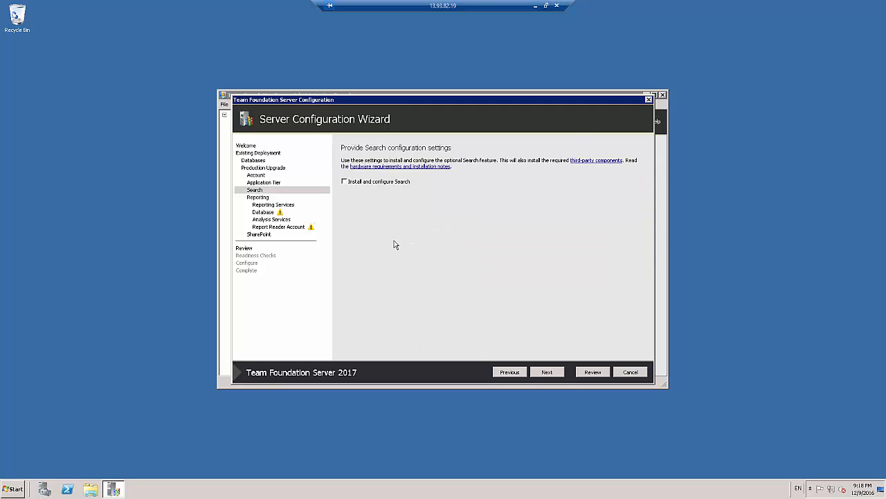
click(547, 373)
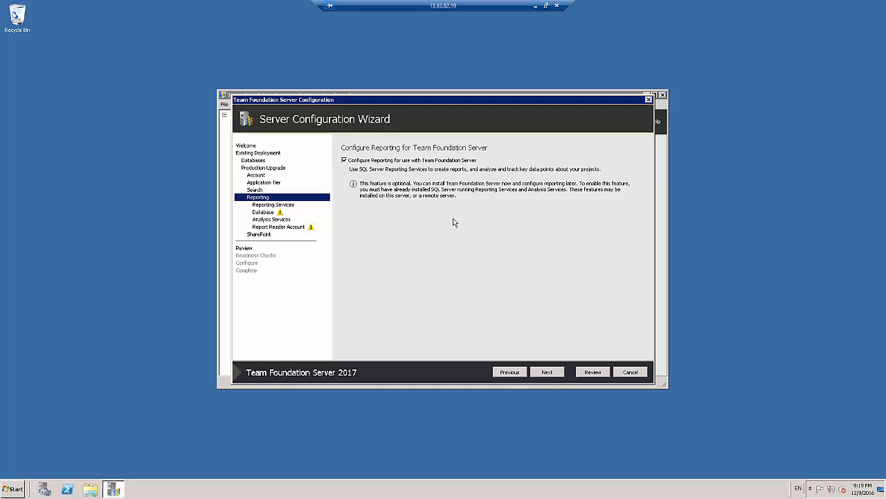
Keep reporting enabled with the existing Reporting Services URLs and Tfs_Warehouse database, and test the TFS Analysis Services instance
click(547, 372)
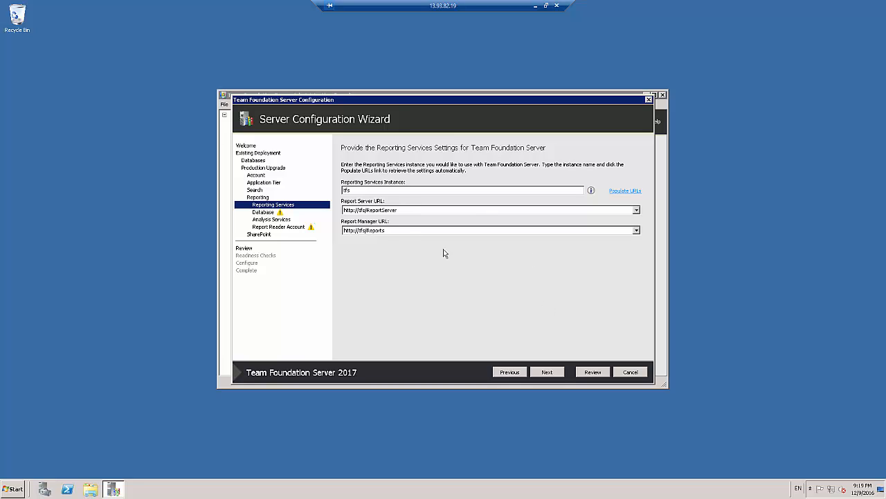
click(561, 372)
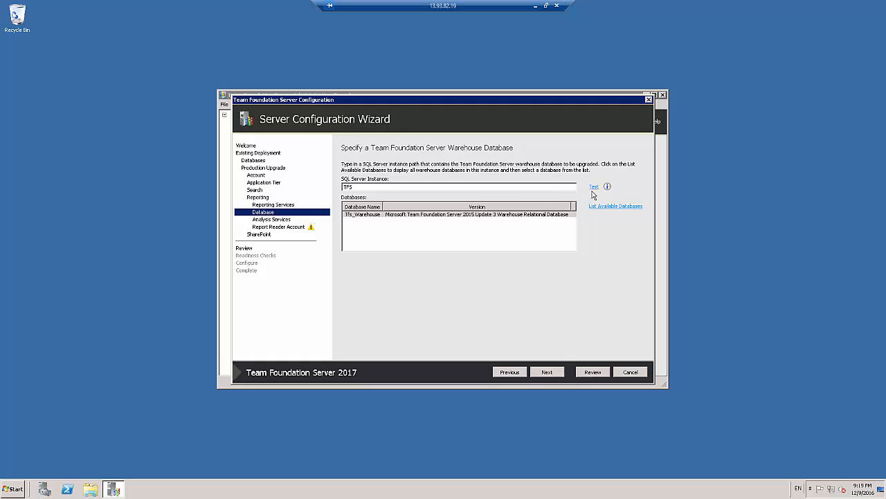
click(547, 375)
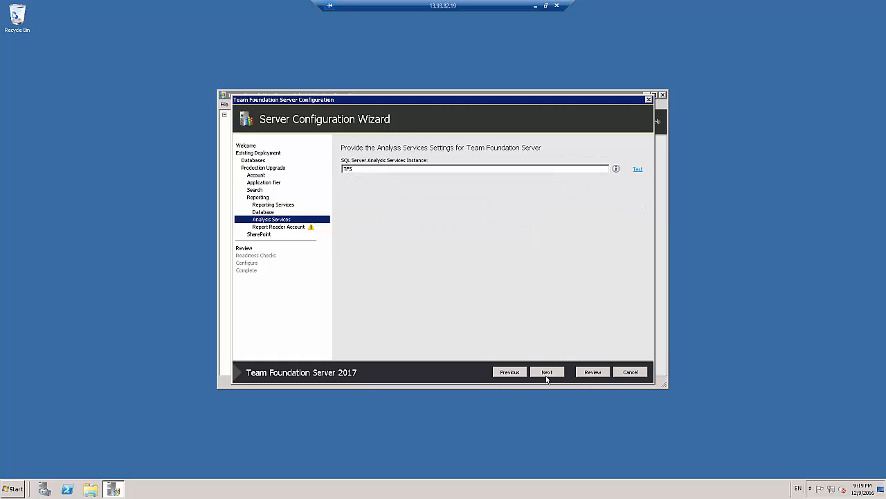
click(637, 171)
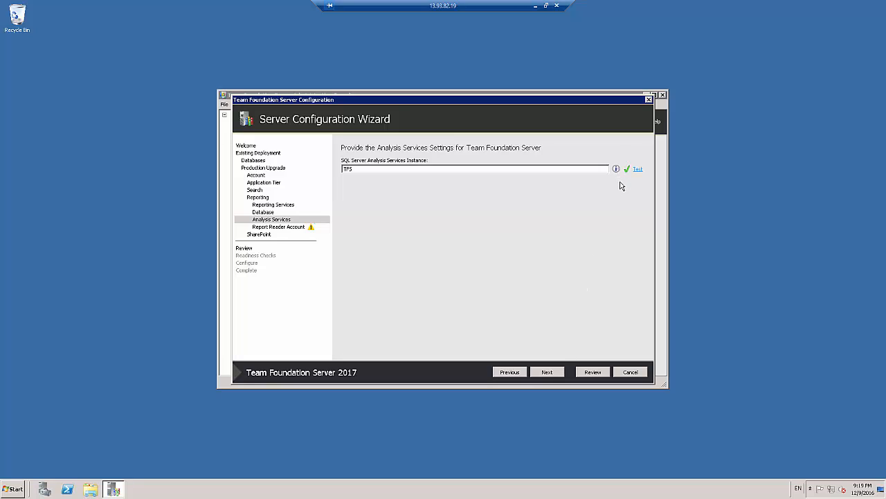
click(547, 372)
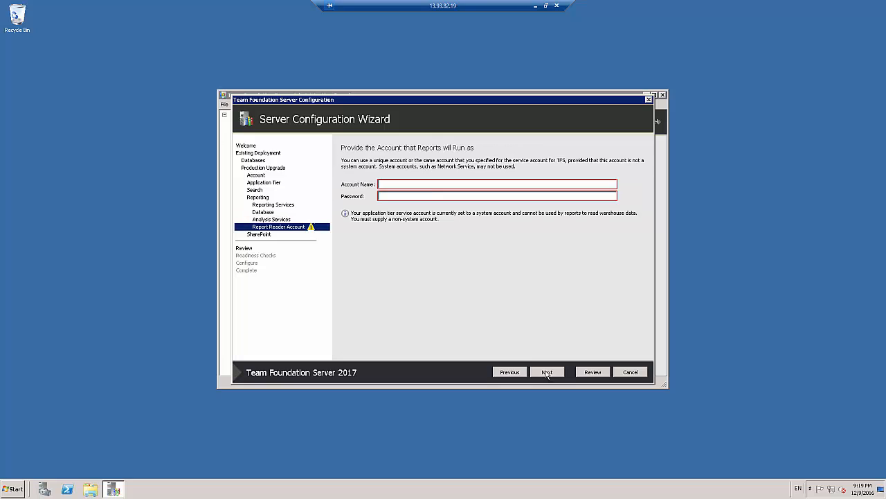
Set the report reader account to TFSUser, enter its account password, test the credentials, and proceed to the SharePoint settings
click(403, 183)
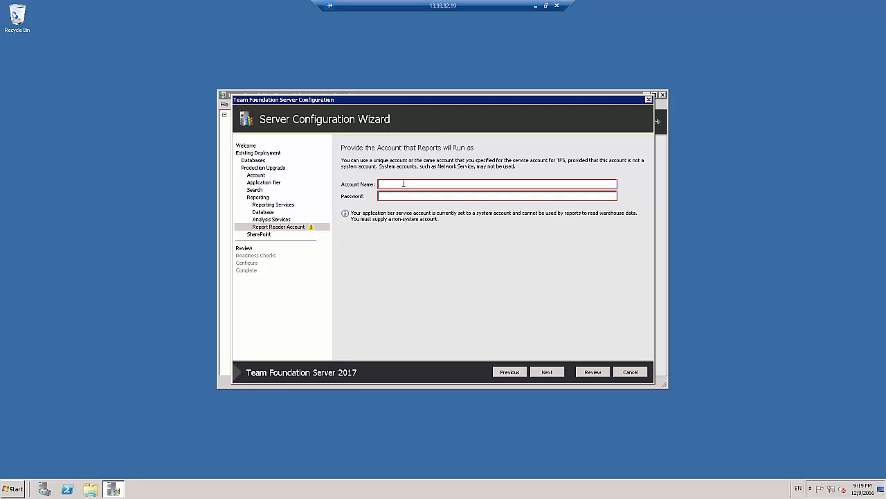
text(TFS)
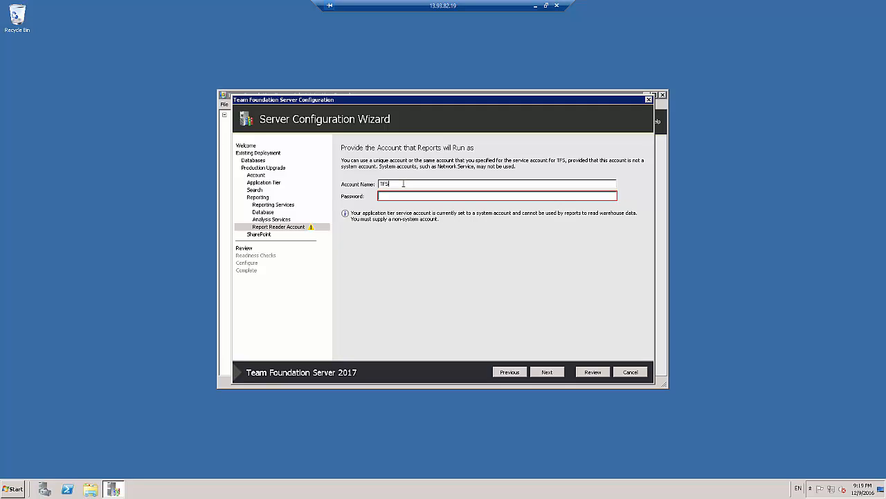
text(User)
key(Tab)
text(*********)
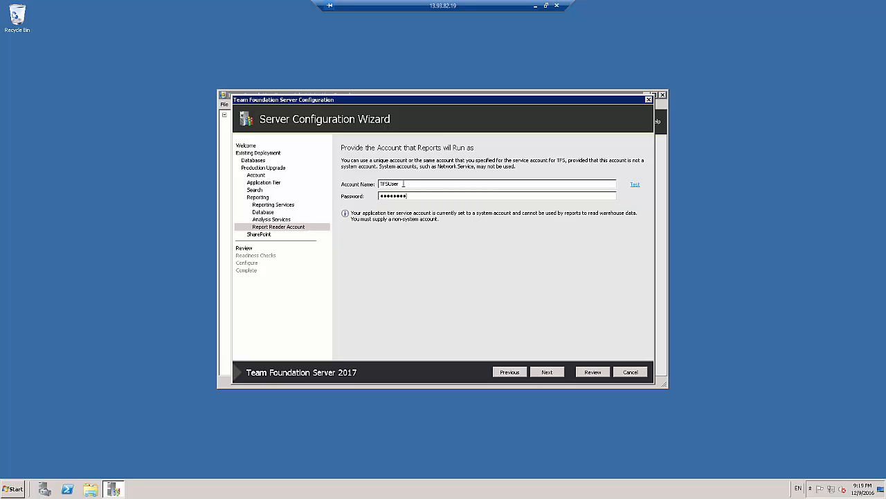
click(636, 185)
click(547, 372)
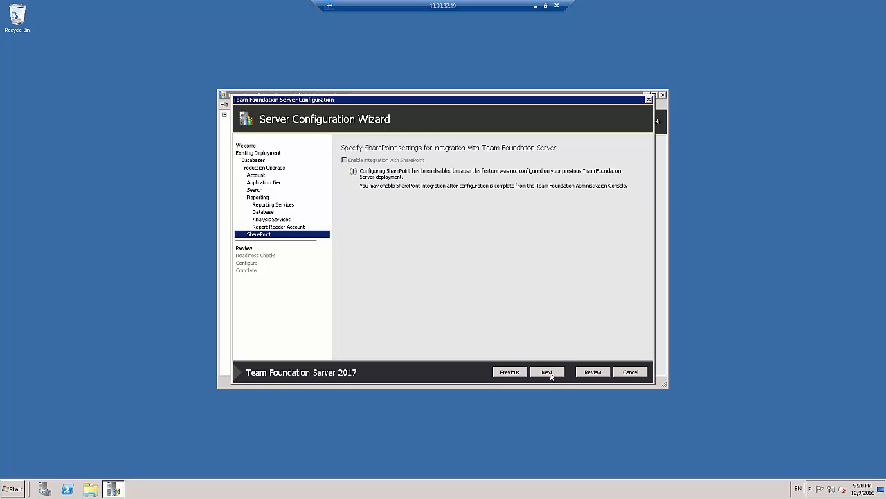
Review the upgrade's configuration settings, run the readiness checks, and start the configuration
click(548, 372)
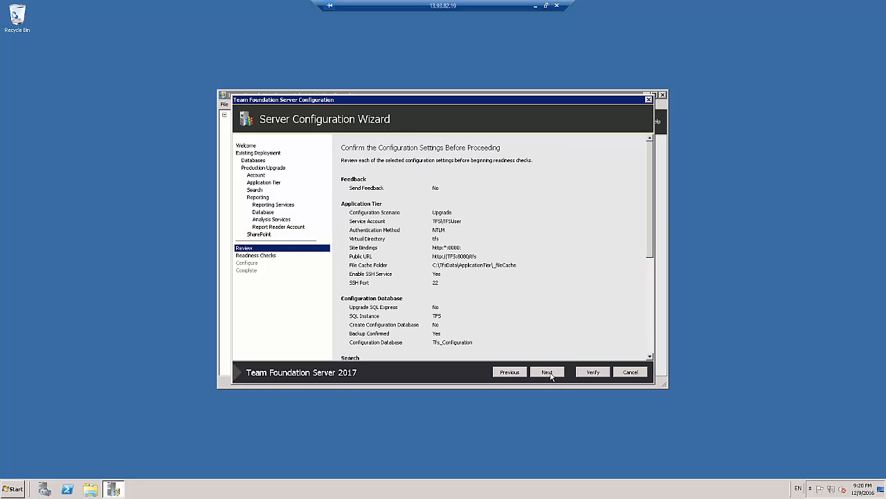
scroll(654, 297, down, 6)
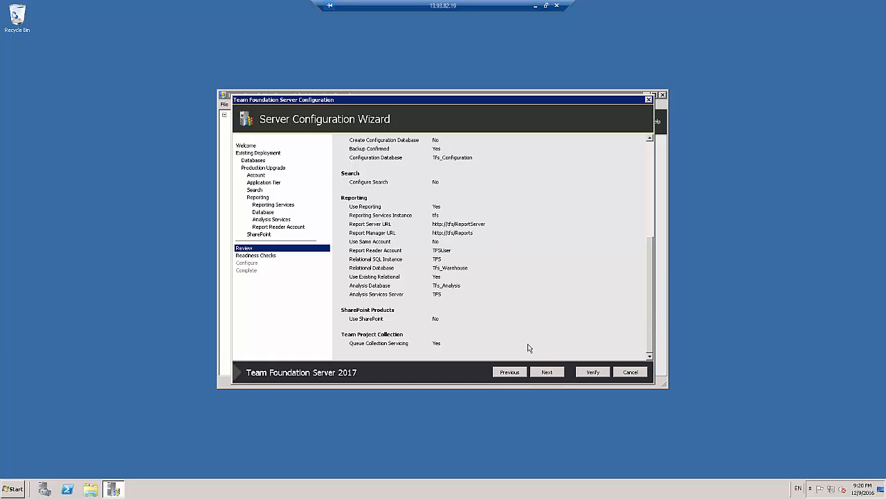
click(548, 373)
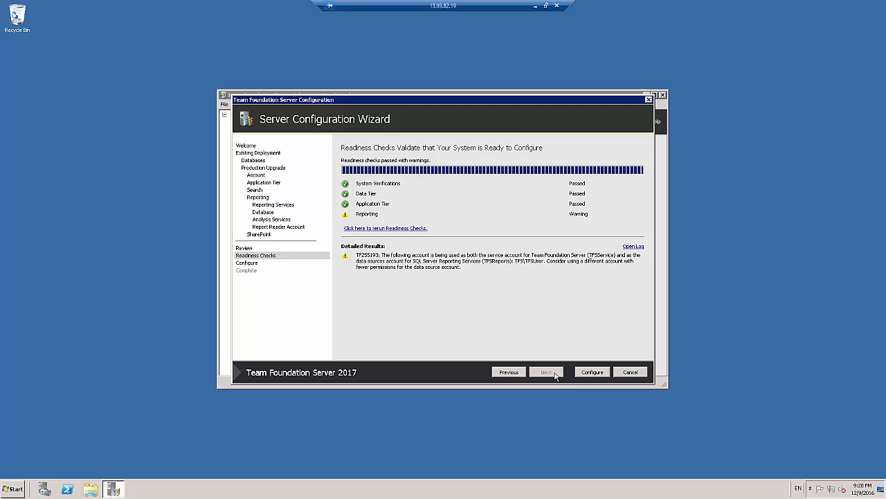
click(592, 374)
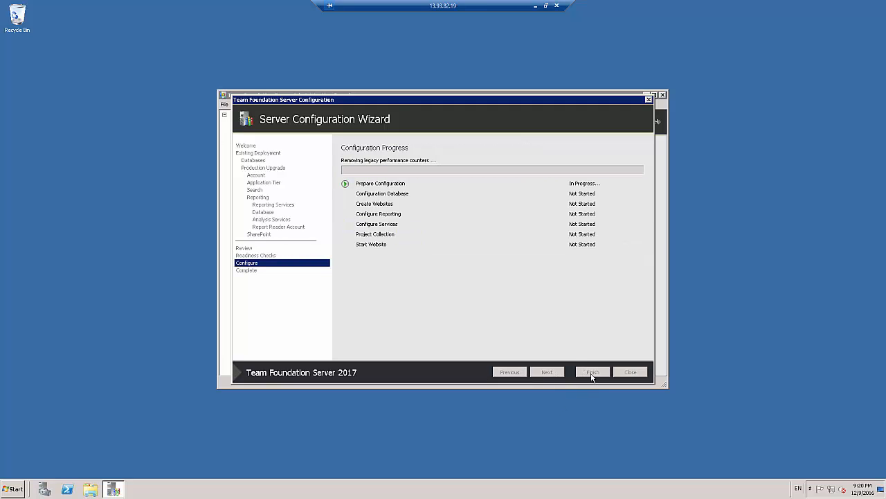
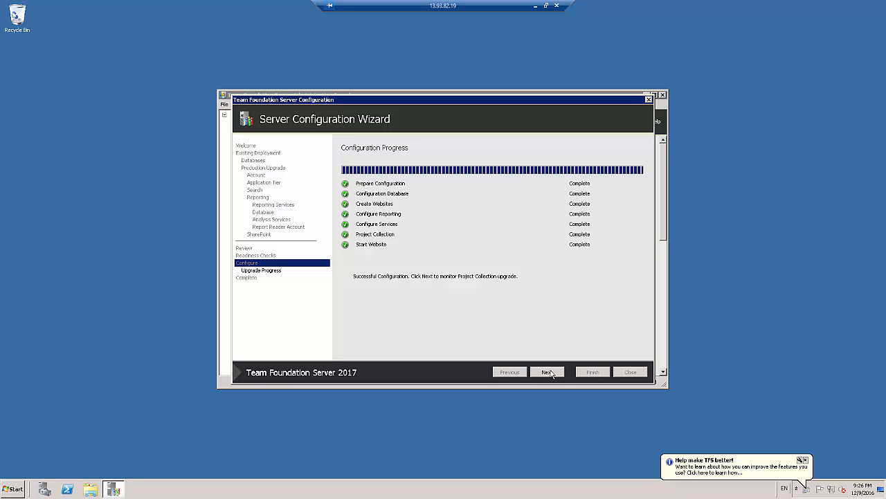
Monitor the project collection upgrade to its end, review the configuration results, and close the Server Configuration Wizard
click(547, 374)
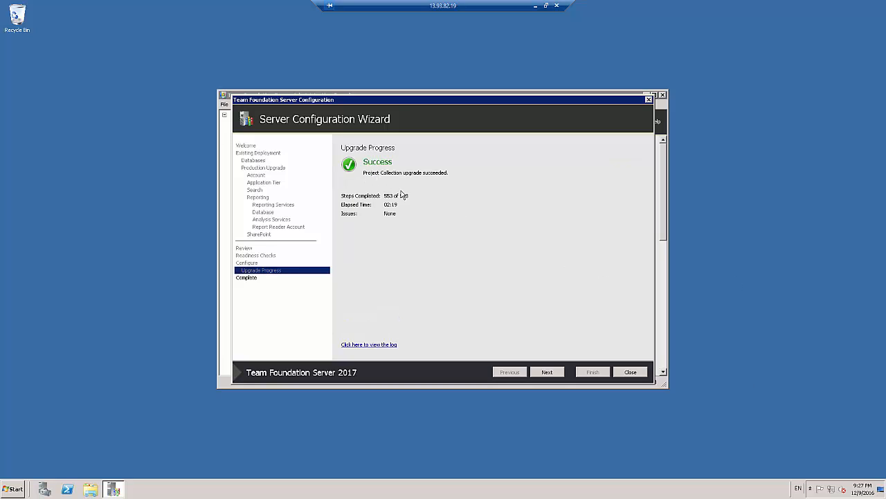
click(548, 373)
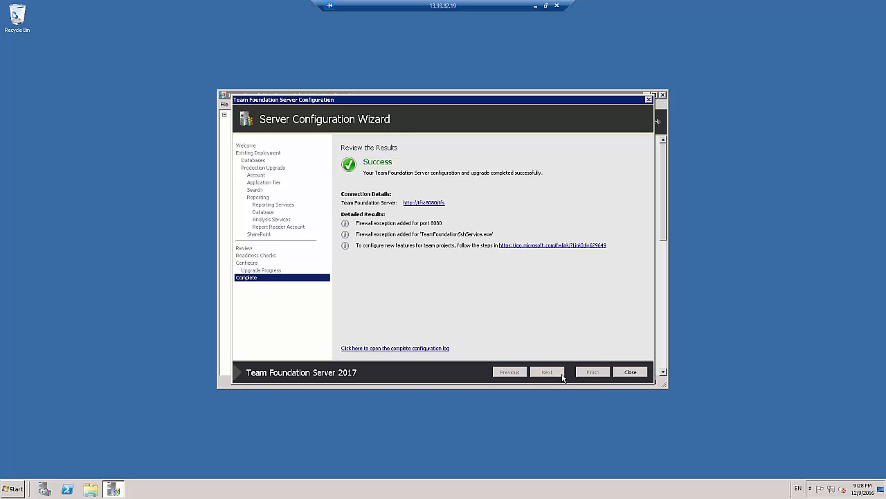
click(624, 374)
click(614, 372)
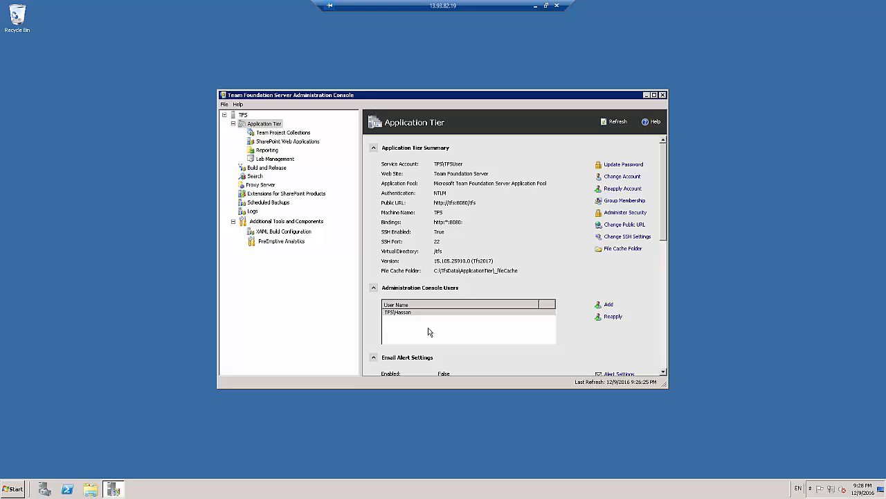
Examine the Application Tier details in the maximized administration console, and view the Team Project Collections
click(664, 250)
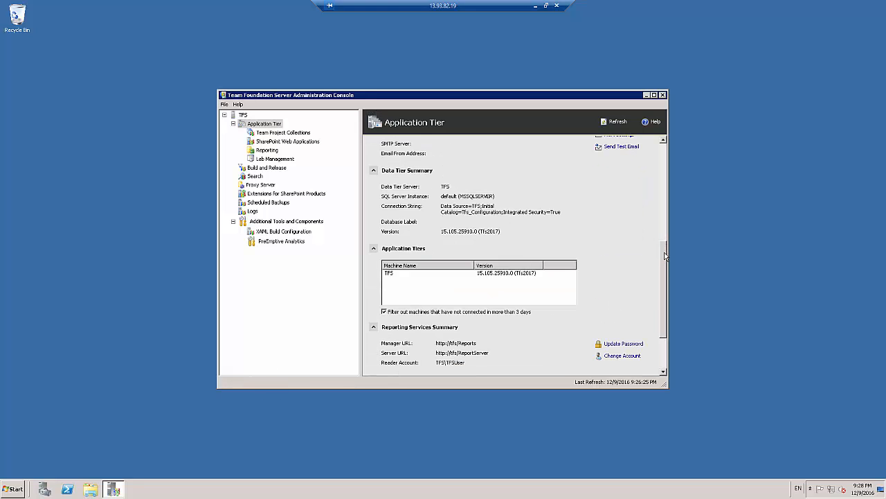
drag(664, 253, 660, 291)
click(653, 95)
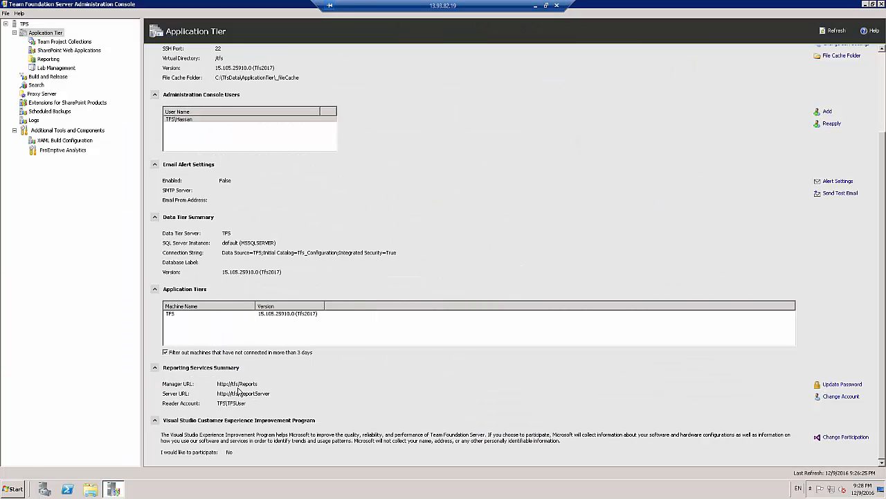
click(61, 43)
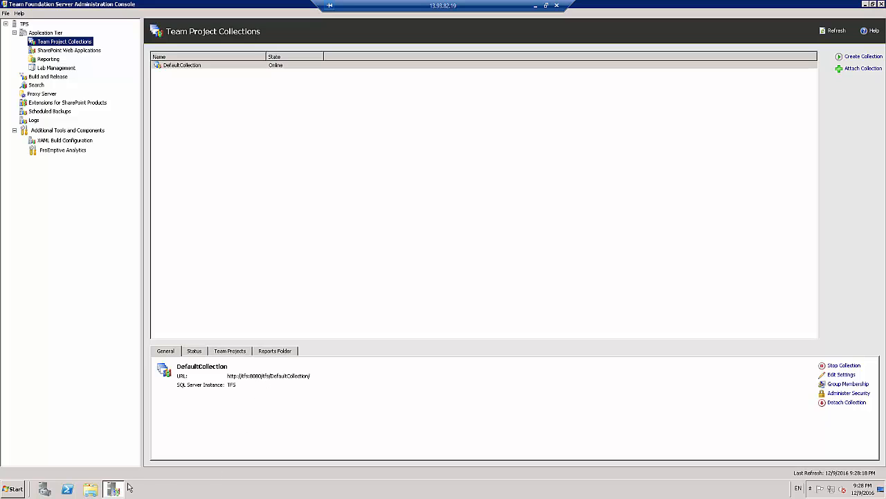
click(14, 488)
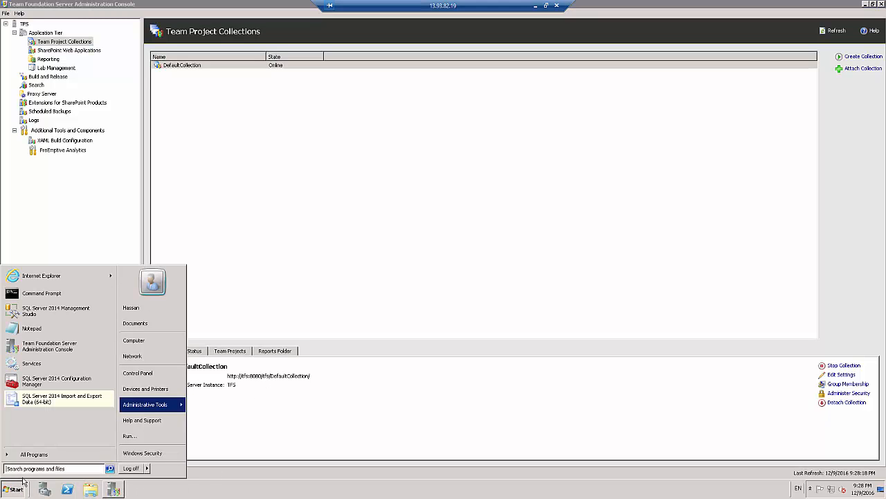
click(49, 277)
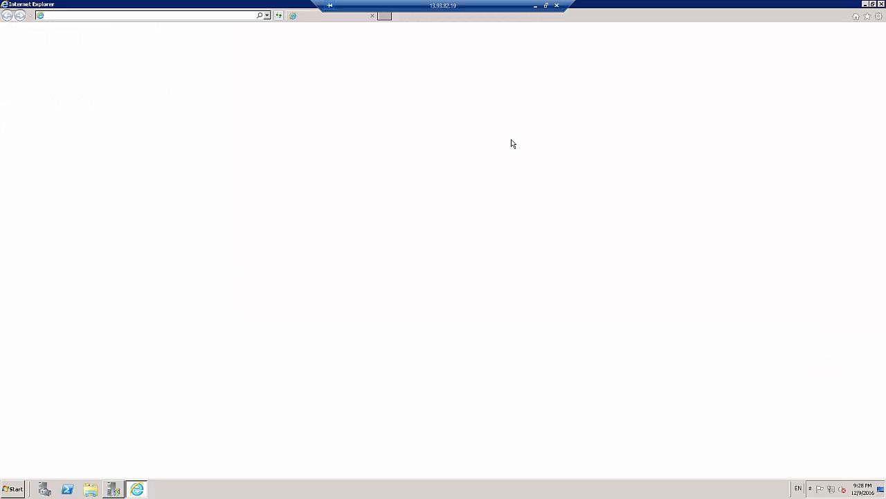
click(193, 16)
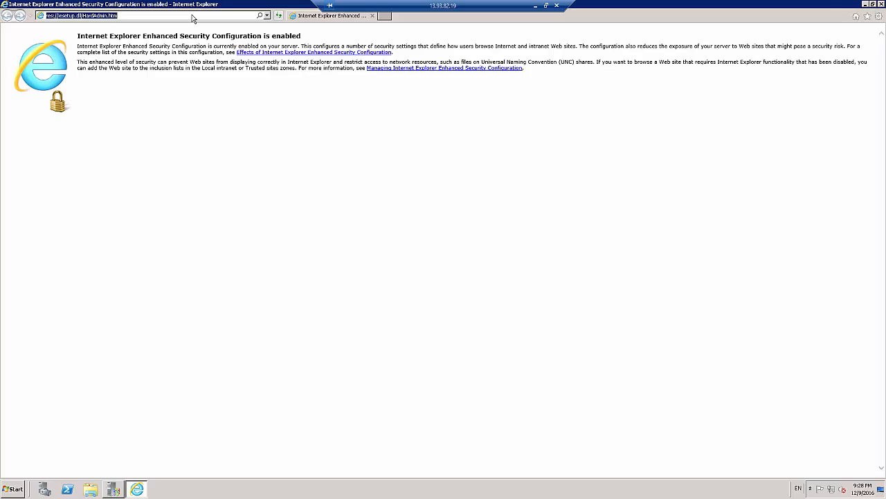
text(http:/)
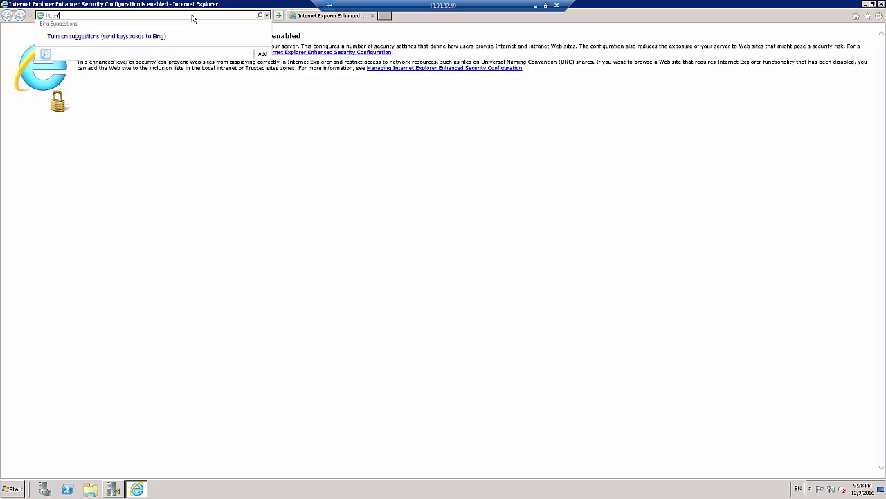
text(/fs:8080/tfs)
key(Return)
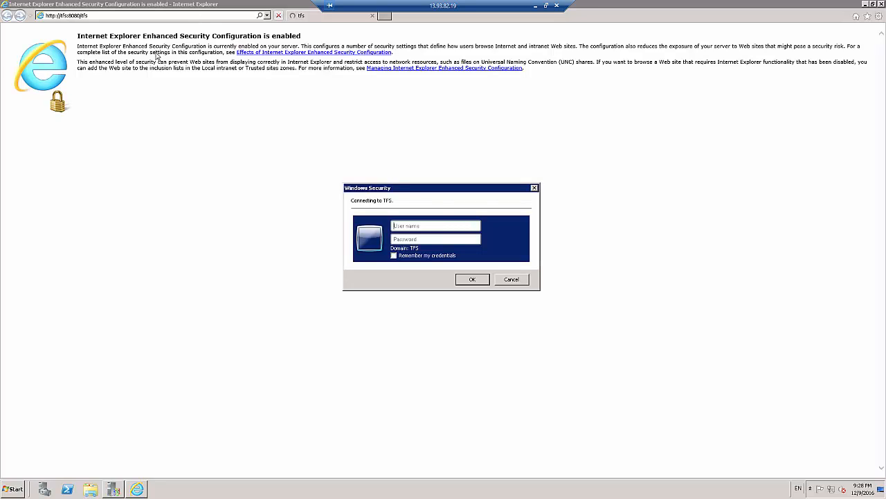
Sign in to the TFS web portal with the administrator's user name and account password
click(458, 226)
text(san)
key(Tab)
text(********)
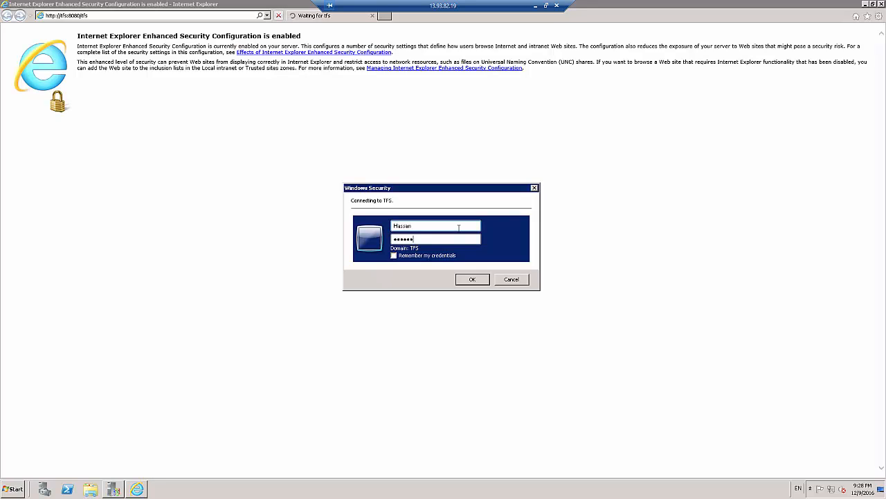
text(*********)
key(Return)
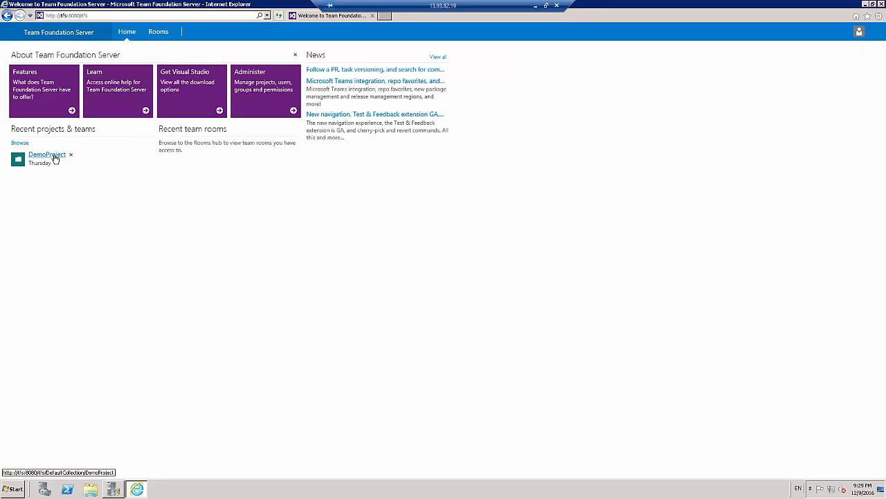
Open DemoProject's backlog of user stories, inspect the details of Story 1, and close the work item
click(55, 156)
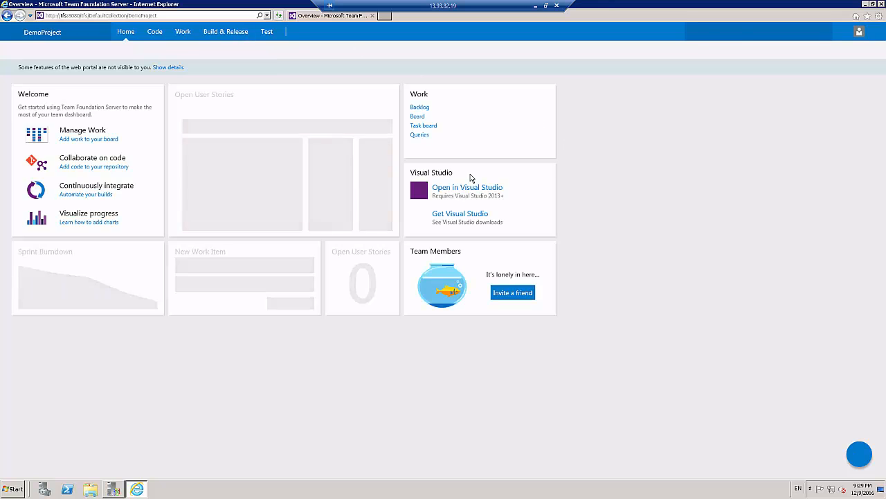
mouse_move(184, 35)
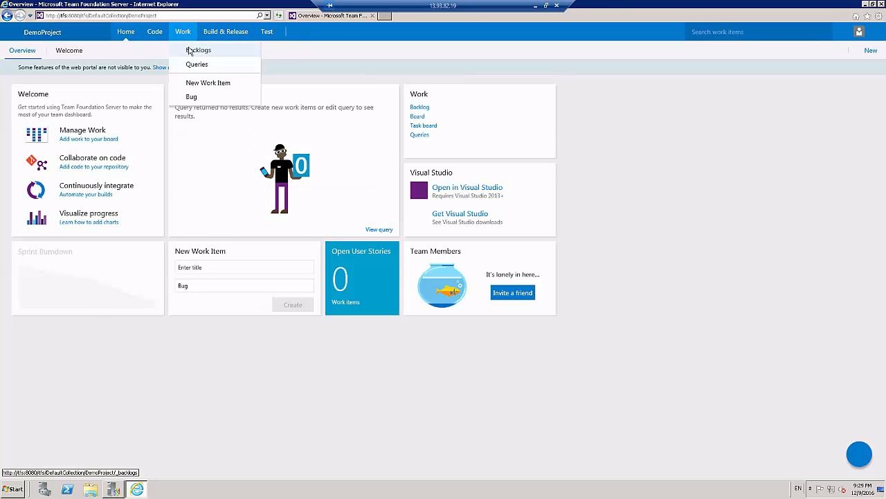
click(189, 51)
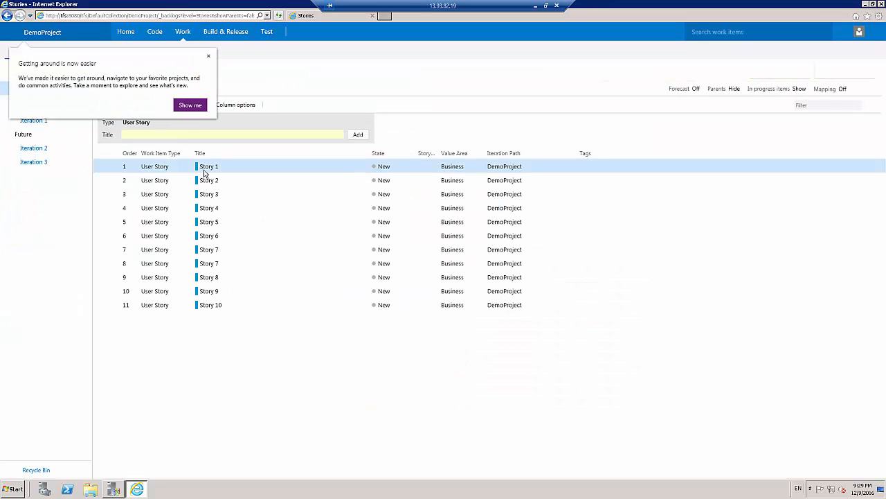
click(206, 175)
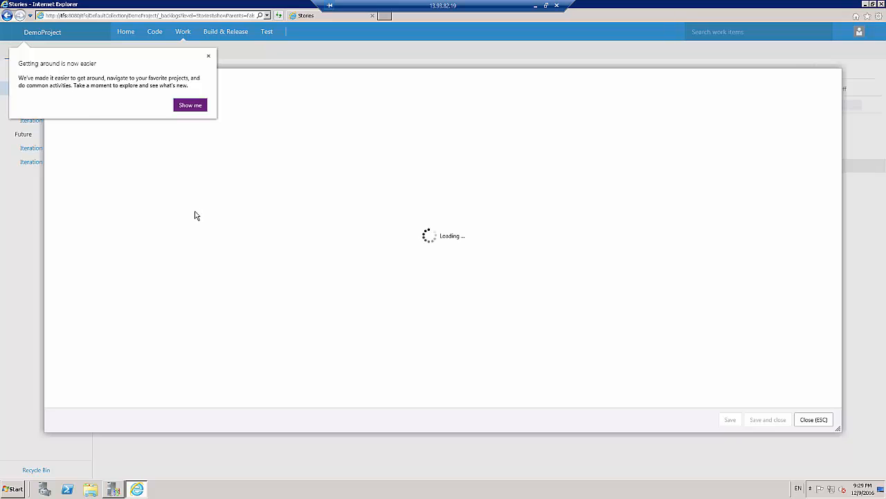
drag(118, 198, 40, 195)
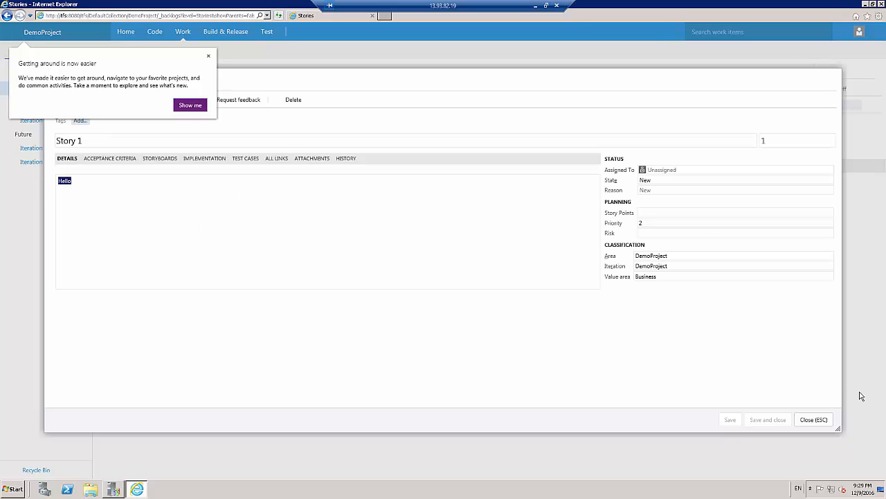
click(815, 420)
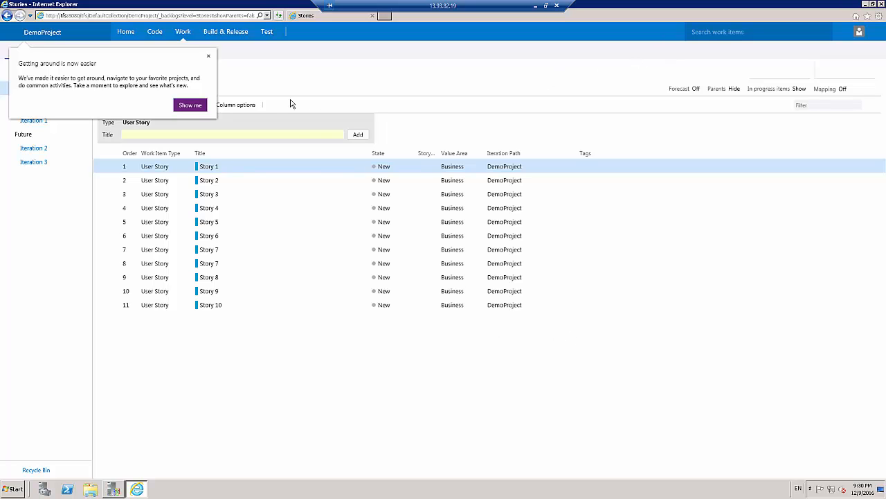
View DemoProject's version control files and the Build & Release options, and close the browser
click(154, 34)
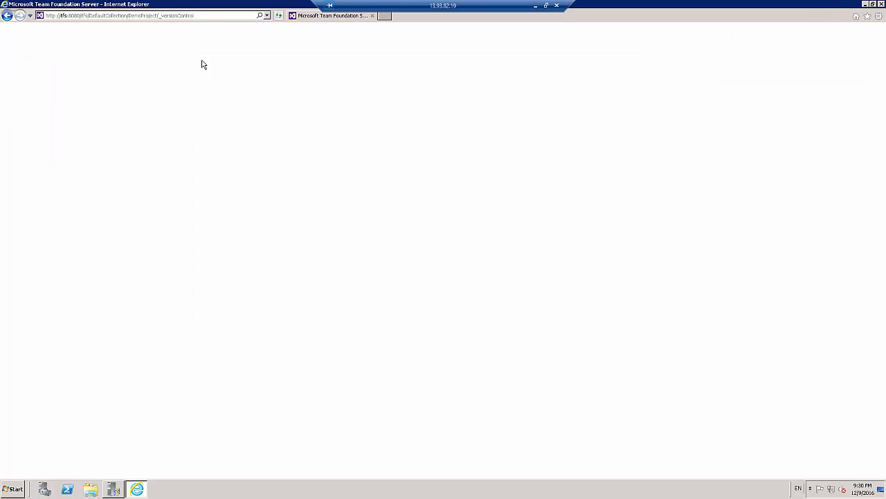
mouse_move(222, 39)
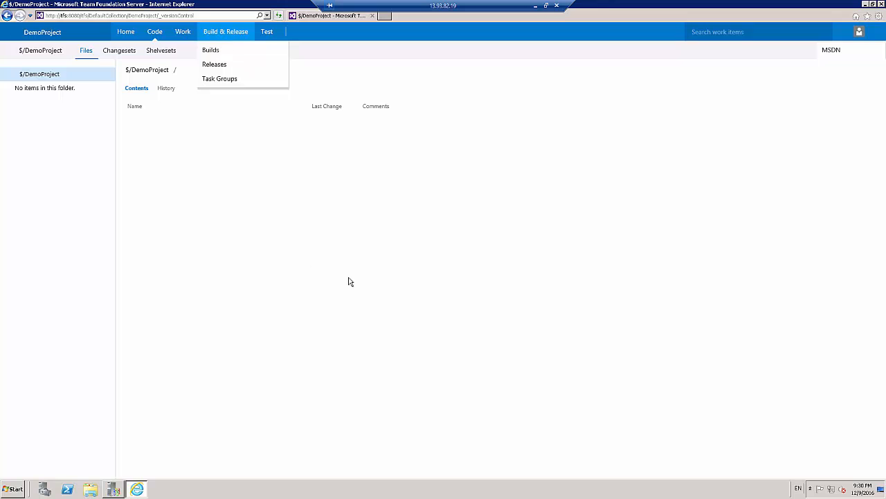
mouse_move(253, 40)
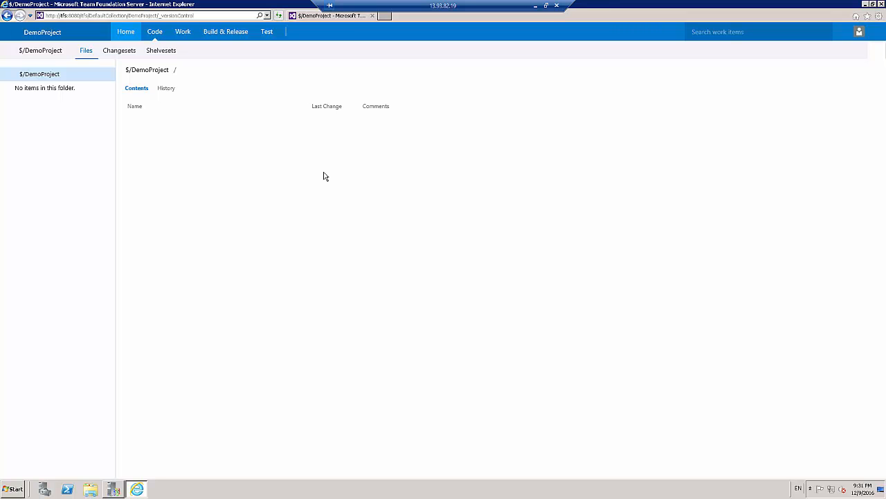
click(881, 4)
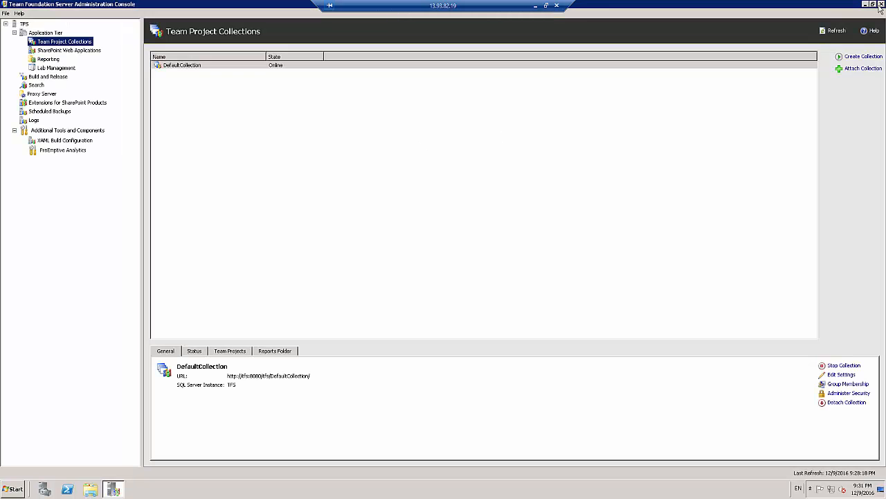